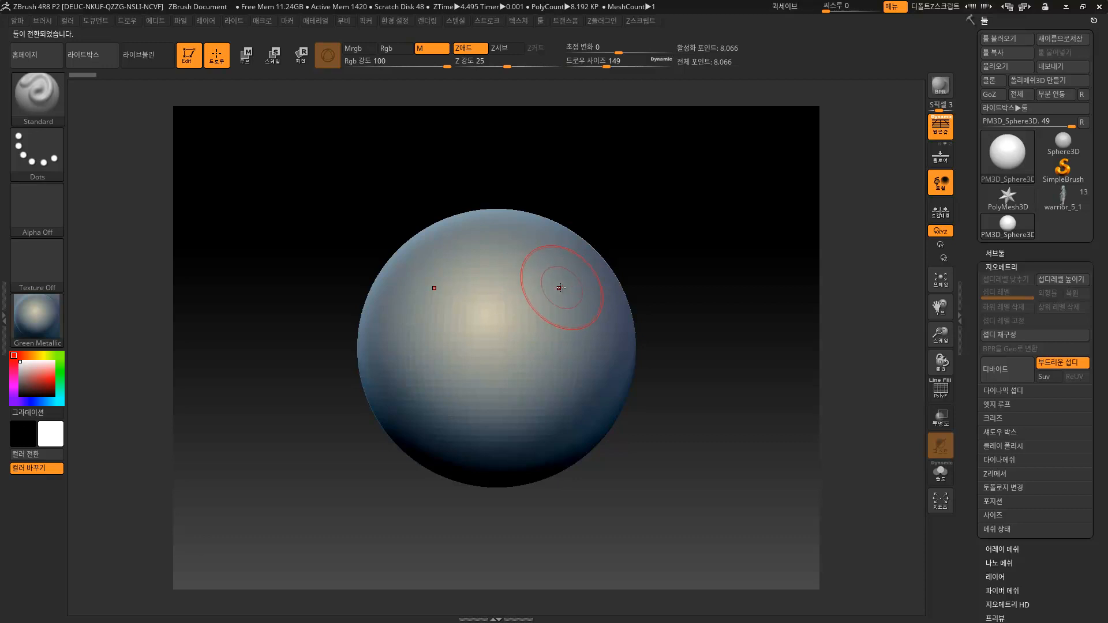
Switch to the TrimDynamic brush and flatten the sphere's sides with an enlarged brush.
{"action": "left_click_drag", "start_coordinate": [632, 231], "coordinate": [618, 250], "text": "alt"}
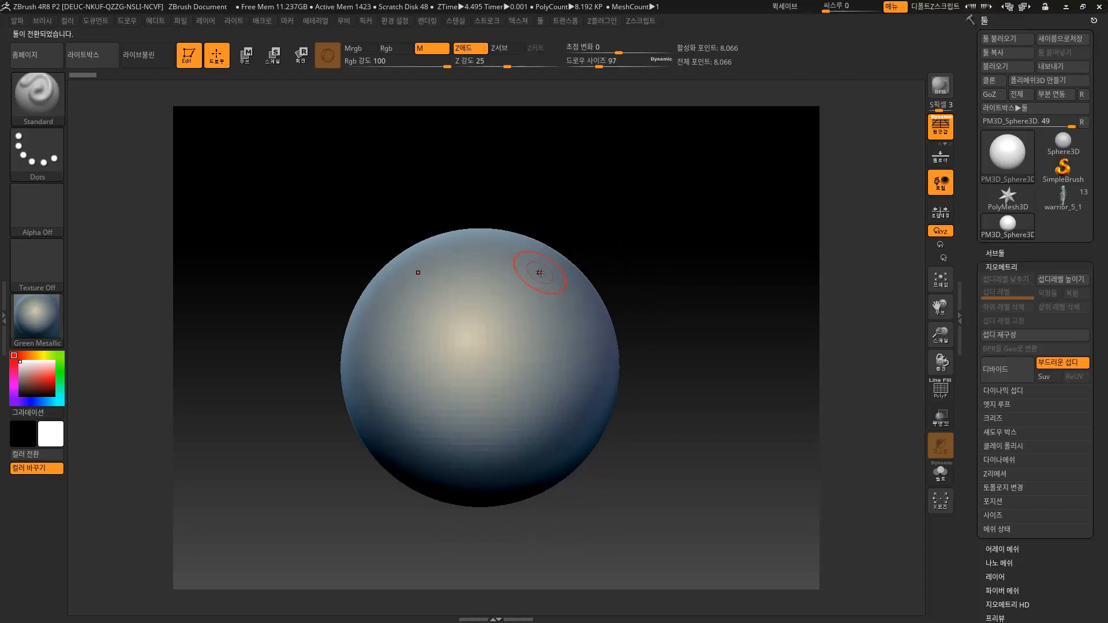
{"action": "mouse_move", "coordinate": [638, 263]}
{"action": "left_mouse_down", "text": "alt"}
{"action": "mouse_move", "coordinate": [651, 271]}
{"action": "mouse_move", "coordinate": [656, 257]}
{"action": "mouse_move", "coordinate": [690, 315]}
{"action": "left_mouse_up", "text": "alt"}
{"action": "key", "text": "b"}
{"action": "key", "text": "t"}
{"action": "key", "text": "d"}
{"action": "key", "text": "s"}
{"action": "mouse_move", "coordinate": [533, 350]}
{"action": "left_mouse_down"}
{"action": "mouse_move", "coordinate": [564, 351]}
{"action": "mouse_move", "coordinate": [520, 356]}
{"action": "mouse_move", "coordinate": [544, 345]}
{"action": "mouse_move", "coordinate": [534, 338]}
{"action": "mouse_move", "coordinate": [529, 388]}
{"action": "mouse_move", "coordinate": [581, 317]}
{"action": "left_mouse_up"}
Subdivide the sphere to level 3, restoring that level after an undo.
{"action": "key", "text": "ctrl+d"}
{"action": "key", "text": "ctrl+d"}
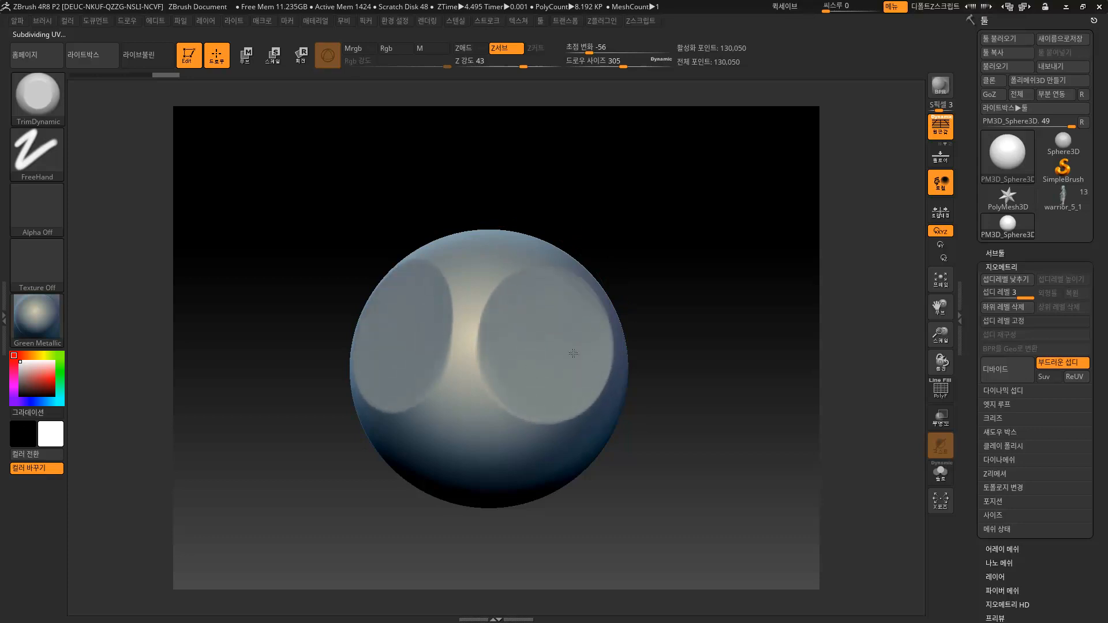
{"action": "mouse_move", "coordinate": [657, 344]}
{"action": "left_mouse_down"}
{"action": "mouse_move", "coordinate": [709, 307]}
{"action": "mouse_move", "coordinate": [696, 285]}
{"action": "left_mouse_up"}
{"action": "key", "text": "ctrl+z"}
{"action": "key", "text": "ctrl+z"}
{"action": "key", "text": "ctrl+z"}
{"action": "key", "text": "ctrl+z"}
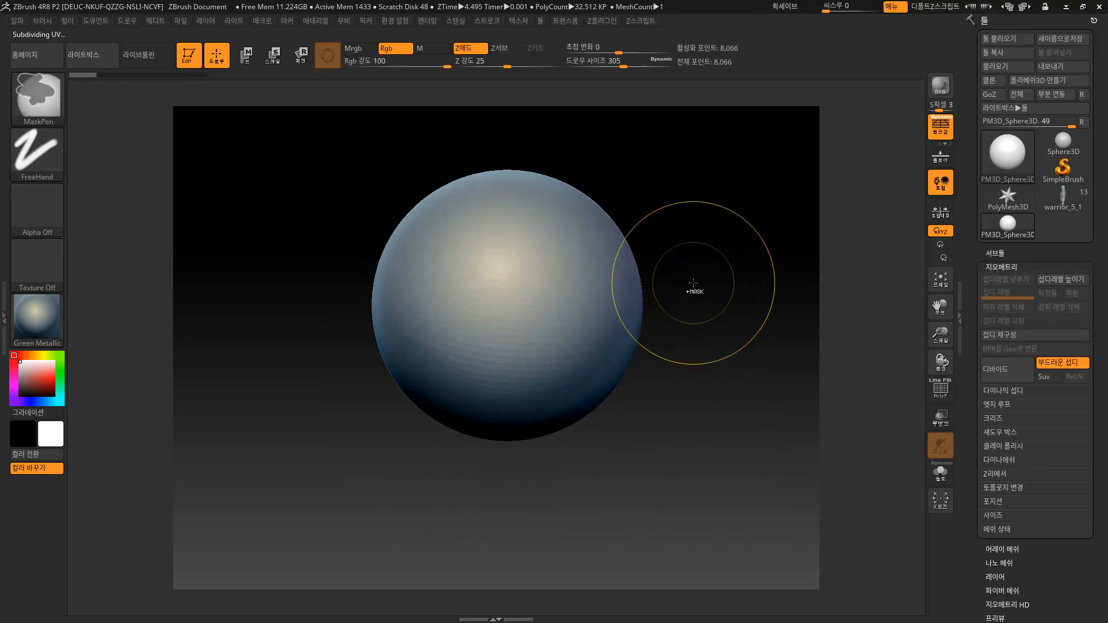
{"action": "key", "text": "ctrl+shift+z"}
{"action": "key", "text": "ctrl+shift+z"}
{"action": "key", "text": "ctrl+shift+z"}
Switch to the DamStandard brush at draw size 65 and undo its test dents.
{"action": "key", "text": "b"}
{"action": "key", "text": "d"}
{"action": "key", "text": "s"}
{"action": "key", "text": "s"}
{"action": "left_click_drag", "start_coordinate": [578, 363], "coordinate": [571, 364]}
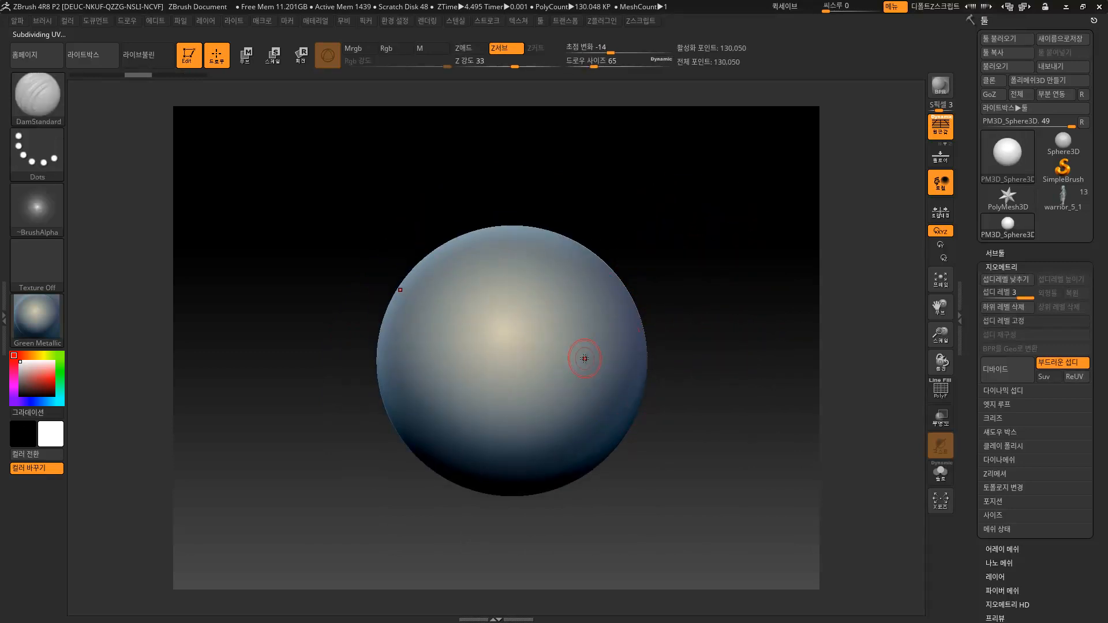
{"action": "mouse_move", "coordinate": [681, 339]}
{"action": "left_mouse_down"}
{"action": "mouse_move", "coordinate": [668, 297]}
{"action": "mouse_move", "coordinate": [690, 349]}
{"action": "mouse_move", "coordinate": [663, 345]}
{"action": "mouse_move", "coordinate": [680, 324]}
{"action": "mouse_move", "coordinate": [683, 339]}
{"action": "left_mouse_up"}
{"action": "key", "text": "ctrl+z"}
{"action": "key", "text": "ctrl+z"}
Press three test dents into the sphere, then undo them back to smooth.
{"action": "left_click", "coordinate": [510, 390]}
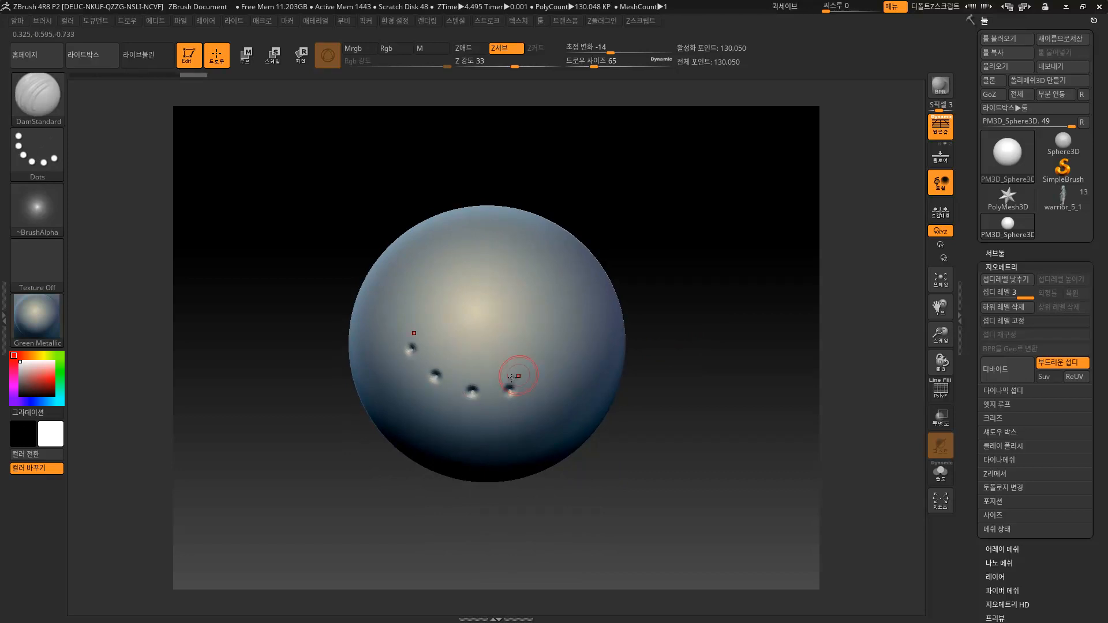
{"action": "left_click", "coordinate": [586, 349]}
{"action": "right_click_drag", "start_coordinate": [586, 348], "coordinate": [616, 309]}
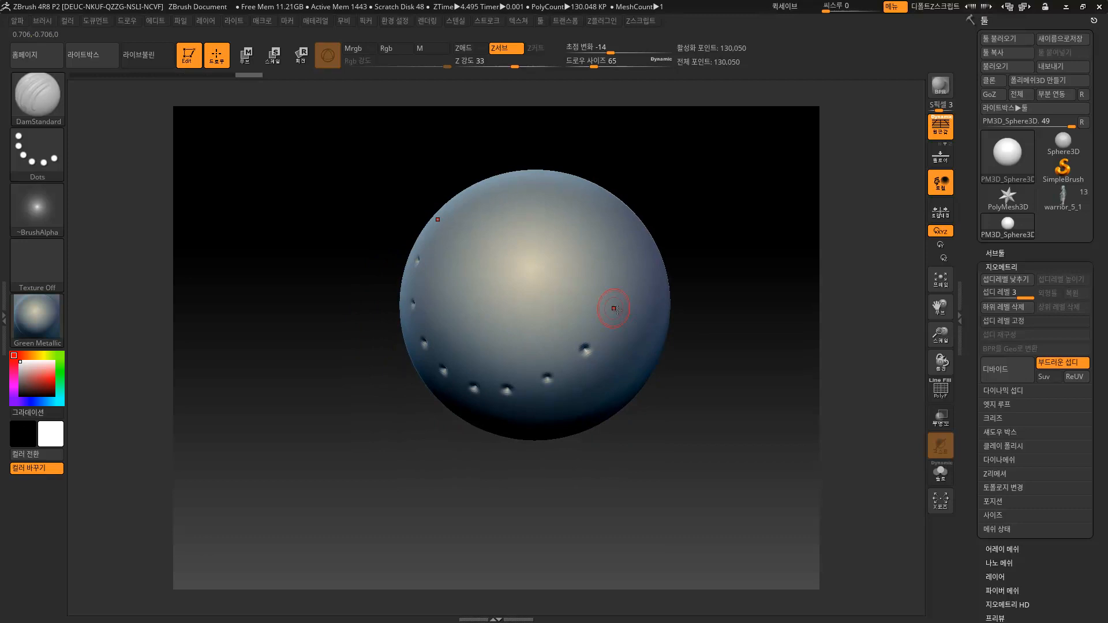
{"action": "left_click", "coordinate": [600, 251]}
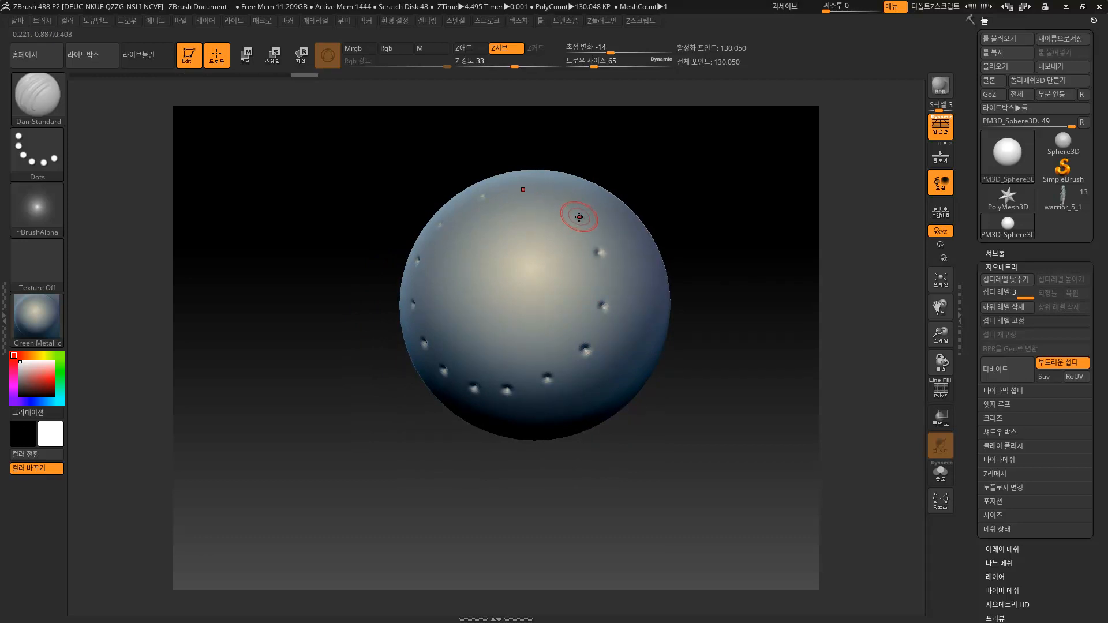
{"action": "mouse_move", "coordinate": [552, 204]}
{"action": "right_mouse_down"}
{"action": "mouse_move", "coordinate": [704, 193]}
{"action": "mouse_move", "coordinate": [690, 314]}
{"action": "mouse_move", "coordinate": [672, 275]}
{"action": "mouse_move", "coordinate": [686, 299]}
{"action": "mouse_move", "coordinate": [719, 225]}
{"action": "mouse_move", "coordinate": [717, 318]}
{"action": "mouse_move", "coordinate": [594, 329]}
{"action": "right_mouse_up"}
{"action": "key", "text": "ctrl"}
{"action": "key", "text": "ctrl"}
{"action": "key", "text": "ctrl+z"}
{"action": "key", "text": "ctrl+z"}
{"action": "key", "text": "ctrl+z"}
{"action": "key", "text": "ctrl+z"}
{"action": "key", "text": "ctrl+z"}
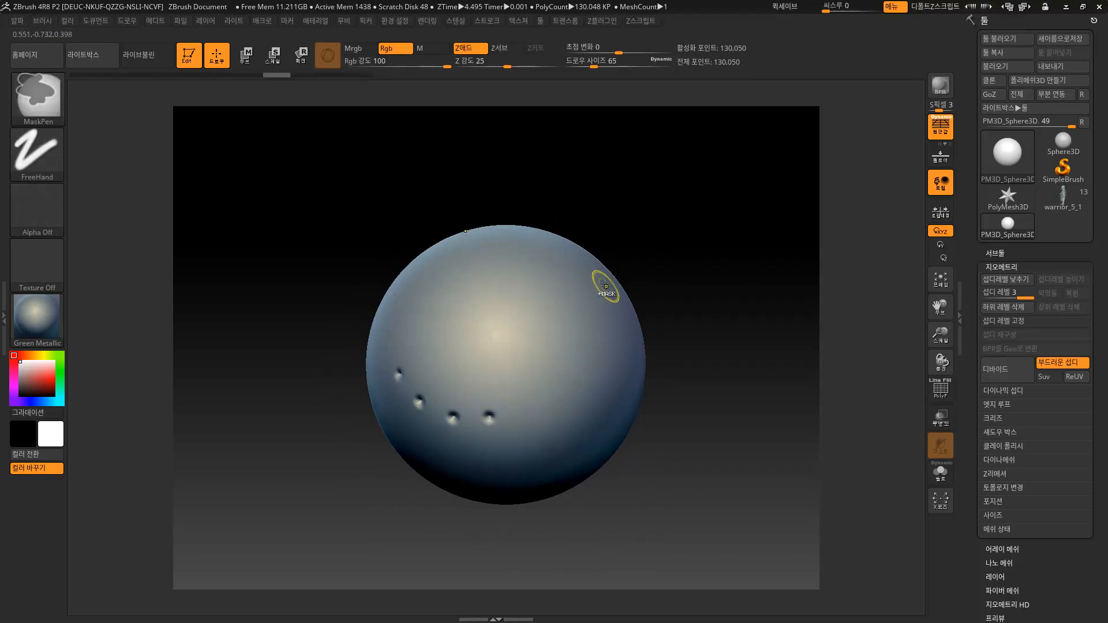
{"action": "right_click_drag", "start_coordinate": [669, 291], "coordinate": [690, 268]}
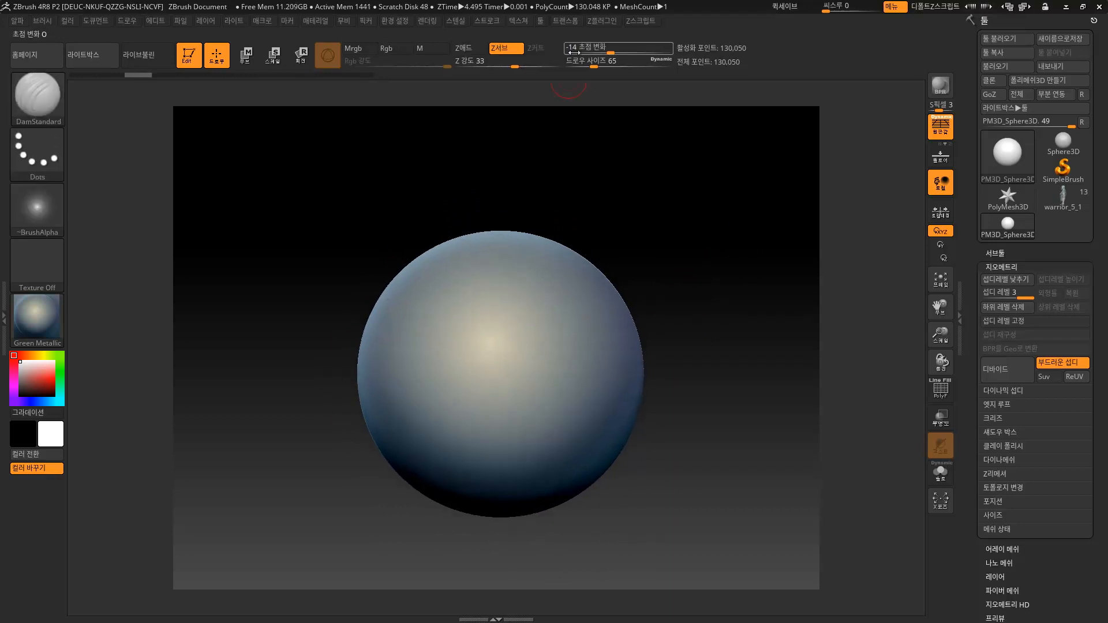
Enable radial symmetry in the Transform options and undo the test dents.
{"action": "left_click", "coordinate": [567, 21]}
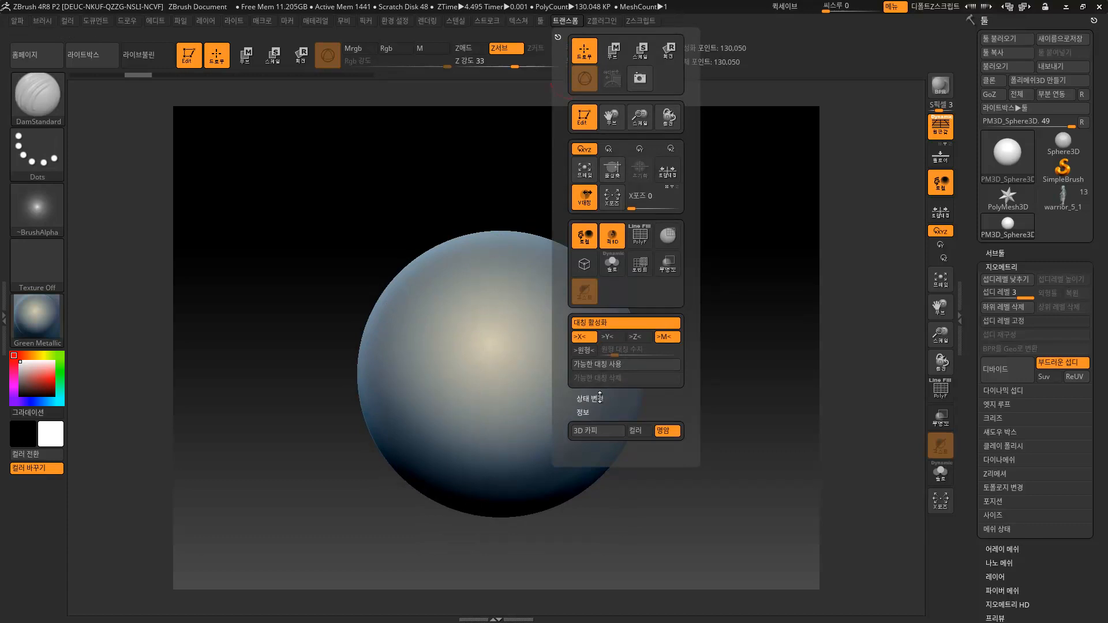
{"action": "left_click_drag", "start_coordinate": [569, 337], "coordinate": [601, 220]}
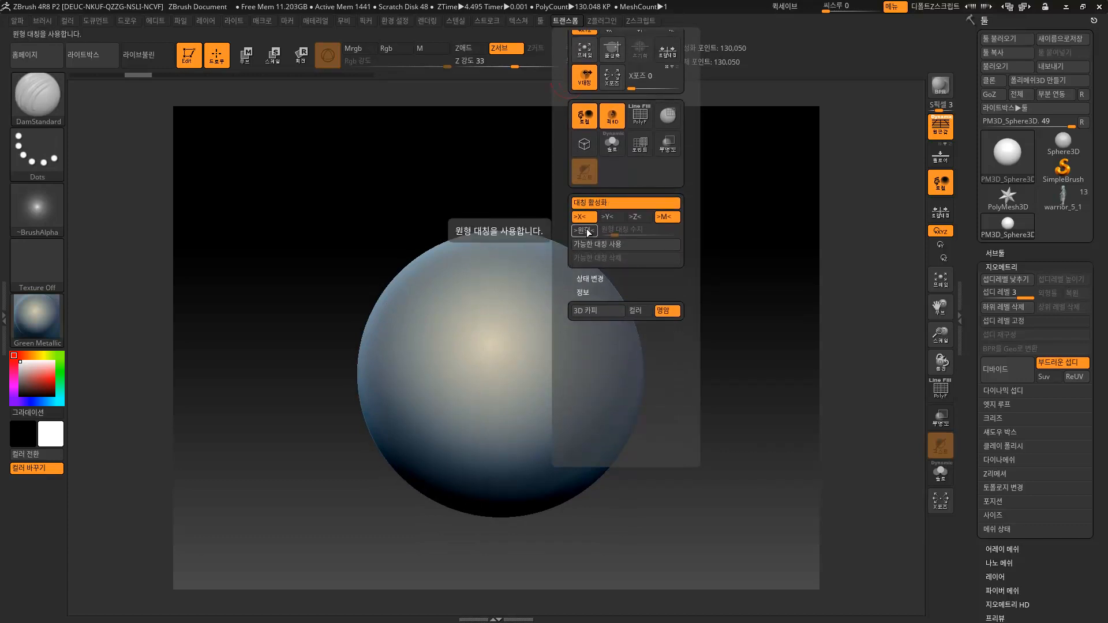
{"action": "left_click", "coordinate": [587, 230]}
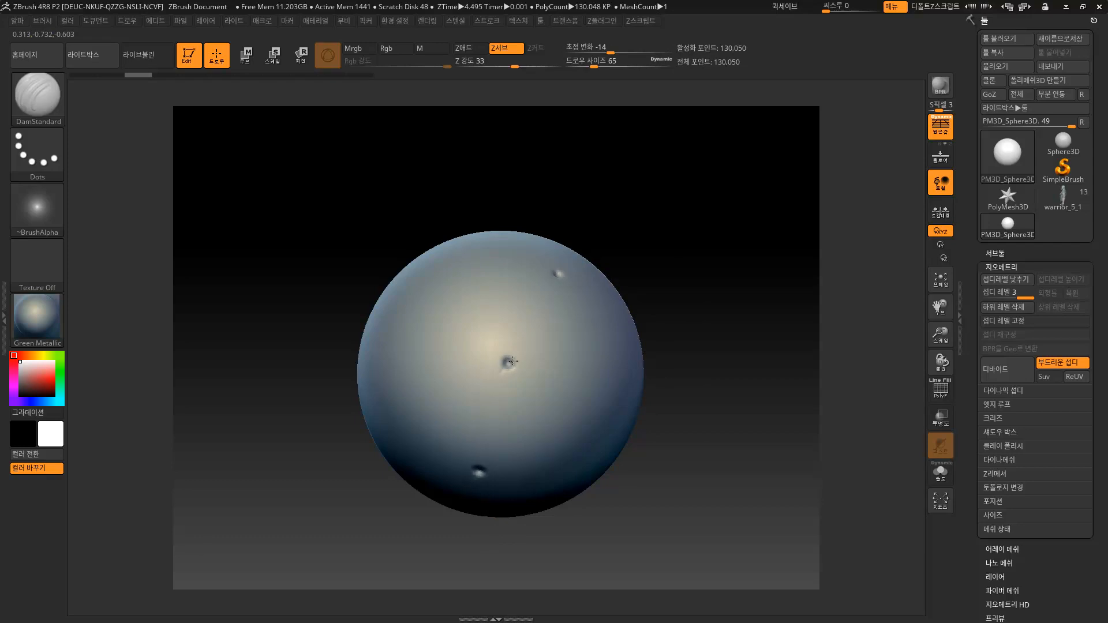
{"action": "mouse_move", "coordinate": [701, 311]}
{"action": "left_mouse_down"}
{"action": "mouse_move", "coordinate": [660, 248]}
{"action": "mouse_move", "coordinate": [651, 296]}
{"action": "mouse_move", "coordinate": [675, 297]}
{"action": "left_mouse_up"}
{"action": "key", "text": "ctrl+z"}
Raise the radial symmetry count and test a radial ring of dents, then undo it.
{"action": "left_click", "coordinate": [602, 21]}
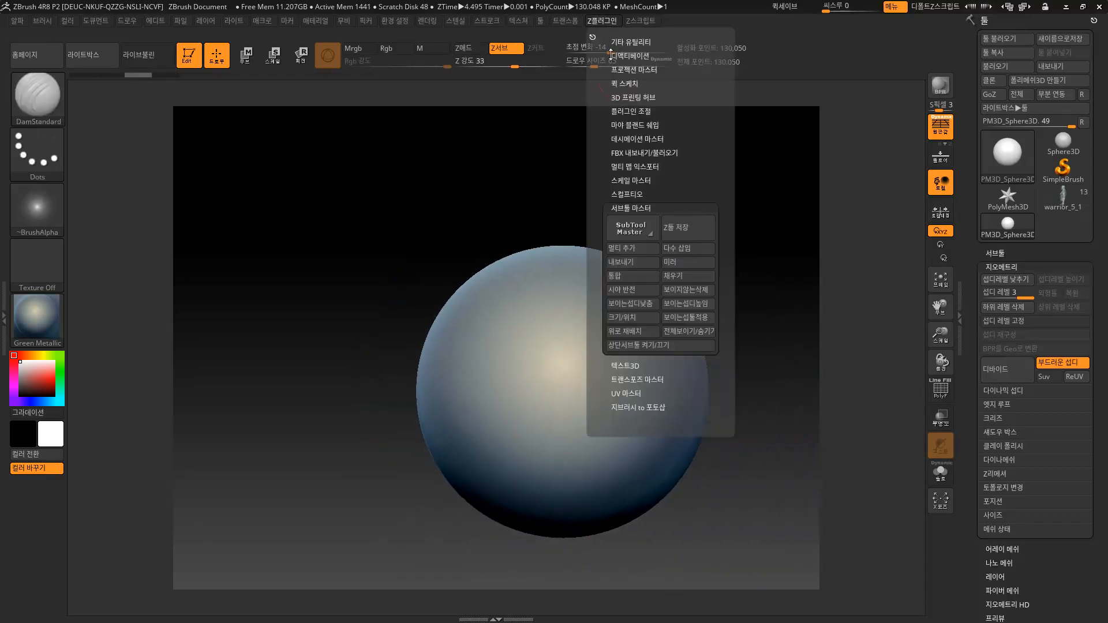
{"action": "left_click", "coordinate": [566, 22]}
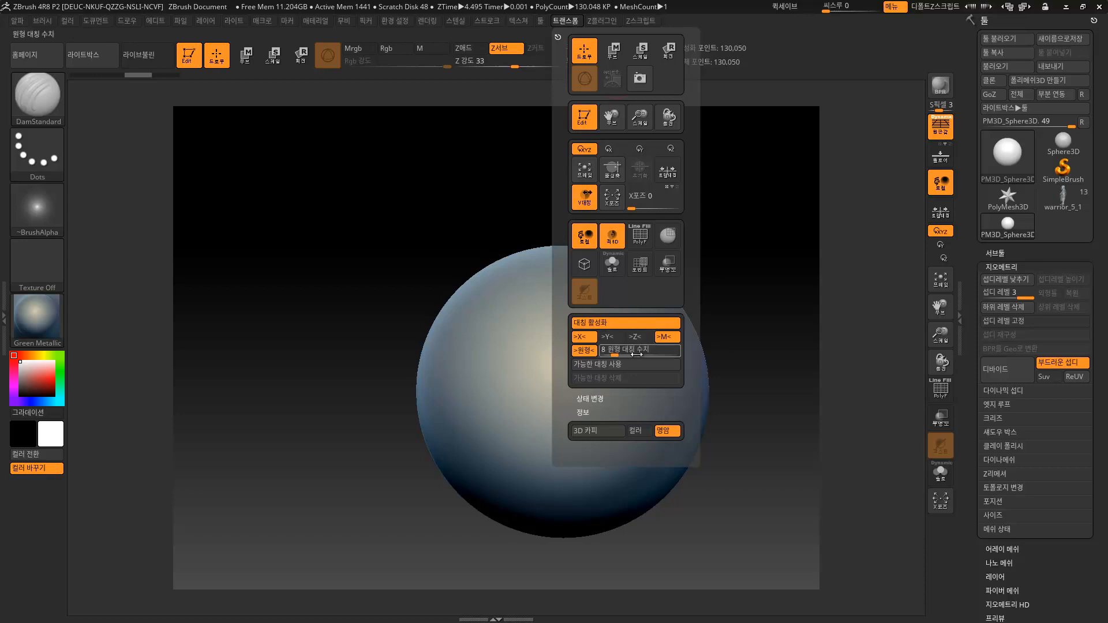
{"action": "left_click_drag", "start_coordinate": [615, 354], "coordinate": [620, 353]}
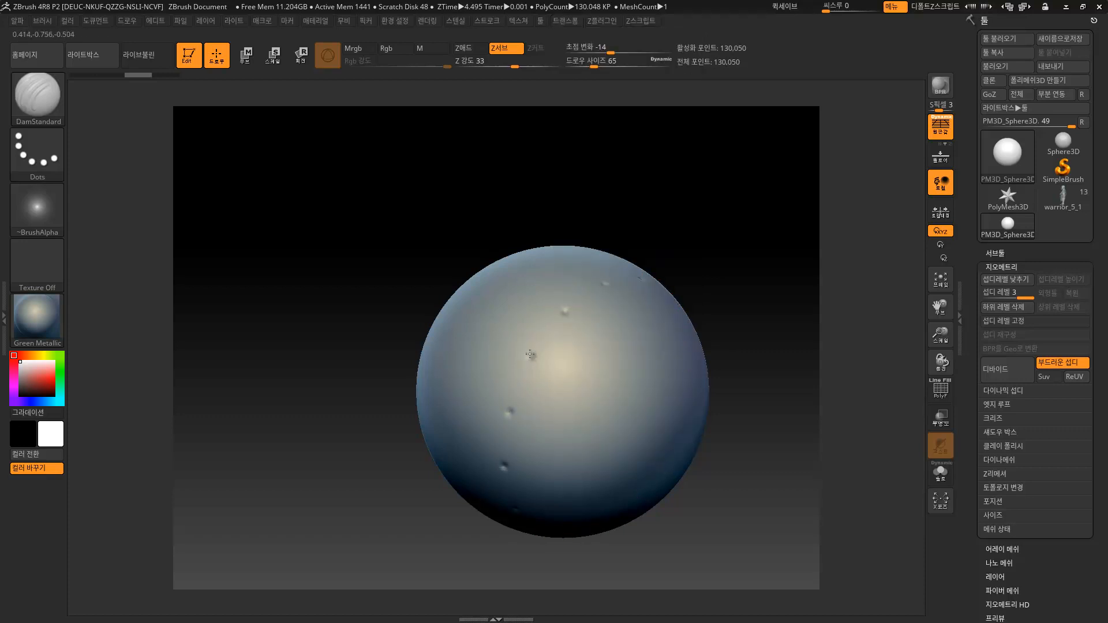
{"action": "mouse_move", "coordinate": [705, 275]}
{"action": "left_mouse_down"}
{"action": "mouse_move", "coordinate": [767, 254]}
{"action": "mouse_move", "coordinate": [742, 259]}
{"action": "mouse_move", "coordinate": [656, 236]}
{"action": "mouse_move", "coordinate": [663, 144]}
{"action": "mouse_move", "coordinate": [709, 257]}
{"action": "mouse_move", "coordinate": [497, 358]}
{"action": "left_mouse_up"}
{"action": "left_click", "coordinate": [472, 338]}
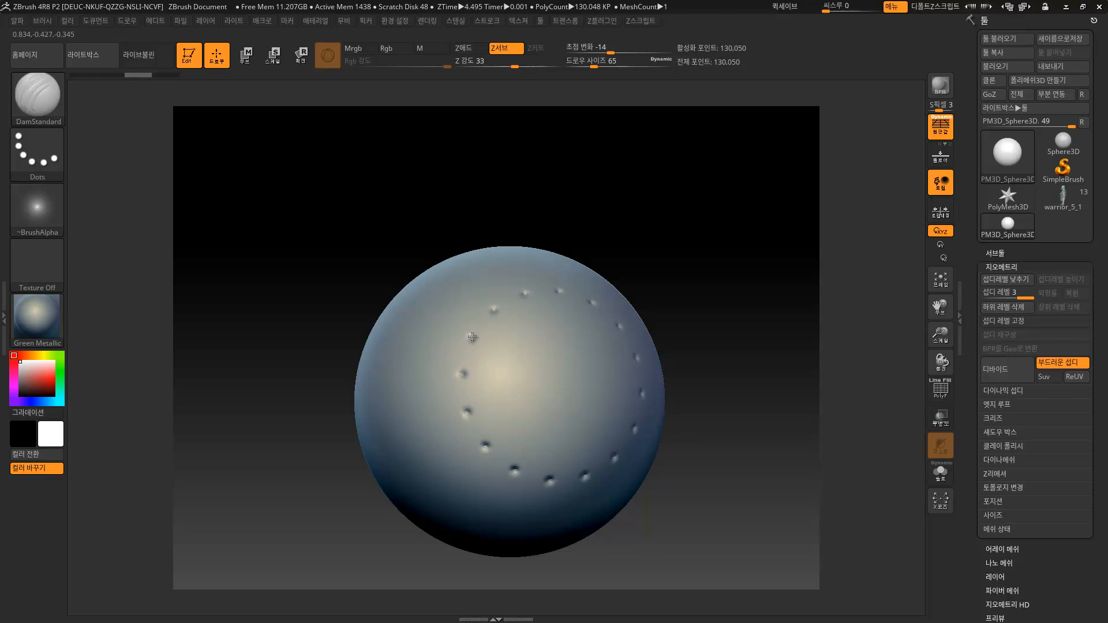
{"action": "left_click_drag", "start_coordinate": [672, 262], "coordinate": [653, 280], "text": "shift"}
{"action": "key", "text": "ctrl+z"}
Lower the draw size to 29 and test a radial ring of grooves, then undo it.
{"action": "key", "text": "s"}
{"action": "left_click_drag", "start_coordinate": [565, 320], "coordinate": [555, 319]}
{"action": "right_click_drag", "start_coordinate": [608, 289], "coordinate": [595, 301]}
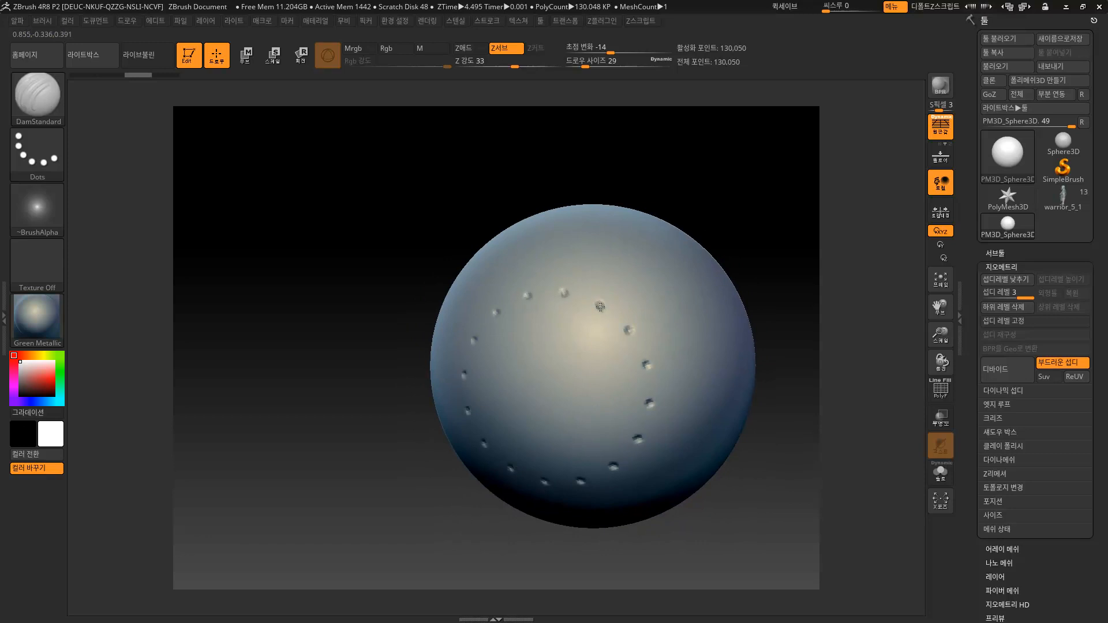
{"action": "key", "text": "ctrl+z"}
{"action": "mouse_move", "coordinate": [601, 303]}
{"action": "left_mouse_down"}
{"action": "mouse_move", "coordinate": [639, 252]}
{"action": "mouse_move", "coordinate": [626, 269]}
{"action": "mouse_move", "coordinate": [632, 263]}
{"action": "left_mouse_up"}
{"action": "left_click_drag", "start_coordinate": [604, 299], "coordinate": [639, 254]}
{"action": "right_click_drag", "start_coordinate": [645, 257], "coordinate": [687, 256]}
{"action": "key", "text": "ctrl+z"}
{"action": "key", "text": "ctrl+z"}
{"action": "key", "text": "ctrl+z"}
Set the DamStandard draw size to 80.
{"action": "left_click_drag", "start_coordinate": [687, 256], "coordinate": [690, 249]}
{"action": "key", "text": "s"}
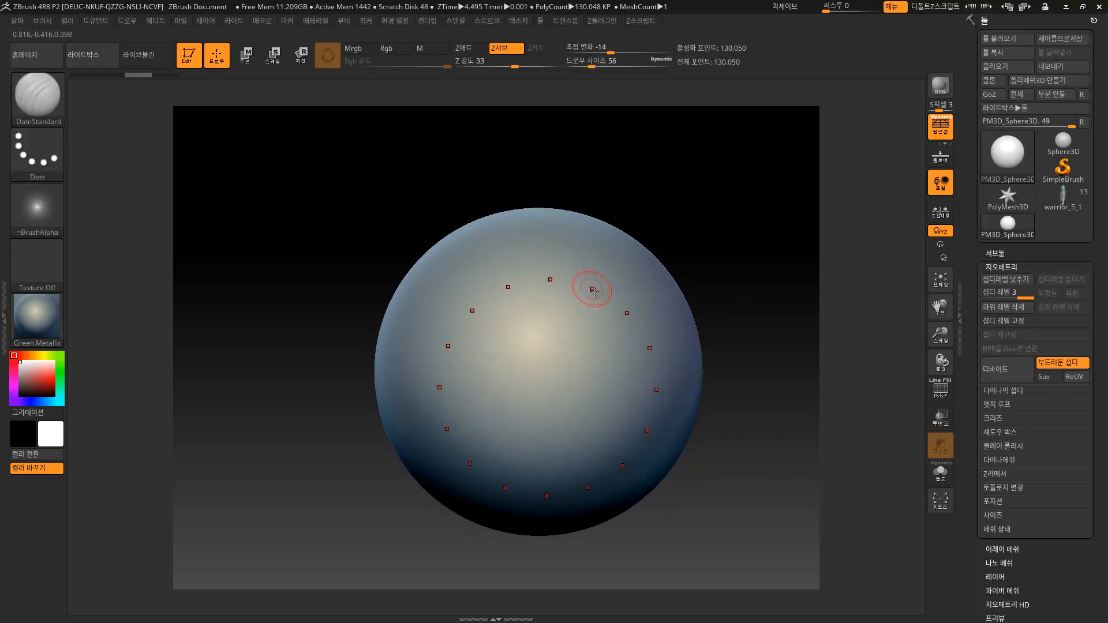
{"action": "key", "text": "s"}
{"action": "left_click_drag", "start_coordinate": [548, 264], "coordinate": [556, 263]}
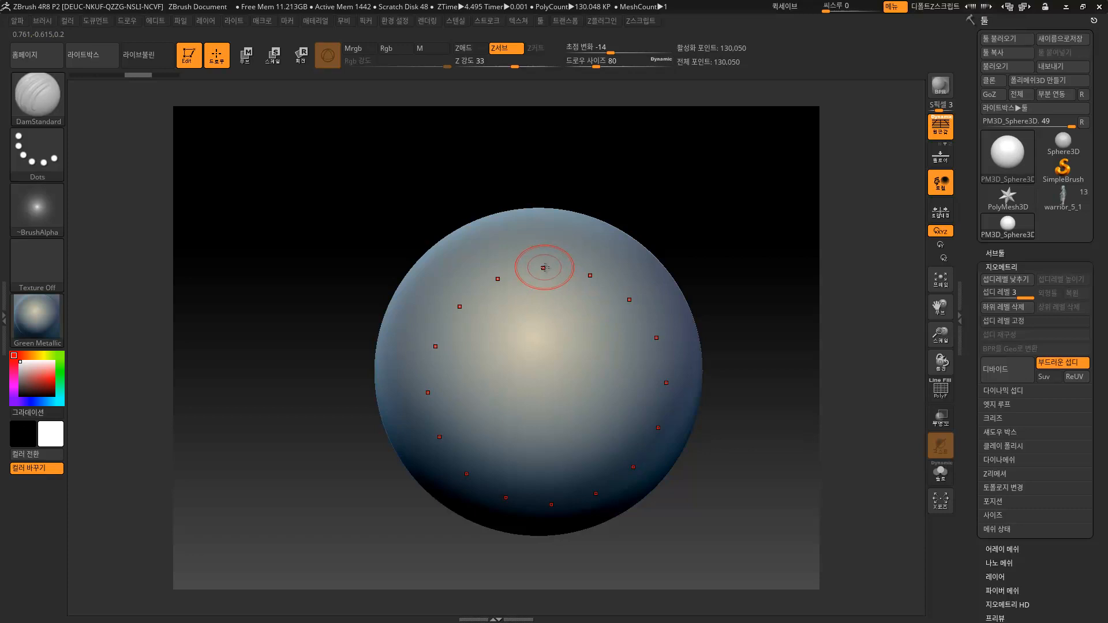
Test a radial ring of Alpha 10 star stamps with the DragRect stroke, then undo it.
{"action": "left_click", "coordinate": [61, 134]}
{"action": "left_click", "coordinate": [163, 162]}
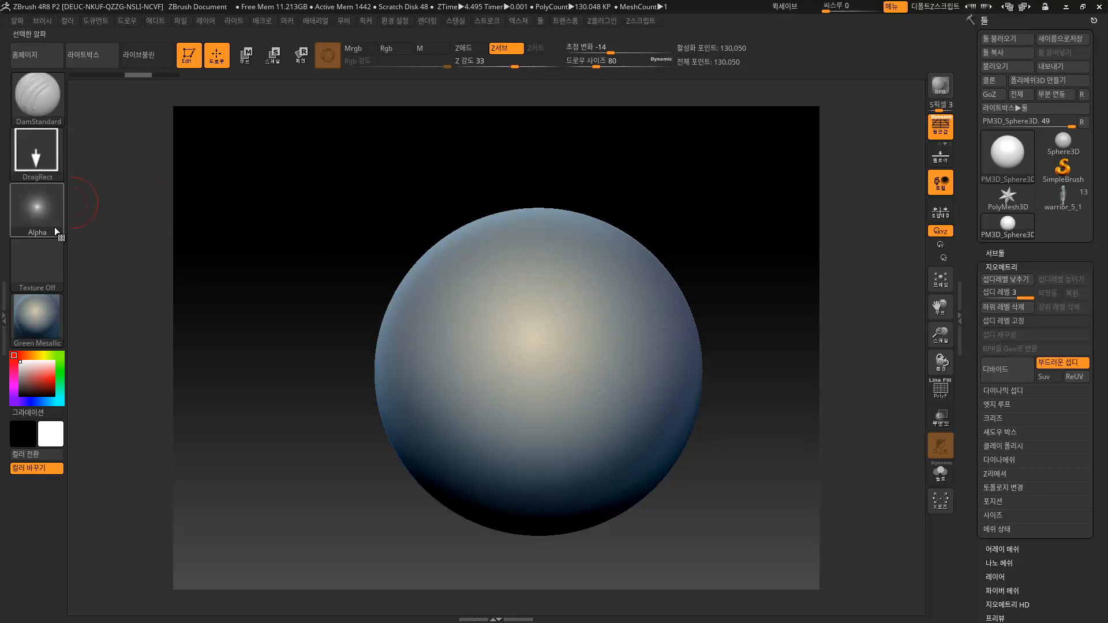
{"action": "left_click", "coordinate": [38, 211]}
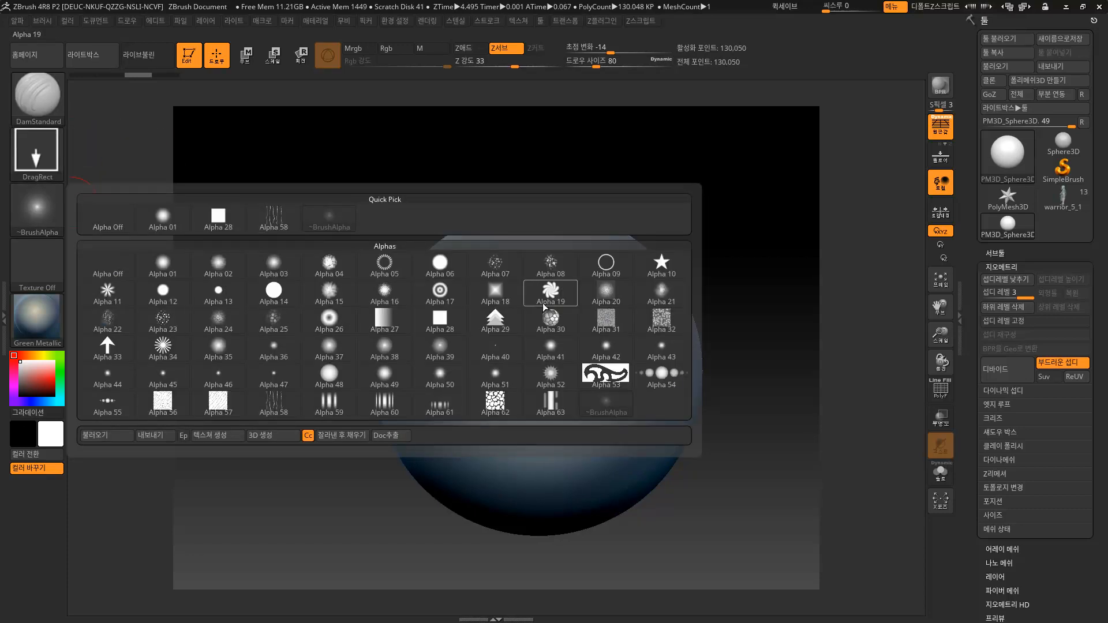
{"action": "left_click", "coordinate": [656, 269]}
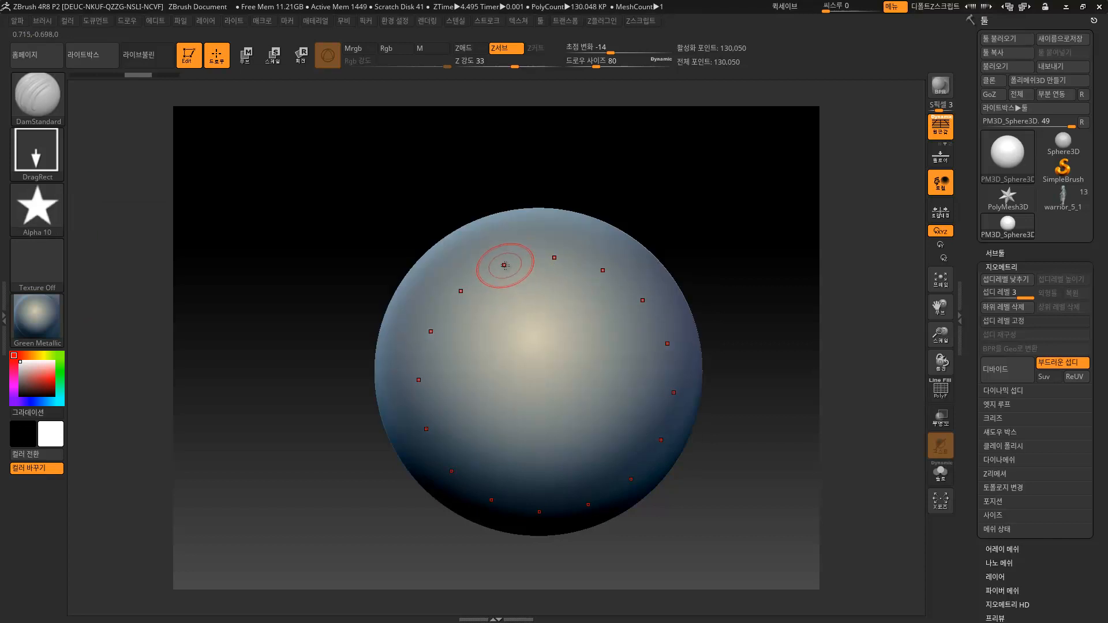
{"action": "left_click_drag", "start_coordinate": [512, 281], "coordinate": [518, 295]}
{"action": "mouse_move", "coordinate": [725, 208]}
{"action": "left_mouse_down"}
{"action": "mouse_move", "coordinate": [687, 169]}
{"action": "mouse_move", "coordinate": [690, 195]}
{"action": "mouse_move", "coordinate": [717, 202]}
{"action": "left_mouse_up"}
{"action": "key", "text": "ctrl+z"}
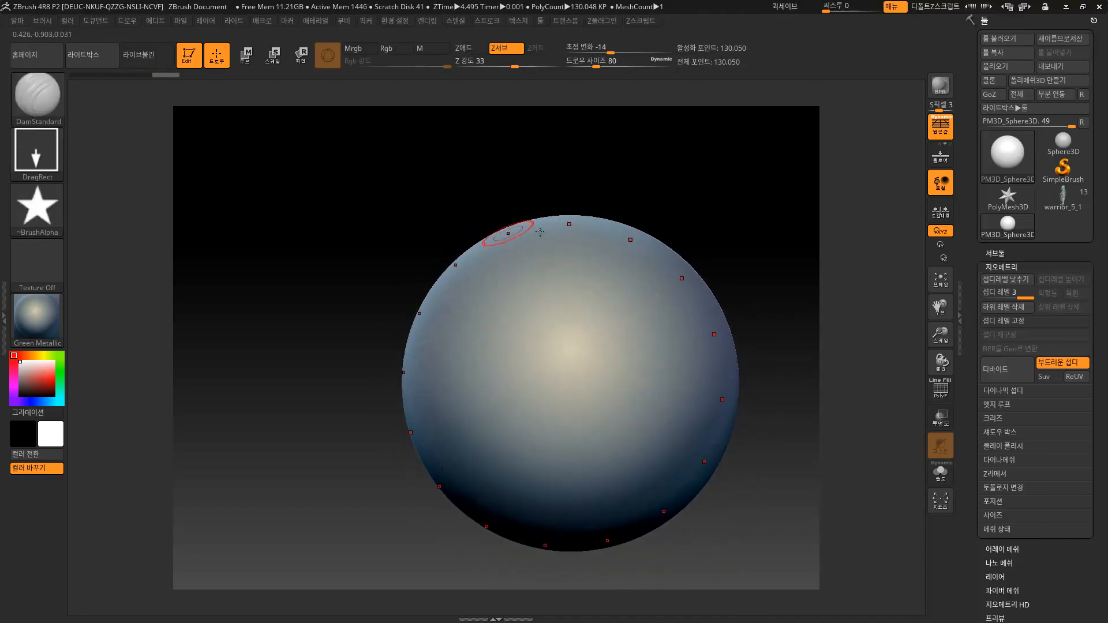
Try Alpha 28 square stamps with the Dots stroke, then undo the grooves.
{"action": "left_click", "coordinate": [44, 154]}
{"action": "left_click", "coordinate": [103, 164]}
{"action": "left_click", "coordinate": [37, 208]}
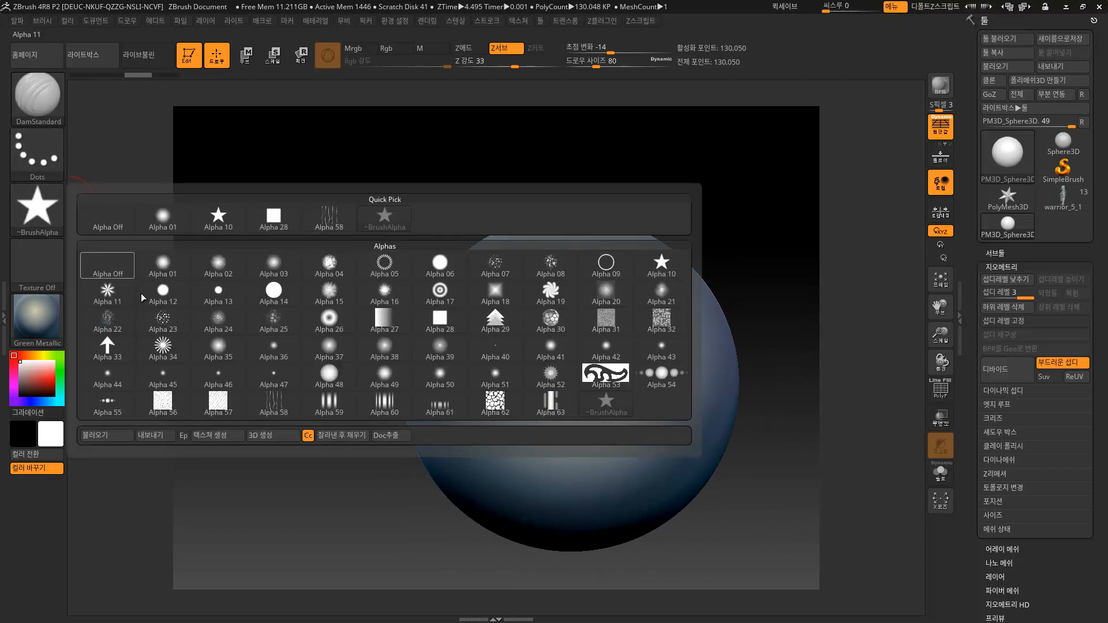
{"action": "left_click", "coordinate": [268, 216]}
{"action": "mouse_move", "coordinate": [508, 263]}
{"action": "left_mouse_down"}
{"action": "mouse_move", "coordinate": [552, 253]}
{"action": "mouse_move", "coordinate": [560, 316]}
{"action": "left_mouse_up"}
{"action": "left_click_drag", "start_coordinate": [693, 184], "coordinate": [726, 195]}
{"action": "key", "text": "ctrl+z"}
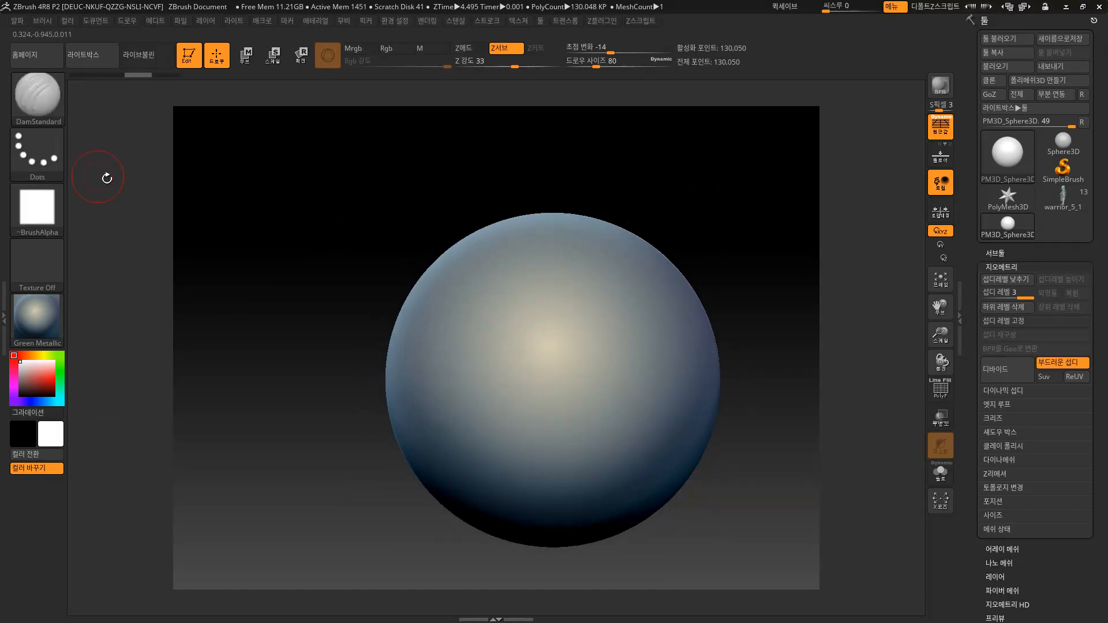
Switch back to DragRect and stamp a radial ring of Alpha 28 square indents.
{"action": "left_click", "coordinate": [37, 154]}
{"action": "left_click", "coordinate": [163, 163]}
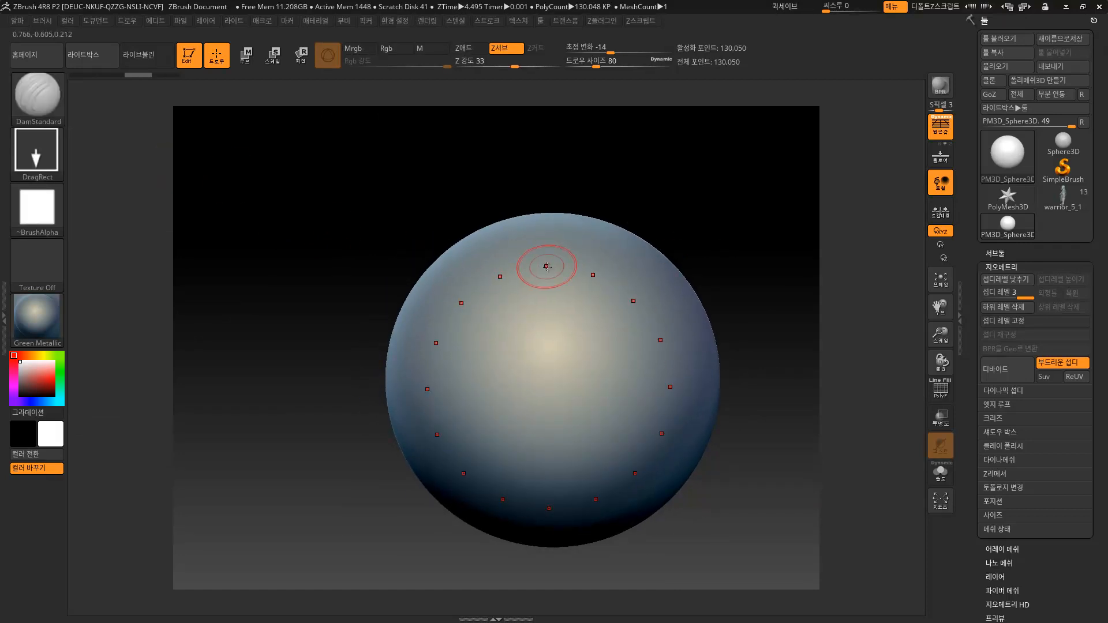
{"action": "mouse_move", "coordinate": [547, 270]}
{"action": "left_mouse_down"}
{"action": "mouse_move", "coordinate": [546, 296]}
{"action": "mouse_move", "coordinate": [539, 266]}
{"action": "left_mouse_up"}
{"action": "key", "text": "s"}
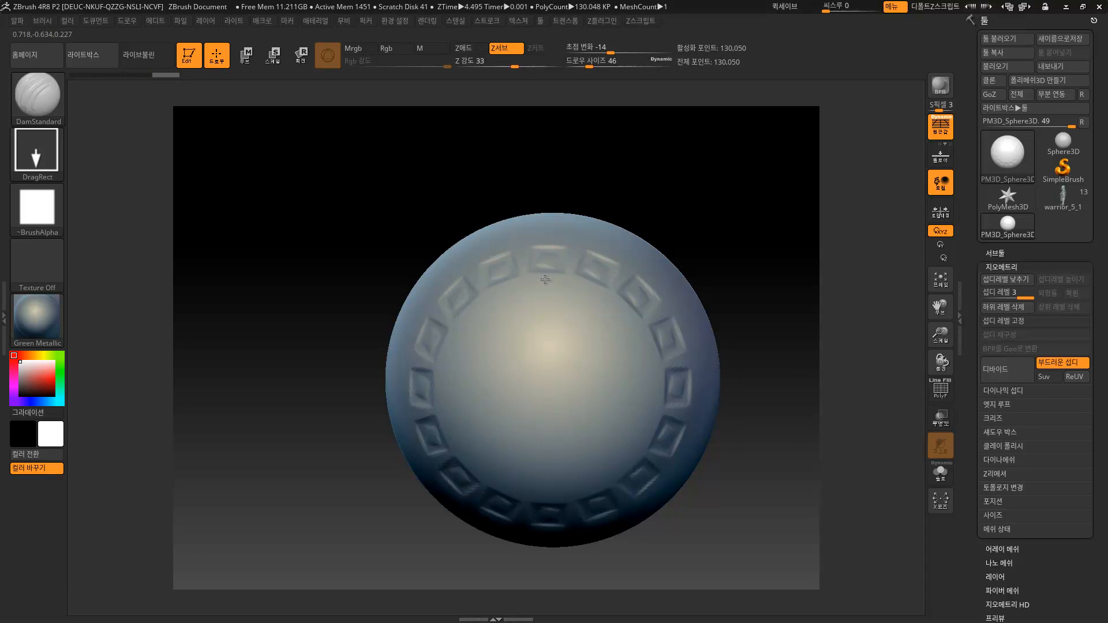
{"action": "left_click_drag", "start_coordinate": [663, 190], "coordinate": [697, 208]}
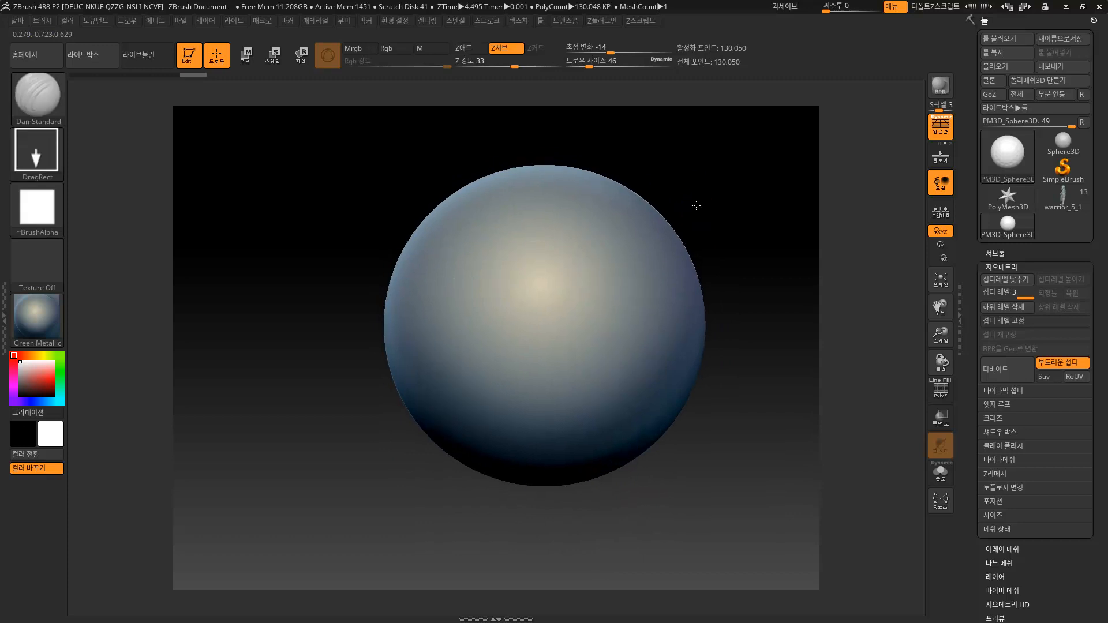
Raise Z intensity to 41, subdivide to level 4, and set draw size to 80.
{"action": "left_click_drag", "start_coordinate": [514, 67], "coordinate": [521, 68]}
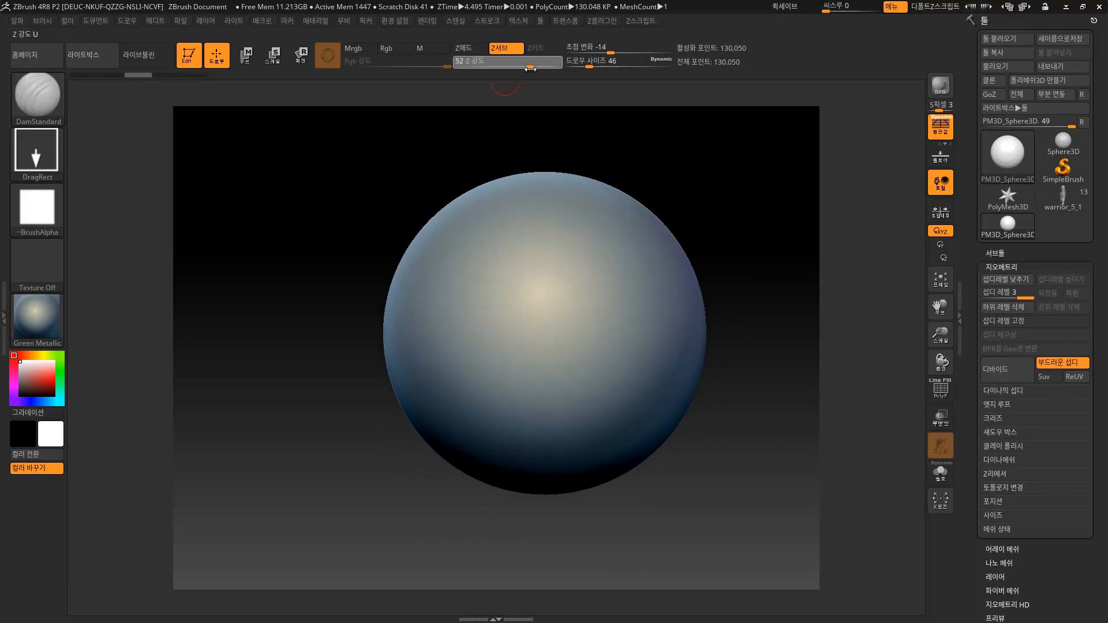
{"action": "key", "text": "ctrl+d"}
{"action": "key", "text": "s"}
{"action": "mouse_move", "coordinate": [529, 252]}
{"action": "left_mouse_down"}
{"action": "mouse_move", "coordinate": [541, 247]}
{"action": "mouse_move", "coordinate": [543, 267]}
{"action": "left_mouse_up"}
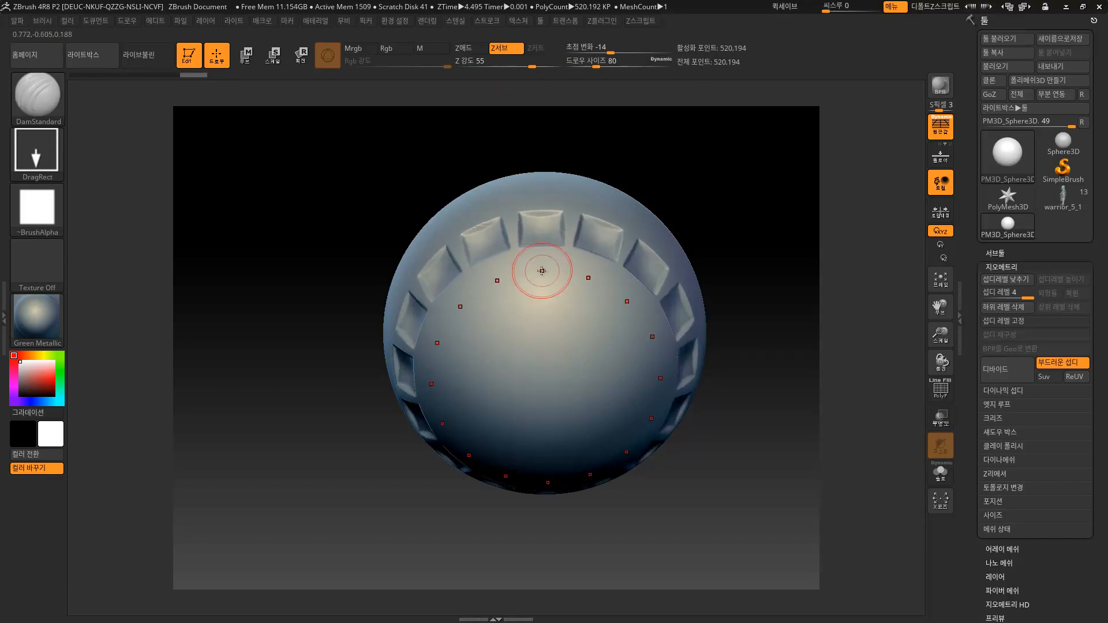
Stamp larger square recesses in each panel at draw size 46, then shrink the brush to 37.
{"action": "key", "text": "s"}
{"action": "left_click_drag", "start_coordinate": [540, 230], "coordinate": [534, 230]}
{"action": "left_click_drag", "start_coordinate": [653, 167], "coordinate": [647, 194]}
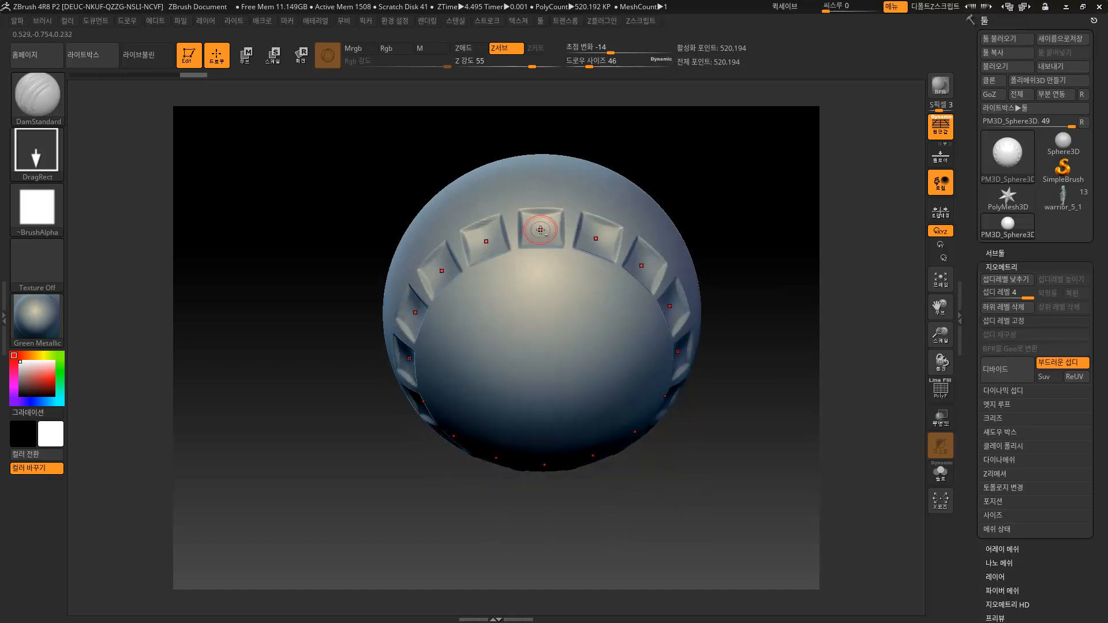
{"action": "left_click_drag", "start_coordinate": [540, 243], "coordinate": [540, 256]}
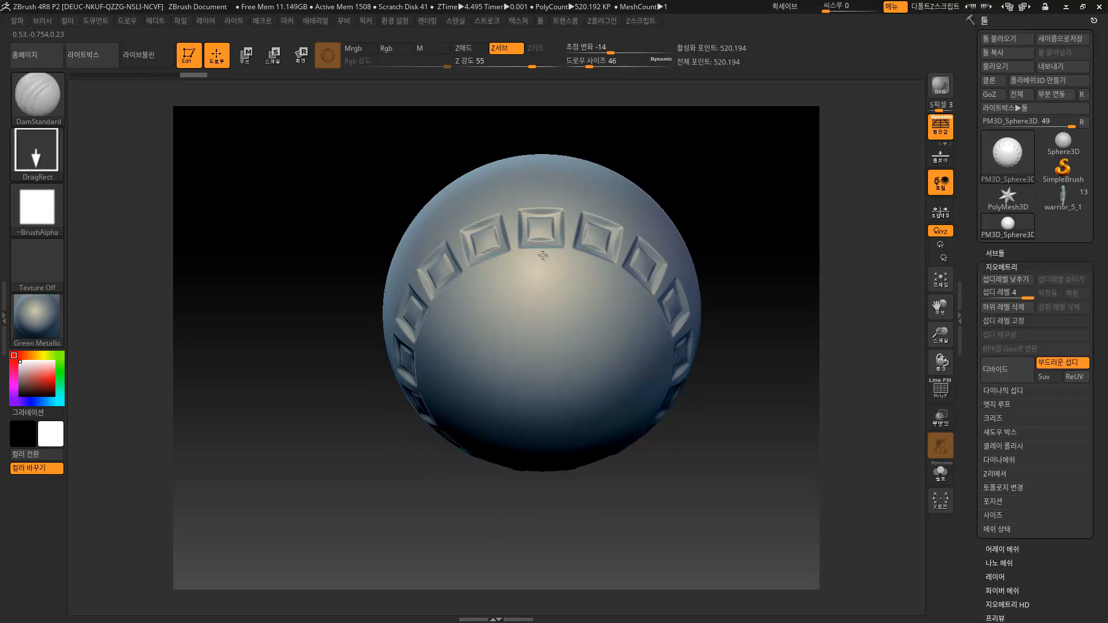
{"action": "left_click_drag", "start_coordinate": [722, 185], "coordinate": [667, 313]}
{"action": "key", "text": "s"}
{"action": "mouse_move", "coordinate": [635, 257]}
{"action": "left_mouse_down"}
{"action": "mouse_move", "coordinate": [650, 242]}
{"action": "mouse_move", "coordinate": [561, 79]}
{"action": "left_mouse_up"}
{"action": "left_click", "coordinate": [521, 18]}
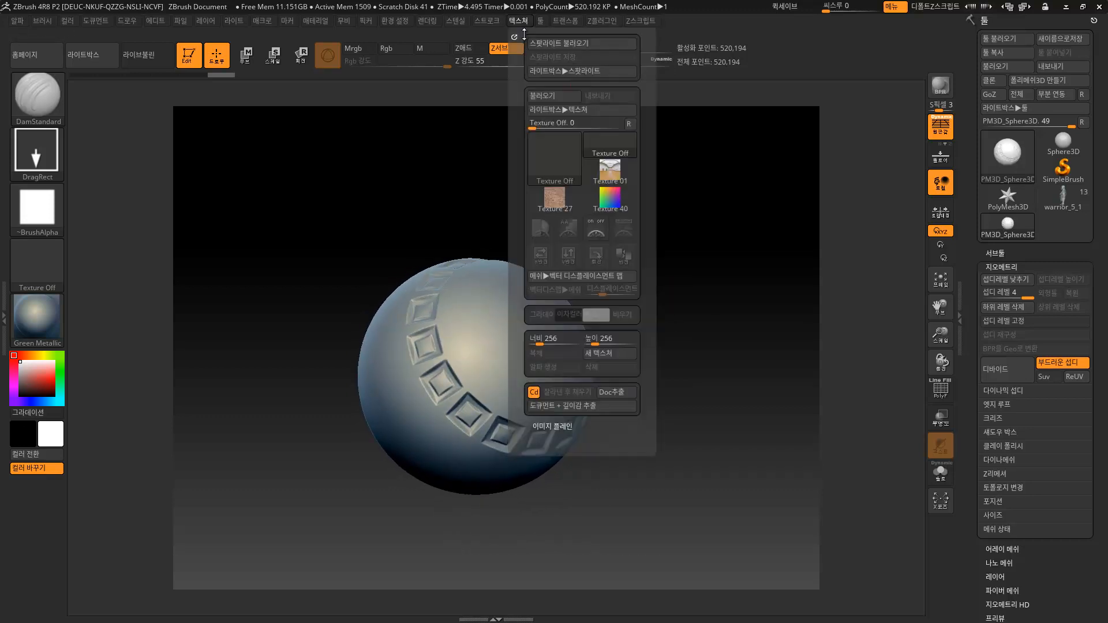
Lower the Lazy Mouse LazyStep, switch the stroke to Dots, and undo the test grooves.
{"action": "mouse_move", "coordinate": [490, 23]}
{"action": "left_click", "coordinate": [510, 197]}
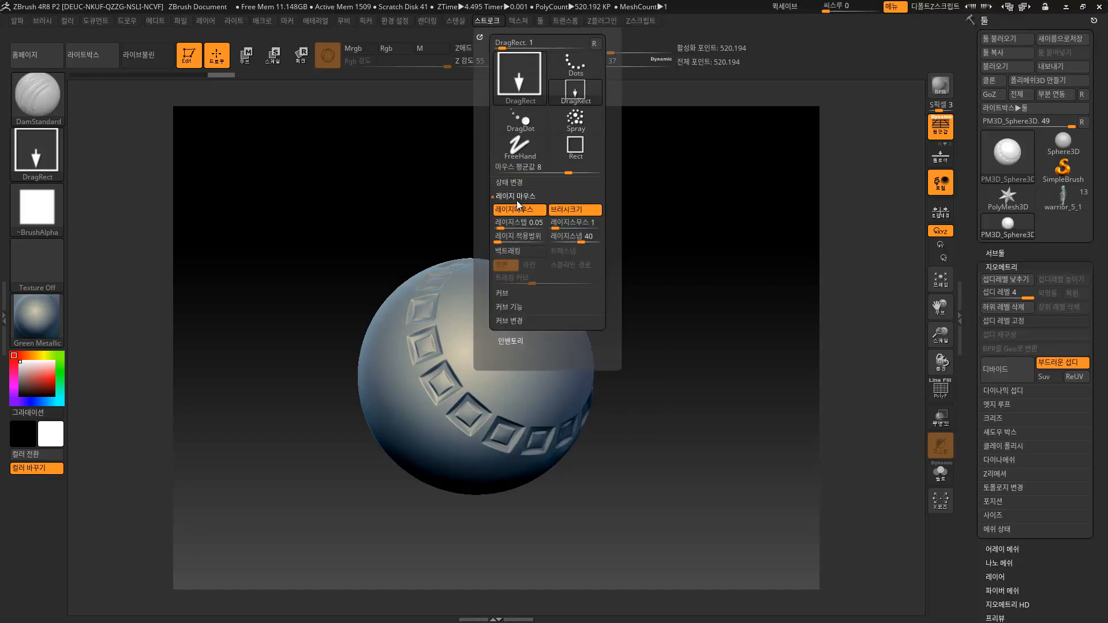
{"action": "left_click_drag", "start_coordinate": [498, 226], "coordinate": [520, 243]}
{"action": "mouse_move", "coordinate": [652, 271]}
{"action": "left_mouse_down"}
{"action": "mouse_move", "coordinate": [683, 277]}
{"action": "mouse_move", "coordinate": [660, 295]}
{"action": "mouse_move", "coordinate": [683, 237]}
{"action": "mouse_move", "coordinate": [717, 231]}
{"action": "left_mouse_up"}
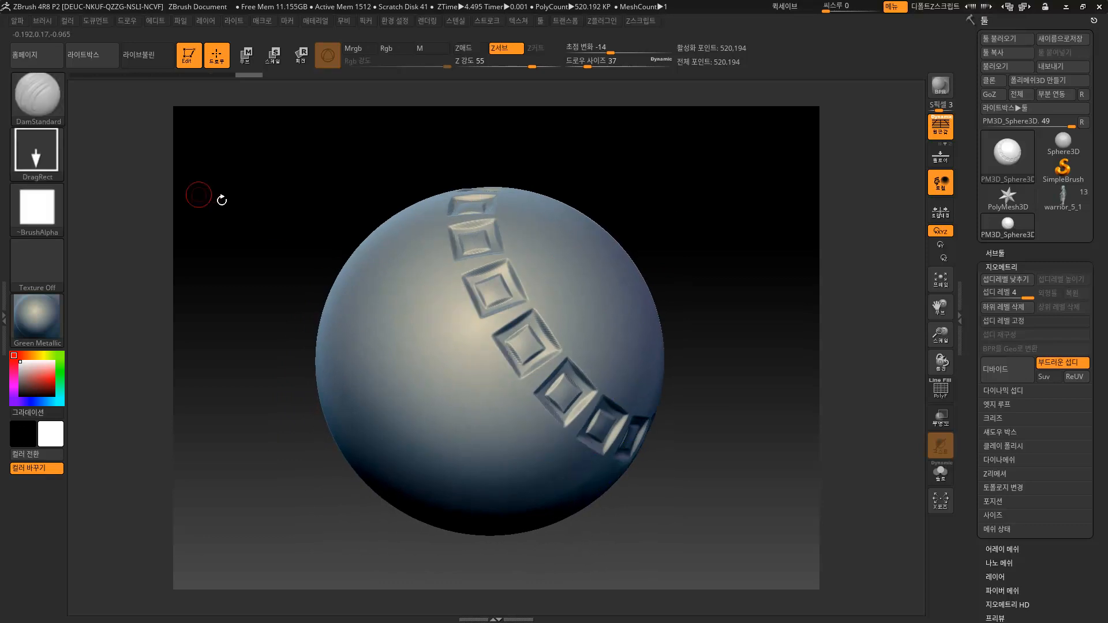
{"action": "left_click", "coordinate": [36, 156]}
{"action": "left_click", "coordinate": [123, 164]}
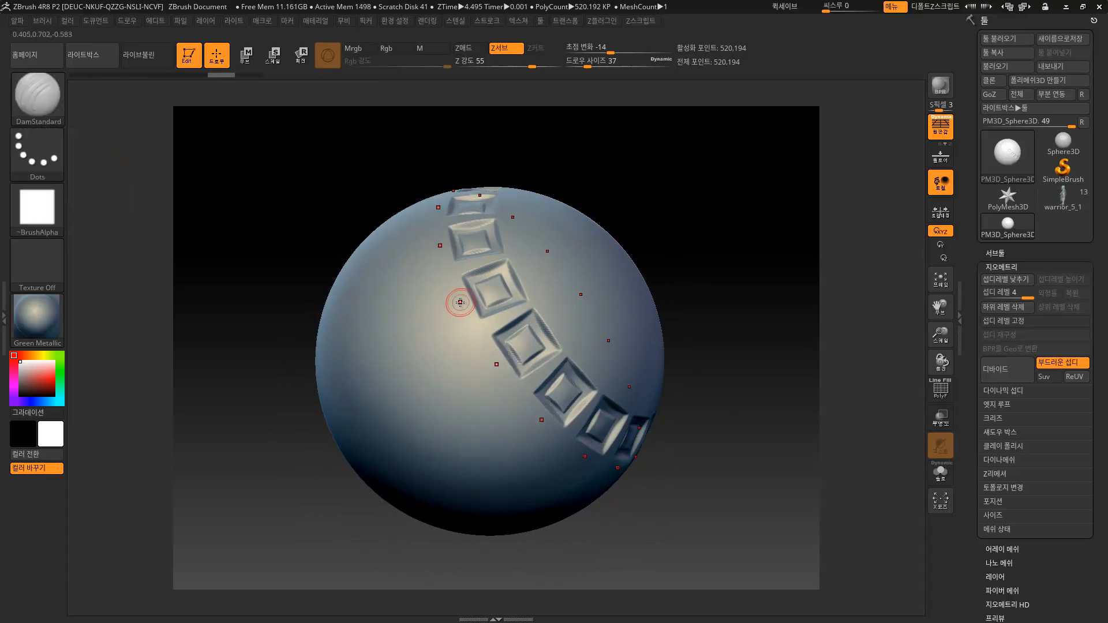
{"action": "left_click_drag", "start_coordinate": [427, 318], "coordinate": [326, 385]}
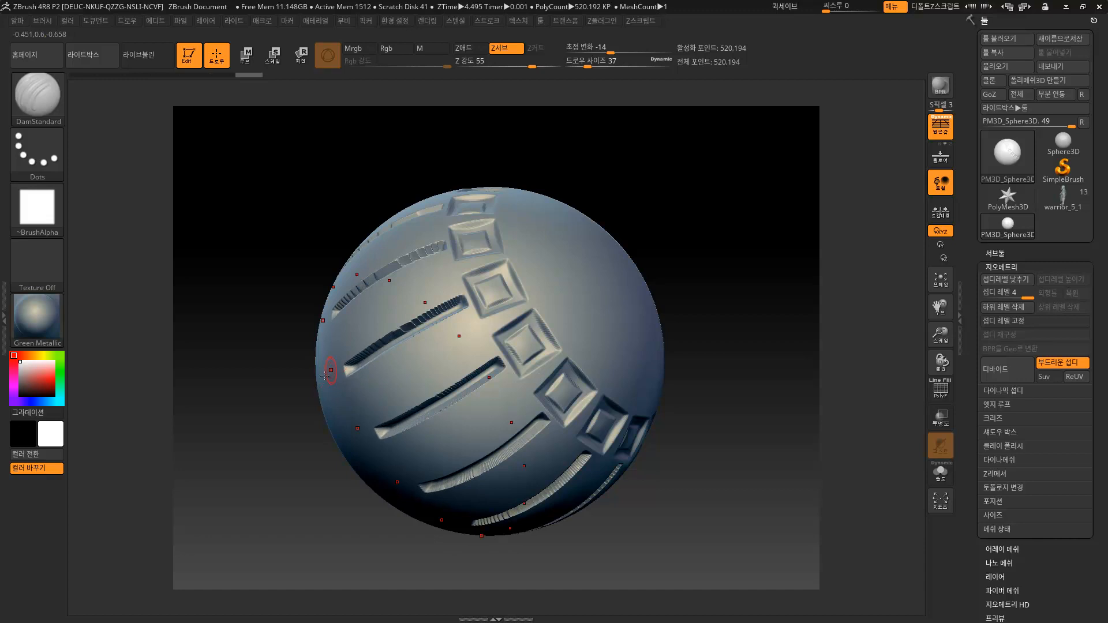
{"action": "mouse_move", "coordinate": [665, 233]}
{"action": "left_mouse_down"}
{"action": "mouse_move", "coordinate": [676, 234]}
{"action": "mouse_move", "coordinate": [657, 260]}
{"action": "mouse_move", "coordinate": [667, 340]}
{"action": "mouse_move", "coordinate": [596, 285]}
{"action": "mouse_move", "coordinate": [667, 355]}
{"action": "mouse_move", "coordinate": [652, 326]}
{"action": "mouse_move", "coordinate": [626, 334]}
{"action": "mouse_move", "coordinate": [682, 403]}
{"action": "mouse_move", "coordinate": [707, 315]}
{"action": "left_mouse_up"}
{"action": "key", "text": "ctrl+z"}
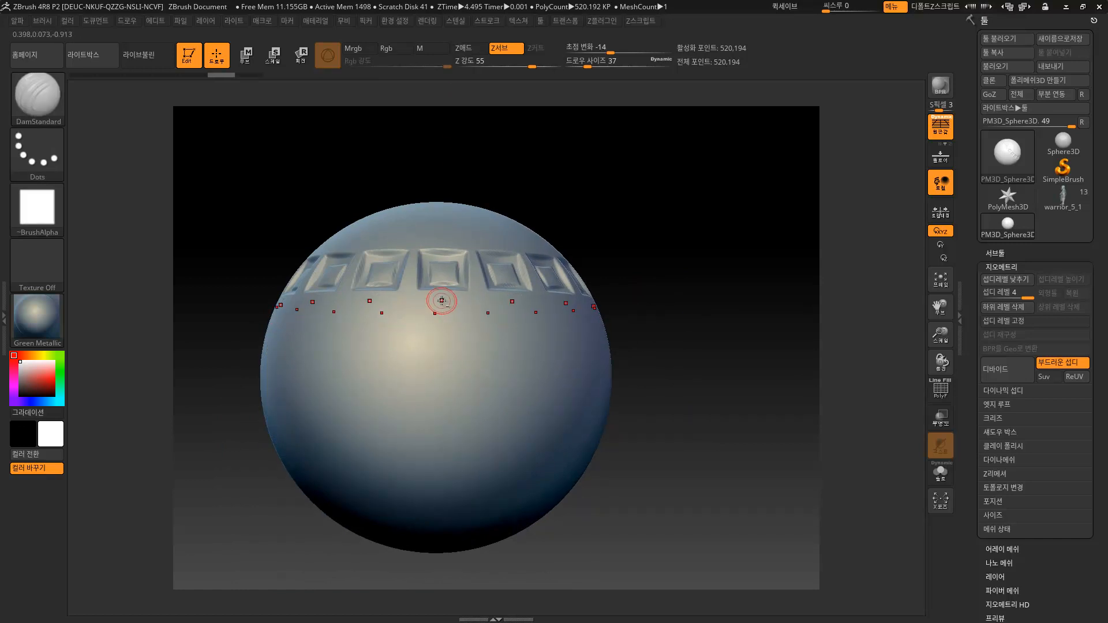
Carve DamStandard grooves from the ring of insets down the sphere and toward the pole.
{"action": "left_click_drag", "start_coordinate": [441, 329], "coordinate": [448, 470]}
{"action": "mouse_move", "coordinate": [642, 228]}
{"action": "left_mouse_down"}
{"action": "mouse_move", "coordinate": [658, 274]}
{"action": "mouse_move", "coordinate": [643, 289]}
{"action": "mouse_move", "coordinate": [650, 249]}
{"action": "mouse_move", "coordinate": [643, 259]}
{"action": "left_mouse_up"}
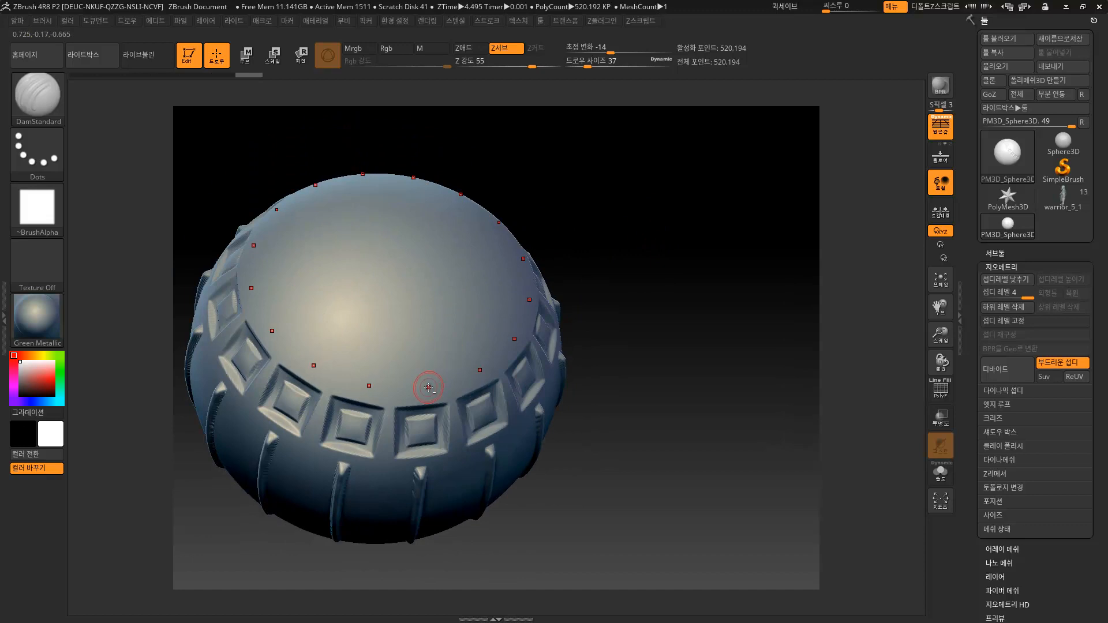
{"action": "mouse_move", "coordinate": [427, 376]}
{"action": "left_mouse_down"}
{"action": "mouse_move", "coordinate": [420, 254]}
{"action": "mouse_move", "coordinate": [385, 202]}
{"action": "left_mouse_up"}
{"action": "left_click_drag", "start_coordinate": [640, 188], "coordinate": [624, 213]}
Smooth the detail at the sphere's centre with a 299 brush.
{"action": "key", "text": "s"}
{"action": "mouse_move", "coordinate": [423, 259]}
{"action": "left_mouse_down"}
{"action": "mouse_move", "coordinate": [460, 259]}
{"action": "mouse_move", "coordinate": [421, 259]}
{"action": "mouse_move", "coordinate": [369, 231]}
{"action": "mouse_move", "coordinate": [335, 249]}
{"action": "mouse_move", "coordinate": [312, 243]}
{"action": "mouse_move", "coordinate": [369, 211]}
{"action": "left_mouse_up"}
{"action": "mouse_move", "coordinate": [640, 277]}
{"action": "left_mouse_down"}
{"action": "mouse_move", "coordinate": [655, 175]}
{"action": "mouse_move", "coordinate": [645, 247]}
{"action": "mouse_move", "coordinate": [626, 279]}
{"action": "left_mouse_up"}
Lengthen the radial grooves around the sphere with the brush shrunk to 74.
{"action": "key", "text": "s"}
{"action": "left_click_drag", "start_coordinate": [448, 316], "coordinate": [410, 320]}
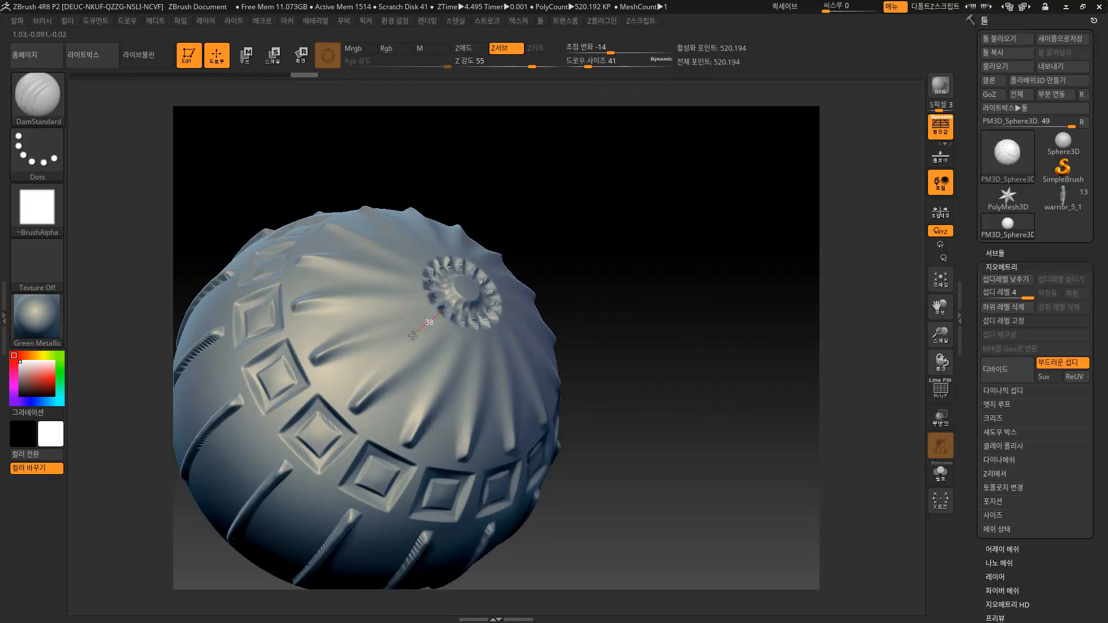
{"action": "left_click_drag", "start_coordinate": [374, 358], "coordinate": [287, 407]}
{"action": "right_click_drag", "start_coordinate": [641, 257], "coordinate": [601, 246], "text": "ctrl"}
{"action": "right_click_drag", "start_coordinate": [601, 246], "coordinate": [619, 311]}
Enlarge the brush to 268 for Shift-smoothing the sphere.
{"action": "key", "text": "s"}
{"action": "left_click_drag", "start_coordinate": [434, 301], "coordinate": [469, 297]}
{"action": "key", "text": "shift"}
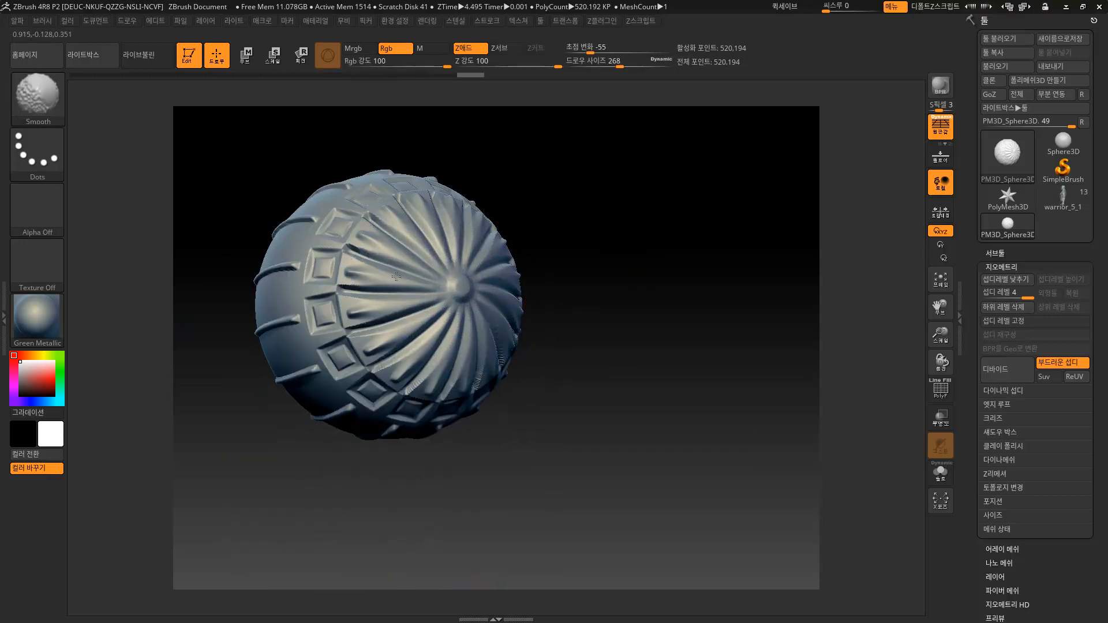
{"action": "mouse_move", "coordinate": [577, 248]}
{"action": "left_mouse_down"}
{"action": "mouse_move", "coordinate": [630, 309]}
{"action": "mouse_move", "coordinate": [687, 285]}
{"action": "mouse_move", "coordinate": [662, 267]}
{"action": "mouse_move", "coordinate": [606, 267]}
{"action": "mouse_move", "coordinate": [635, 267]}
{"action": "mouse_move", "coordinate": [677, 209]}
{"action": "mouse_move", "coordinate": [647, 259]}
{"action": "mouse_move", "coordinate": [621, 262]}
{"action": "mouse_move", "coordinate": [638, 240]}
{"action": "mouse_move", "coordinate": [605, 244]}
{"action": "mouse_move", "coordinate": [624, 185]}
{"action": "mouse_move", "coordinate": [641, 174]}
{"action": "mouse_move", "coordinate": [638, 230]}
{"action": "mouse_move", "coordinate": [594, 179]}
{"action": "mouse_move", "coordinate": [638, 225]}
{"action": "left_mouse_up"}
Undo the flutes, central rosette and square insets back to a smooth sphere, then rotate it.
{"action": "key", "text": "s"}
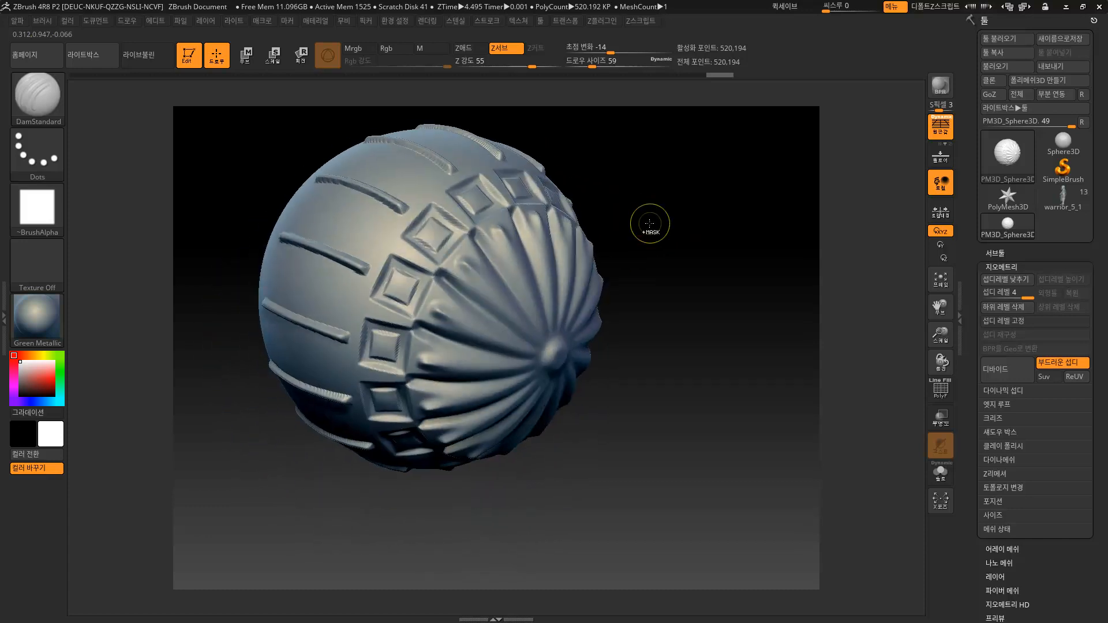
{"action": "key", "text": "ctrl"}
{"action": "key", "text": "ctrl+z"}
{"action": "key", "text": "ctrl+z"}
{"action": "key", "text": "ctrl+z"}
{"action": "key", "text": "ctrl+z"}
{"action": "key", "text": "ctrl+z"}
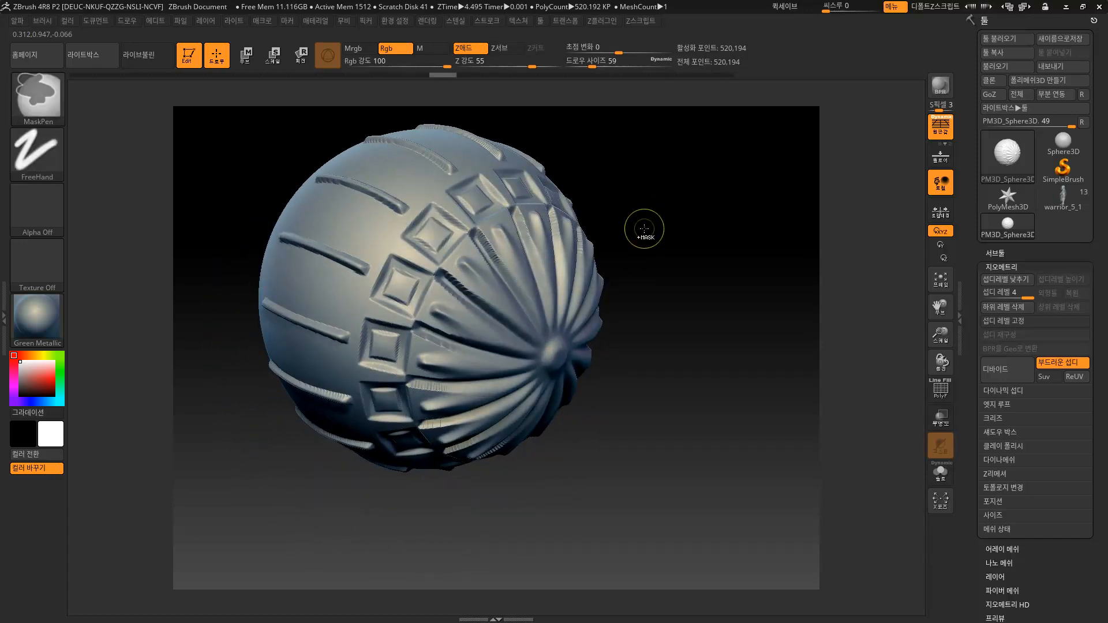
{"action": "key", "text": "ctrl+z"}
{"action": "key", "text": "ctrl+z"}
{"action": "key", "text": "ctrl+z"}
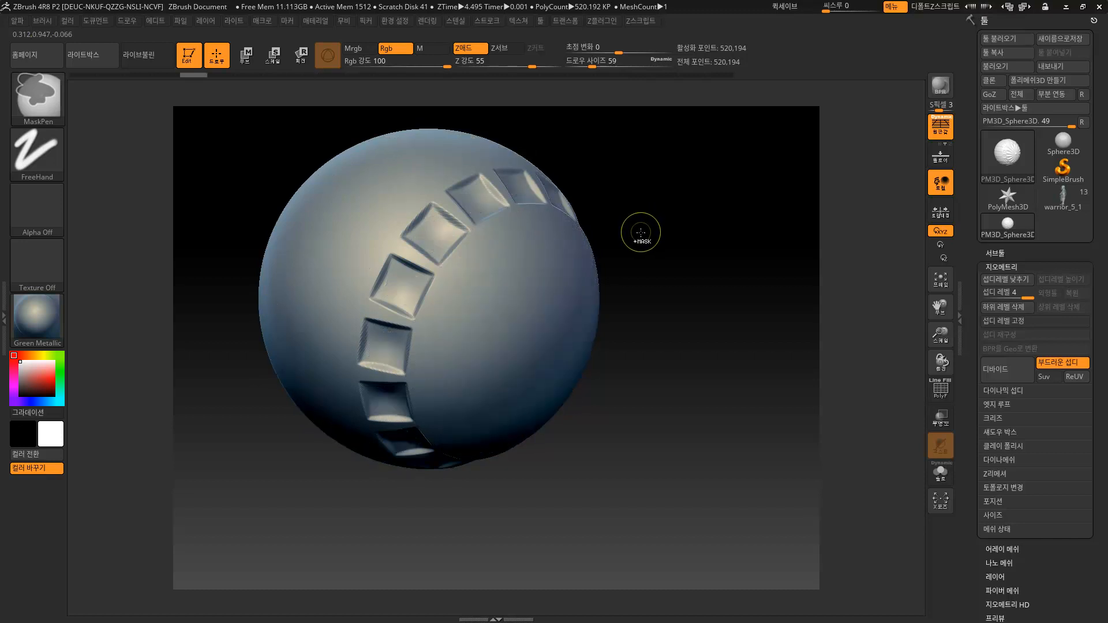
{"action": "left_click_drag", "start_coordinate": [678, 279], "coordinate": [655, 196]}
{"action": "left_click_drag", "start_coordinate": [661, 244], "coordinate": [624, 93]}
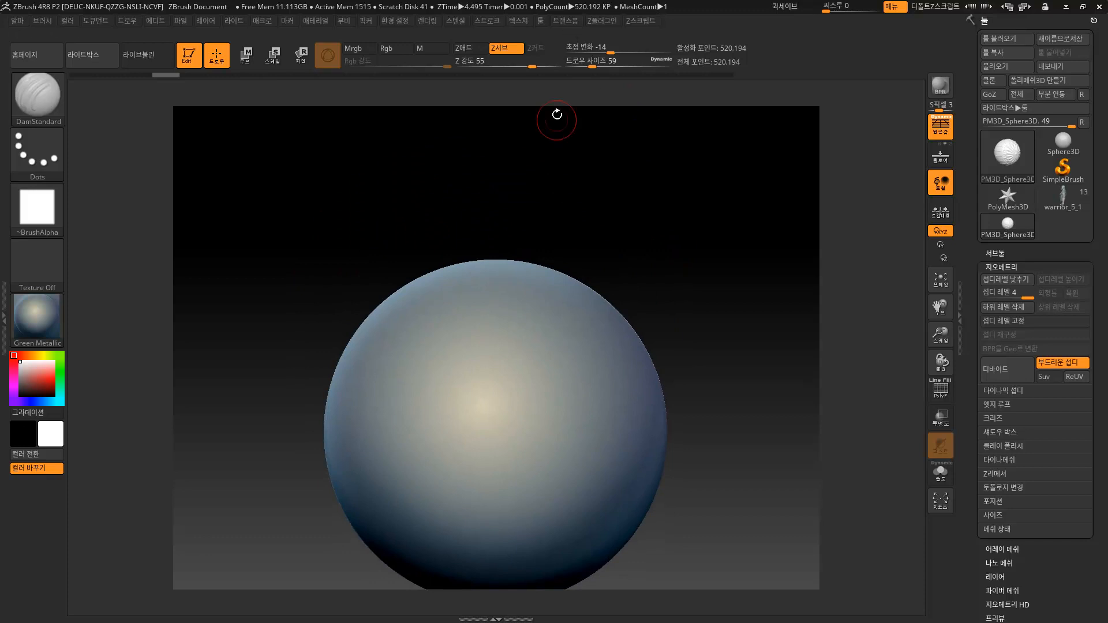
Give the brush the Alpha 39 alpha with the Dots stroke, checking stroke and symmetry settings.
{"action": "left_click_drag", "start_coordinate": [499, 233], "coordinate": [625, 227]}
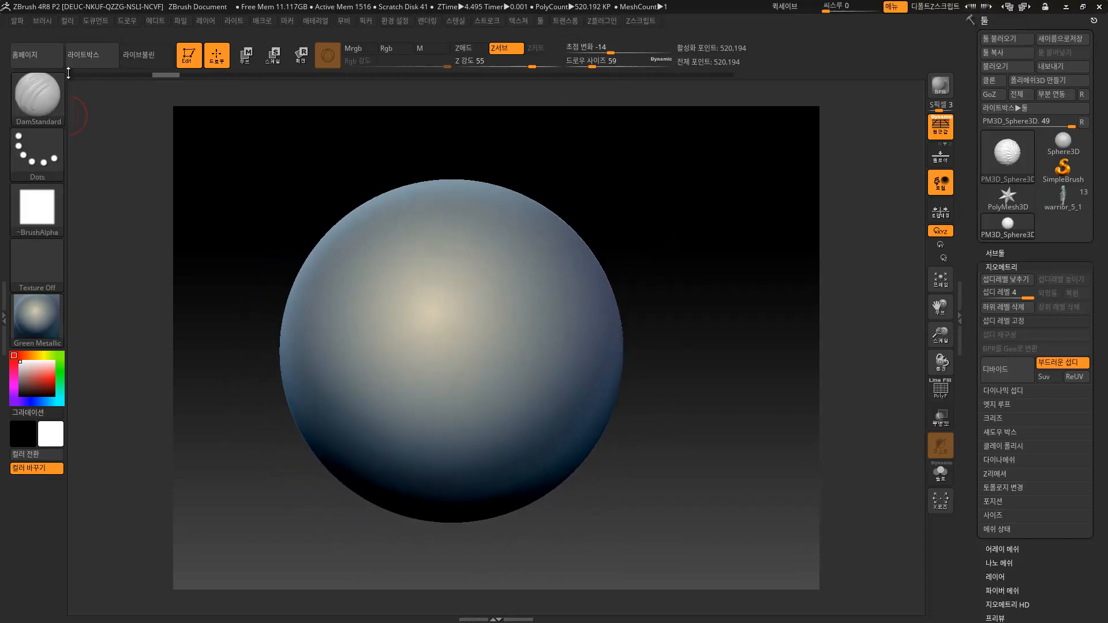
{"action": "left_click", "coordinate": [51, 156]}
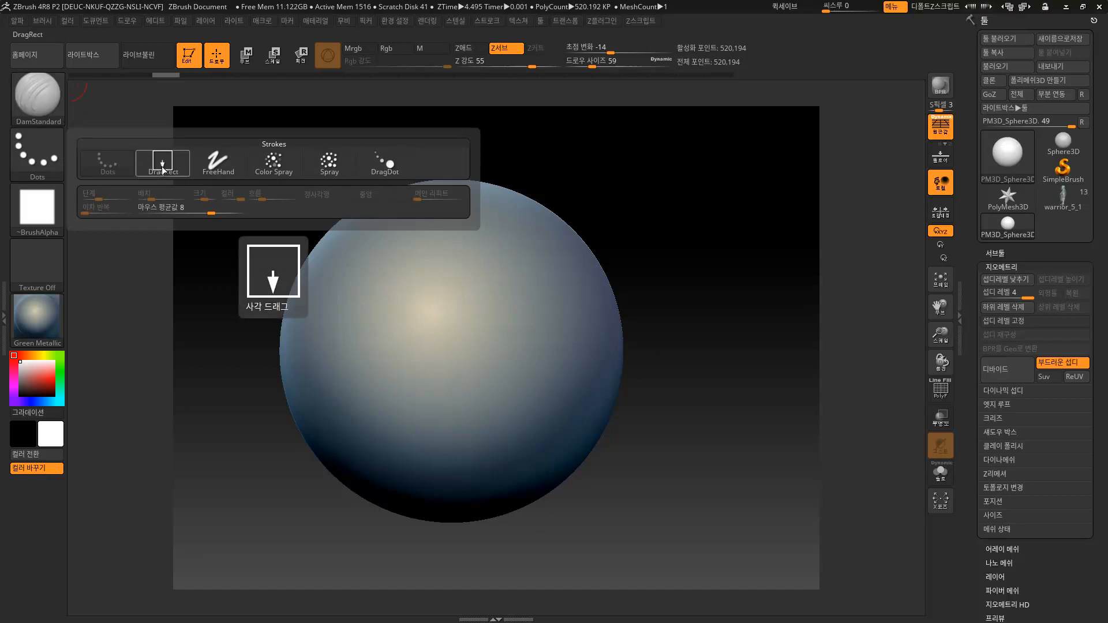
{"action": "left_click", "coordinate": [37, 207]}
{"action": "left_click", "coordinate": [107, 217]}
{"action": "left_click", "coordinate": [60, 205]}
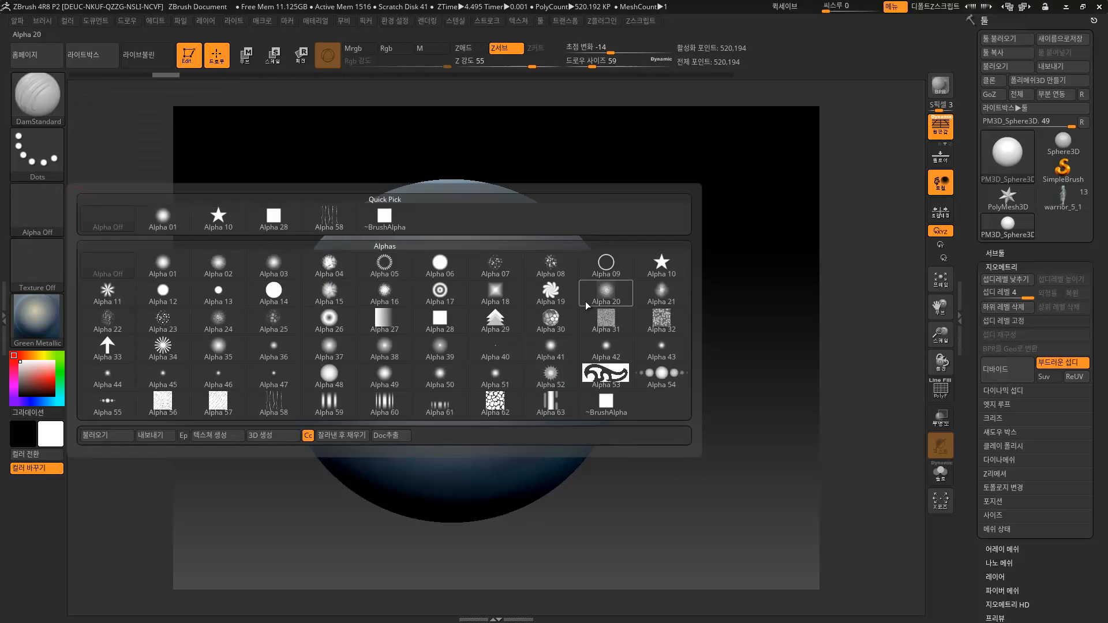
{"action": "left_click", "coordinate": [442, 347]}
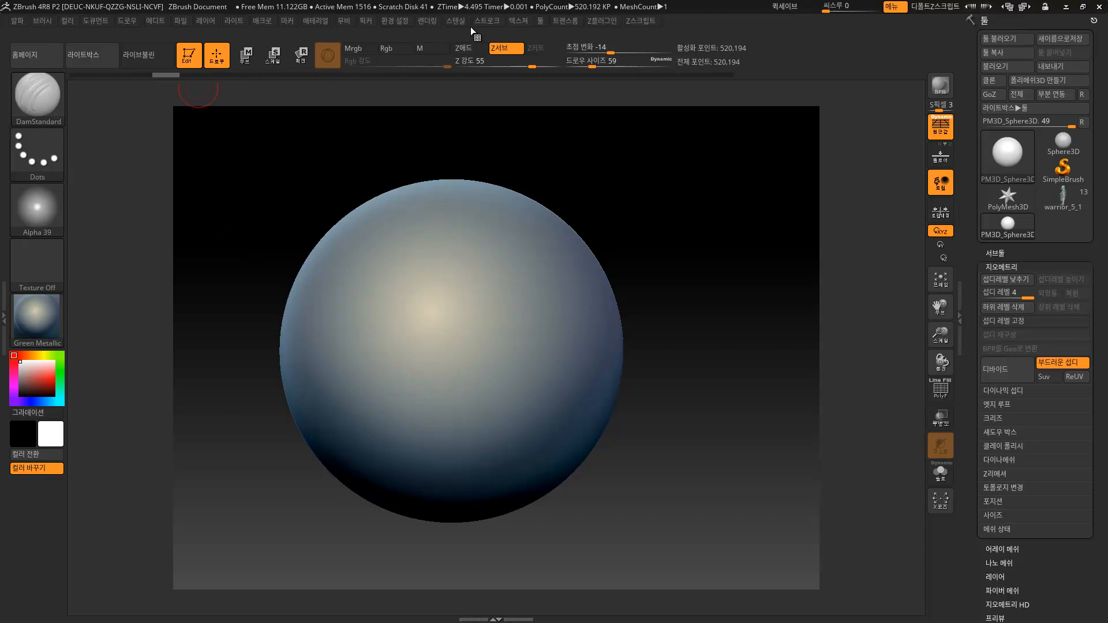
{"action": "left_click", "coordinate": [486, 20]}
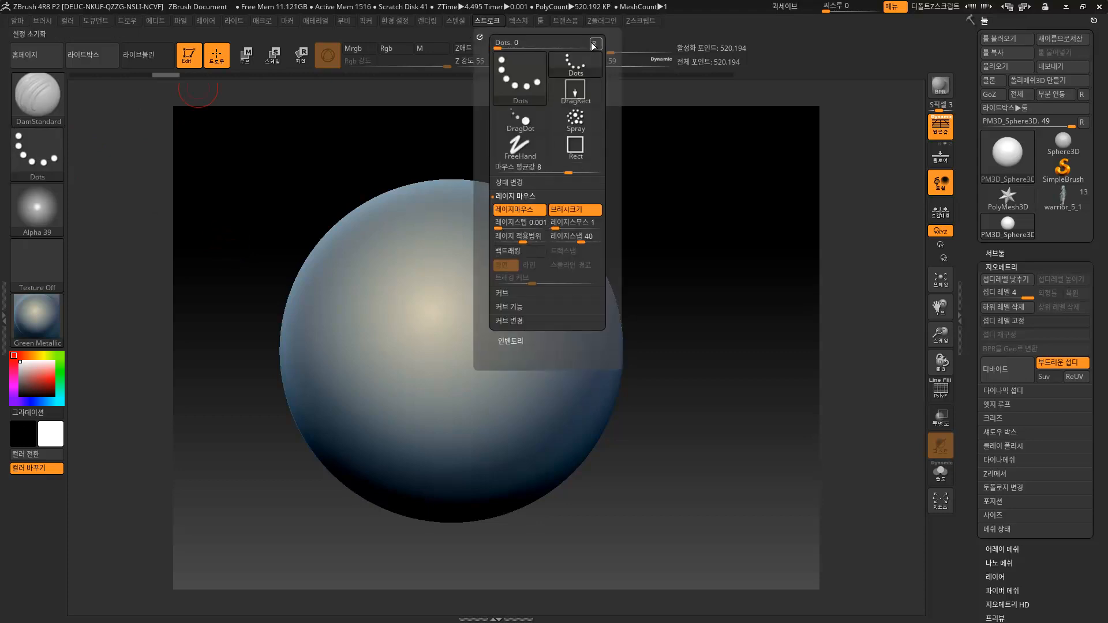
{"action": "left_click", "coordinate": [570, 20]}
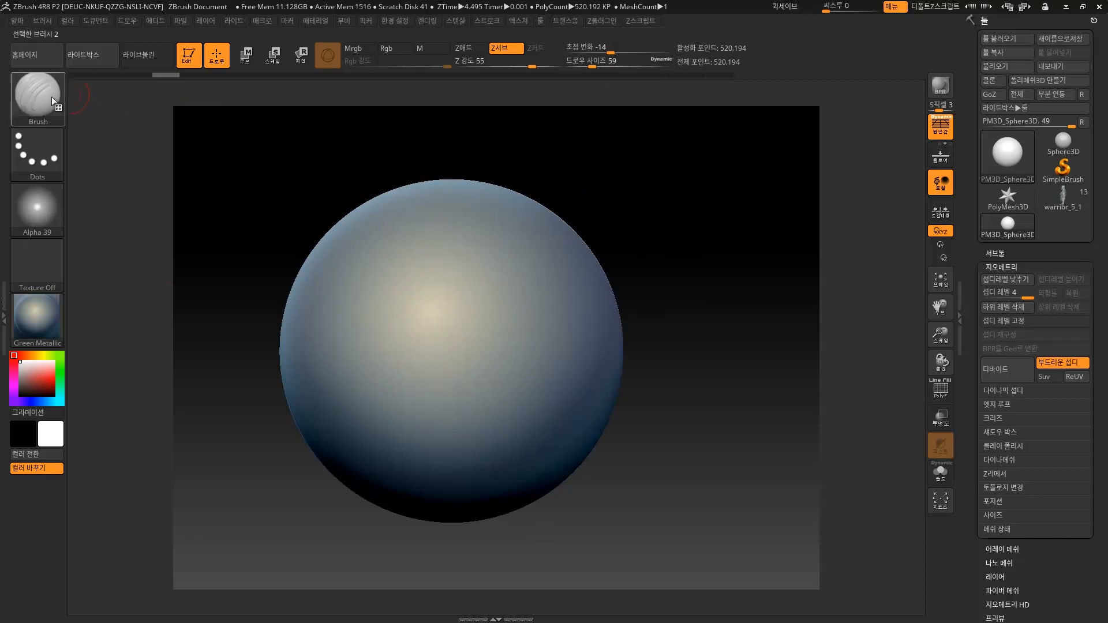
{"action": "left_click", "coordinate": [35, 146]}
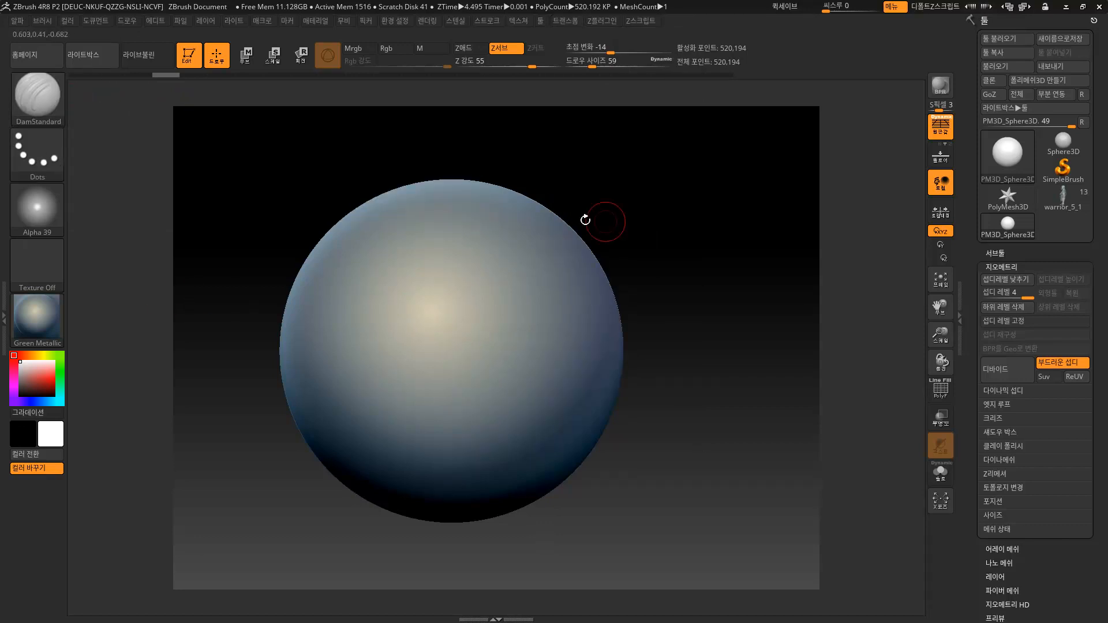
Load warrior_5_1, turn it to side view, hide all but the head, and show the PolyF wireframe.
{"action": "left_click", "coordinate": [1060, 197]}
{"action": "left_click_drag", "start_coordinate": [912, 265], "coordinate": [881, 307]}
{"action": "left_click_drag", "start_coordinate": [720, 367], "coordinate": [772, 341]}
{"action": "left_click_drag", "start_coordinate": [719, 137], "coordinate": [288, 531], "text": "ctrl+shift"}
{"action": "mouse_move", "coordinate": [802, 346]}
{"action": "left_mouse_down"}
{"action": "mouse_move", "coordinate": [731, 349]}
{"action": "mouse_move", "coordinate": [783, 206]}
{"action": "mouse_move", "coordinate": [759, 359]}
{"action": "mouse_move", "coordinate": [799, 324]}
{"action": "mouse_move", "coordinate": [748, 331]}
{"action": "left_mouse_up"}
{"action": "key", "text": "shift+f"}
{"action": "key", "text": "shift+f"}
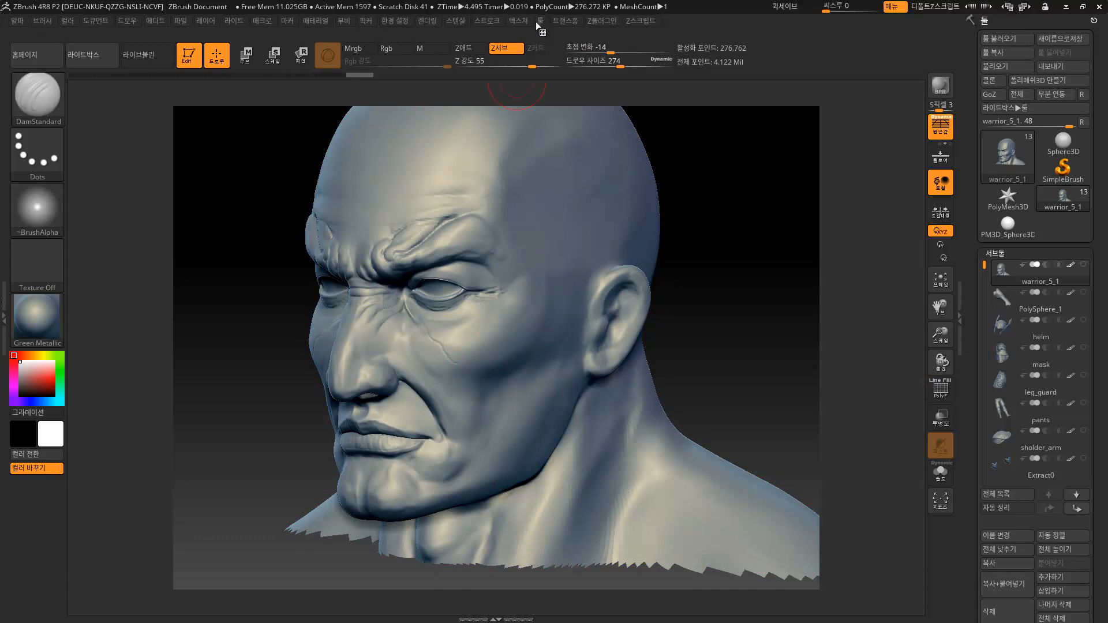
Test small dot dents on the cheek, then undo them.
{"action": "left_click", "coordinate": [483, 20]}
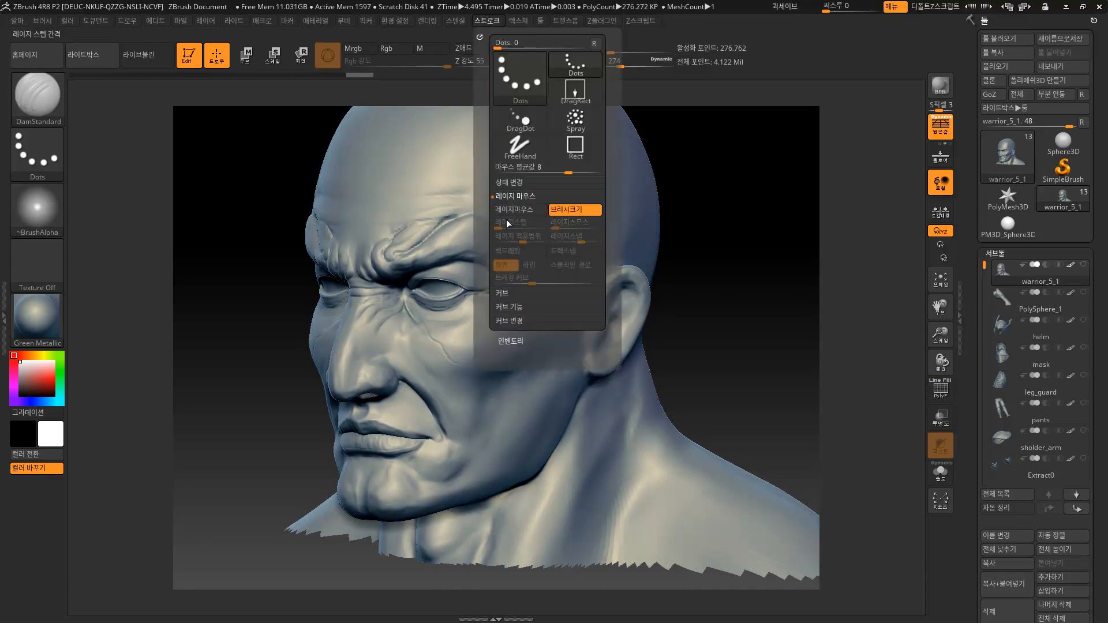
{"action": "left_click", "coordinate": [475, 334]}
{"action": "left_click", "coordinate": [485, 340]}
{"action": "left_click", "coordinate": [492, 344]}
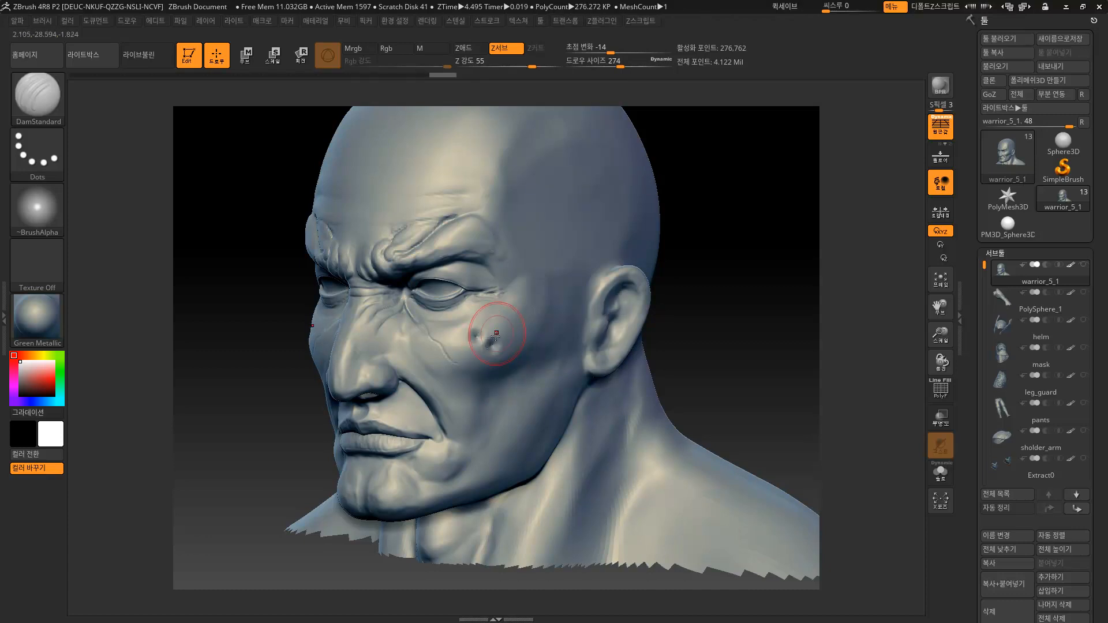
{"action": "key", "text": "ctrl+z"}
{"action": "key", "text": "ctrl+z"}
{"action": "key", "text": "ctrl+z"}
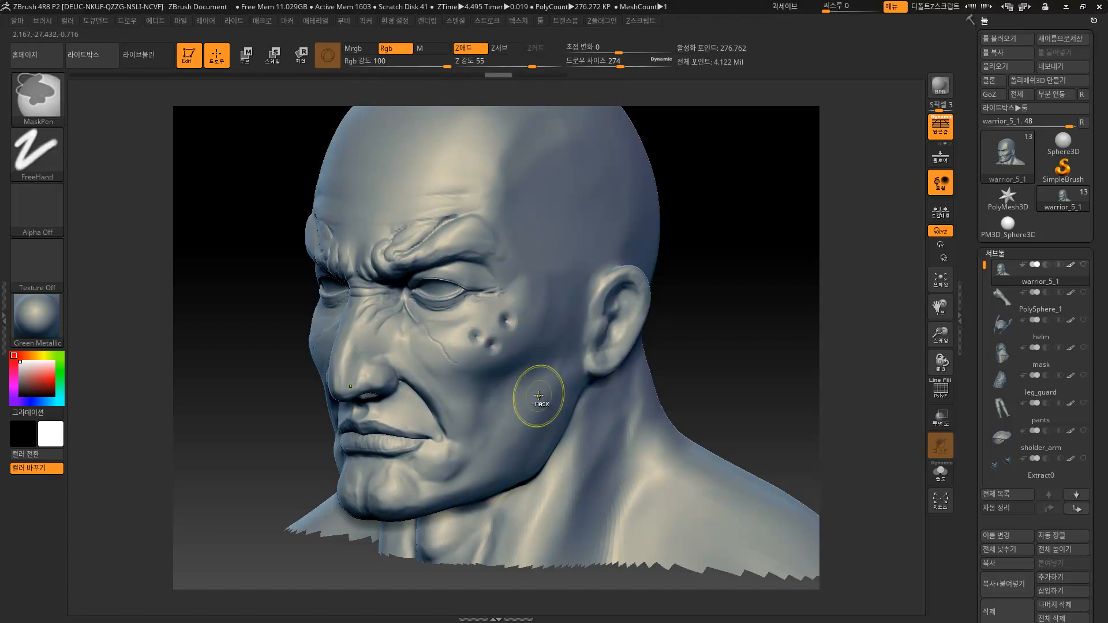
{"action": "key", "text": "ctrl+z"}
{"action": "key", "text": "ctrl+z"}
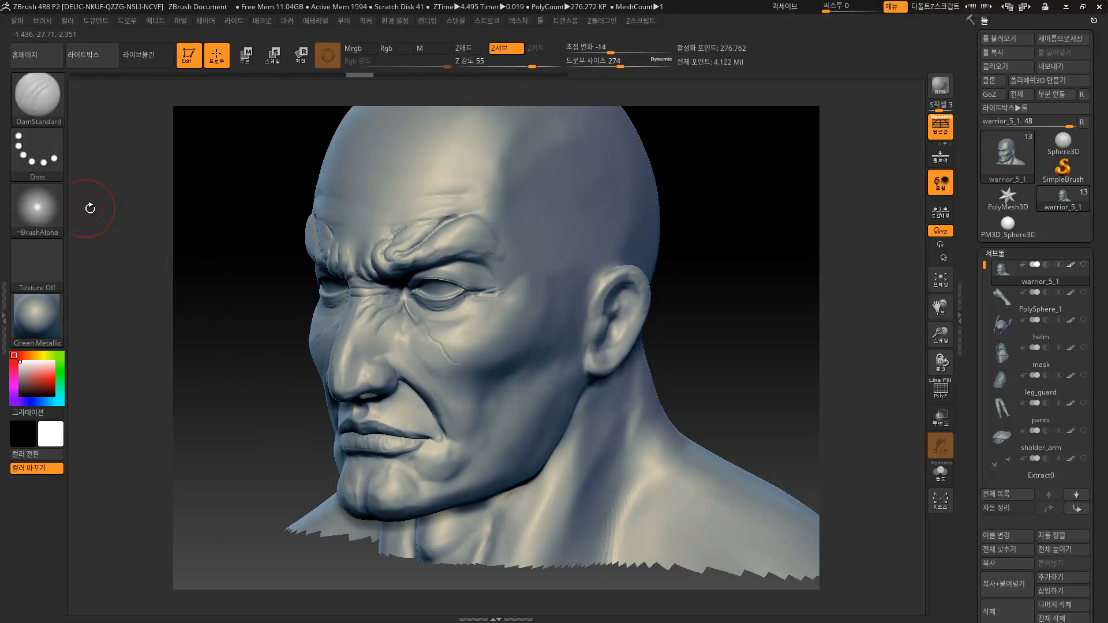
Choose Alpha 07 and stamp a cluster of dotted pits on the cheek with DragRect.
{"action": "left_click", "coordinate": [48, 207]}
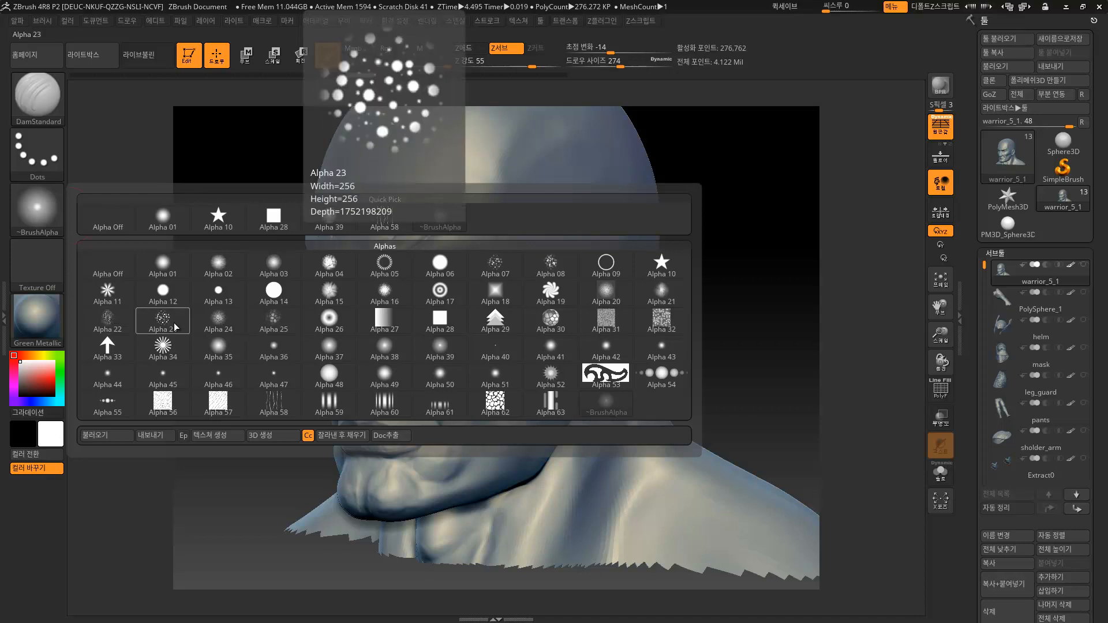
{"action": "left_click", "coordinate": [504, 268]}
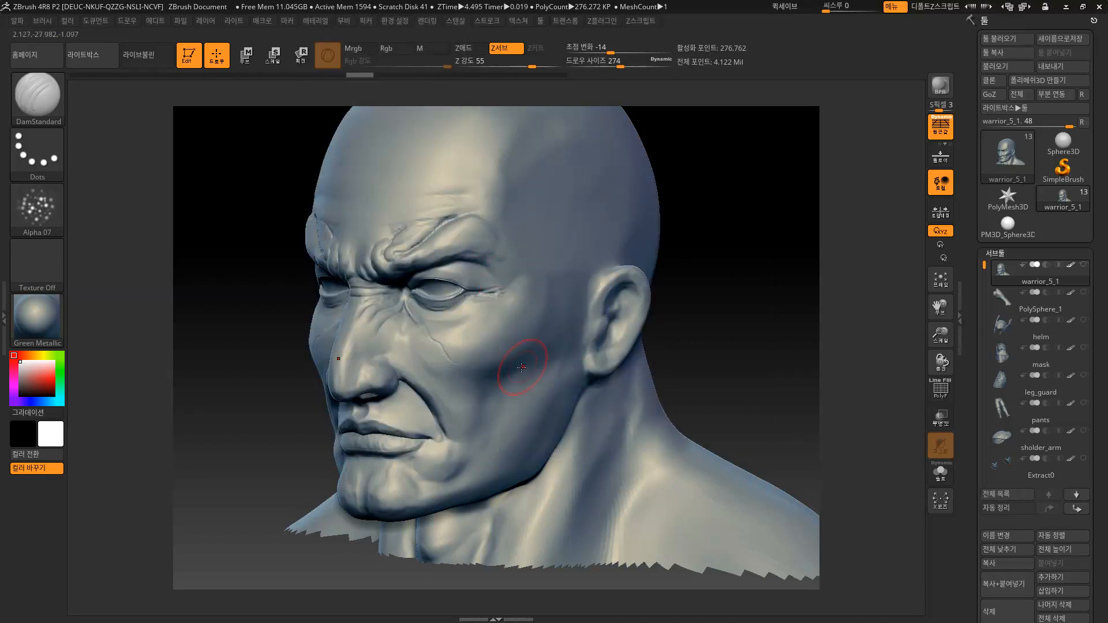
{"action": "key", "text": "ctrl+z"}
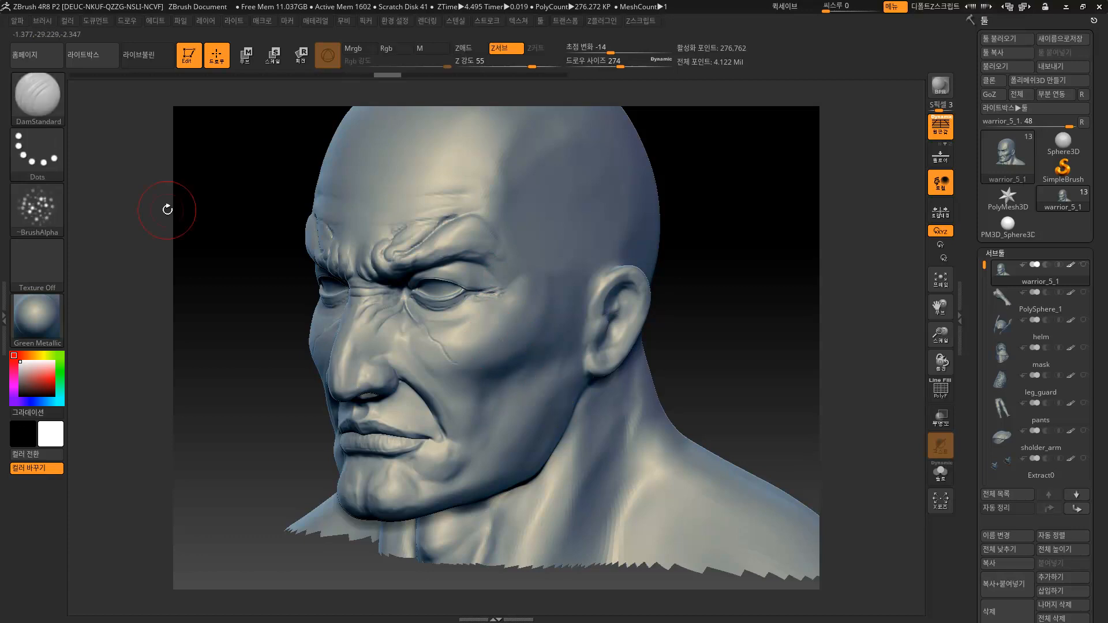
{"action": "left_click", "coordinate": [35, 150]}
{"action": "left_click", "coordinate": [158, 162]}
{"action": "mouse_move", "coordinate": [478, 342]}
{"action": "left_mouse_down"}
{"action": "mouse_move", "coordinate": [496, 389]}
{"action": "mouse_move", "coordinate": [529, 358]}
{"action": "left_mouse_up"}
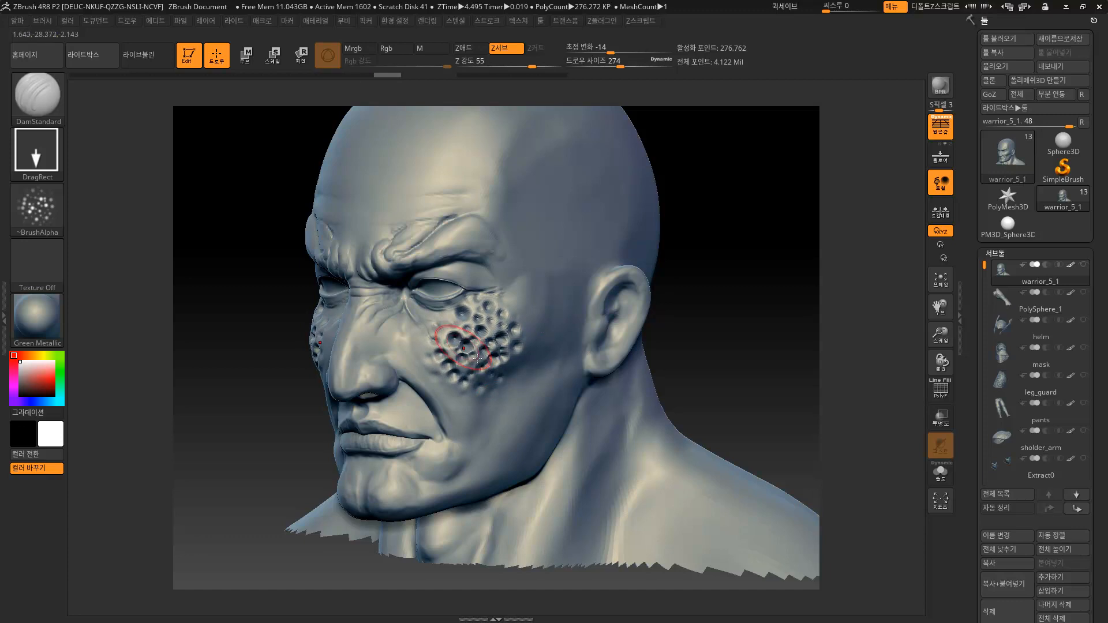
Undo the dotted bump stamps and leftover marks on the cheek.
{"action": "key", "text": "ctrl+z"}
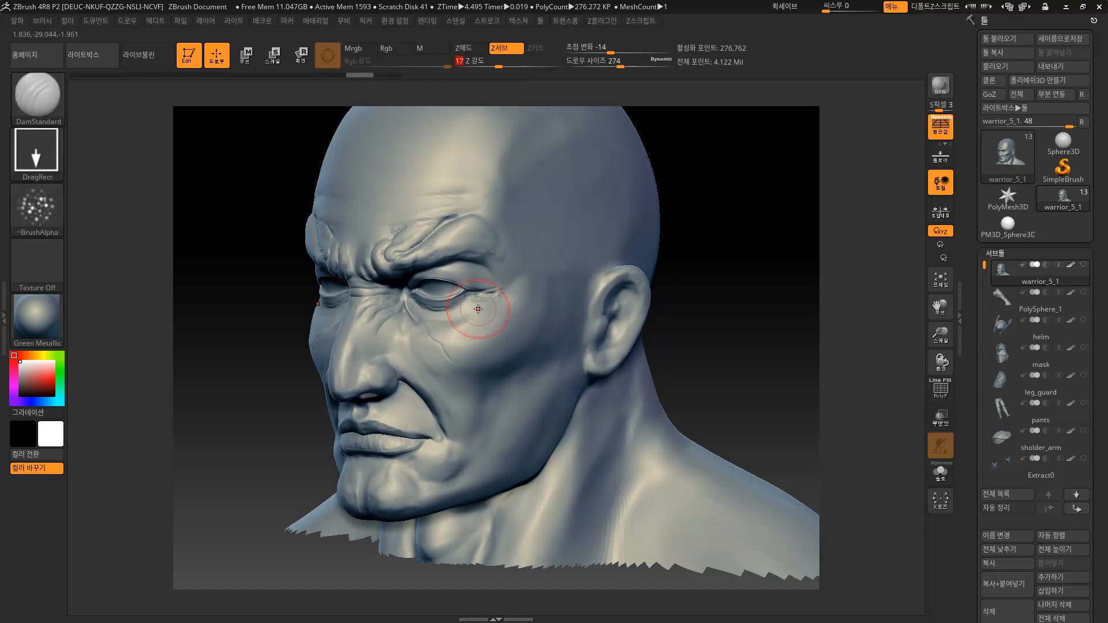
{"action": "key", "text": "ctrl"}
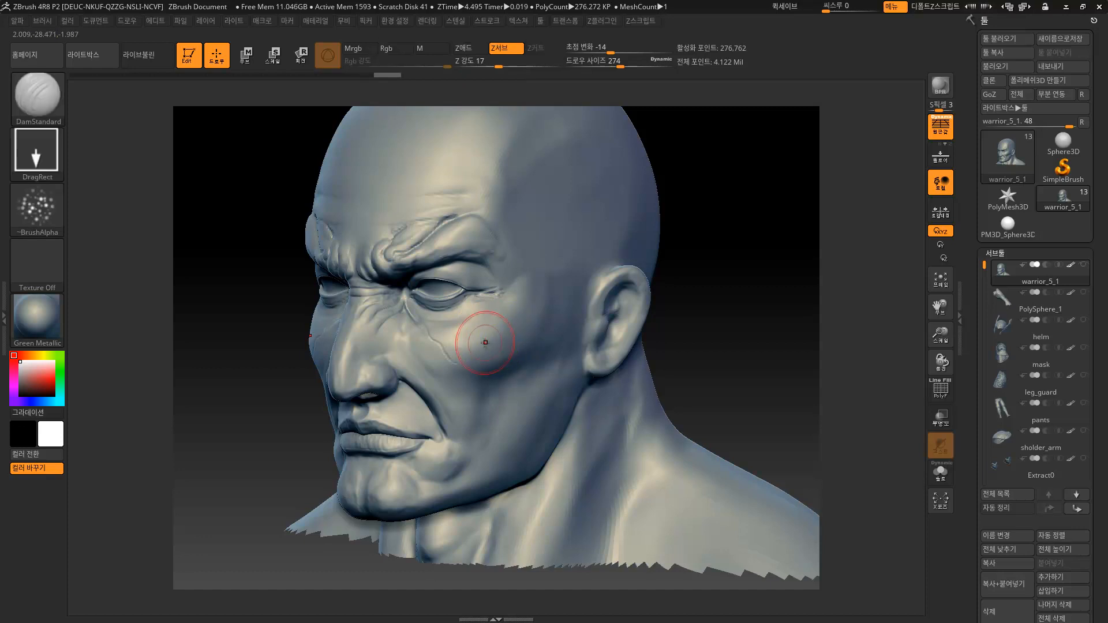
{"action": "key", "text": "ctrl+z"}
{"action": "left_click_drag", "start_coordinate": [698, 316], "coordinate": [767, 314]}
{"action": "mouse_move", "coordinate": [685, 341]}
{"action": "left_mouse_down"}
{"action": "mouse_move", "coordinate": [690, 331]}
{"action": "mouse_move", "coordinate": [750, 335]}
{"action": "mouse_move", "coordinate": [685, 356]}
{"action": "left_mouse_up"}
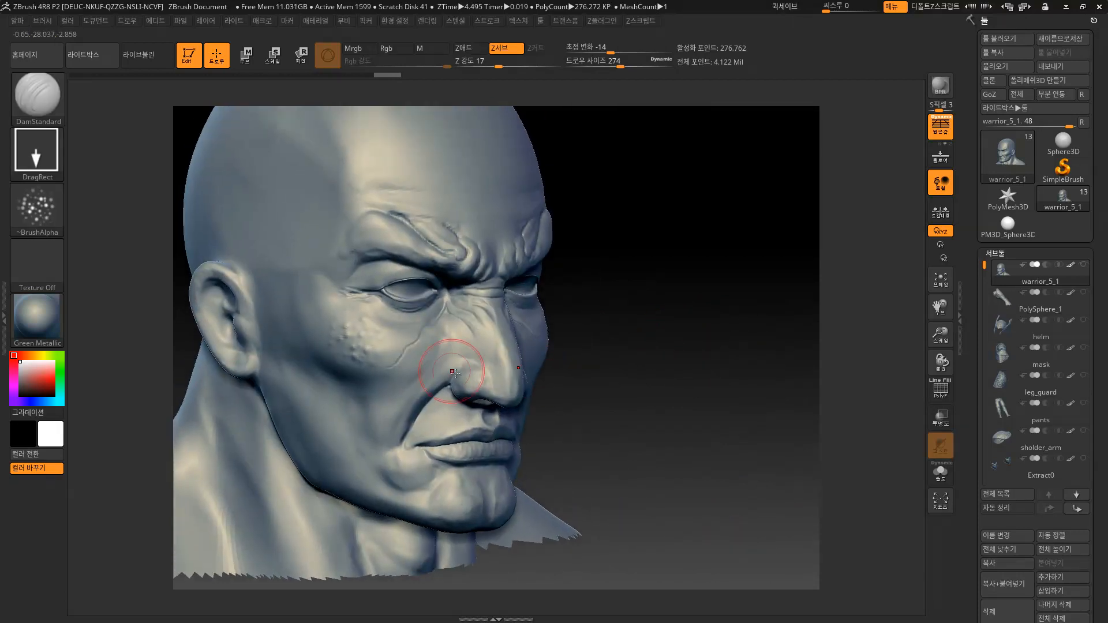
{"action": "key", "text": "ctrl+z"}
Stamp a trial patch of bumps on the upper forehead with DragRect.
{"action": "left_click_drag", "start_coordinate": [634, 220], "coordinate": [626, 317], "text": "alt"}
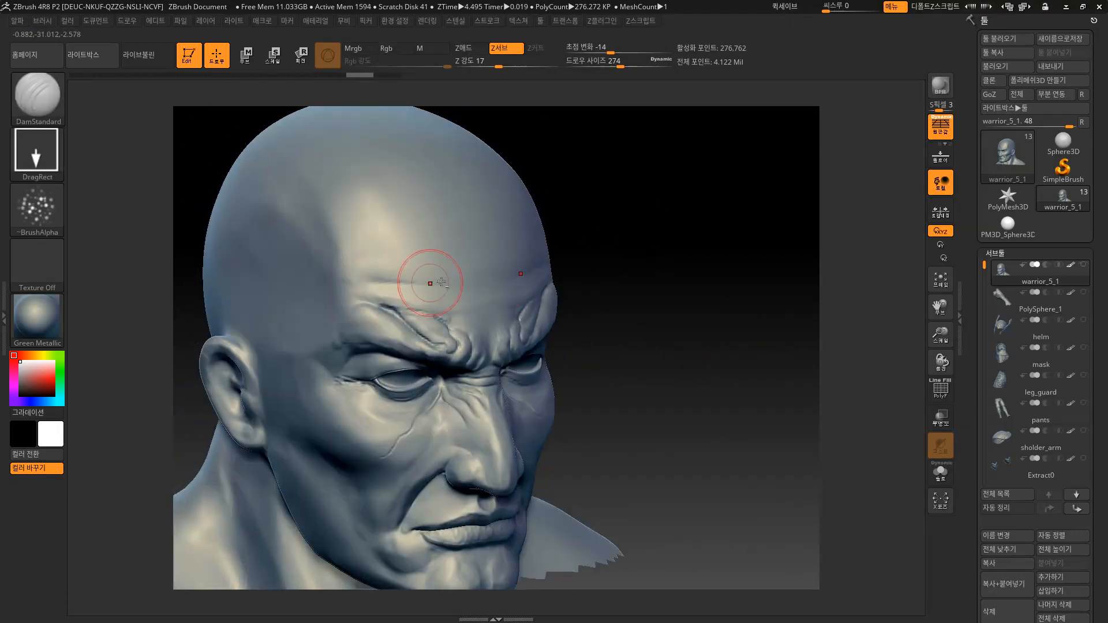
{"action": "left_click_drag", "start_coordinate": [356, 225], "coordinate": [391, 270]}
{"action": "left_click_drag", "start_coordinate": [427, 221], "coordinate": [462, 238]}
{"action": "left_click_drag", "start_coordinate": [499, 321], "coordinate": [499, 321]}
Undo the stamped bump texture on the scalp and forehead.
{"action": "left_click_drag", "start_coordinate": [605, 242], "coordinate": [586, 226]}
{"action": "mouse_move", "coordinate": [703, 231]}
{"action": "left_mouse_down"}
{"action": "mouse_move", "coordinate": [720, 192]}
{"action": "mouse_move", "coordinate": [712, 257]}
{"action": "mouse_move", "coordinate": [718, 213]}
{"action": "mouse_move", "coordinate": [692, 220]}
{"action": "left_mouse_up"}
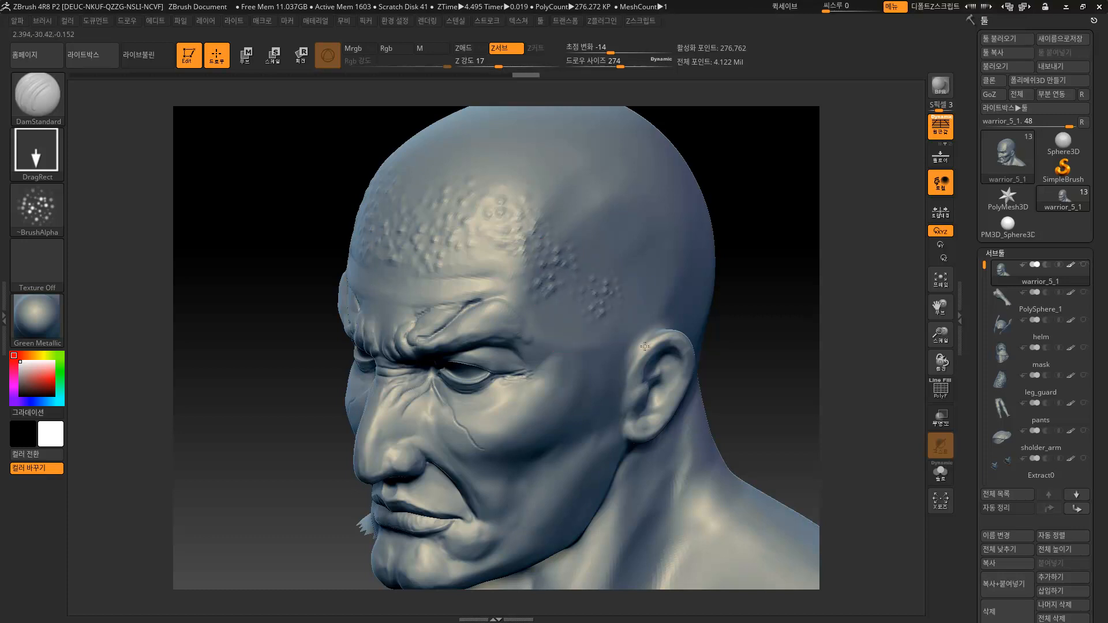
{"action": "left_click_drag", "start_coordinate": [779, 244], "coordinate": [701, 263], "text": "alt"}
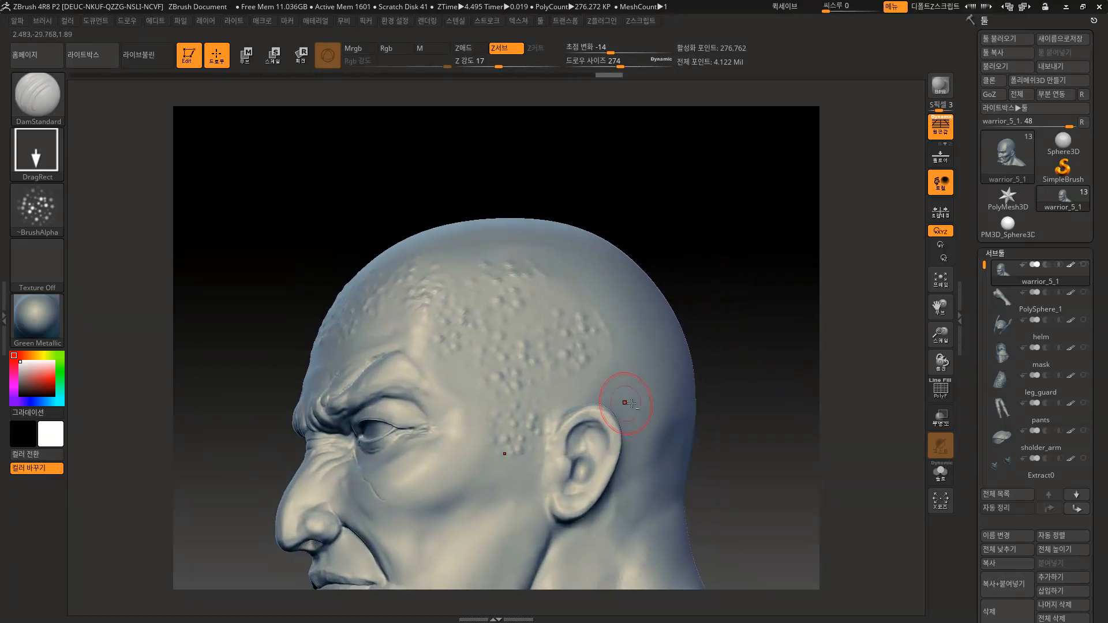
{"action": "mouse_move", "coordinate": [679, 302]}
{"action": "left_mouse_down"}
{"action": "mouse_move", "coordinate": [695, 277]}
{"action": "mouse_move", "coordinate": [675, 242]}
{"action": "left_mouse_up"}
{"action": "key", "text": "ctrl"}
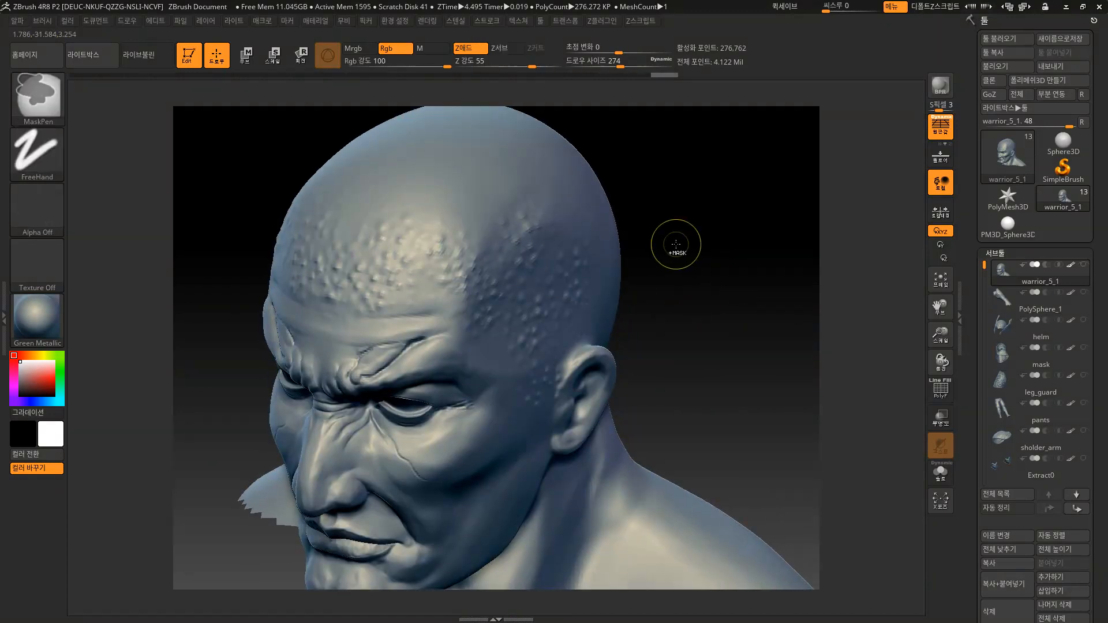
{"action": "key", "text": "ctrl+z"}
{"action": "key", "text": "ctrl+z"}
{"action": "key", "text": "ctrl+z"}
{"action": "key", "text": "ctrl+z"}
{"action": "key", "text": "ctrl+z"}
{"action": "key", "text": "ctrl+z"}
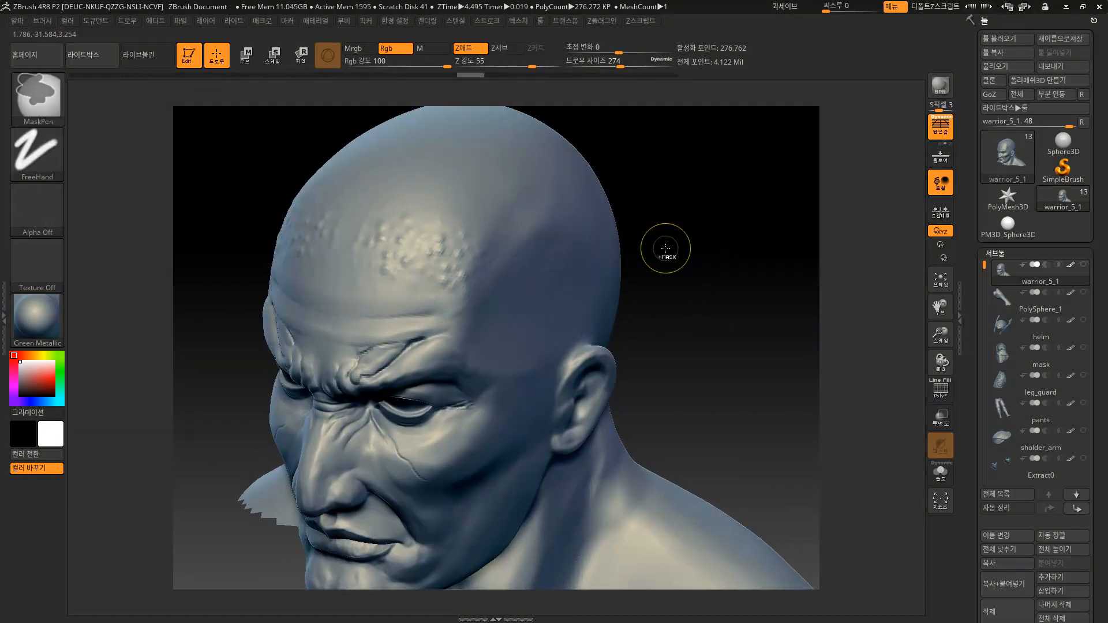
{"action": "key", "text": "ctrl+z"}
{"action": "key", "text": "ctrl+z"}
{"action": "key", "text": "ctrl+z"}
{"action": "key", "text": "ctrl+z"}
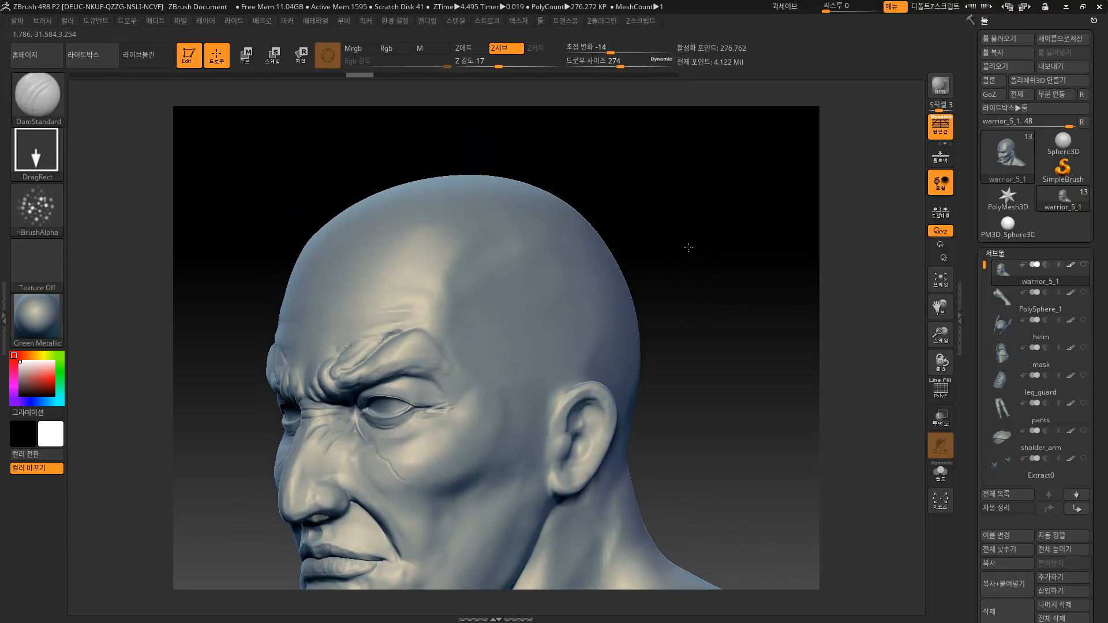
{"action": "mouse_move", "coordinate": [684, 257]}
{"action": "left_mouse_down"}
{"action": "mouse_move", "coordinate": [669, 267]}
{"action": "mouse_move", "coordinate": [677, 279]}
{"action": "mouse_move", "coordinate": [663, 275]}
{"action": "mouse_move", "coordinate": [648, 235]}
{"action": "mouse_move", "coordinate": [701, 210]}
{"action": "mouse_move", "coordinate": [683, 222]}
{"action": "left_mouse_up"}
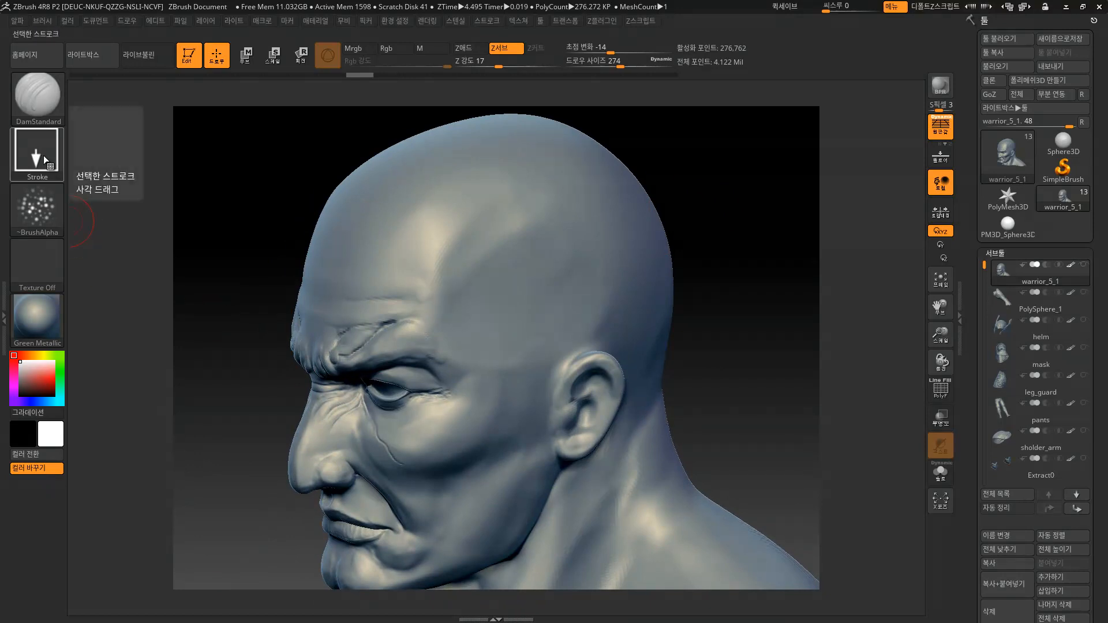
Switch the stroke type to Spray and raise the draw size toward 629.
{"action": "left_click", "coordinate": [40, 164]}
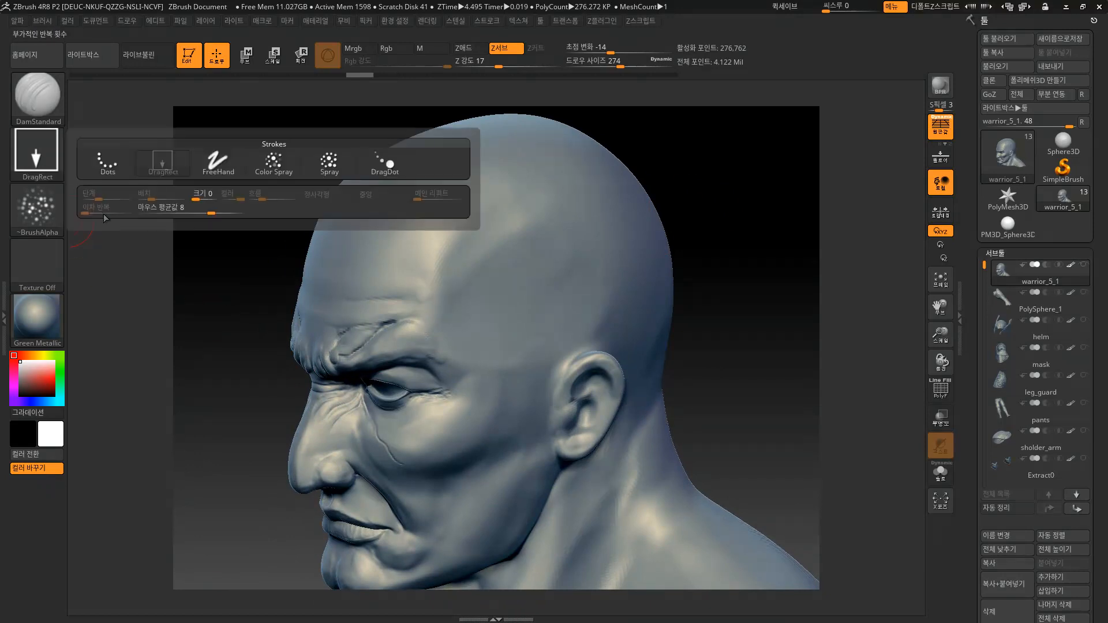
{"action": "left_click", "coordinate": [330, 167]}
{"action": "key", "text": "s"}
{"action": "mouse_move", "coordinate": [497, 279]}
{"action": "left_mouse_down"}
{"action": "mouse_move", "coordinate": [512, 280]}
{"action": "mouse_move", "coordinate": [504, 259]}
{"action": "mouse_move", "coordinate": [458, 236]}
{"action": "mouse_move", "coordinate": [450, 248]}
{"action": "mouse_move", "coordinate": [470, 283]}
{"action": "mouse_move", "coordinate": [513, 277]}
{"action": "left_mouse_up"}
{"action": "key", "text": "s"}
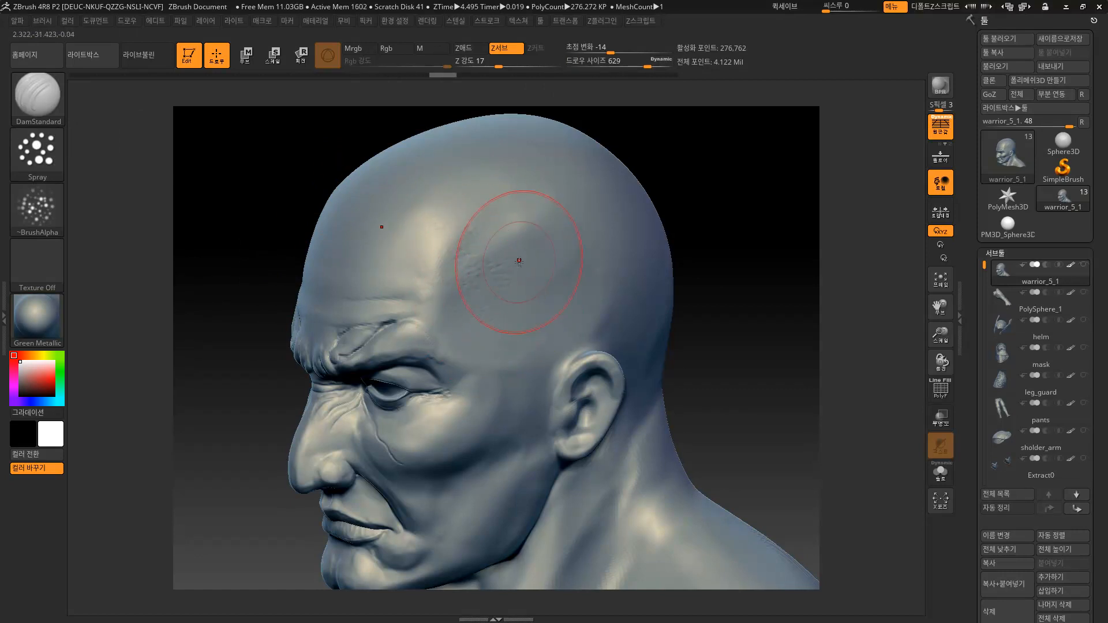
Spray pitted texture over the temple and the back, middle and lower scalp.
{"action": "left_click_drag", "start_coordinate": [531, 326], "coordinate": [548, 282]}
{"action": "left_click_drag", "start_coordinate": [728, 334], "coordinate": [569, 310]}
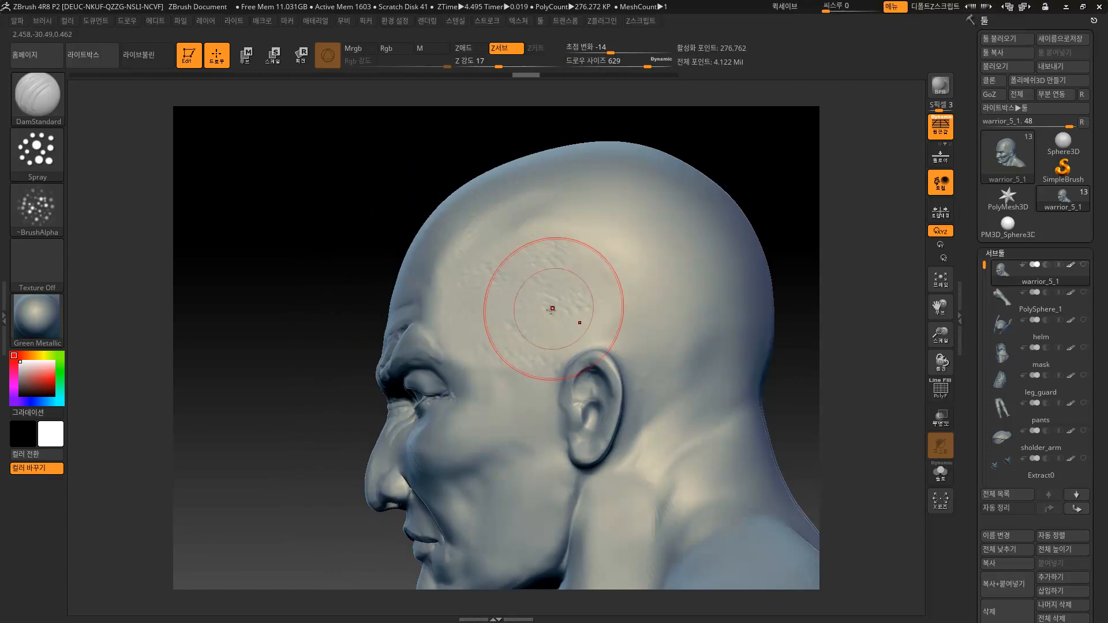
{"action": "left_click_drag", "start_coordinate": [367, 359], "coordinate": [496, 404]}
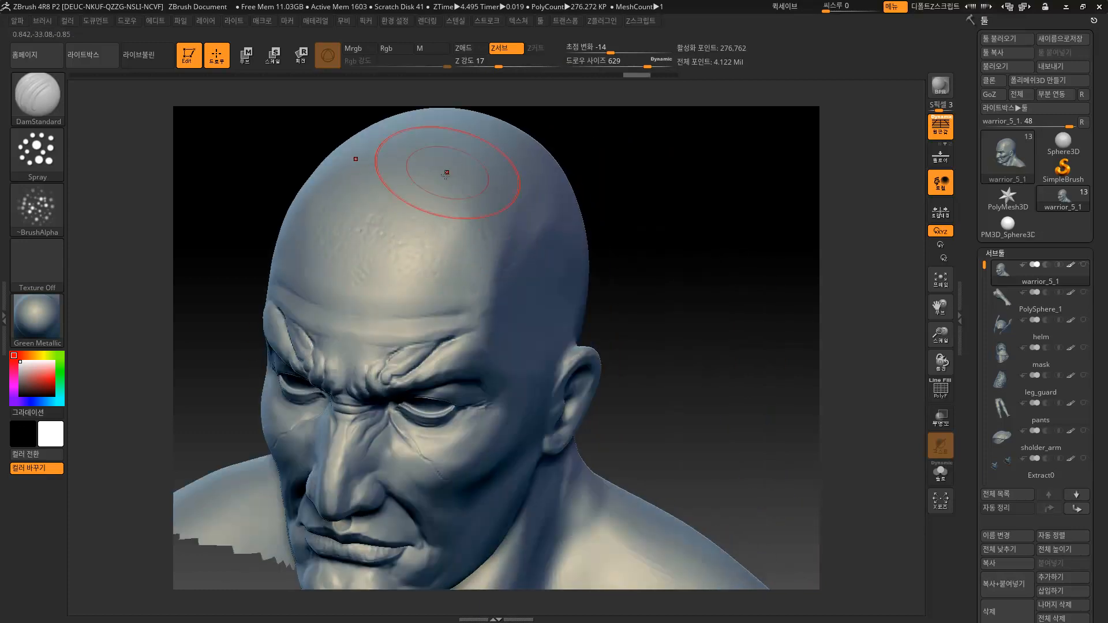
{"action": "left_click_drag", "start_coordinate": [640, 181], "coordinate": [483, 146]}
{"action": "mouse_move", "coordinate": [664, 184]}
{"action": "left_mouse_down"}
{"action": "mouse_move", "coordinate": [633, 254]}
{"action": "mouse_move", "coordinate": [507, 245]}
{"action": "left_mouse_up"}
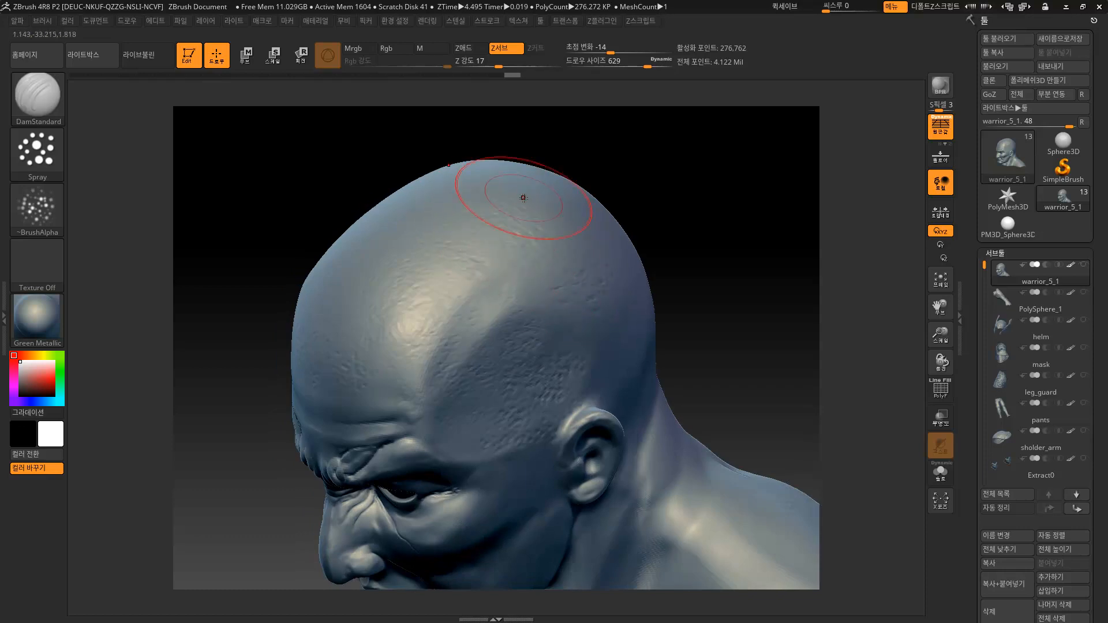
{"action": "left_click_drag", "start_coordinate": [641, 190], "coordinate": [568, 255]}
{"action": "mouse_move", "coordinate": [640, 190]}
{"action": "left_mouse_down"}
{"action": "mouse_move", "coordinate": [662, 217]}
{"action": "mouse_move", "coordinate": [667, 148]}
{"action": "mouse_move", "coordinate": [519, 210]}
{"action": "left_mouse_up"}
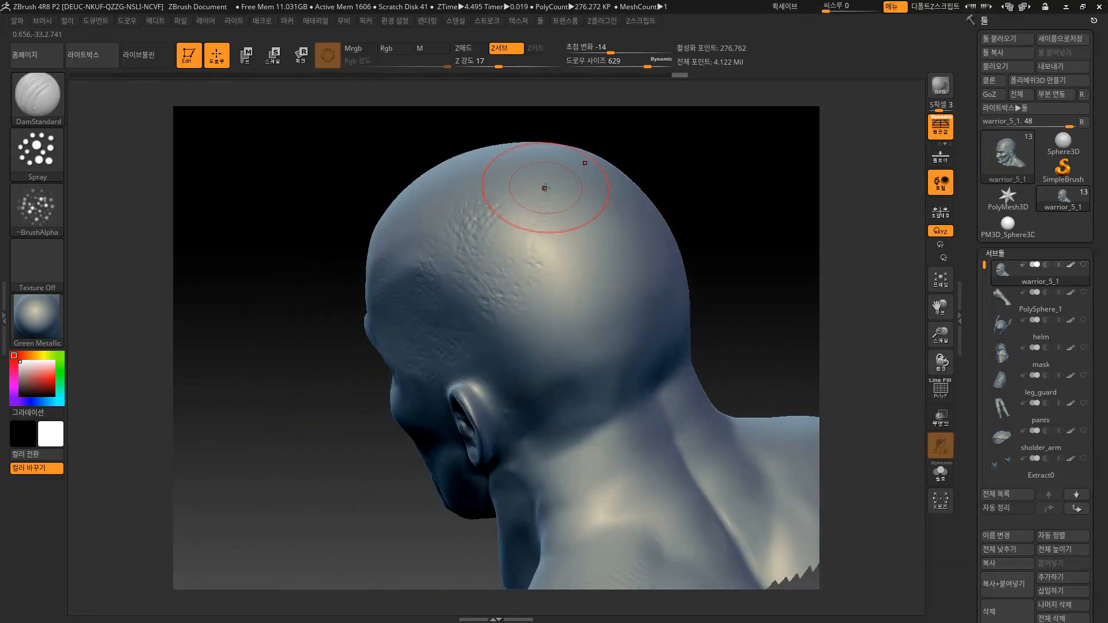
{"action": "left_click_drag", "start_coordinate": [606, 247], "coordinate": [581, 296]}
{"action": "left_click_drag", "start_coordinate": [507, 217], "coordinate": [519, 267]}
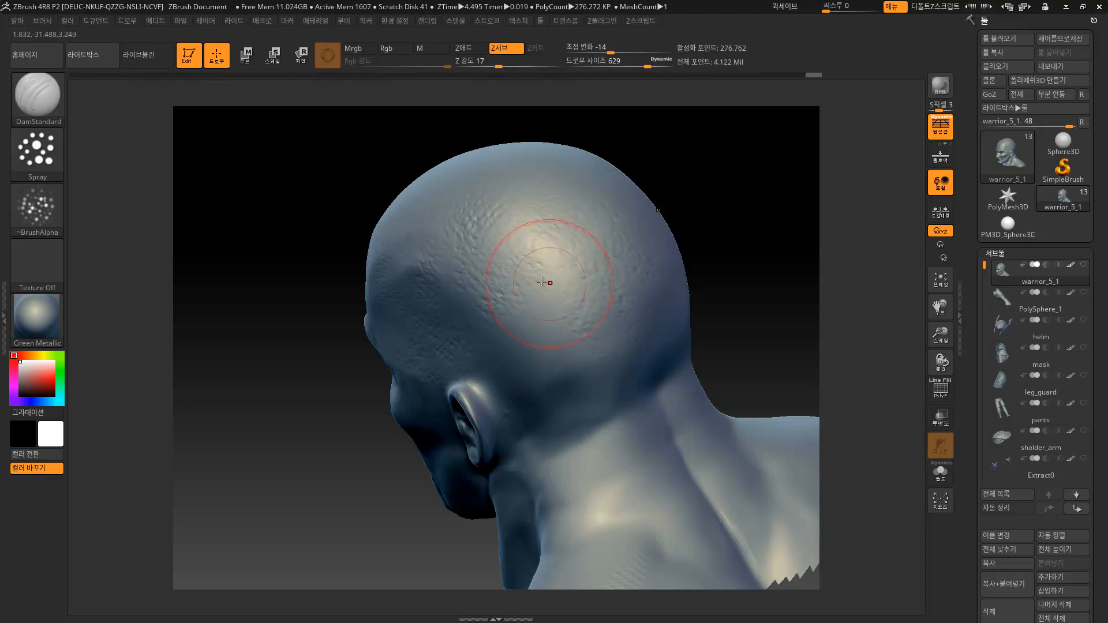
{"action": "left_click_drag", "start_coordinate": [540, 373], "coordinate": [600, 370]}
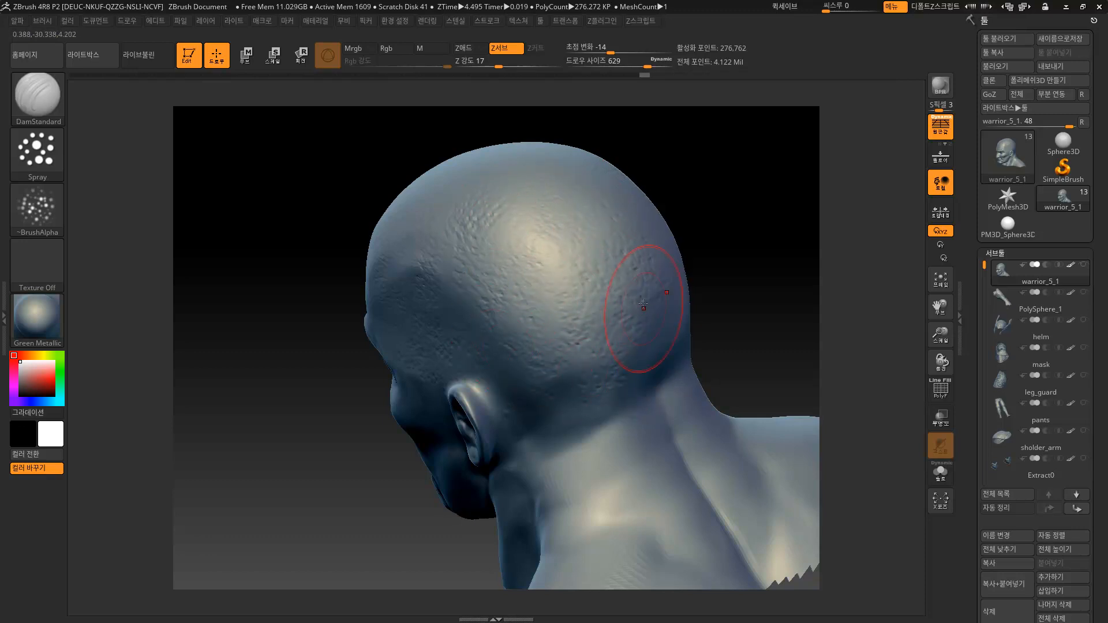
Reduce the draw size to 559 and carve a stroke along the nose bridge.
{"action": "left_click_drag", "start_coordinate": [661, 168], "coordinate": [482, 240]}
{"action": "mouse_move", "coordinate": [684, 219]}
{"action": "left_mouse_down"}
{"action": "mouse_move", "coordinate": [663, 220]}
{"action": "mouse_move", "coordinate": [652, 247]}
{"action": "mouse_move", "coordinate": [555, 260]}
{"action": "left_mouse_up"}
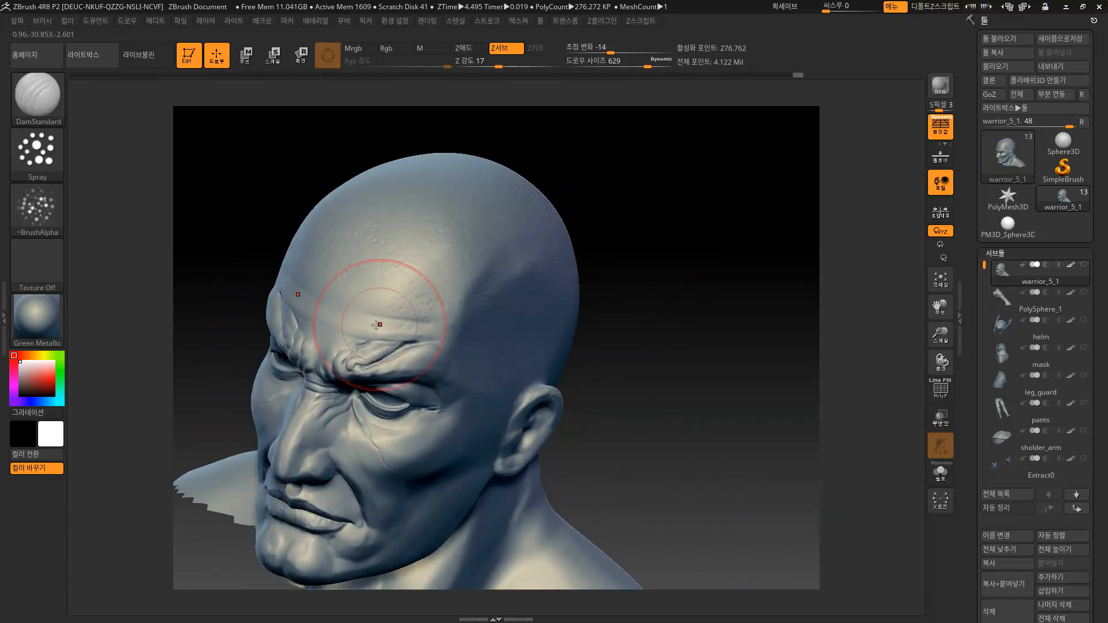
{"action": "mouse_move", "coordinate": [649, 266]}
{"action": "left_mouse_down"}
{"action": "mouse_move", "coordinate": [656, 298]}
{"action": "mouse_move", "coordinate": [649, 265]}
{"action": "left_mouse_up"}
{"action": "key", "text": "s"}
{"action": "left_click_drag", "start_coordinate": [386, 362], "coordinate": [364, 358]}
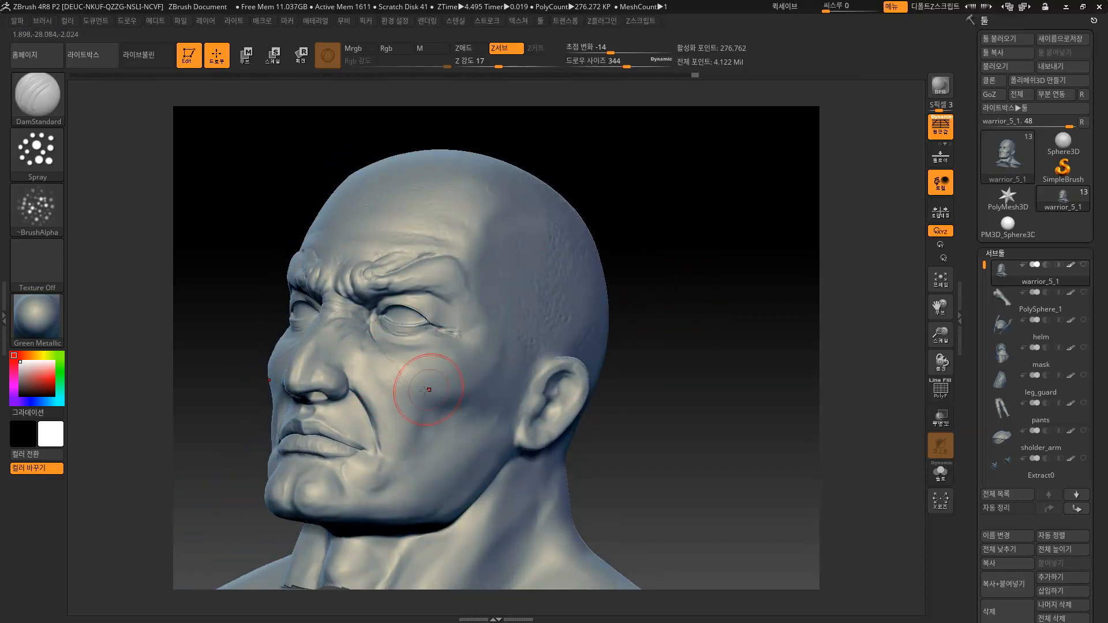
{"action": "mouse_move", "coordinate": [689, 385]}
{"action": "left_mouse_down"}
{"action": "mouse_move", "coordinate": [655, 388]}
{"action": "mouse_move", "coordinate": [634, 362]}
{"action": "mouse_move", "coordinate": [612, 357]}
{"action": "left_mouse_up"}
{"action": "mouse_move", "coordinate": [463, 378]}
{"action": "left_mouse_down"}
{"action": "mouse_move", "coordinate": [430, 323]}
{"action": "mouse_move", "coordinate": [418, 349]}
{"action": "left_mouse_up"}
Adjust the draw size through 305, 212 and 338, and undo the last stroke.
{"action": "mouse_move", "coordinate": [544, 356]}
{"action": "left_mouse_down"}
{"action": "mouse_move", "coordinate": [640, 242]}
{"action": "mouse_move", "coordinate": [595, 271]}
{"action": "left_mouse_up"}
{"action": "key", "text": "s"}
{"action": "left_click_drag", "start_coordinate": [535, 320], "coordinate": [530, 321]}
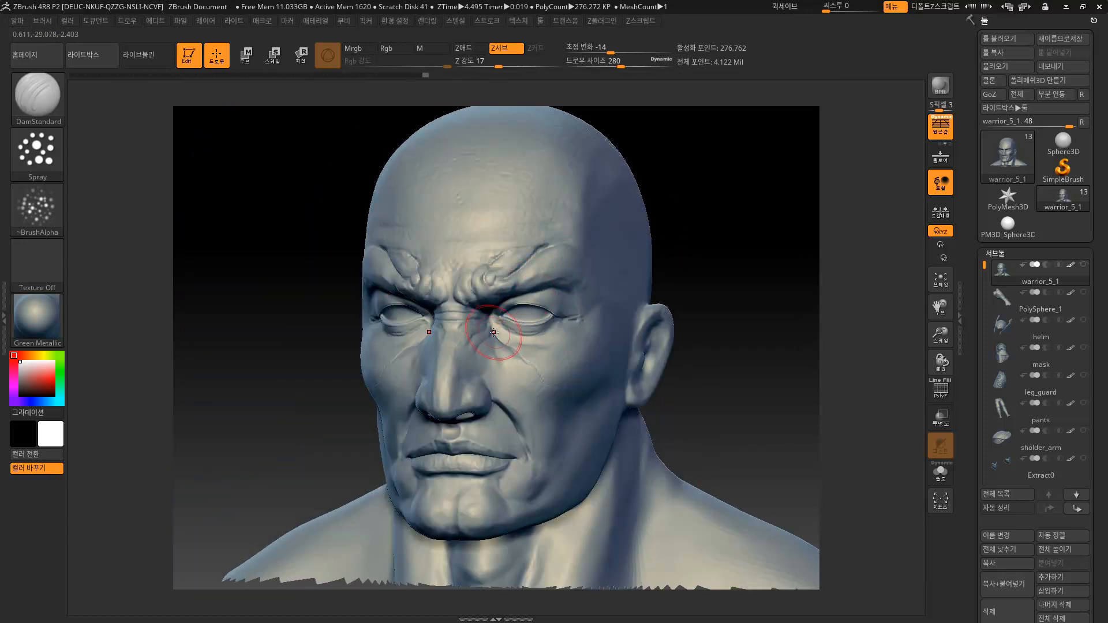
{"action": "left_click_drag", "start_coordinate": [691, 416], "coordinate": [482, 386]}
{"action": "key", "text": "s"}
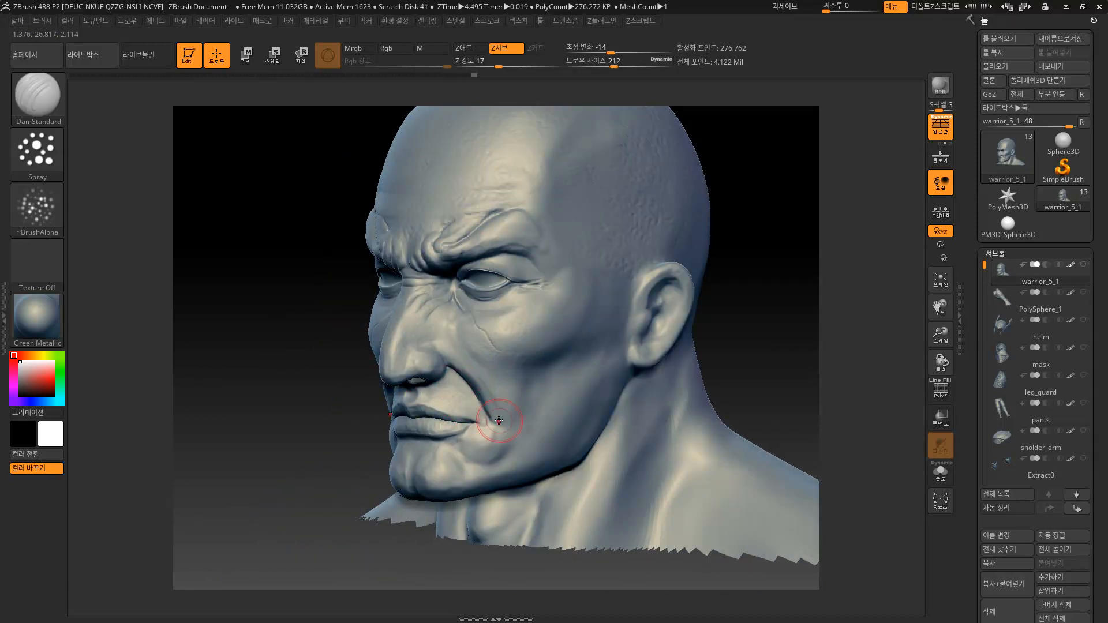
{"action": "key", "text": "s"}
{"action": "left_click_drag", "start_coordinate": [488, 422], "coordinate": [510, 422]}
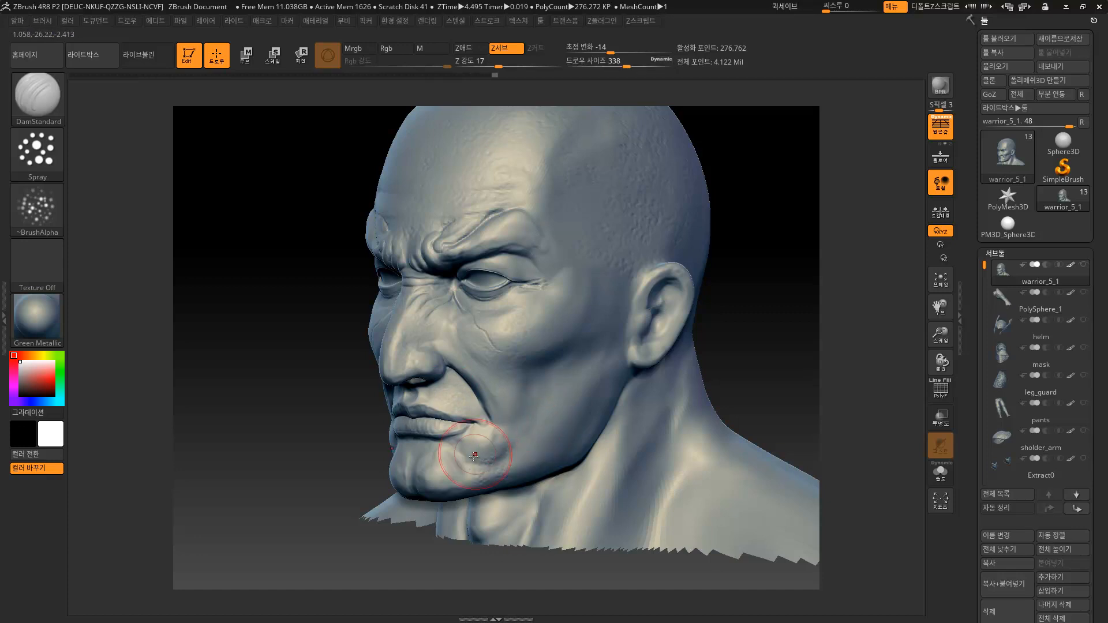
{"action": "key", "text": "ctrl+z"}
{"action": "key", "text": "ctrl+z"}
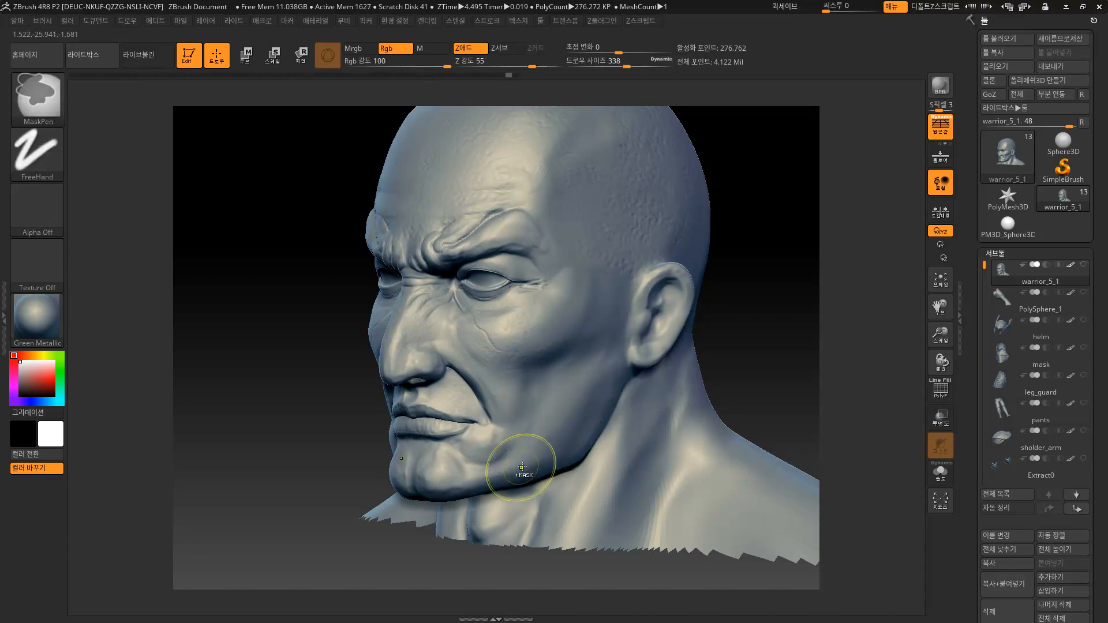
Sculpt two strokes along the jaw and spray texture on the temple and cheek.
{"action": "mouse_move", "coordinate": [384, 456]}
{"action": "left_mouse_down"}
{"action": "mouse_move", "coordinate": [479, 466]}
{"action": "mouse_move", "coordinate": [448, 481]}
{"action": "mouse_move", "coordinate": [455, 452]}
{"action": "mouse_move", "coordinate": [509, 472]}
{"action": "left_mouse_up"}
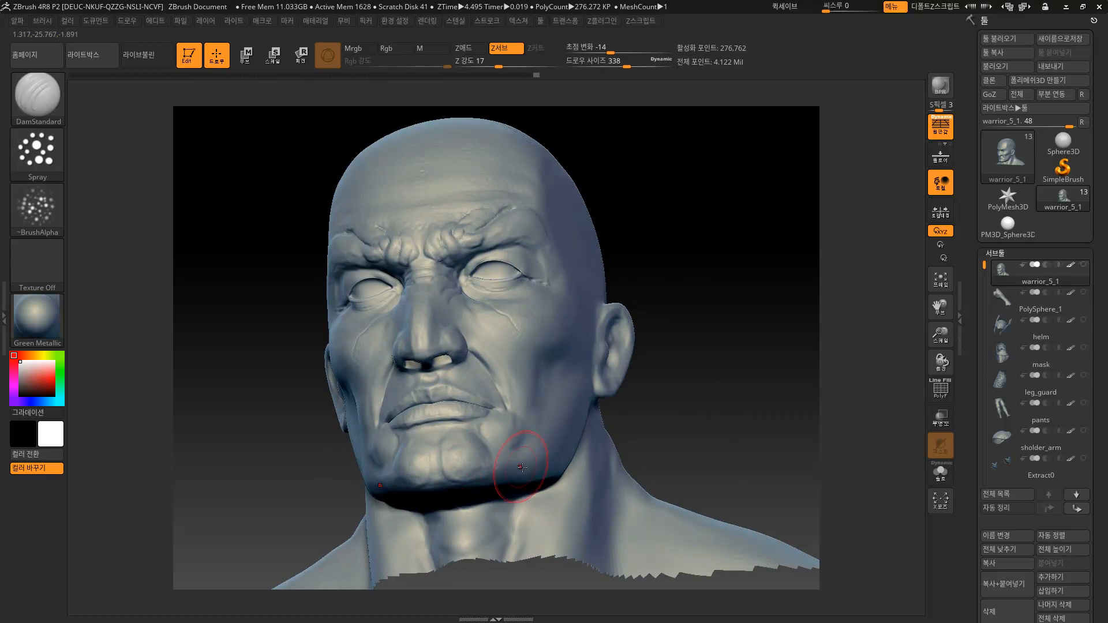
{"action": "left_click_drag", "start_coordinate": [664, 386], "coordinate": [590, 388]}
{"action": "mouse_move", "coordinate": [551, 459]}
{"action": "left_mouse_down"}
{"action": "mouse_move", "coordinate": [518, 481]}
{"action": "mouse_move", "coordinate": [519, 447]}
{"action": "left_mouse_up"}
{"action": "mouse_move", "coordinate": [602, 437]}
{"action": "left_mouse_down"}
{"action": "mouse_move", "coordinate": [628, 433]}
{"action": "mouse_move", "coordinate": [566, 388]}
{"action": "mouse_move", "coordinate": [595, 406]}
{"action": "left_mouse_up"}
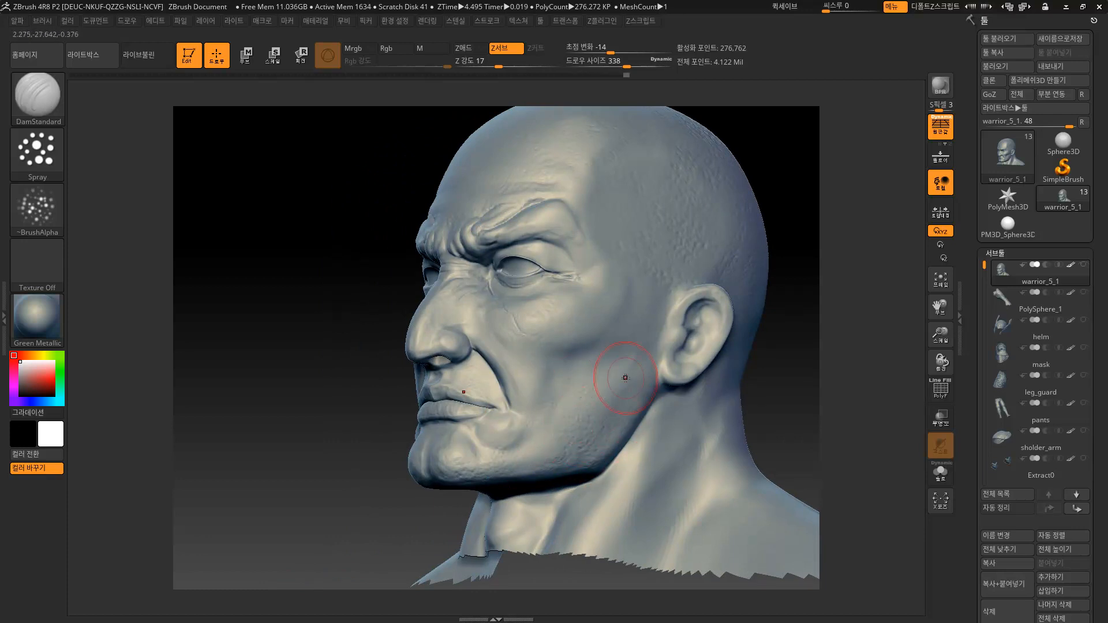
{"action": "mouse_move", "coordinate": [582, 363]}
{"action": "left_mouse_down"}
{"action": "mouse_move", "coordinate": [613, 287]}
{"action": "mouse_move", "coordinate": [635, 304]}
{"action": "left_mouse_up"}
{"action": "left_click_drag", "start_coordinate": [604, 260], "coordinate": [638, 297]}
Check the head from the back and front, then lower the draw size to 217.
{"action": "mouse_move", "coordinate": [755, 146]}
{"action": "left_mouse_down"}
{"action": "mouse_move", "coordinate": [766, 144]}
{"action": "mouse_move", "coordinate": [710, 206]}
{"action": "mouse_move", "coordinate": [742, 297]}
{"action": "left_mouse_up"}
{"action": "left_click_drag", "start_coordinate": [501, 251], "coordinate": [569, 321]}
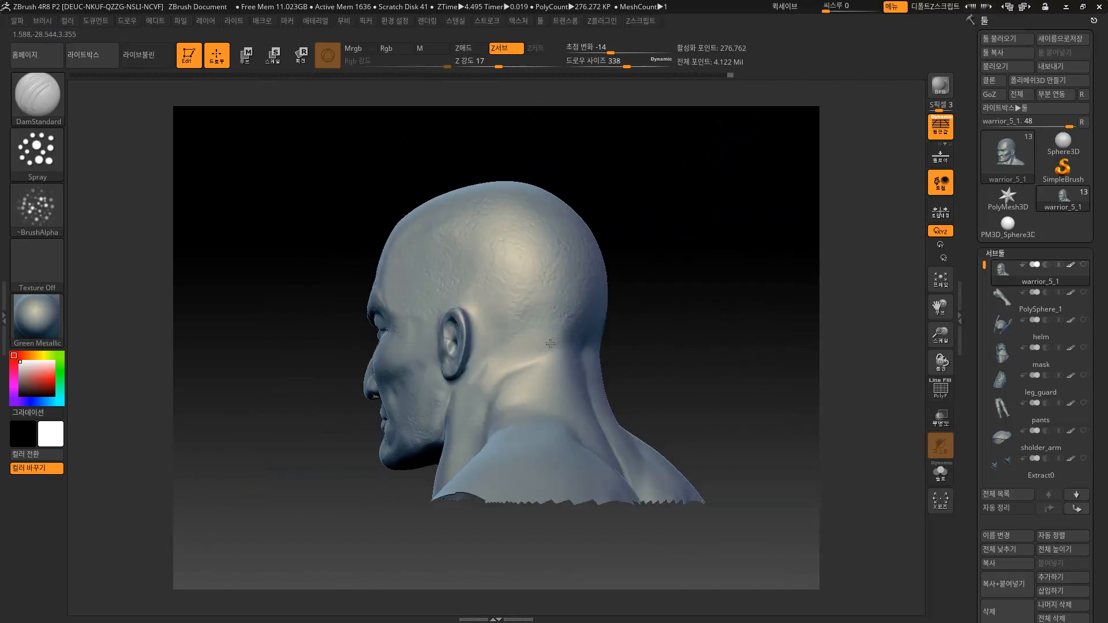
{"action": "mouse_move", "coordinate": [584, 360]}
{"action": "left_mouse_down"}
{"action": "mouse_move", "coordinate": [705, 371]}
{"action": "mouse_move", "coordinate": [704, 322]}
{"action": "mouse_move", "coordinate": [640, 297]}
{"action": "mouse_move", "coordinate": [631, 317]}
{"action": "mouse_move", "coordinate": [496, 343]}
{"action": "left_mouse_up"}
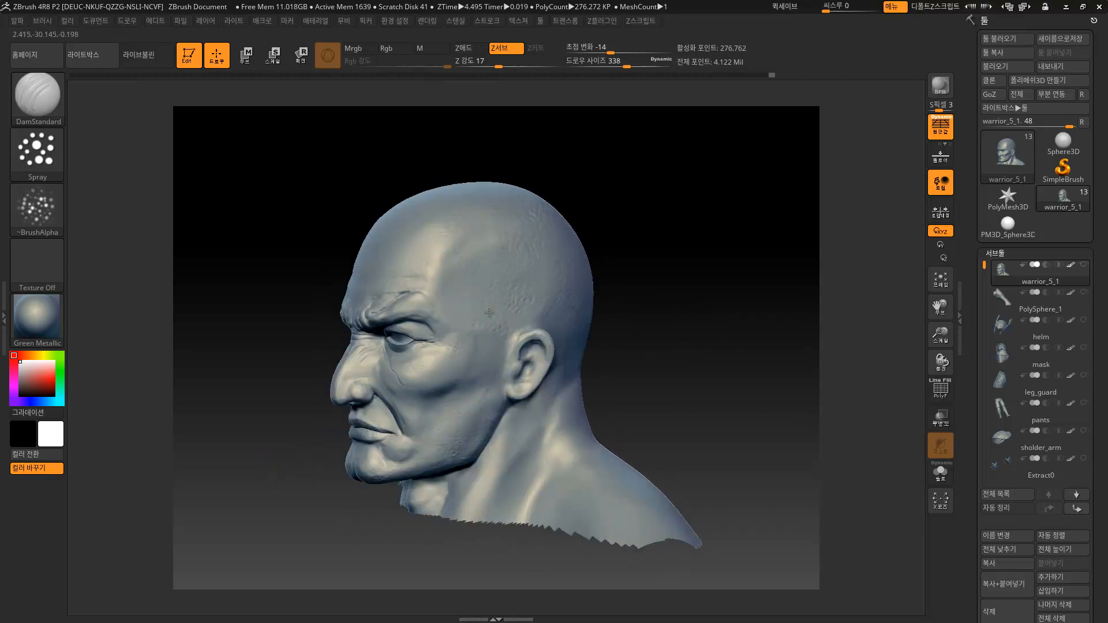
{"action": "mouse_move", "coordinate": [637, 289]}
{"action": "left_mouse_down"}
{"action": "mouse_move", "coordinate": [660, 291]}
{"action": "mouse_move", "coordinate": [623, 302]}
{"action": "mouse_move", "coordinate": [652, 321]}
{"action": "mouse_move", "coordinate": [684, 320]}
{"action": "left_mouse_up"}
{"action": "key", "text": "s"}
{"action": "mouse_move", "coordinate": [512, 345]}
{"action": "left_mouse_down"}
{"action": "mouse_move", "coordinate": [478, 341]}
{"action": "mouse_move", "coordinate": [490, 334]}
{"action": "mouse_move", "coordinate": [436, 353]}
{"action": "mouse_move", "coordinate": [519, 346]}
{"action": "left_mouse_up"}
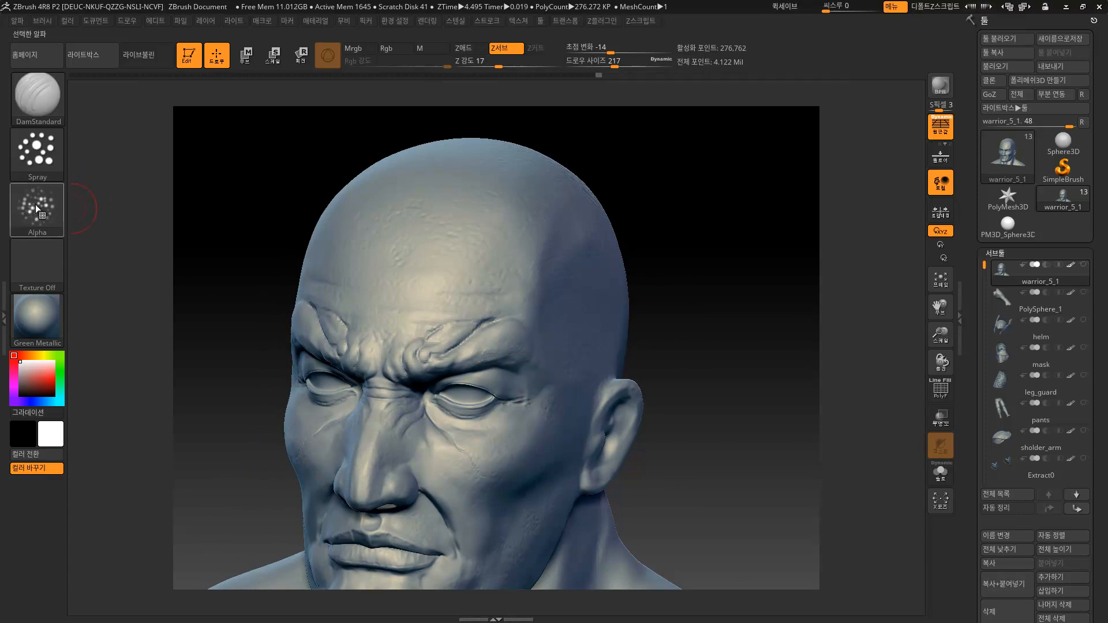
Open the Alpha palette over the head, then bring up the Windows Start menu.
{"action": "left_click", "coordinate": [25, 209]}
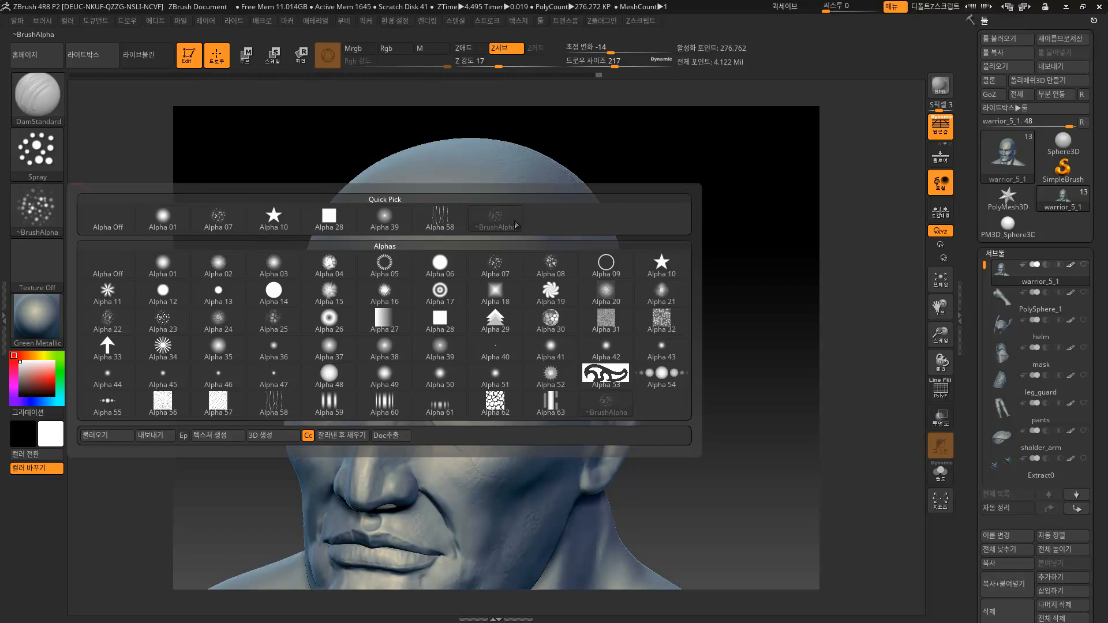
{"action": "mouse_move", "coordinate": [513, 231]}
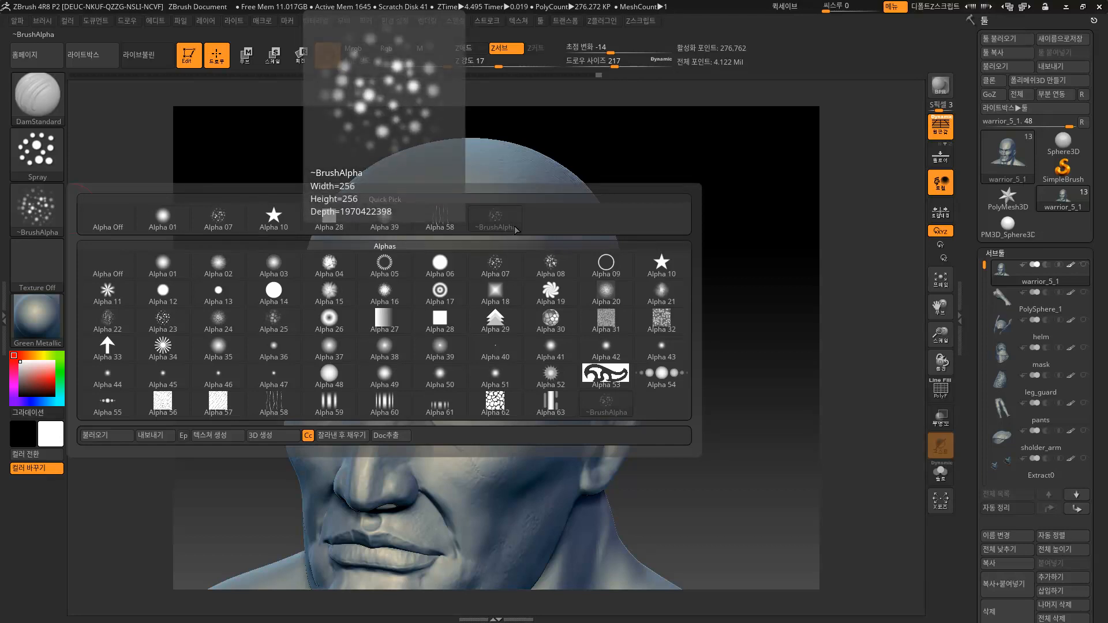
{"action": "key", "text": "super"}
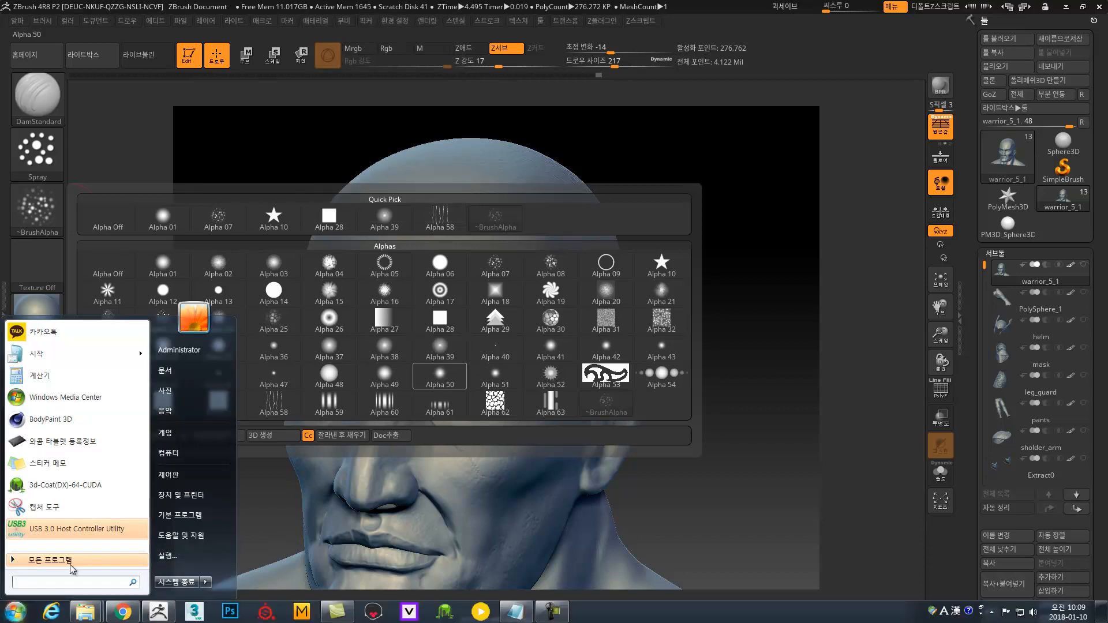
Bring the work Explorer window forward and expand drive E's Download folder.
{"action": "left_click", "coordinate": [85, 612]}
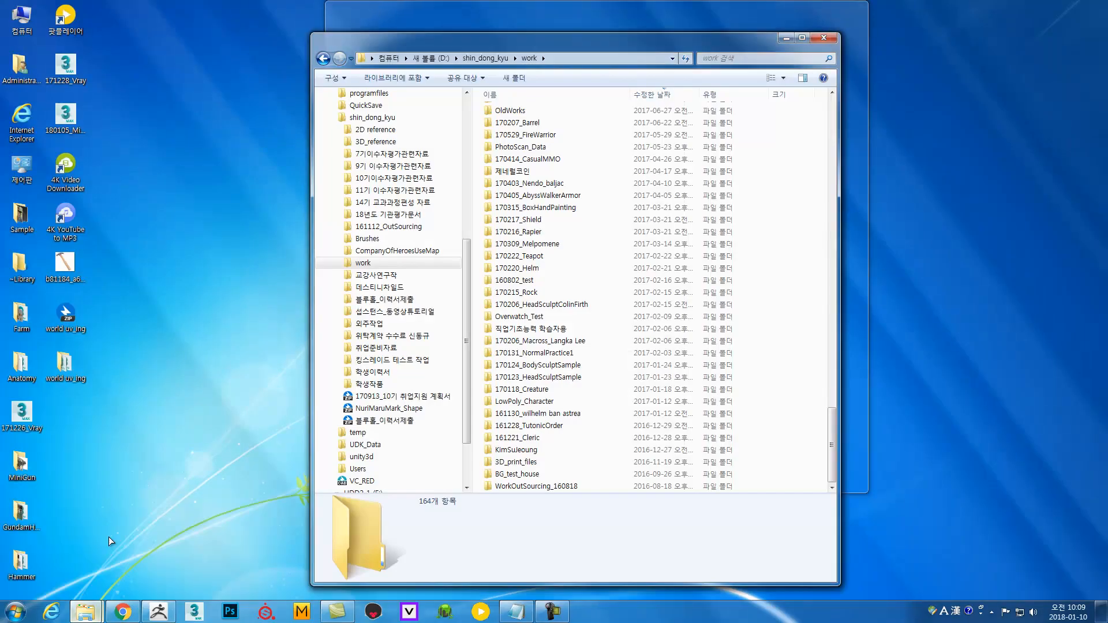
{"action": "left_click", "coordinate": [109, 537]}
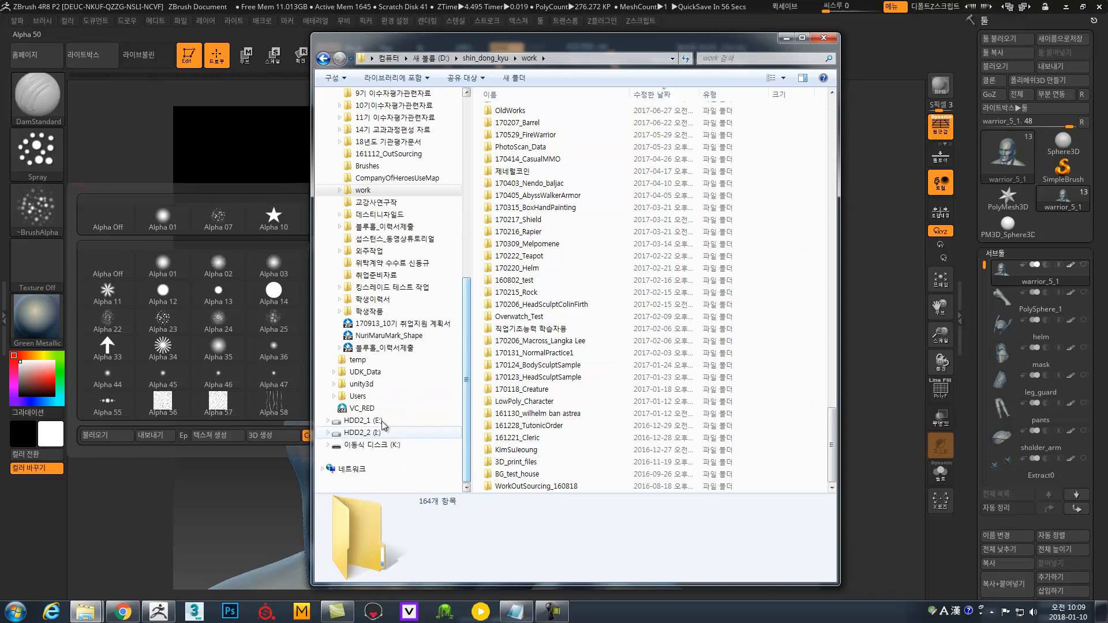
{"action": "left_click", "coordinate": [328, 420]}
{"action": "left_click_drag", "start_coordinate": [468, 374], "coordinate": [469, 397]}
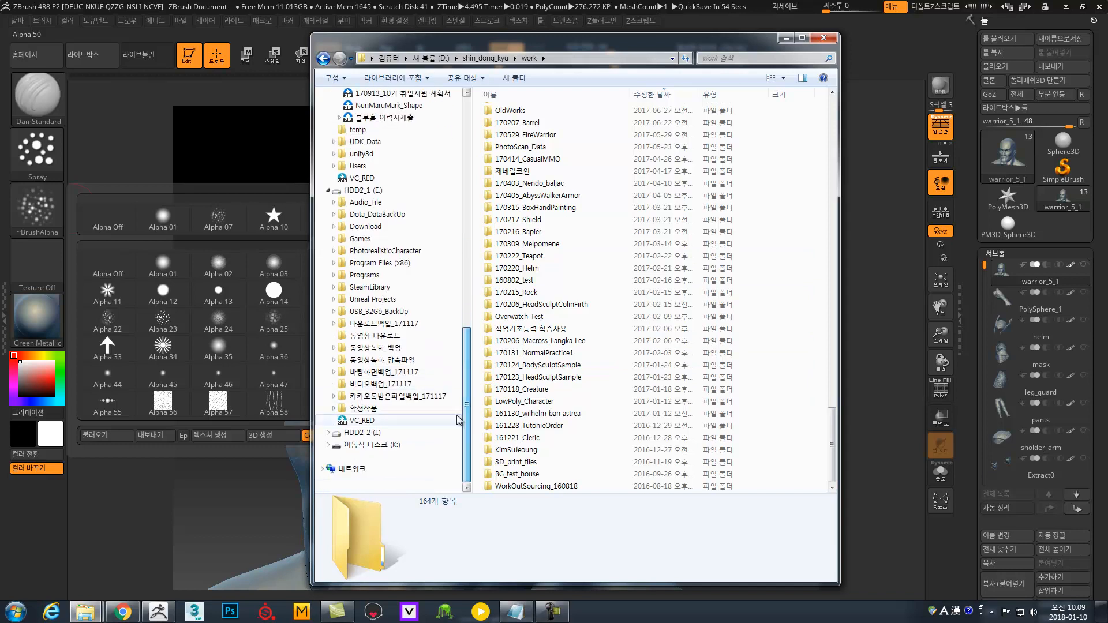
{"action": "left_click", "coordinate": [334, 226]}
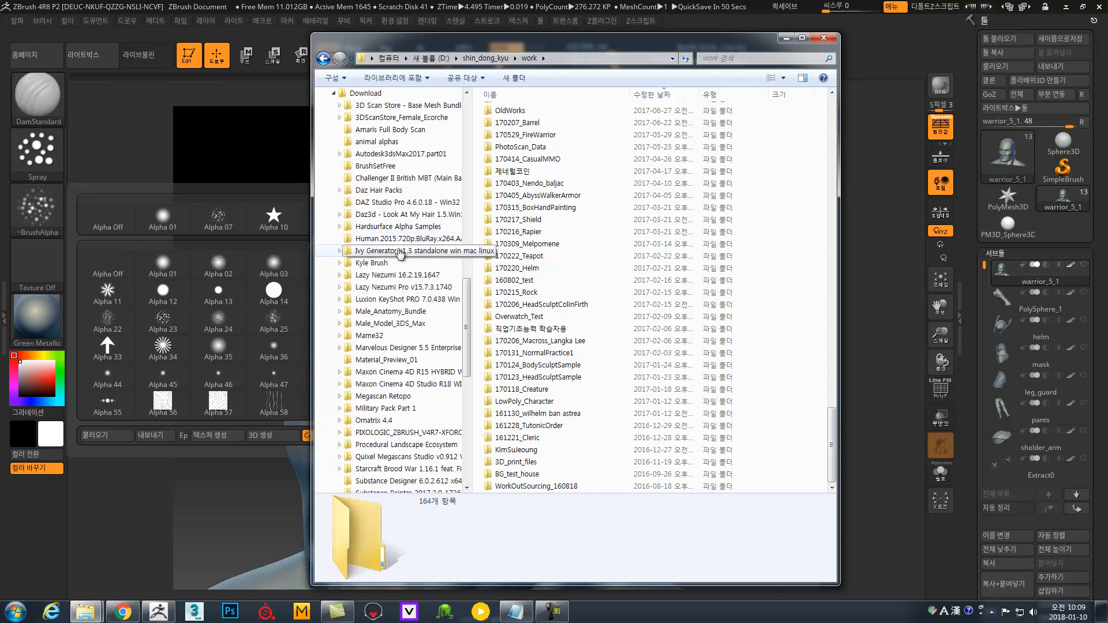
{"action": "scroll", "coordinate": [398, 230], "scroll_direction": "up", "scroll_amount": 2}
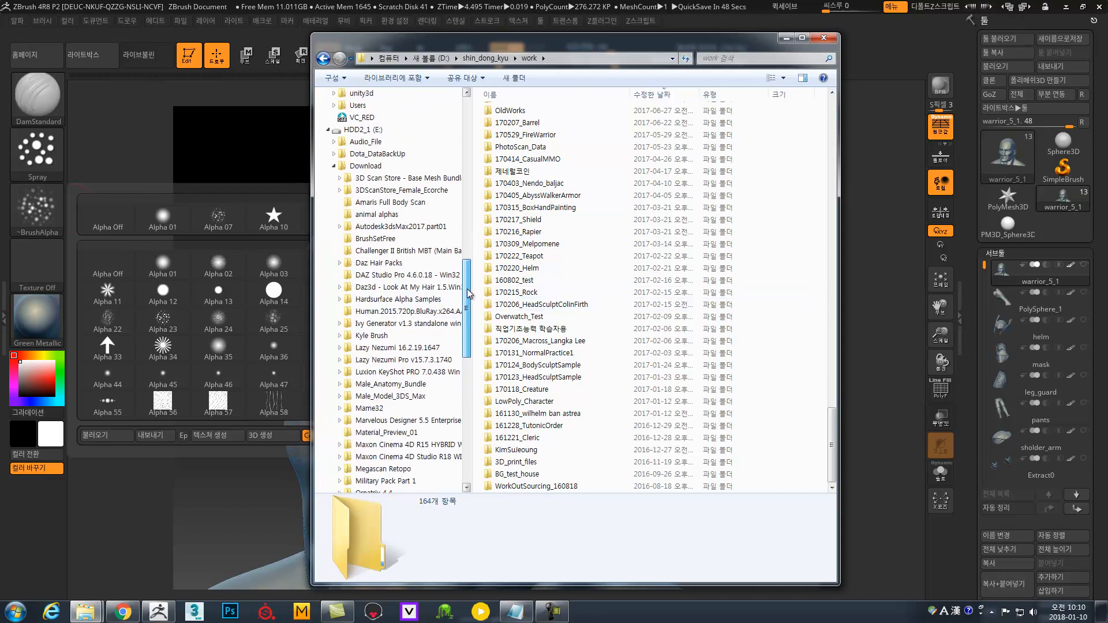
Browse the 3D Scan Store base mesh, Female Ecorche and animal alphas folders.
{"action": "left_click", "coordinate": [410, 180]}
{"action": "left_click", "coordinate": [404, 191]}
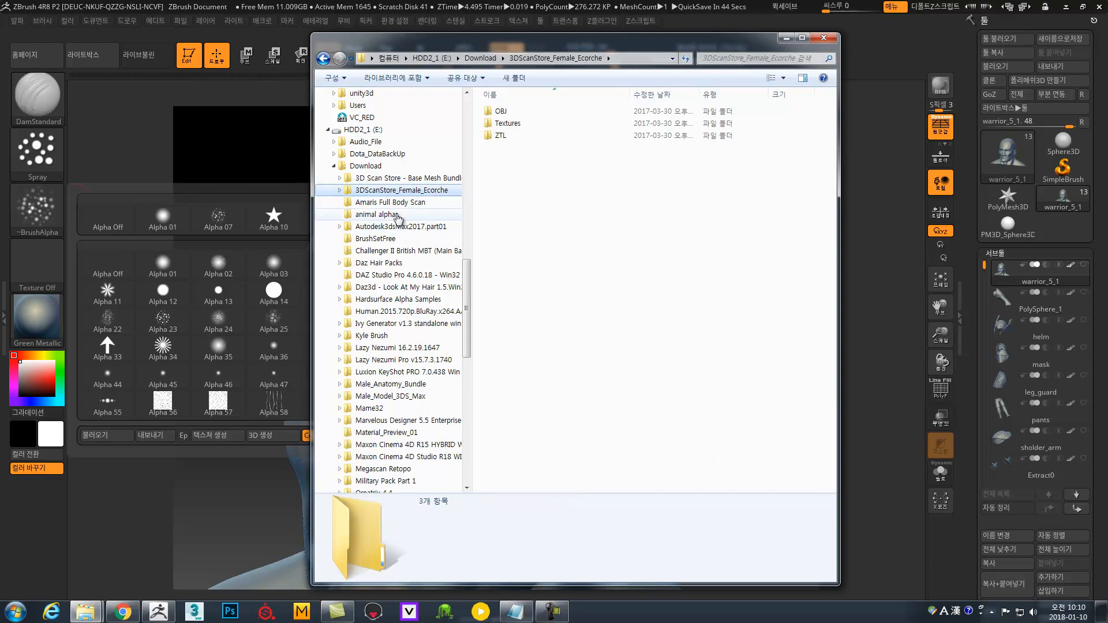
{"action": "left_click", "coordinate": [398, 214]}
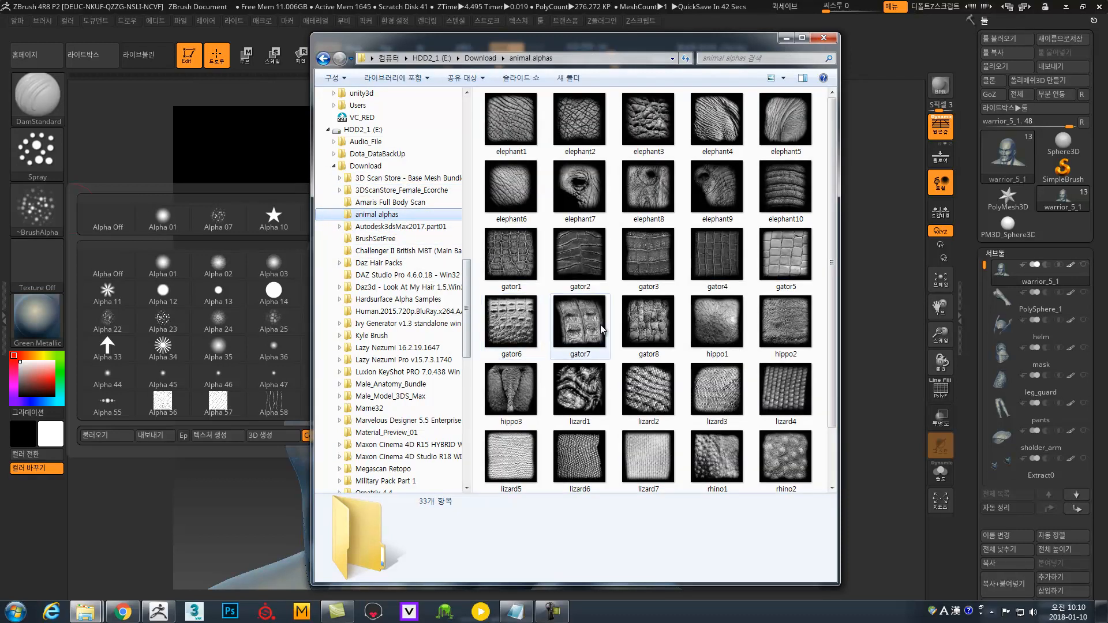
{"action": "left_click_drag", "start_coordinate": [833, 352], "coordinate": [838, 281]}
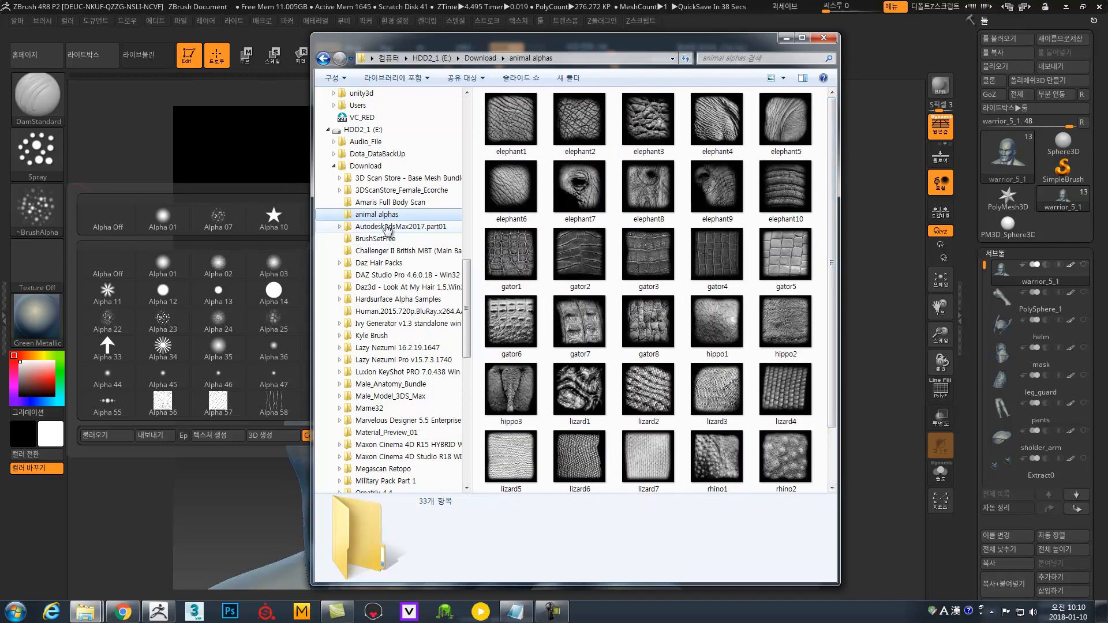
{"action": "left_click_drag", "start_coordinate": [464, 286], "coordinate": [469, 306]}
View the Hardsurface Alpha Samples Jpeg images, then open the Human movie folder.
{"action": "left_click", "coordinate": [404, 226]}
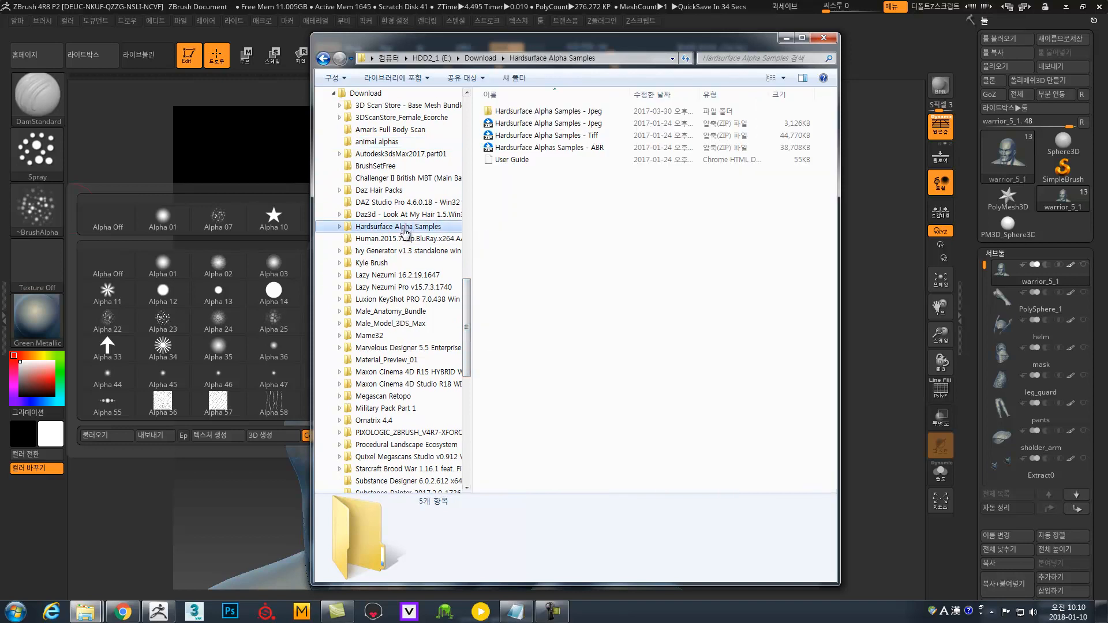
{"action": "left_click", "coordinate": [338, 227]}
{"action": "left_click_drag", "start_coordinate": [470, 269], "coordinate": [474, 324]}
{"action": "left_click", "coordinate": [423, 313]}
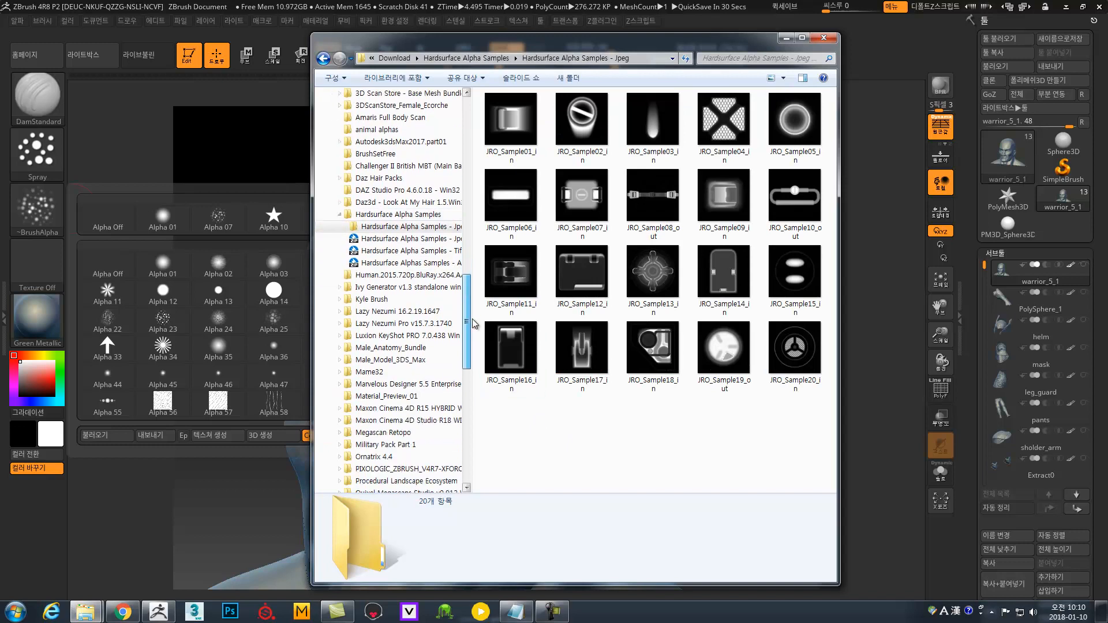
{"action": "left_click", "coordinate": [408, 276]}
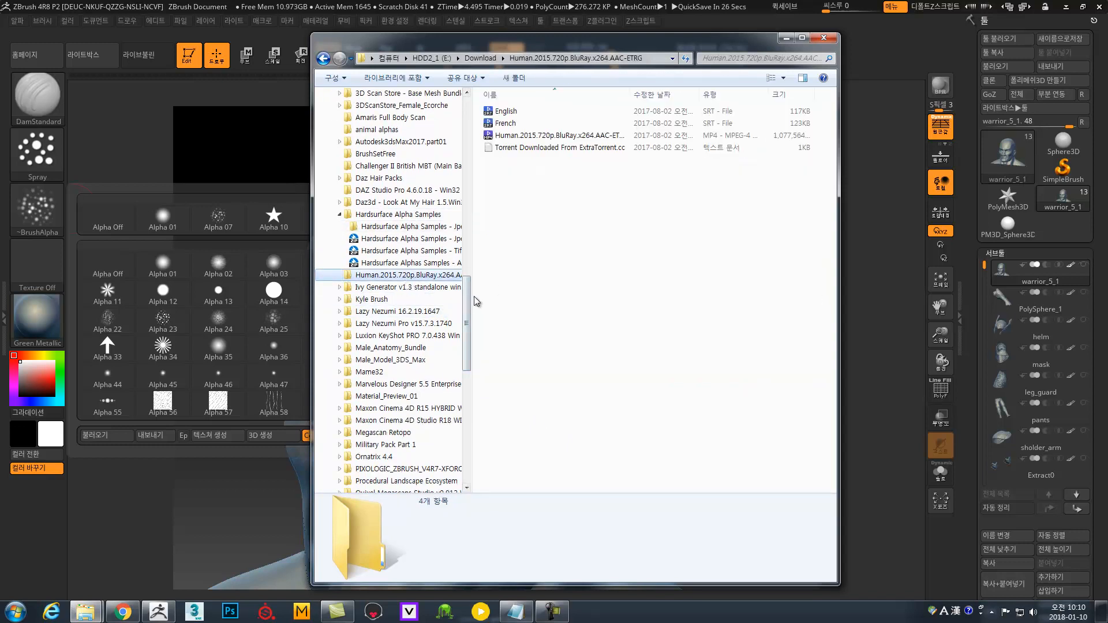
{"action": "left_click_drag", "start_coordinate": [467, 310], "coordinate": [468, 321]}
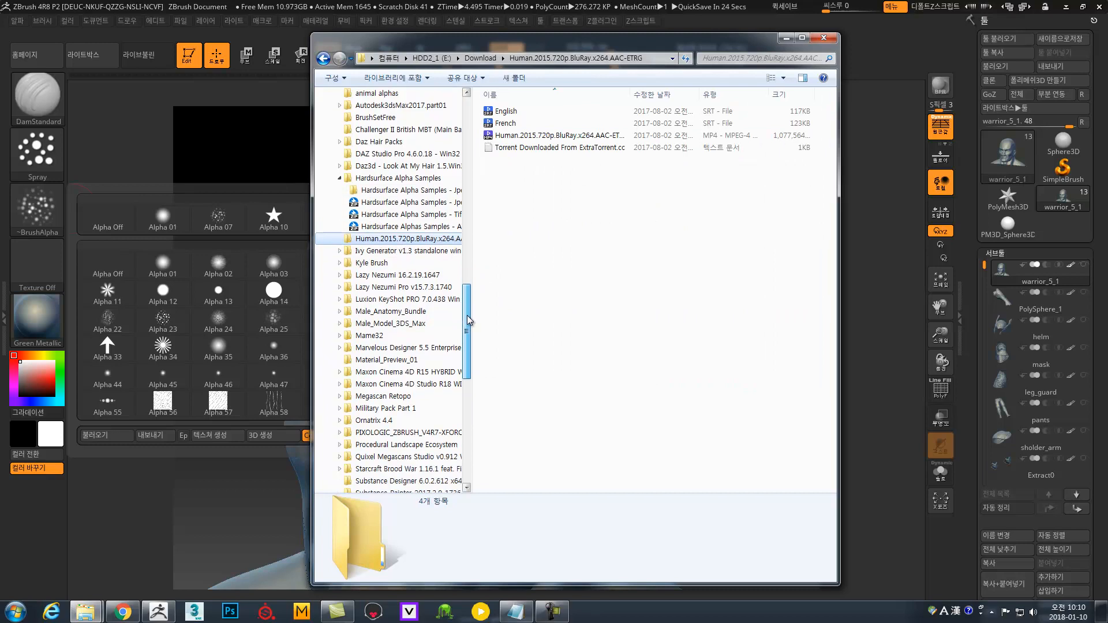
Browse Male_Anatomy_Bundle and its Male_Model_3DS_Max subfolder, then switch to Chrome.
{"action": "left_click", "coordinate": [378, 312]}
{"action": "left_click", "coordinate": [338, 314]}
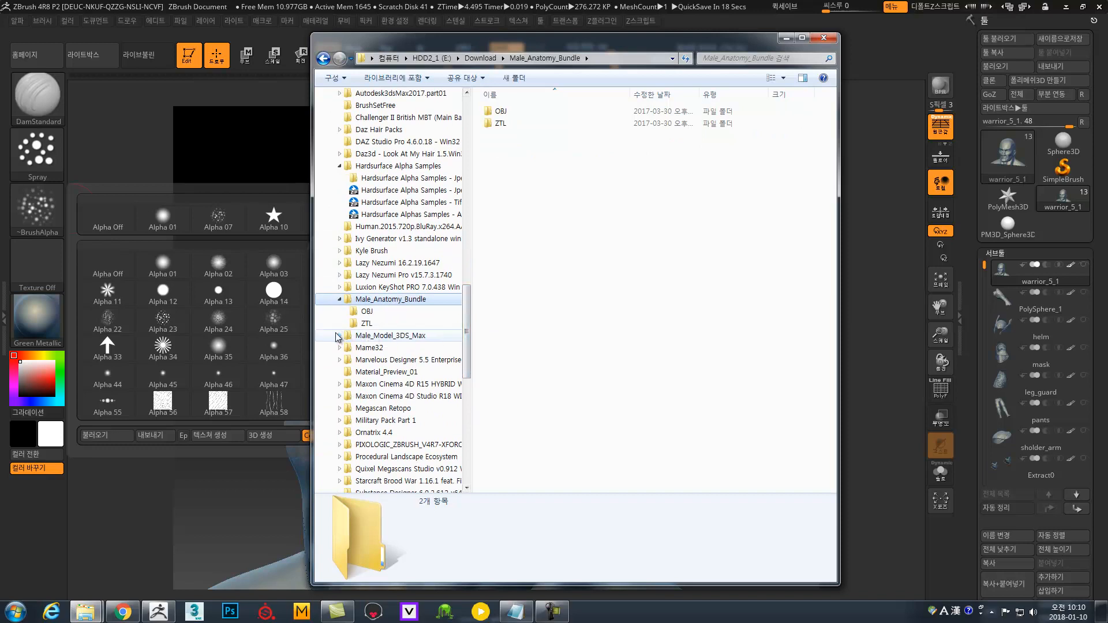
{"action": "left_click", "coordinate": [339, 335]}
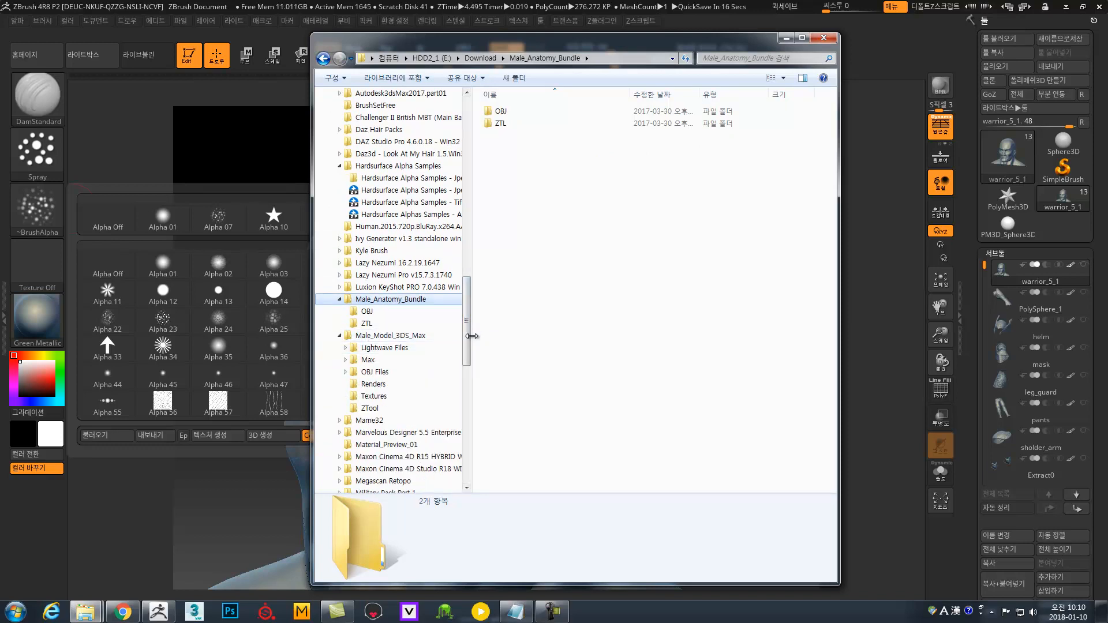
{"action": "left_click", "coordinate": [401, 335]}
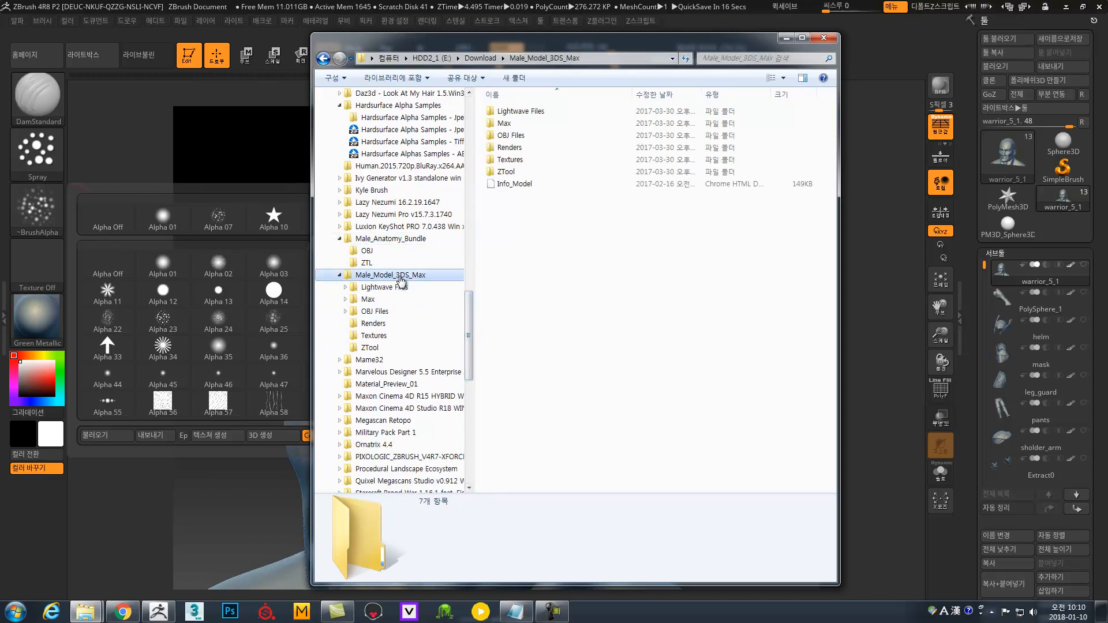
{"action": "left_click", "coordinate": [398, 239]}
{"action": "left_click_drag", "start_coordinate": [470, 320], "coordinate": [470, 345]}
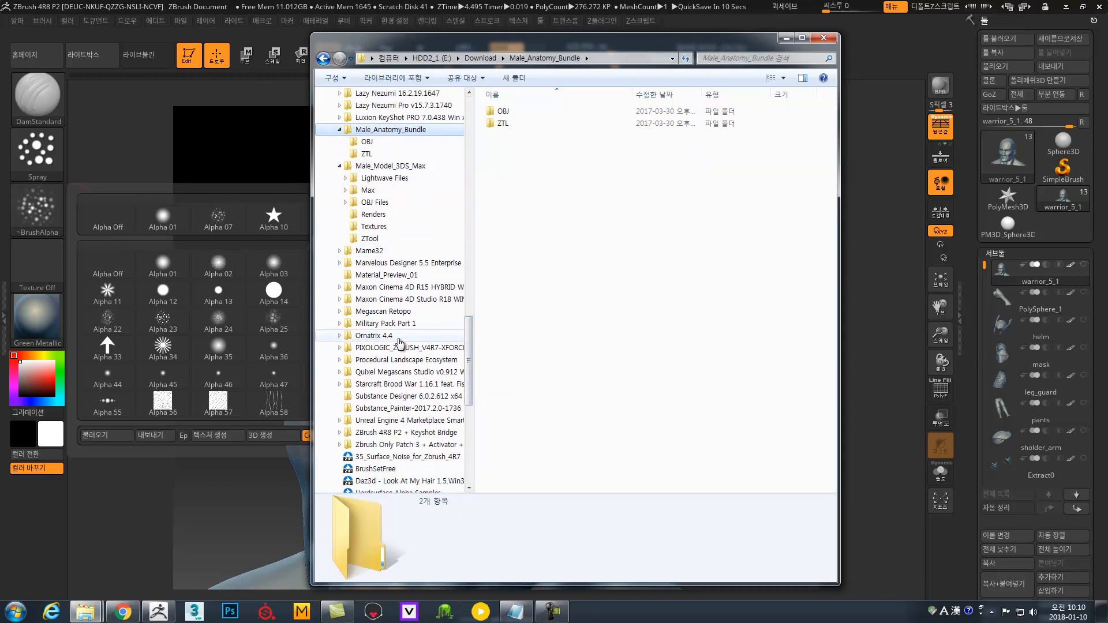
{"action": "left_click", "coordinate": [135, 610]}
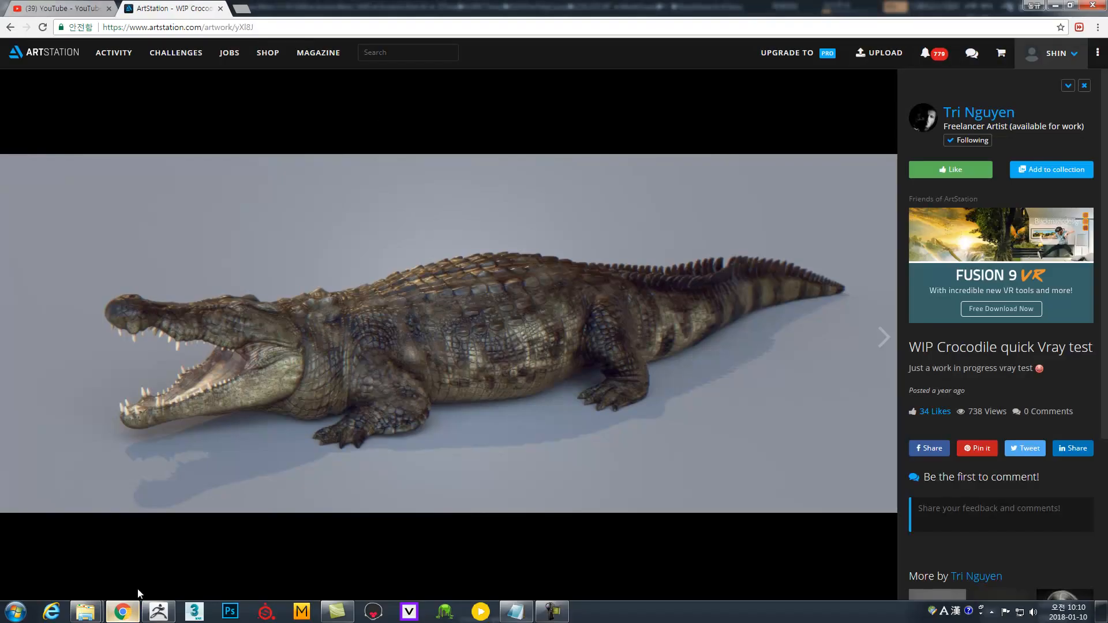
Search Google in a new tab for 'zbrush human skin alpha'.
{"action": "key", "text": "ctrl+t"}
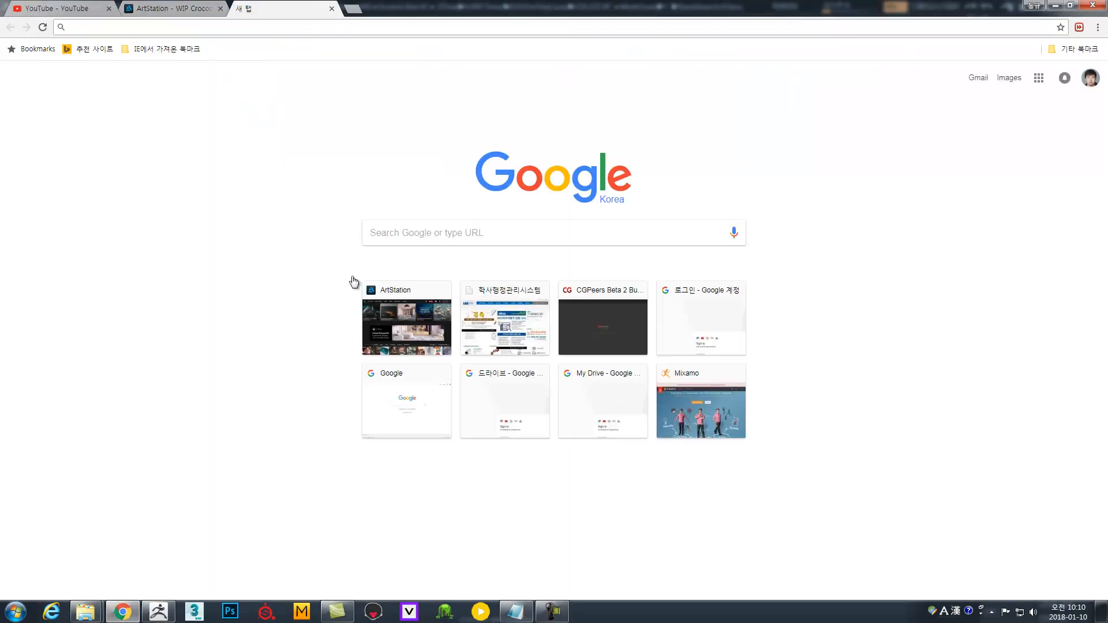
{"action": "left_click", "coordinate": [498, 236]}
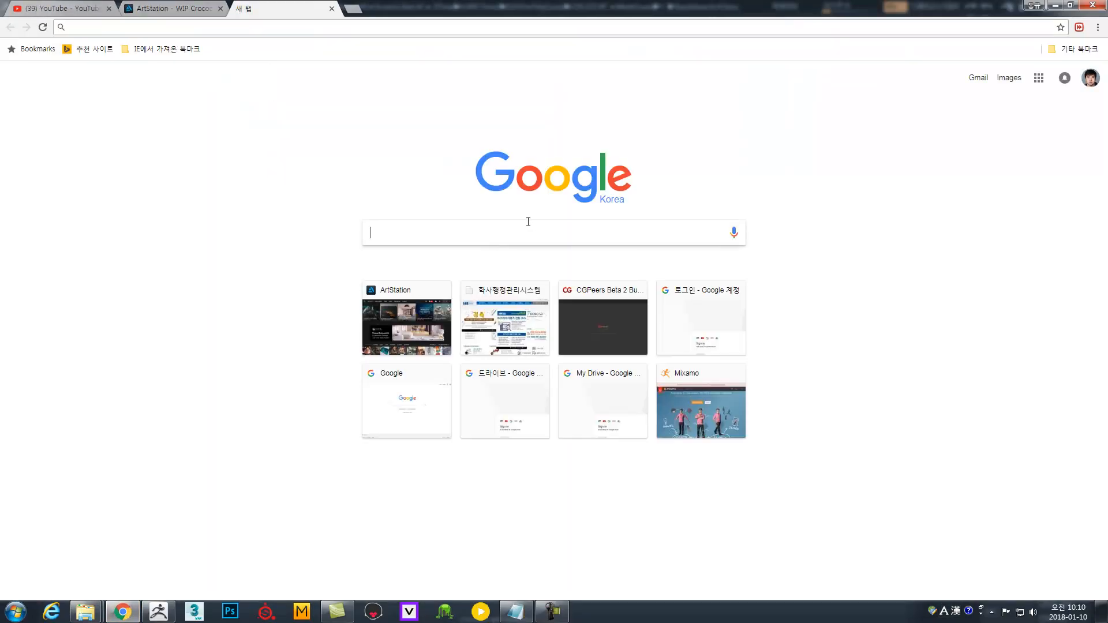
{"action": "type", "text": "zbrush "}
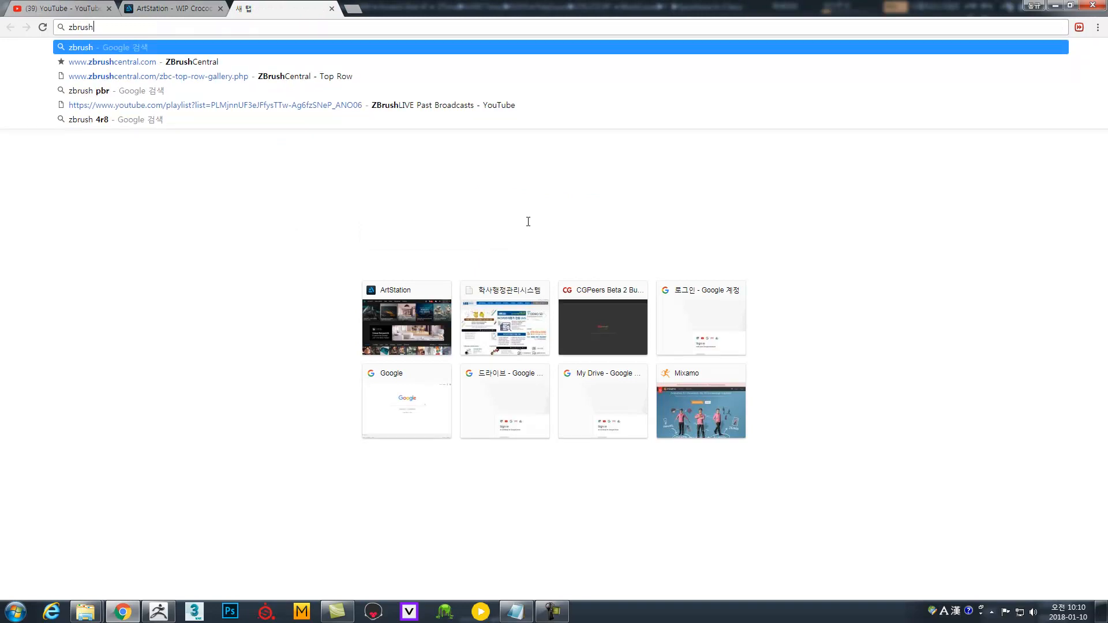
{"action": "type", "text": "gu"}
{"action": "key", "text": "BackSpace"}
{"action": "key", "text": "BackSpace"}
{"action": "type", "text": "human"}
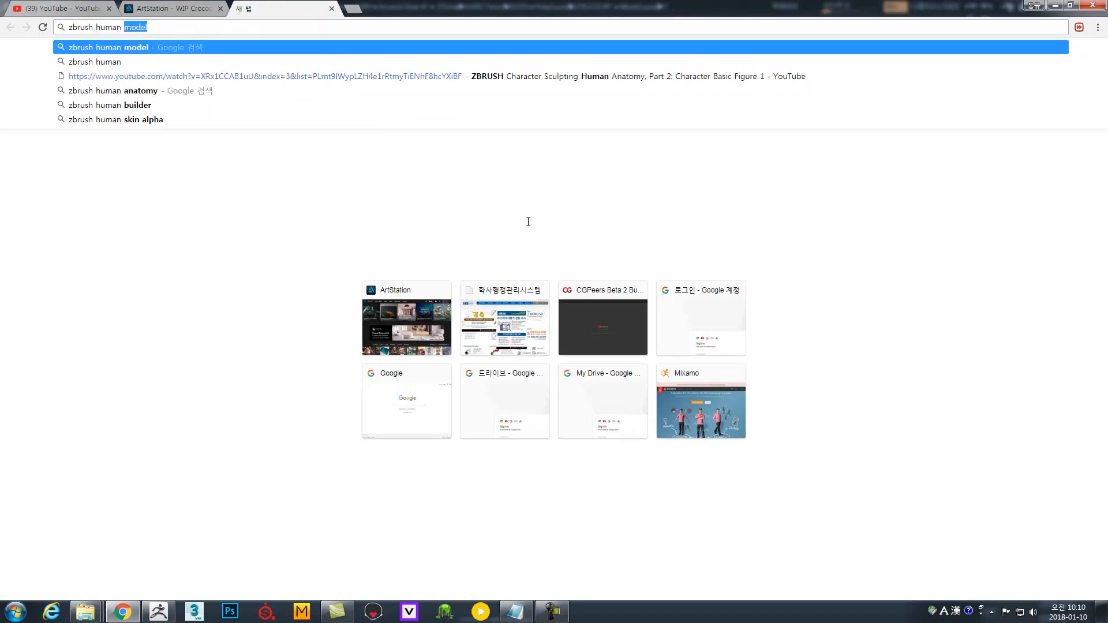
{"action": "type", "text": " skin alpha"}
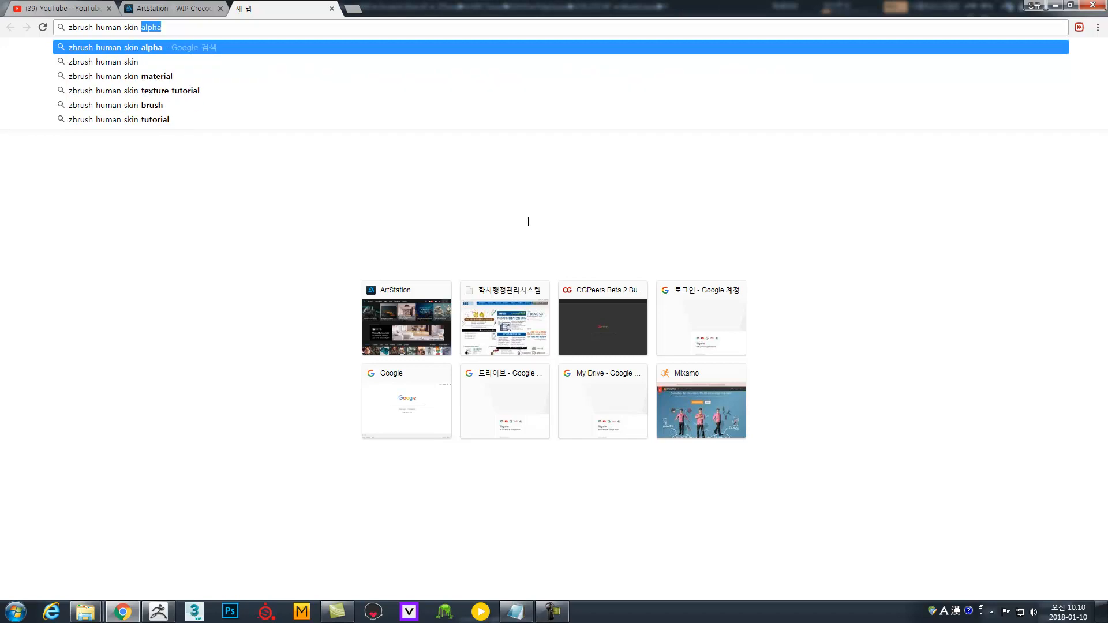
{"action": "key", "text": "Return"}
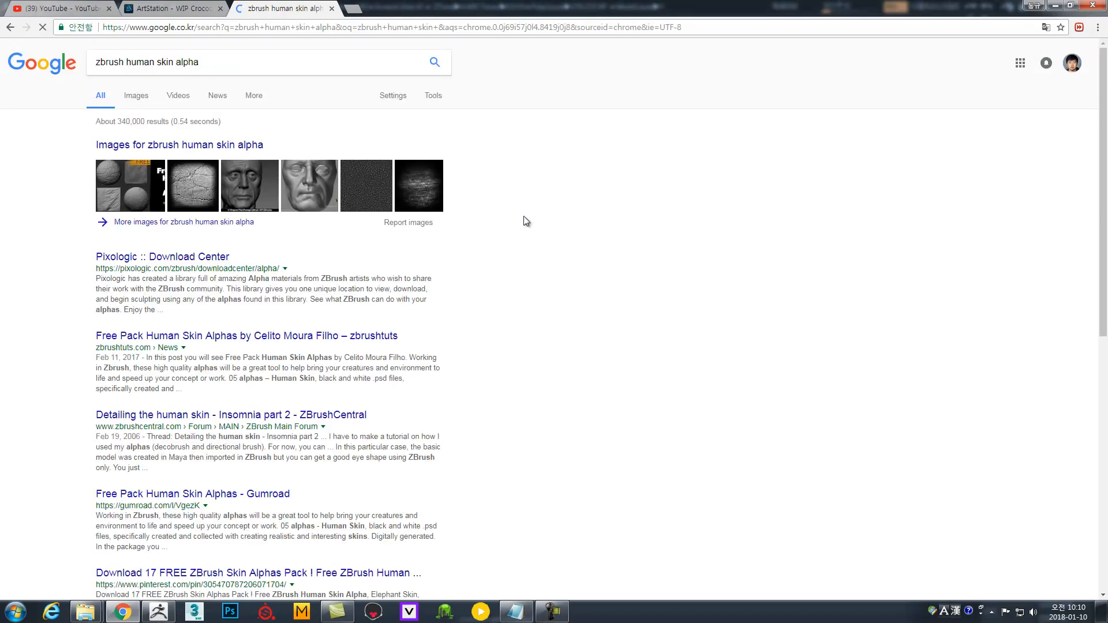
Switch to image results and preview the Pixologic skin texture and texturing.xyz face image.
{"action": "left_click", "coordinate": [141, 100]}
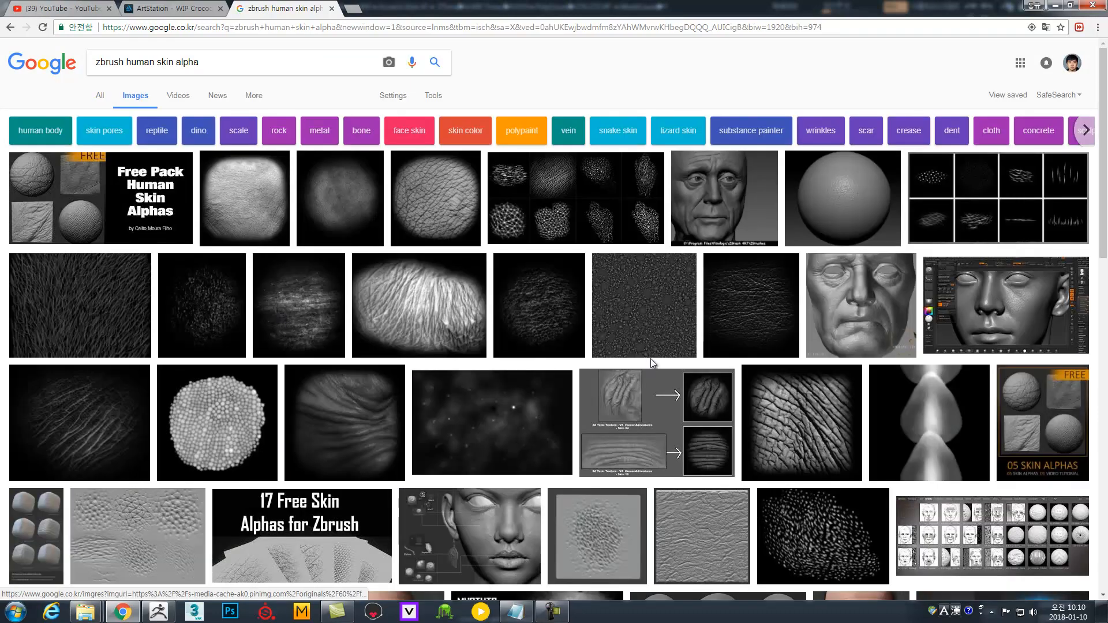
{"action": "left_click", "coordinate": [661, 346]}
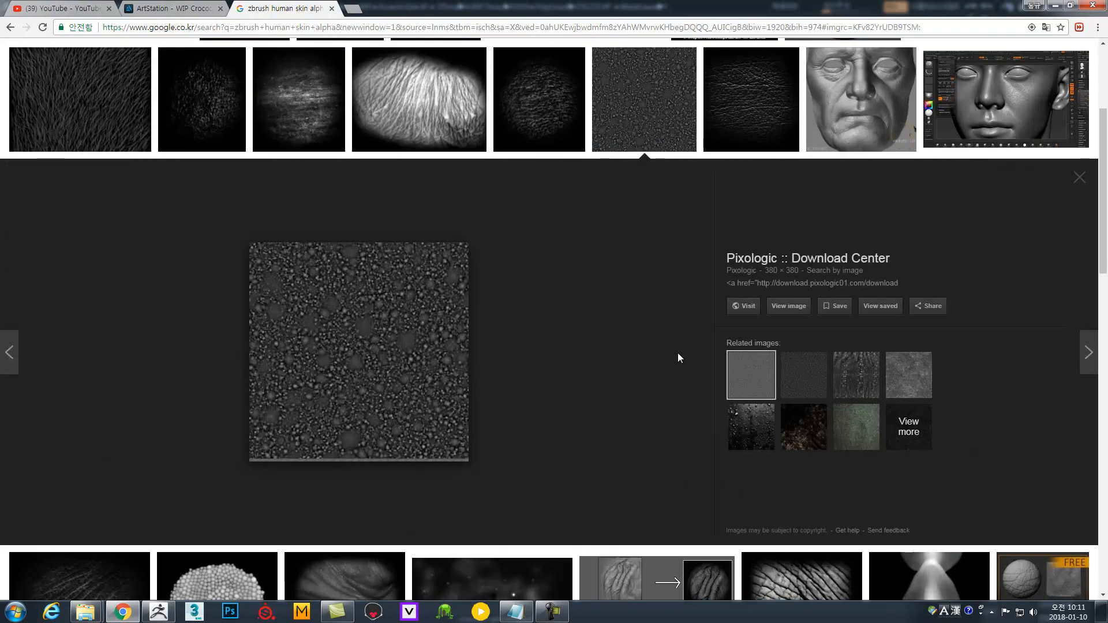
{"action": "scroll", "coordinate": [685, 359], "scroll_direction": "up", "scroll_amount": 1}
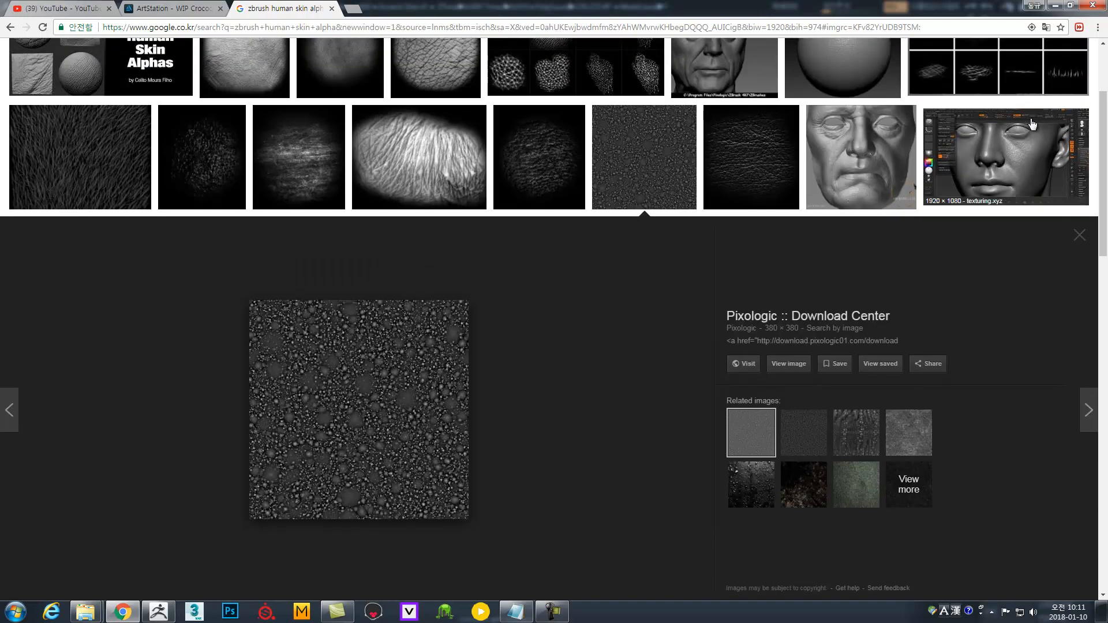
{"action": "left_click", "coordinate": [946, 165]}
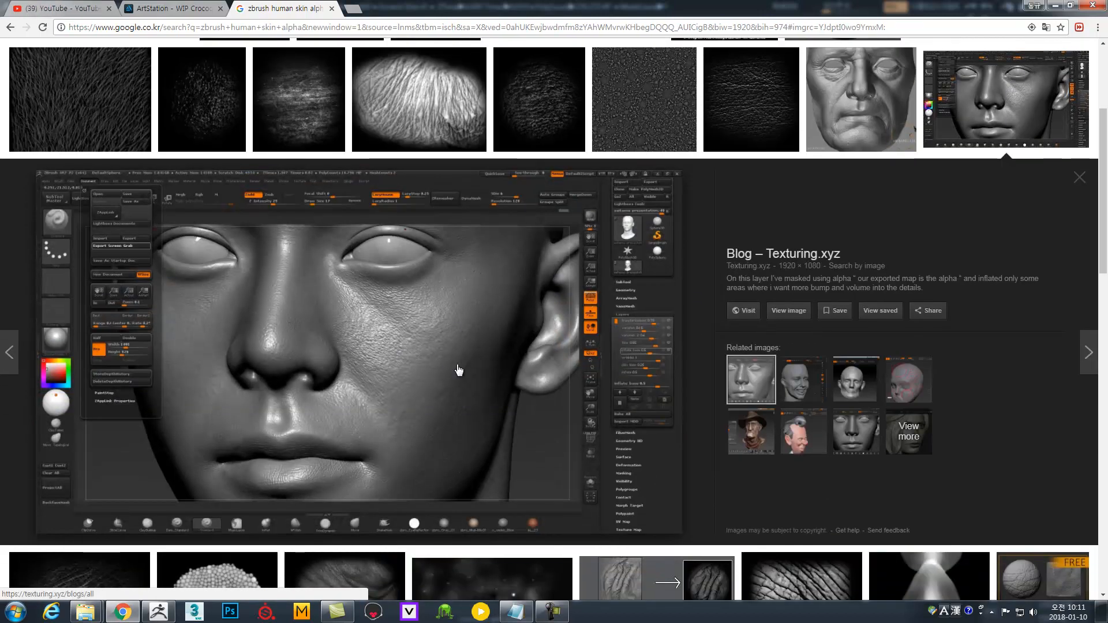
{"action": "scroll", "coordinate": [667, 388], "scroll_direction": "up", "scroll_amount": 3}
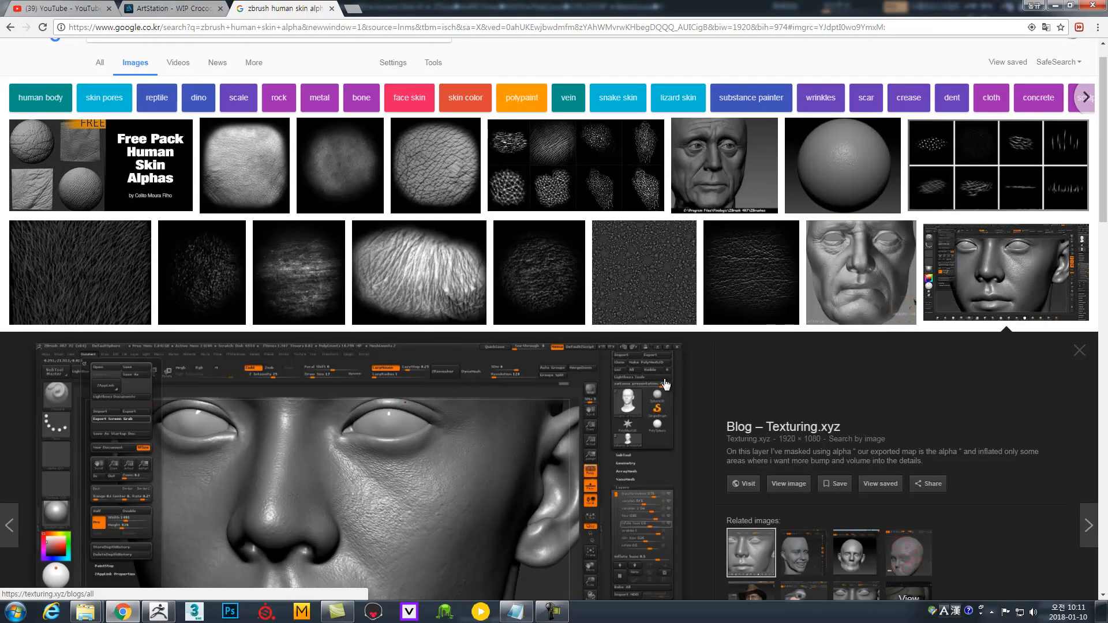
{"action": "scroll", "coordinate": [664, 380], "scroll_direction": "down", "scroll_amount": 1}
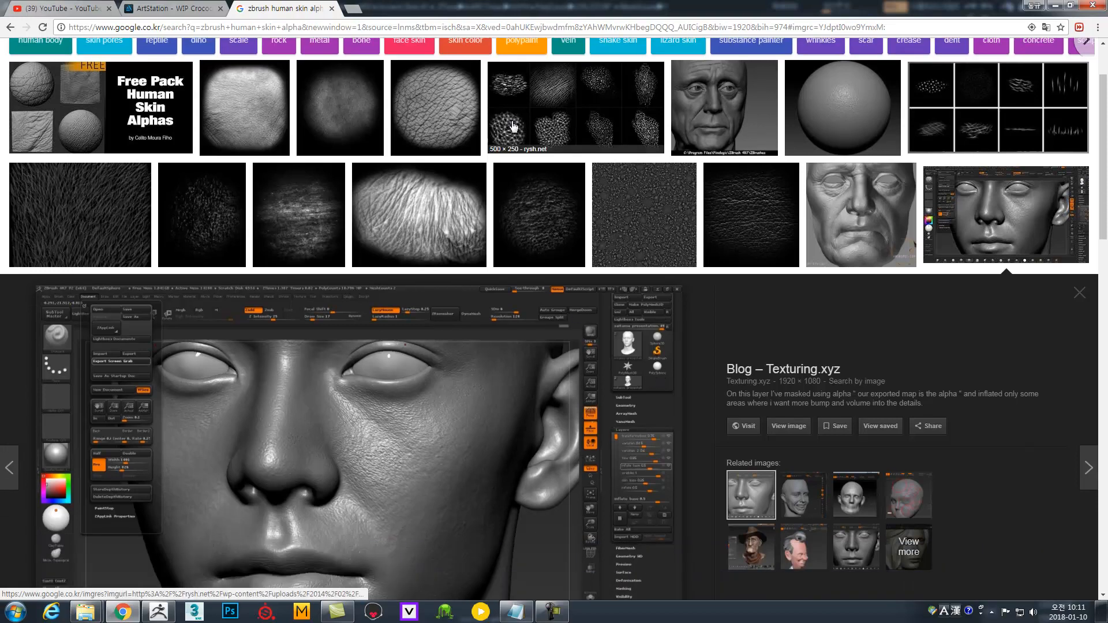
Preview the Making of Lecter alpha grid and the 3D Artist skin detail image.
{"action": "left_click", "coordinate": [547, 132]}
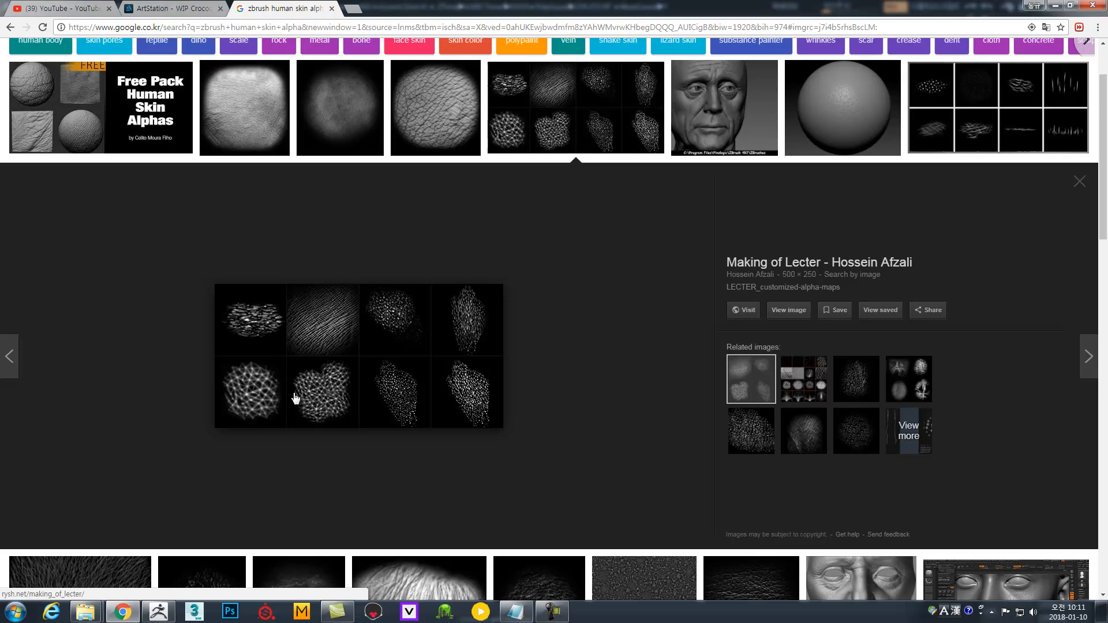
{"action": "scroll", "coordinate": [651, 391], "scroll_direction": "down", "scroll_amount": 4}
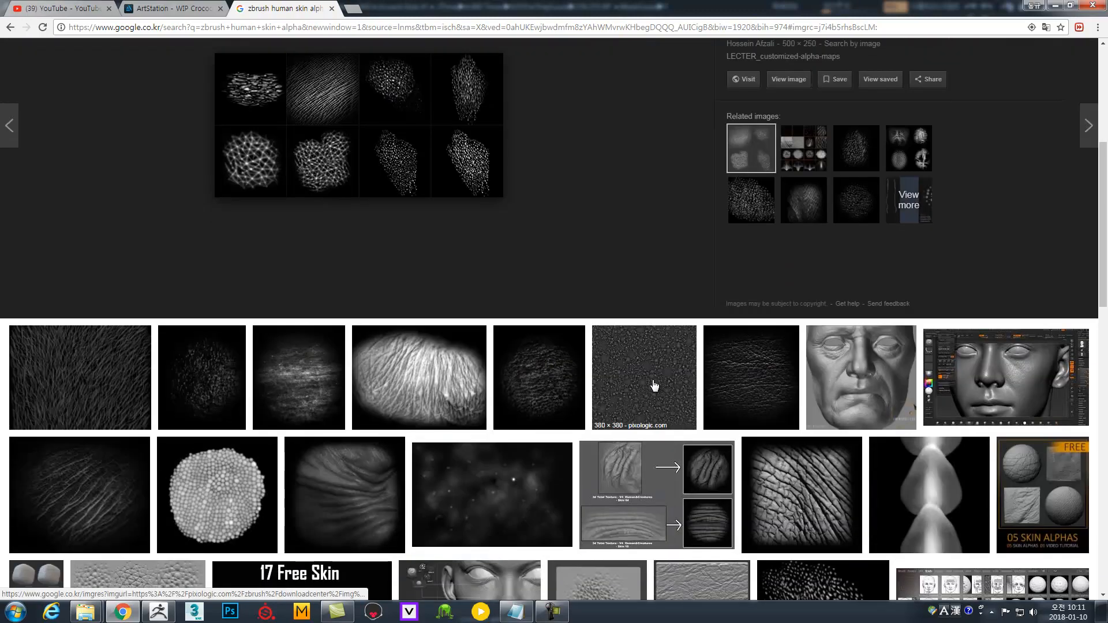
{"action": "scroll", "coordinate": [643, 385], "scroll_direction": "down", "scroll_amount": 1}
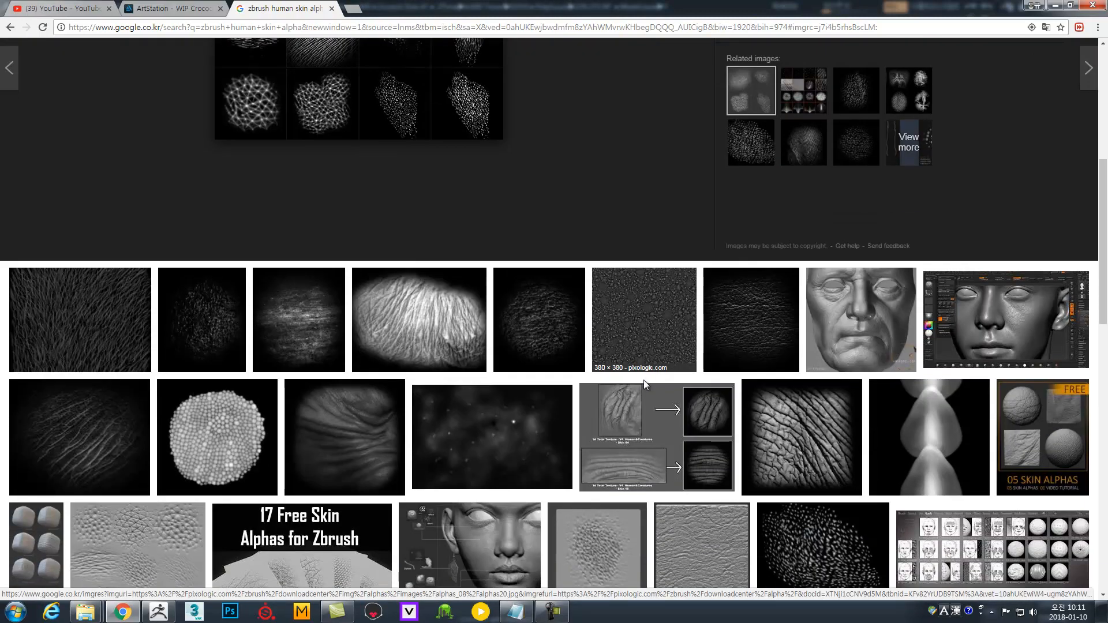
{"action": "scroll", "coordinate": [636, 395], "scroll_direction": "down", "scroll_amount": 2}
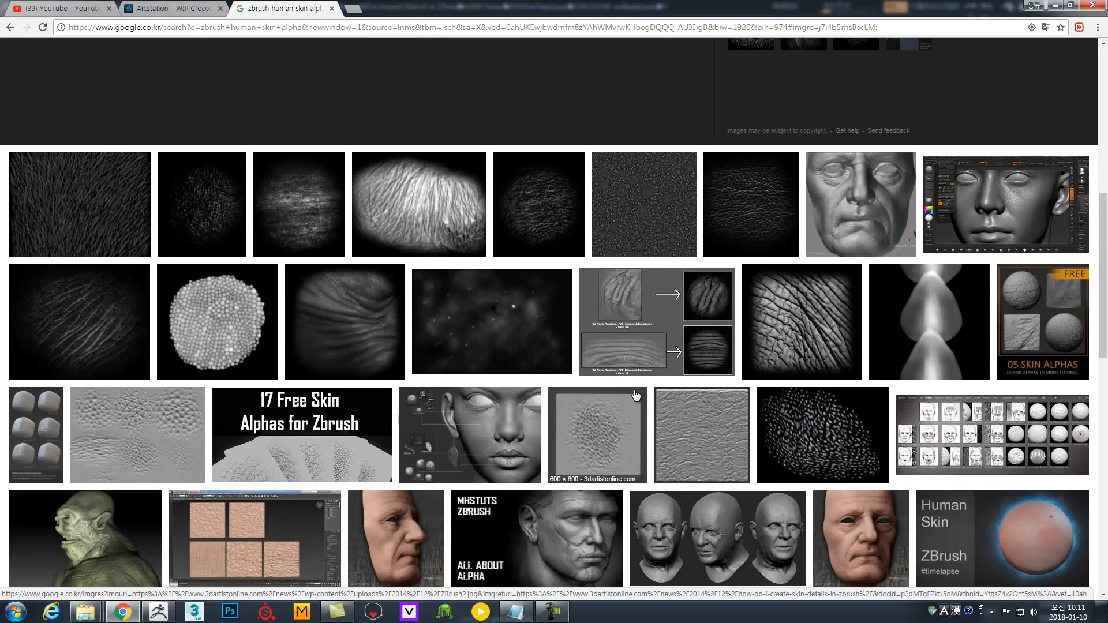
{"action": "scroll", "coordinate": [633, 396], "scroll_direction": "down", "scroll_amount": 2}
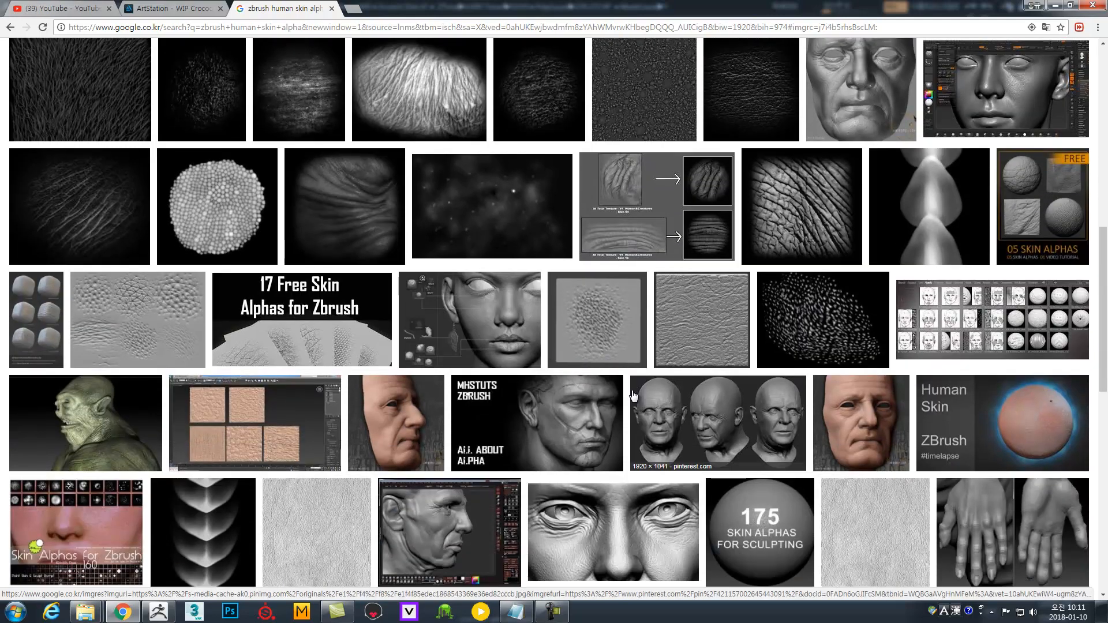
{"action": "left_click", "coordinate": [585, 337]}
{"action": "scroll", "coordinate": [583, 344], "scroll_direction": "up", "scroll_amount": 2}
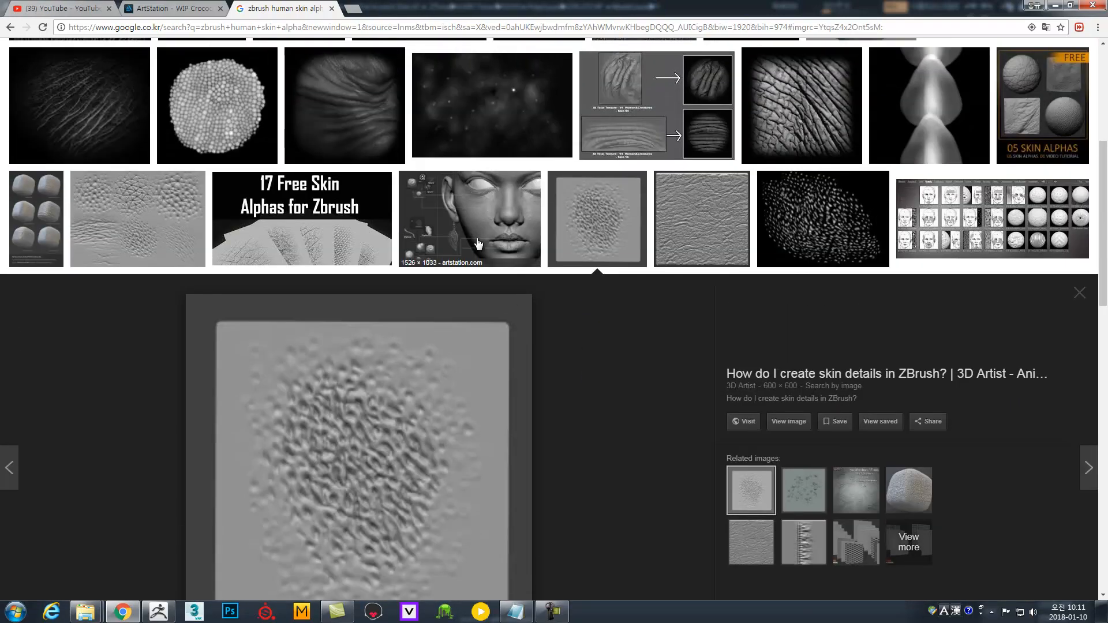
Preview the grey skin texture sheet and Kent Trammell skin alpha grid, returning to Lecter.
{"action": "left_click", "coordinate": [140, 238]}
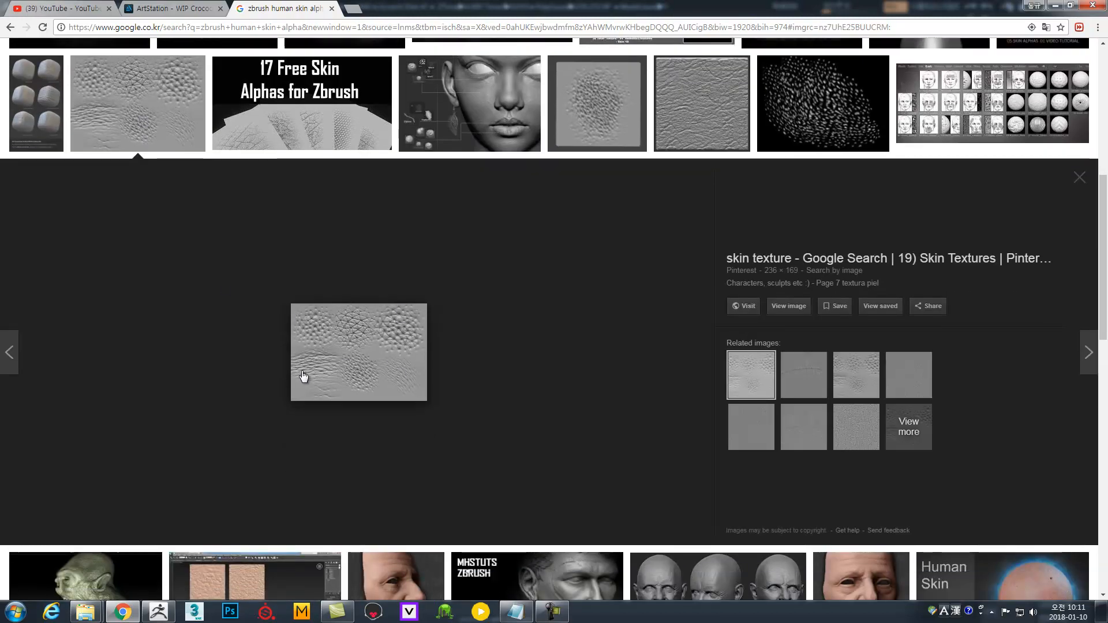
{"action": "scroll", "coordinate": [383, 329], "scroll_direction": "up", "scroll_amount": 3}
{"action": "scroll", "coordinate": [381, 328], "scroll_direction": "up", "scroll_amount": 3}
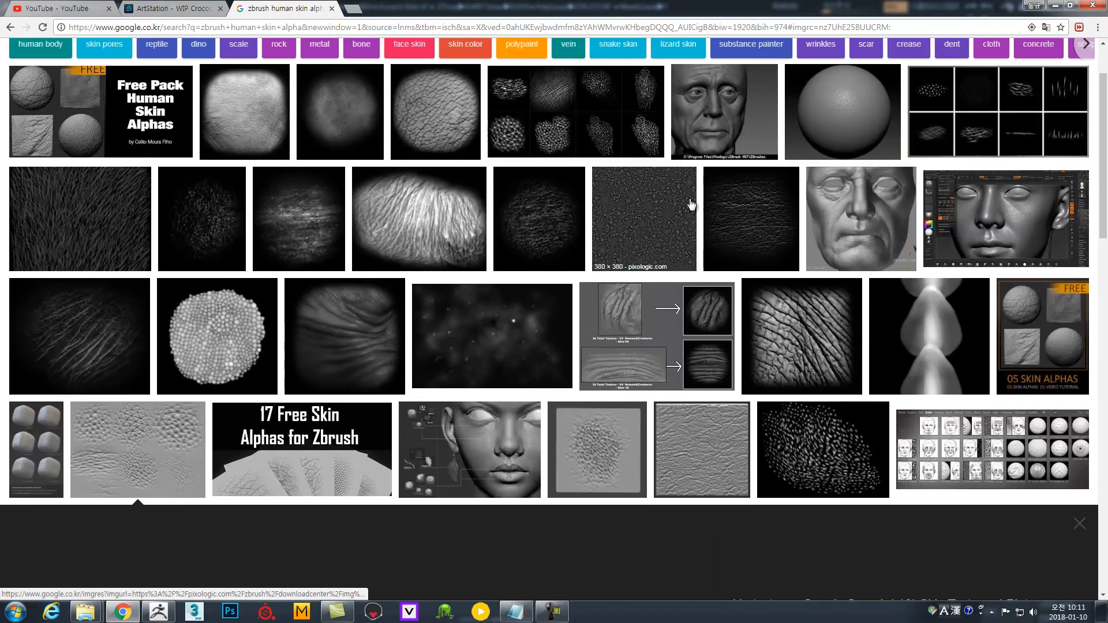
{"action": "left_click", "coordinate": [984, 118]}
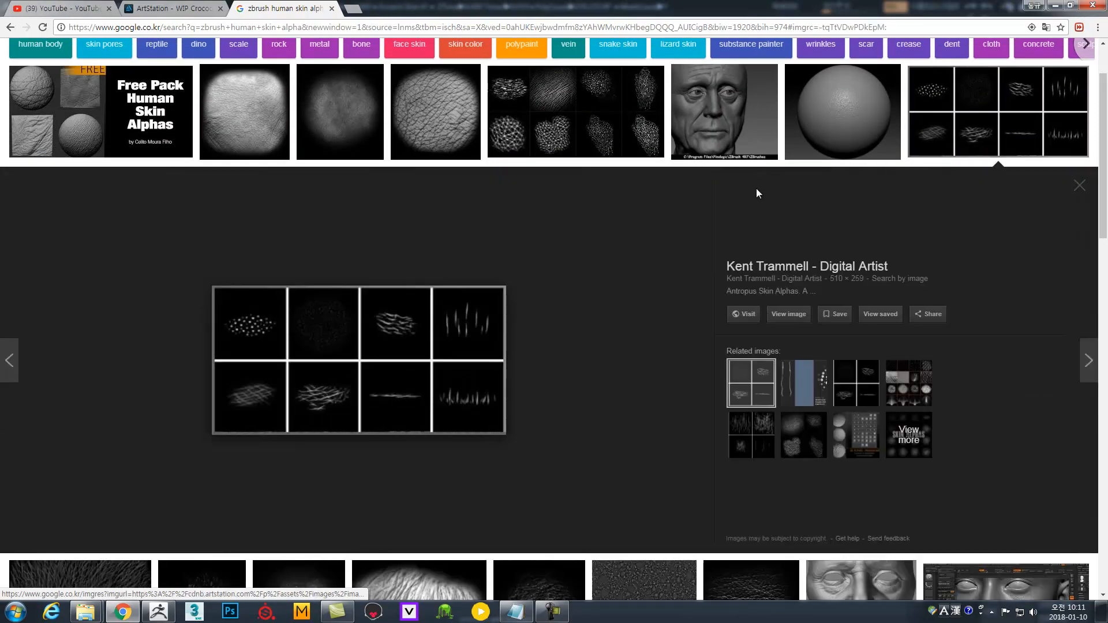
{"action": "left_click", "coordinate": [555, 118]}
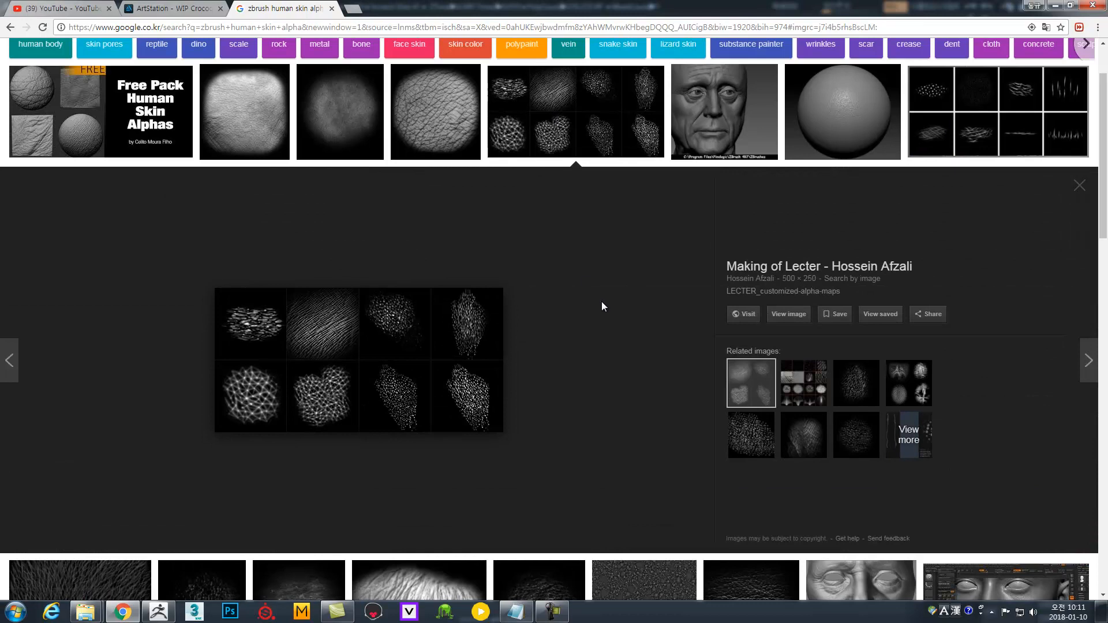
Scroll further down and preview the three-panel dark skin pore alpha.
{"action": "scroll", "coordinate": [601, 305], "scroll_direction": "down", "scroll_amount": 15}
{"action": "scroll", "coordinate": [609, 334], "scroll_direction": "down", "scroll_amount": 7}
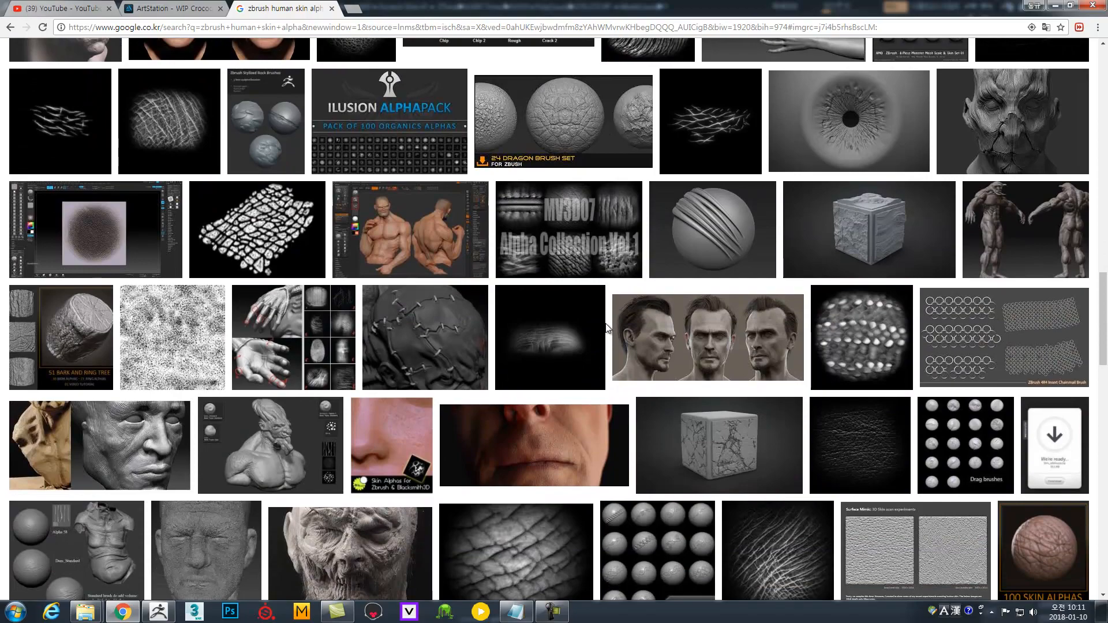
{"action": "scroll", "coordinate": [606, 328], "scroll_direction": "down", "scroll_amount": 3}
{"action": "scroll", "coordinate": [605, 328], "scroll_direction": "down", "scroll_amount": 10}
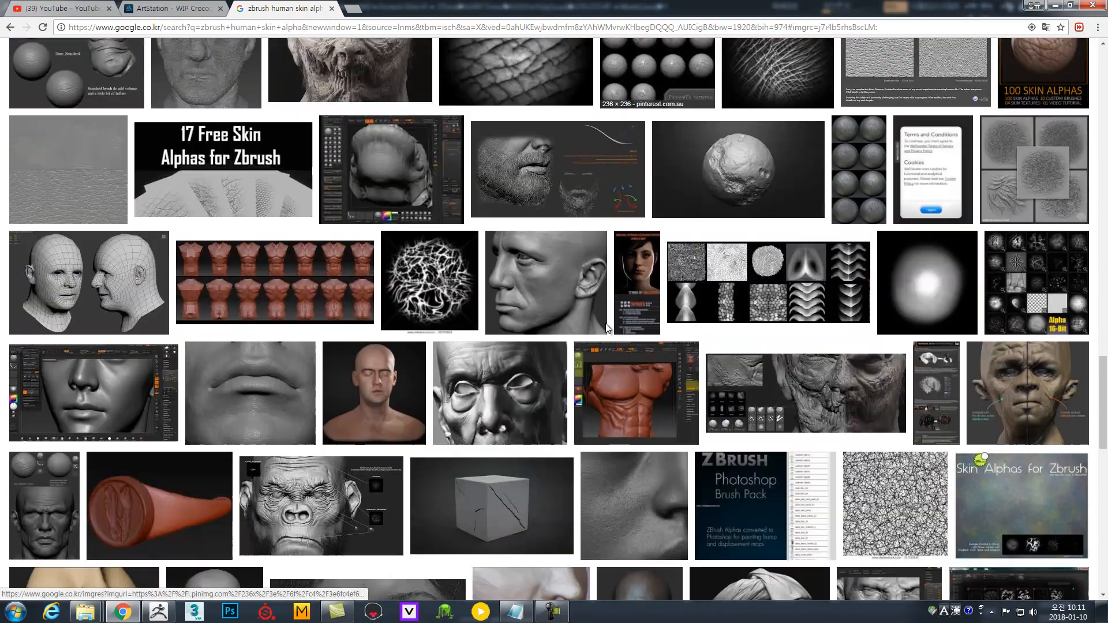
{"action": "scroll", "coordinate": [600, 290], "scroll_direction": "down", "scroll_amount": 5}
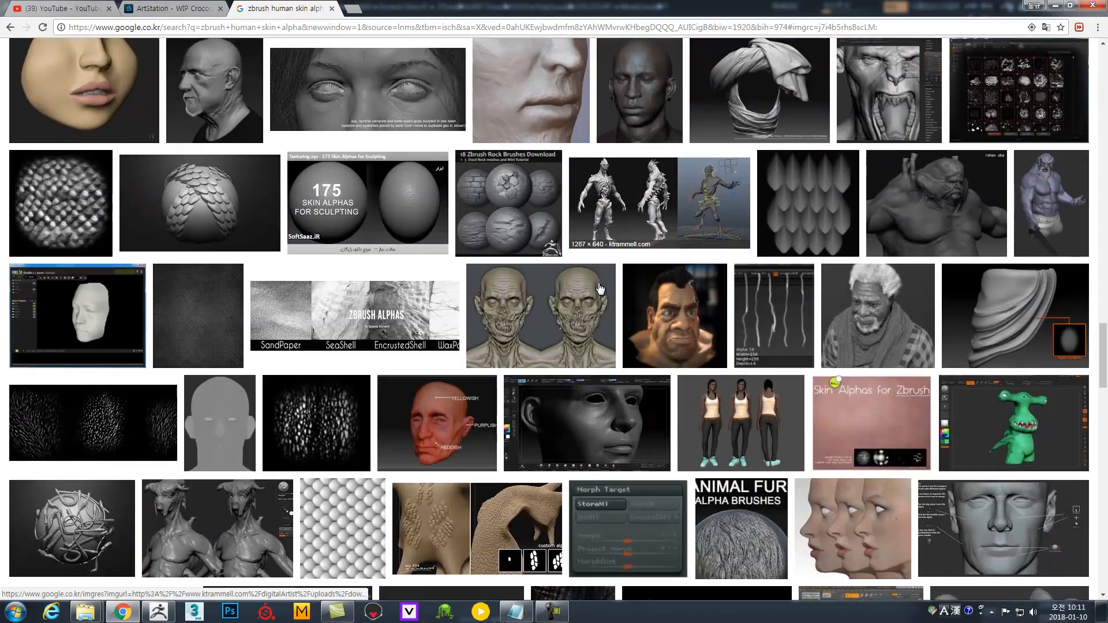
{"action": "left_click", "coordinate": [92, 285]}
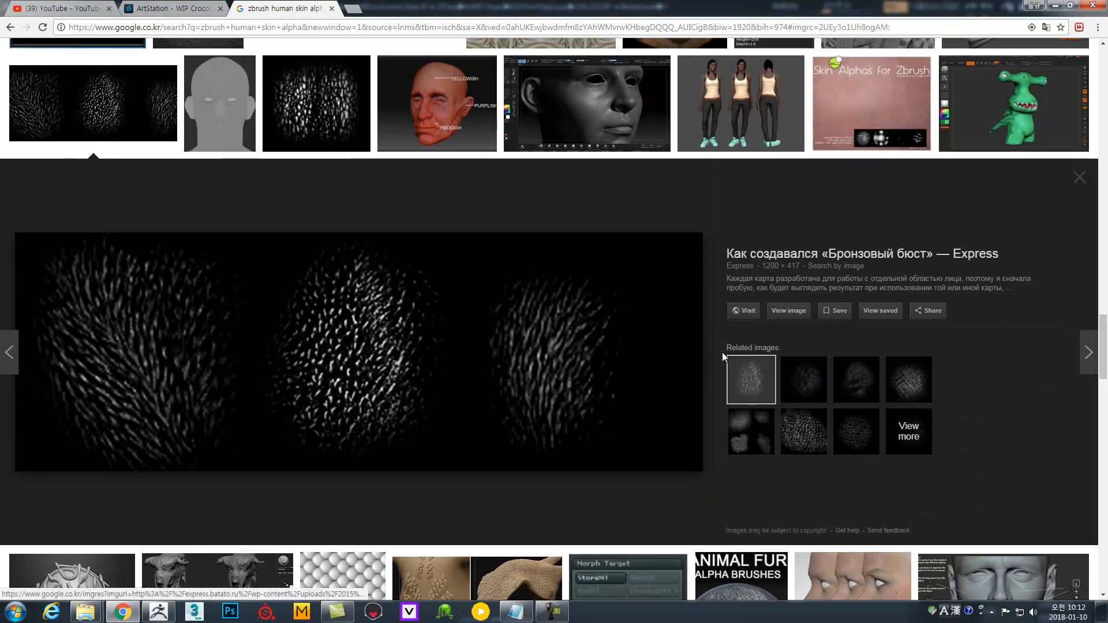
{"action": "scroll", "coordinate": [717, 352], "scroll_direction": "up", "scroll_amount": 6}
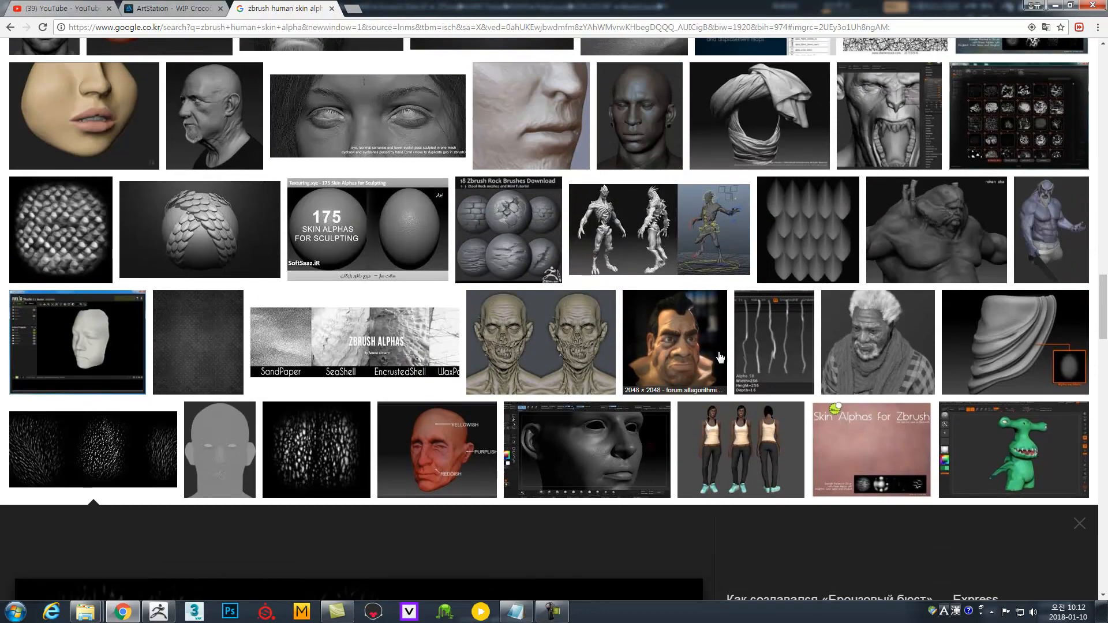
{"action": "scroll", "coordinate": [720, 358], "scroll_direction": "up", "scroll_amount": 1}
{"action": "scroll", "coordinate": [720, 358], "scroll_direction": "up", "scroll_amount": 20}
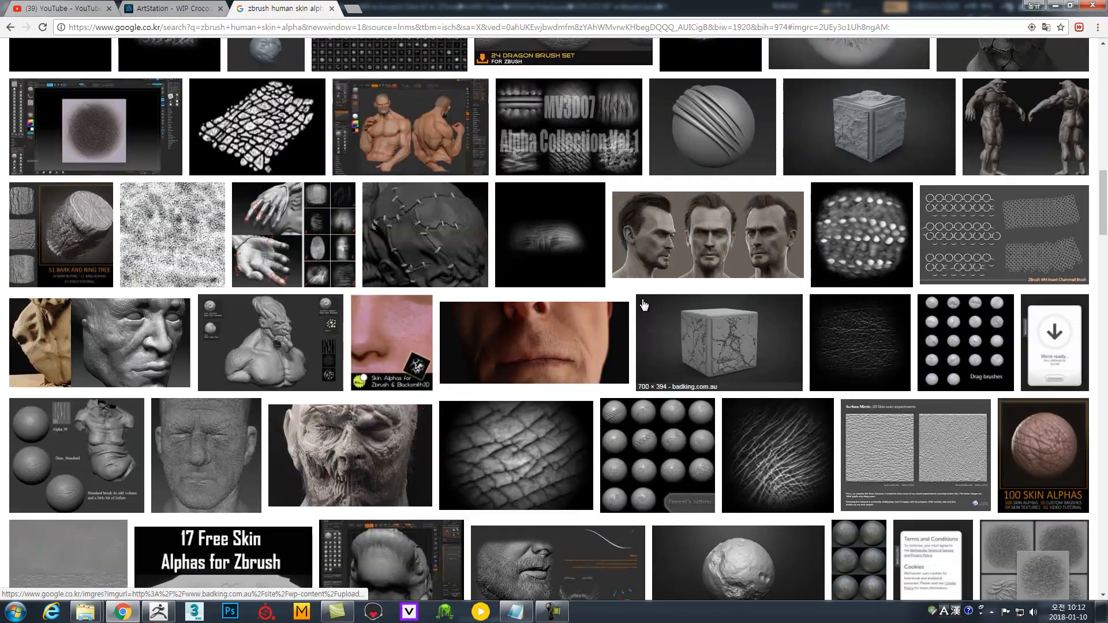
{"action": "scroll", "coordinate": [644, 304], "scroll_direction": "up", "scroll_amount": 6}
{"action": "scroll", "coordinate": [132, 428], "scroll_direction": "down", "scroll_amount": 3}
Preview the speckled skin noise texture and its related noise and grime images.
{"action": "left_click", "coordinate": [132, 428]}
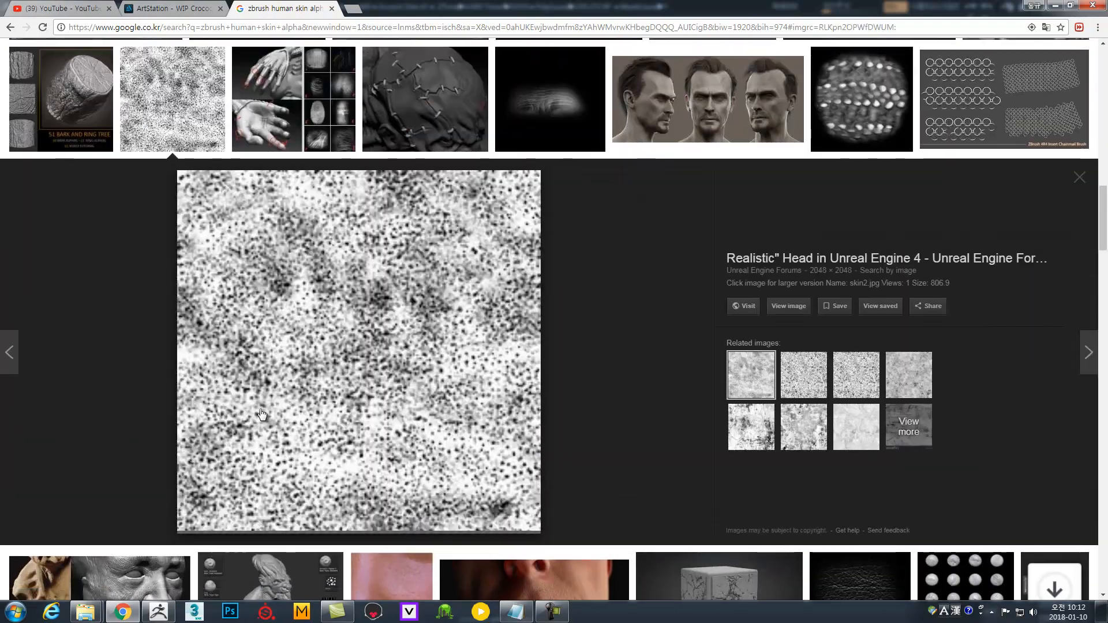
{"action": "left_click", "coordinate": [798, 368]}
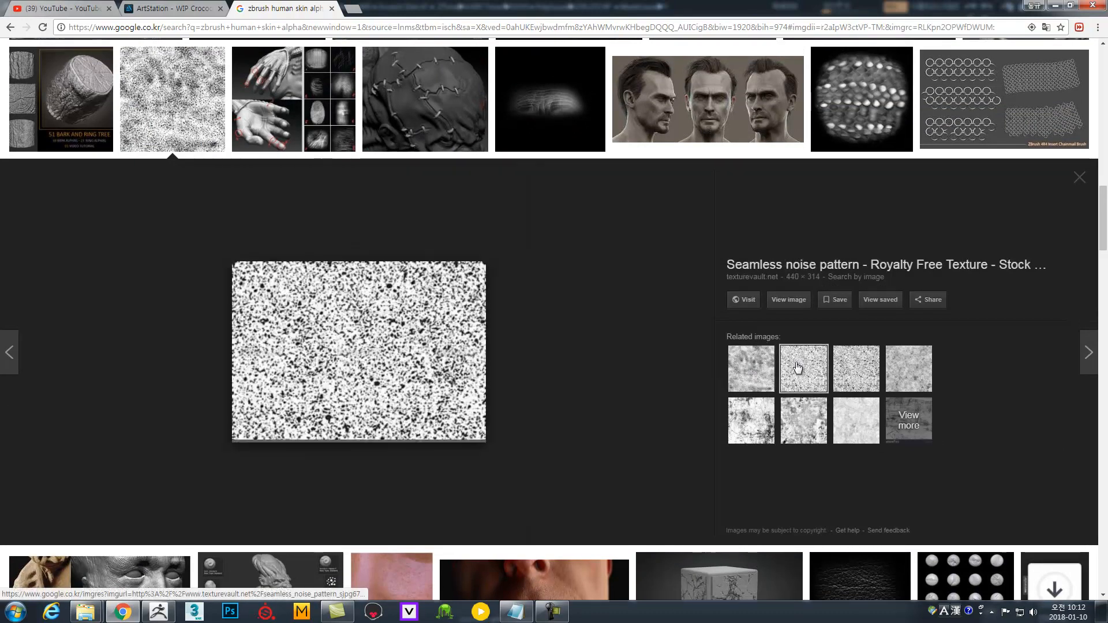
{"action": "left_click", "coordinate": [856, 372]}
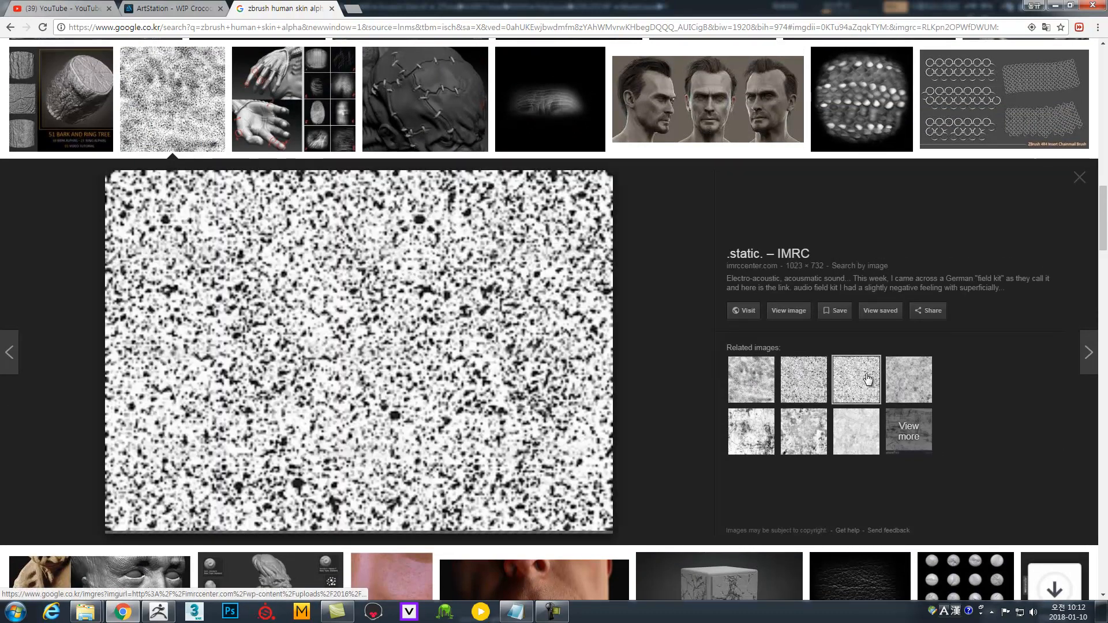
{"action": "left_click", "coordinate": [900, 382]}
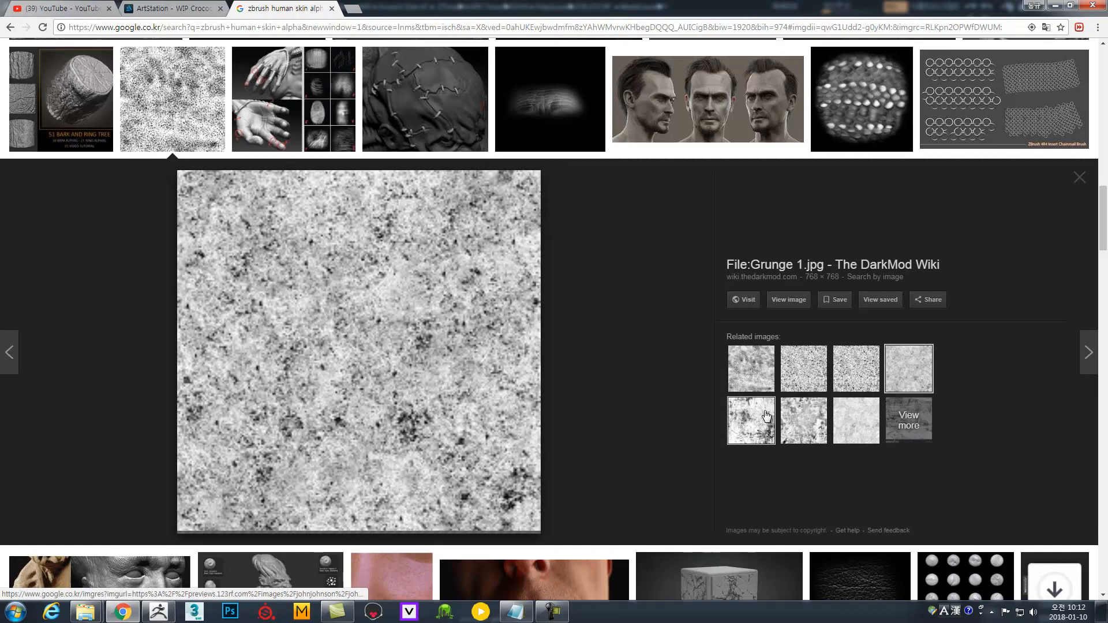
{"action": "left_click", "coordinate": [765, 416]}
{"action": "left_click", "coordinate": [805, 420]}
{"action": "left_click", "coordinate": [866, 426]}
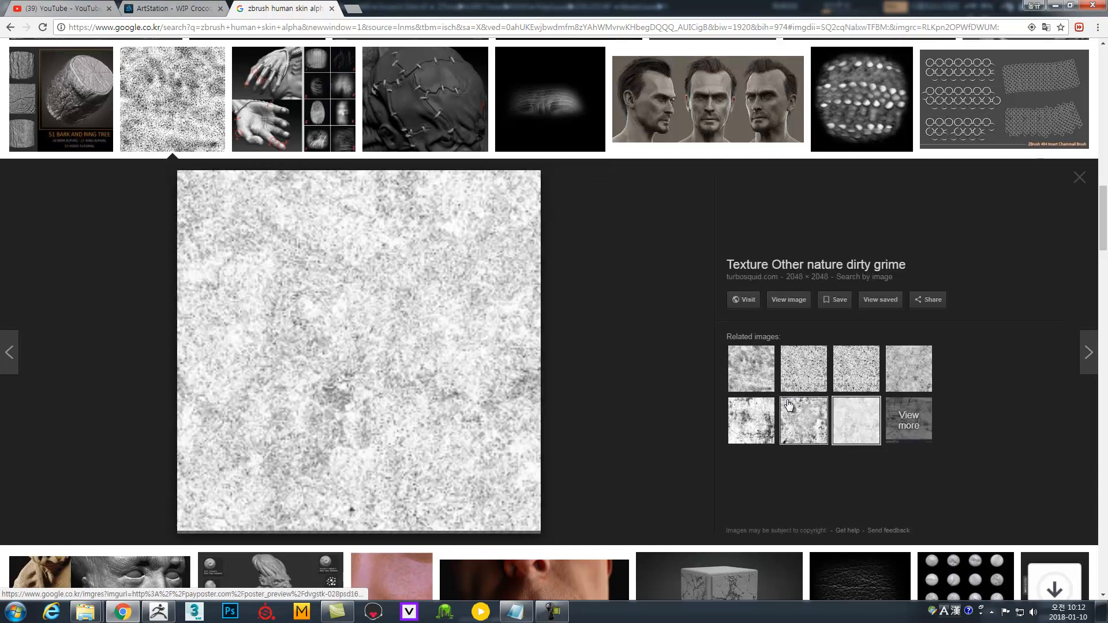
{"action": "left_click", "coordinate": [751, 384]}
Scroll back up to the top of the skin alpha image results.
{"action": "scroll", "coordinate": [690, 381], "scroll_direction": "up", "scroll_amount": 2}
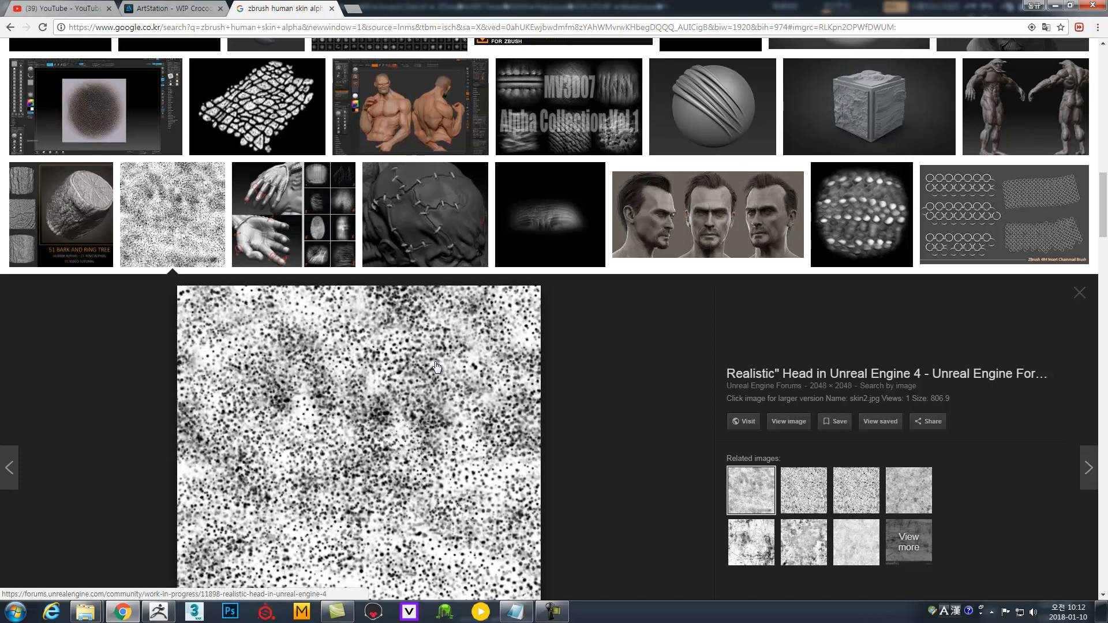
{"action": "scroll", "coordinate": [441, 367], "scroll_direction": "up", "scroll_amount": 3}
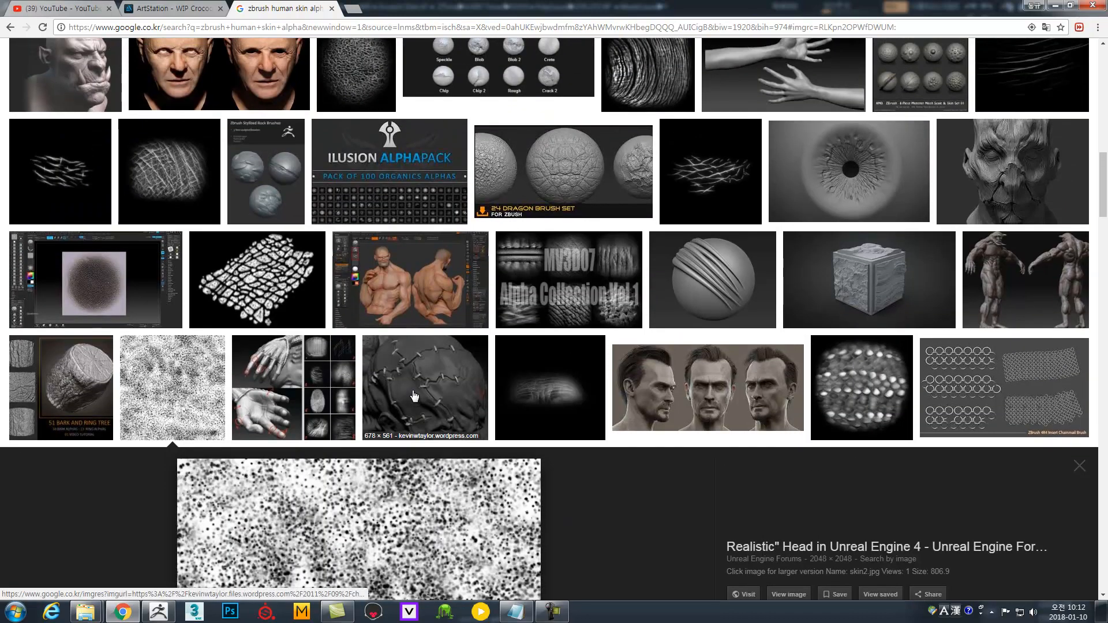
{"action": "scroll", "coordinate": [413, 396], "scroll_direction": "up", "scroll_amount": 3}
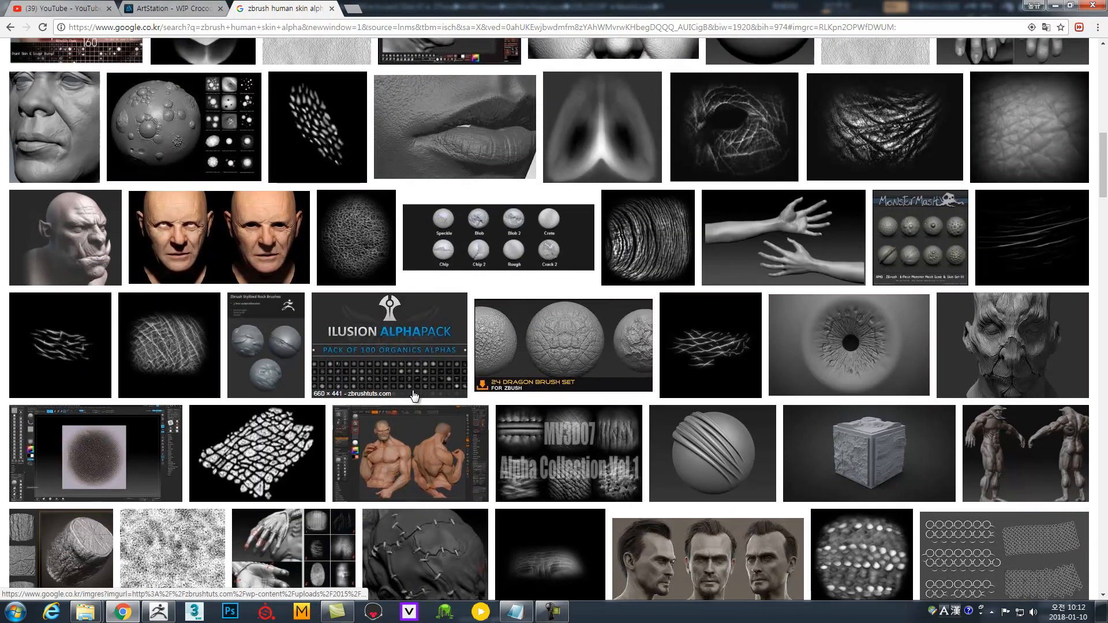
{"action": "scroll", "coordinate": [413, 396], "scroll_direction": "up", "scroll_amount": 3}
{"action": "scroll", "coordinate": [413, 396], "scroll_direction": "up", "scroll_amount": 3}
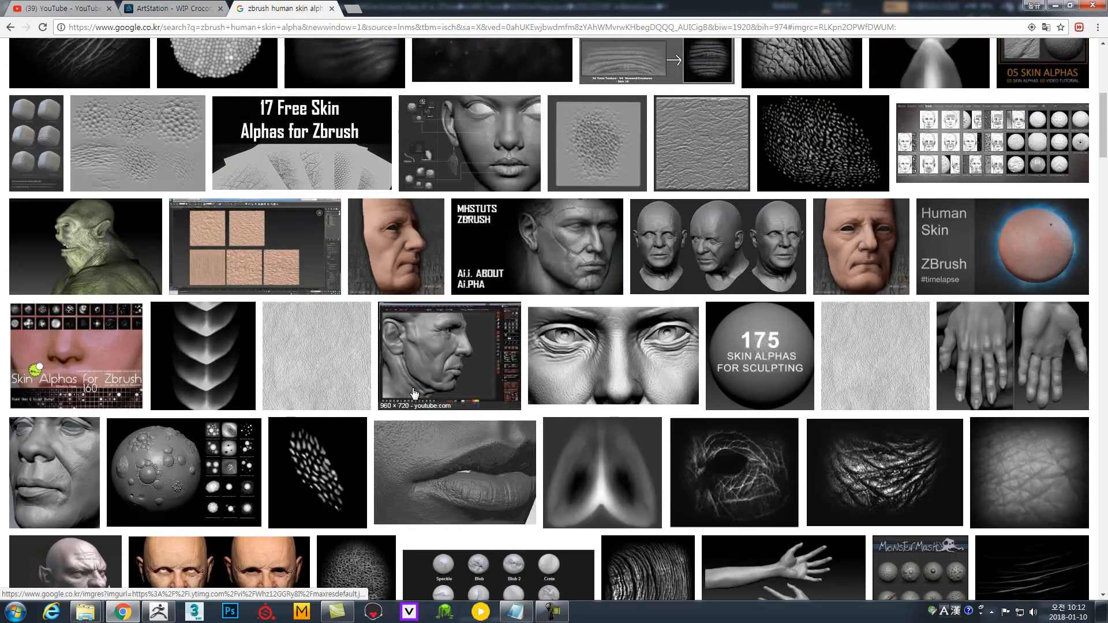
{"action": "scroll", "coordinate": [413, 394], "scroll_direction": "up", "scroll_amount": 4}
{"action": "scroll", "coordinate": [400, 362], "scroll_direction": "up", "scroll_amount": 1}
{"action": "scroll", "coordinate": [228, 249], "scroll_direction": "up", "scroll_amount": 3}
Sign in to CGPeers in a new tab with the account username and password, then open Browse Torrents.
{"action": "left_click", "coordinate": [352, 8]}
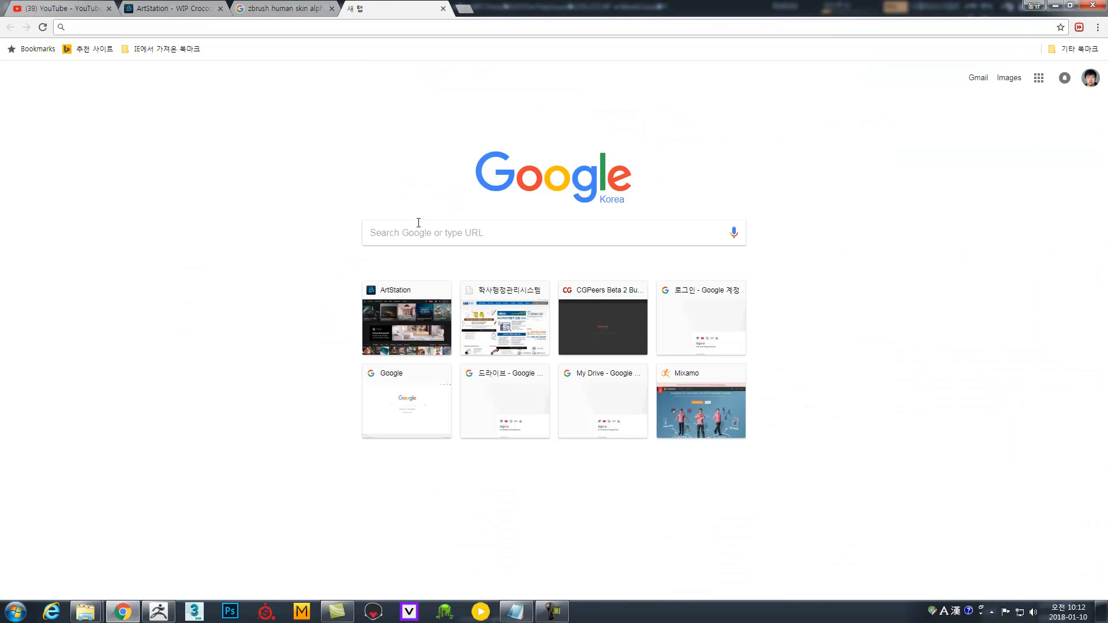
{"action": "left_click", "coordinate": [603, 323]}
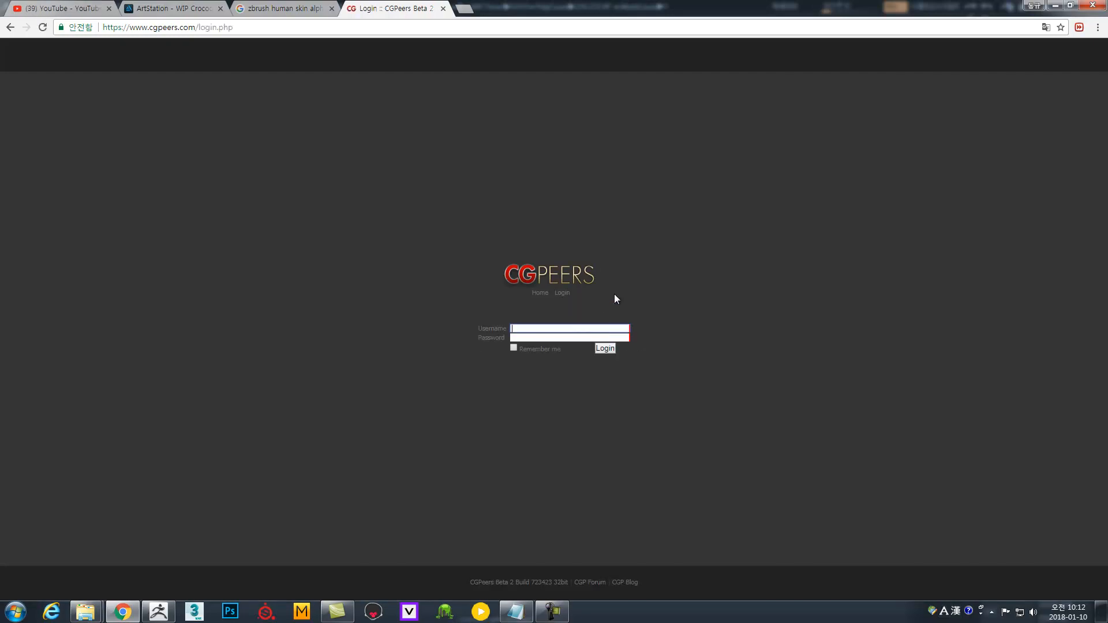
{"action": "type", "text": "sdg9903"}
{"action": "key", "text": "Tab"}
{"action": "type", "text": "**********"}
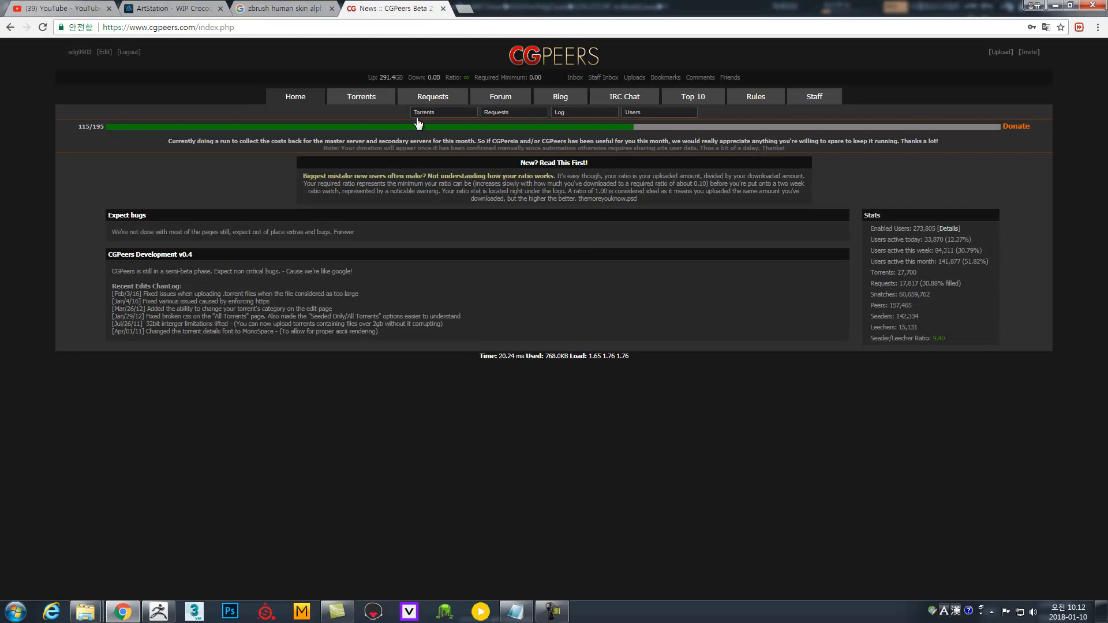
{"action": "left_click", "coordinate": [374, 101]}
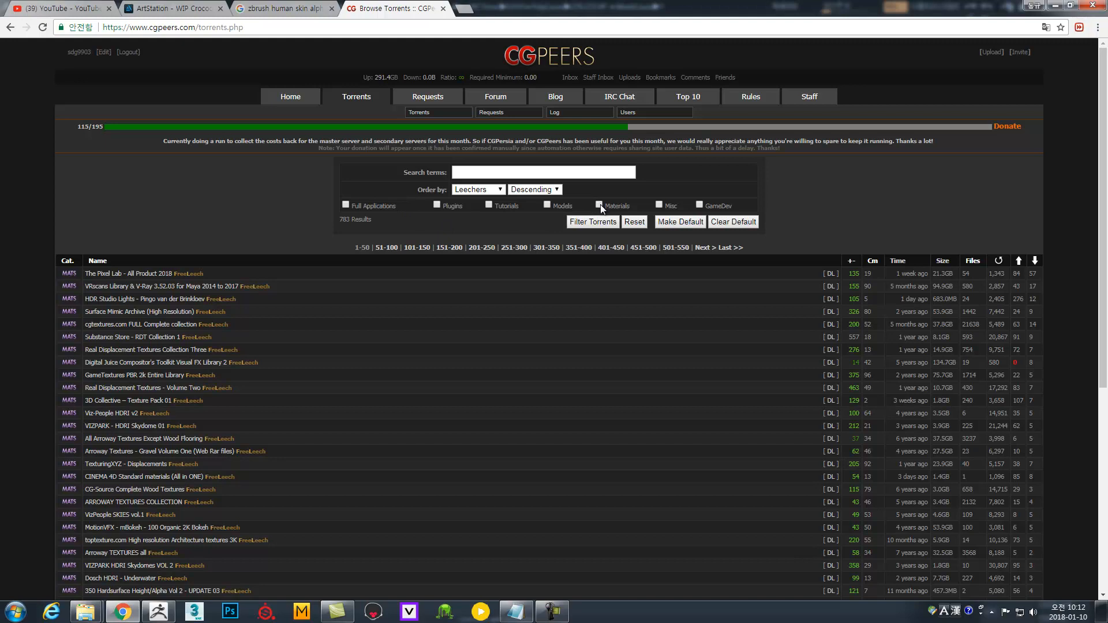
Search CGPeers torrents for 'alpha' and sort the 25 results by seeders, descending.
{"action": "left_click", "coordinate": [523, 173]}
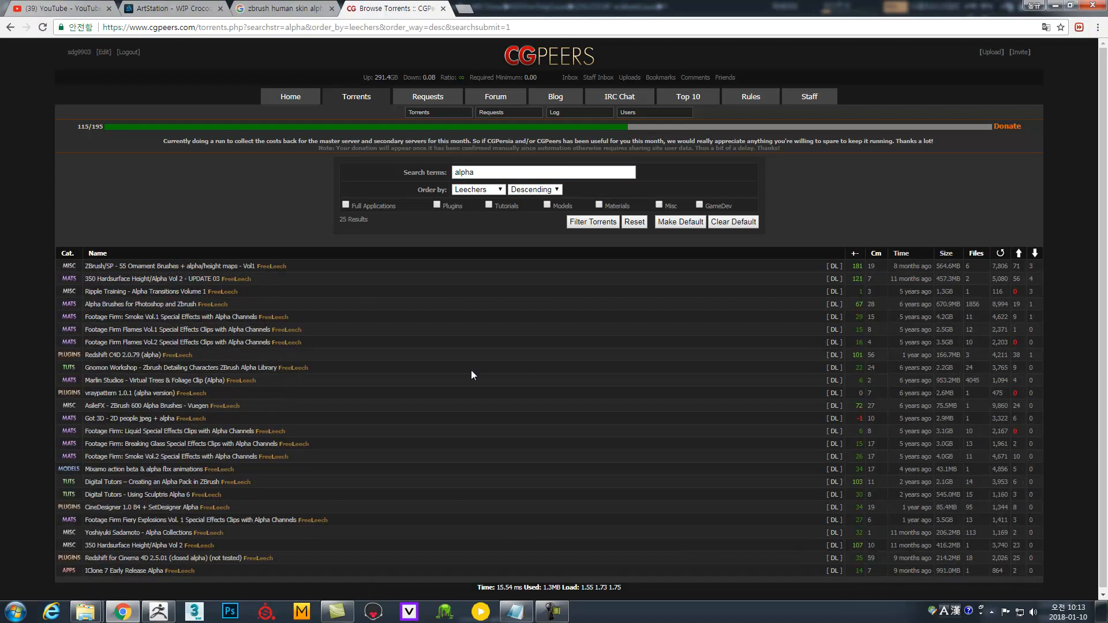
{"action": "scroll", "coordinate": [838, 350], "scroll_direction": "down", "scroll_amount": 1}
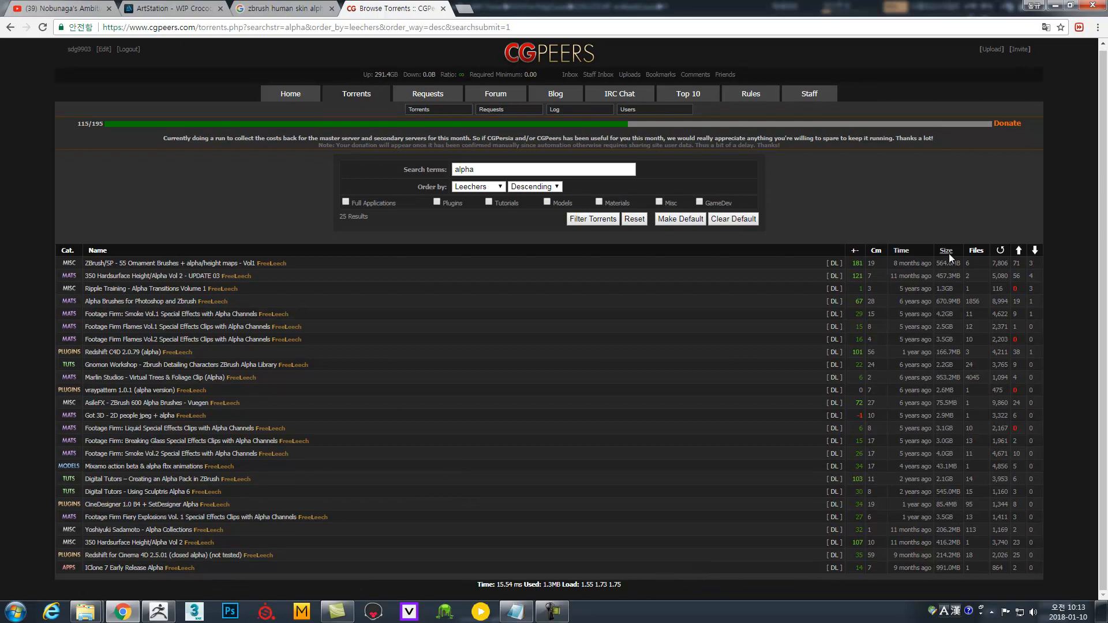
{"action": "left_click", "coordinate": [1018, 252]}
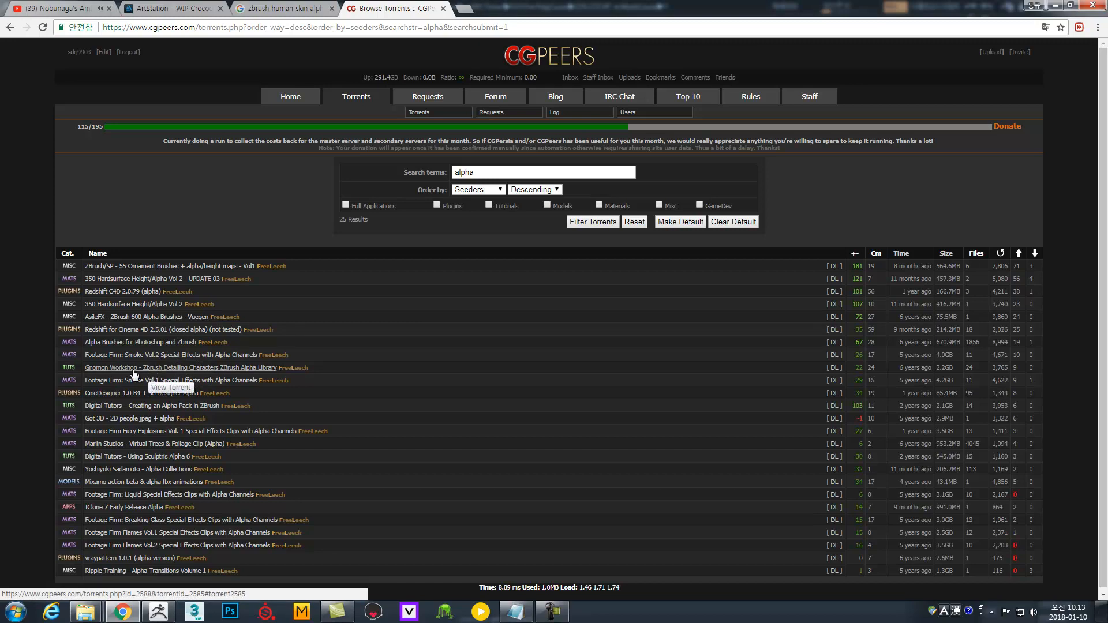
Review the Gnomon Workshop Characters ZBrush Alpha Library torrent page, selecting its title text.
{"action": "left_click", "coordinate": [112, 369]}
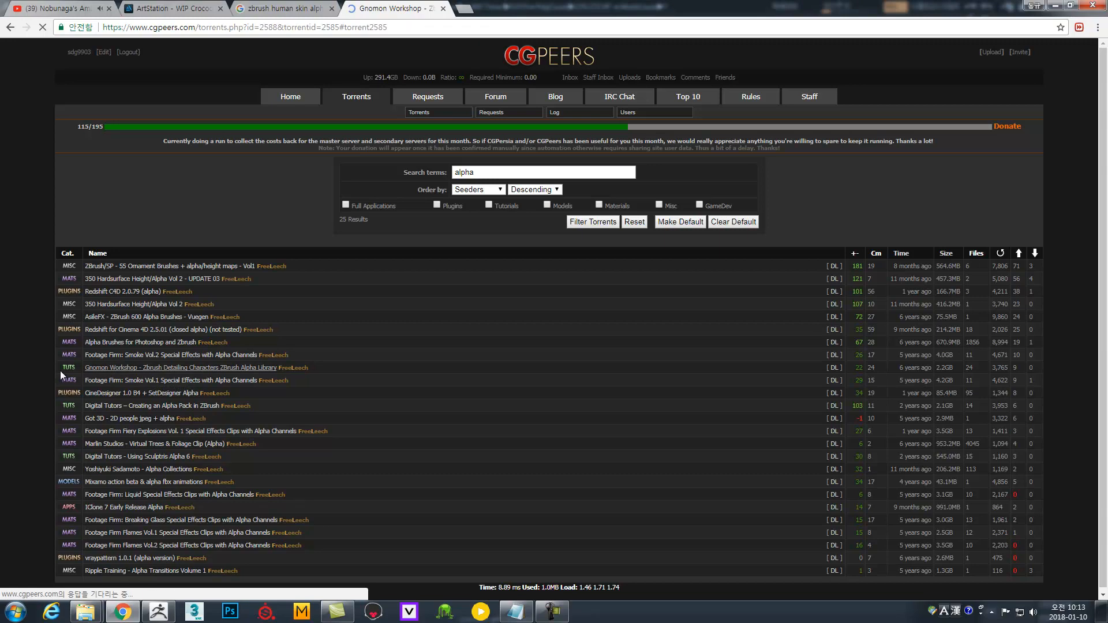
{"action": "scroll", "coordinate": [128, 366], "scroll_direction": "up", "scroll_amount": 3}
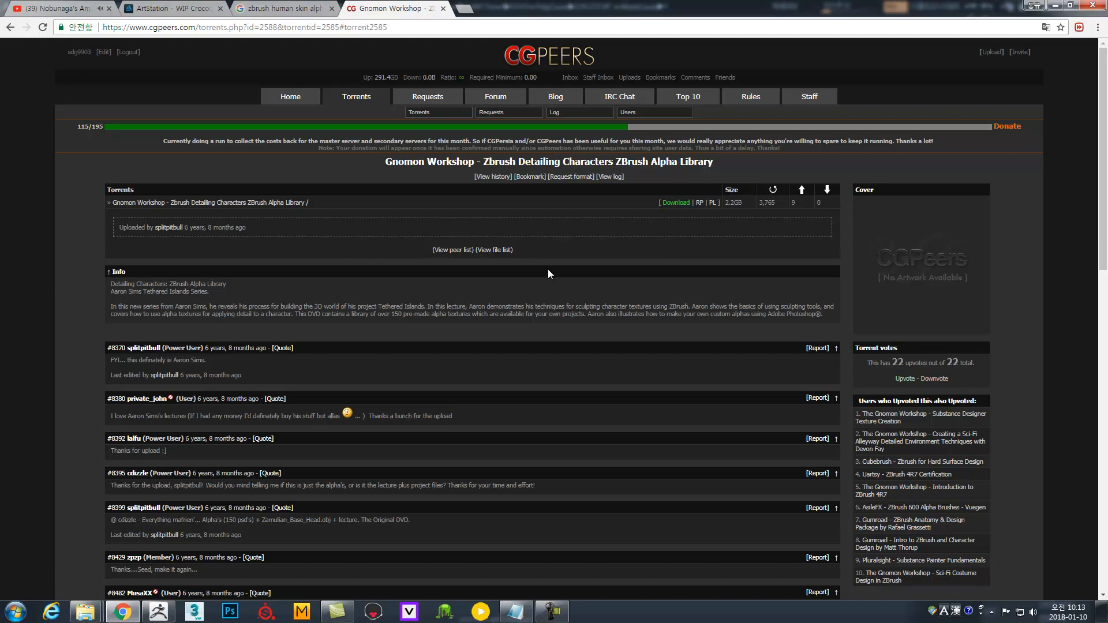
{"action": "left_click_drag", "start_coordinate": [718, 167], "coordinate": [670, 161]}
{"action": "left_click_drag", "start_coordinate": [562, 162], "coordinate": [715, 158]}
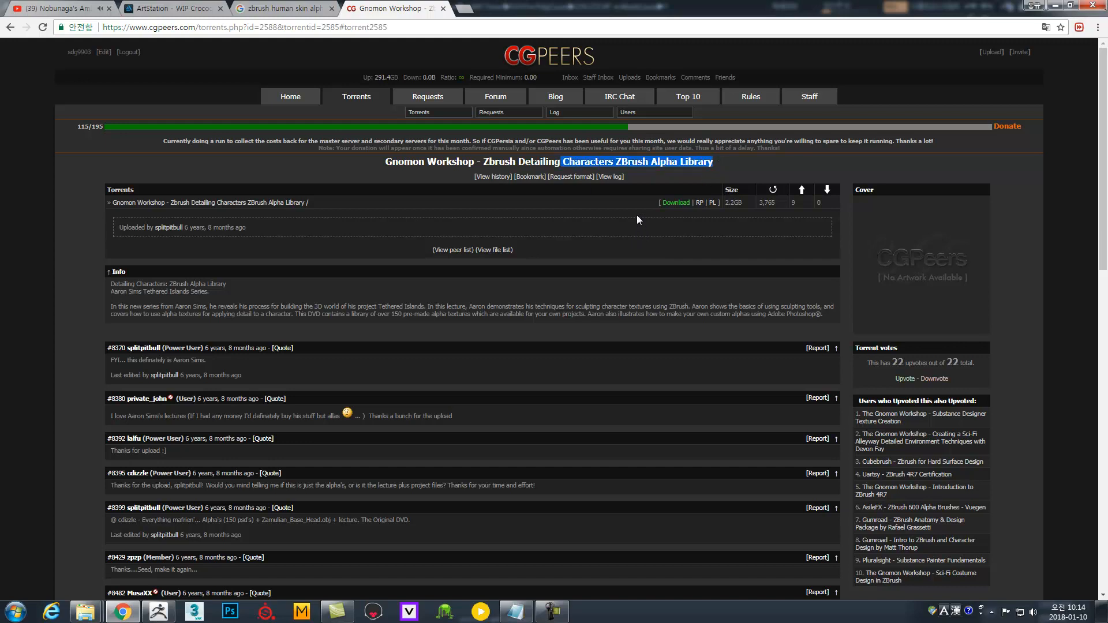
{"action": "scroll", "coordinate": [547, 230], "scroll_direction": "down", "scroll_amount": 4}
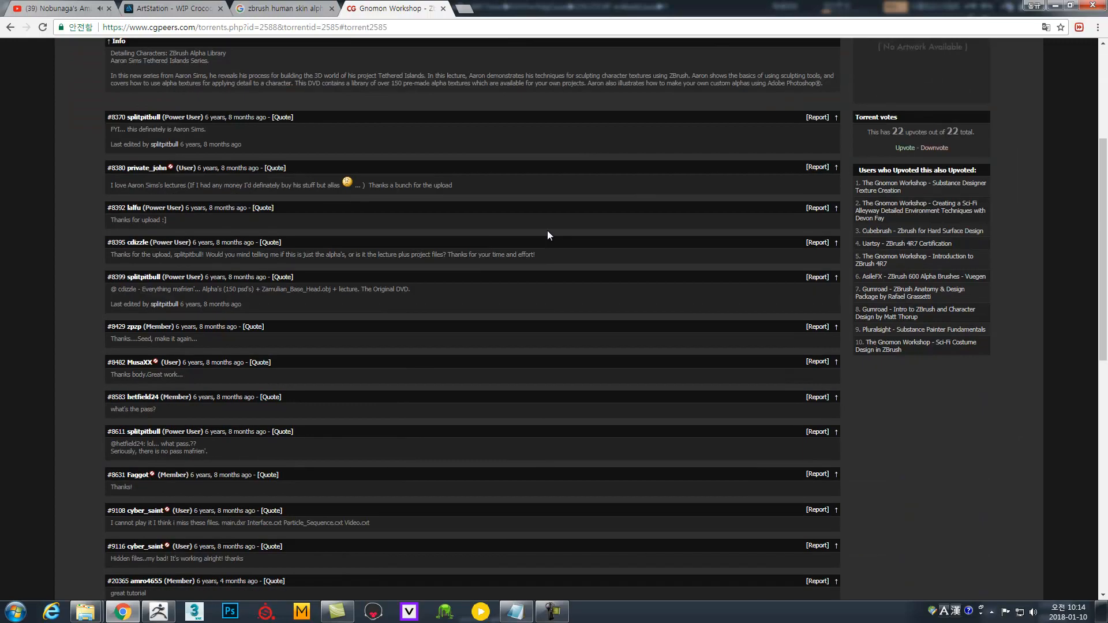
{"action": "scroll", "coordinate": [545, 228], "scroll_direction": "down", "scroll_amount": 4}
{"action": "scroll", "coordinate": [539, 224], "scroll_direction": "up", "scroll_amount": 8}
{"action": "left_click", "coordinate": [670, 219]}
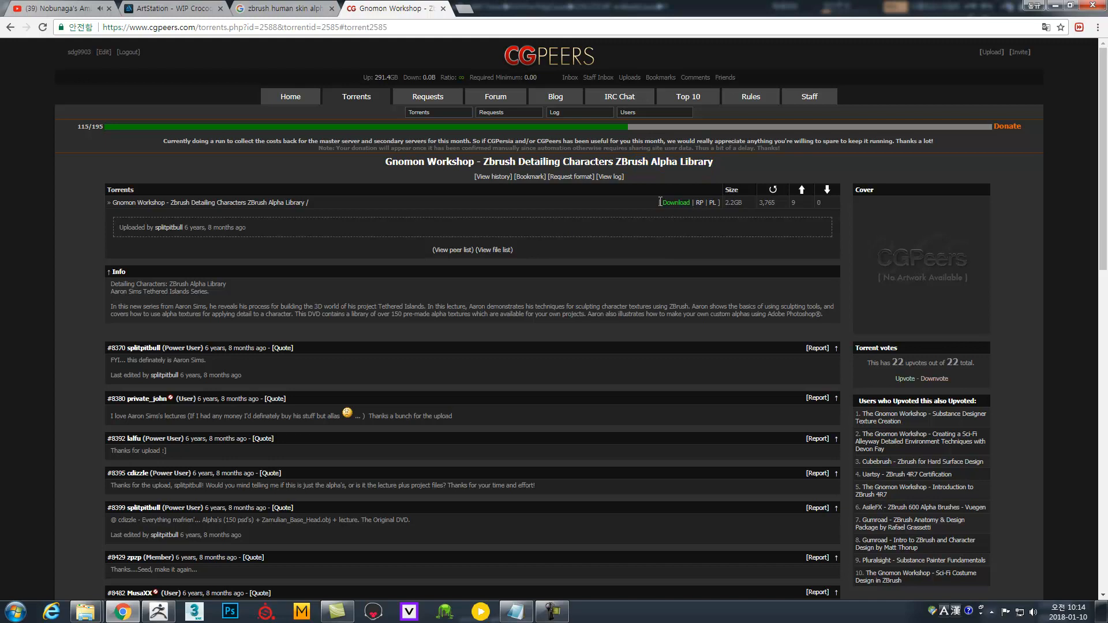
Return to the Google Images 'zbrush human skin alpha' results, then shrink the browser window.
{"action": "left_click", "coordinate": [310, 10]}
{"action": "scroll", "coordinate": [495, 98], "scroll_direction": "down", "scroll_amount": 15}
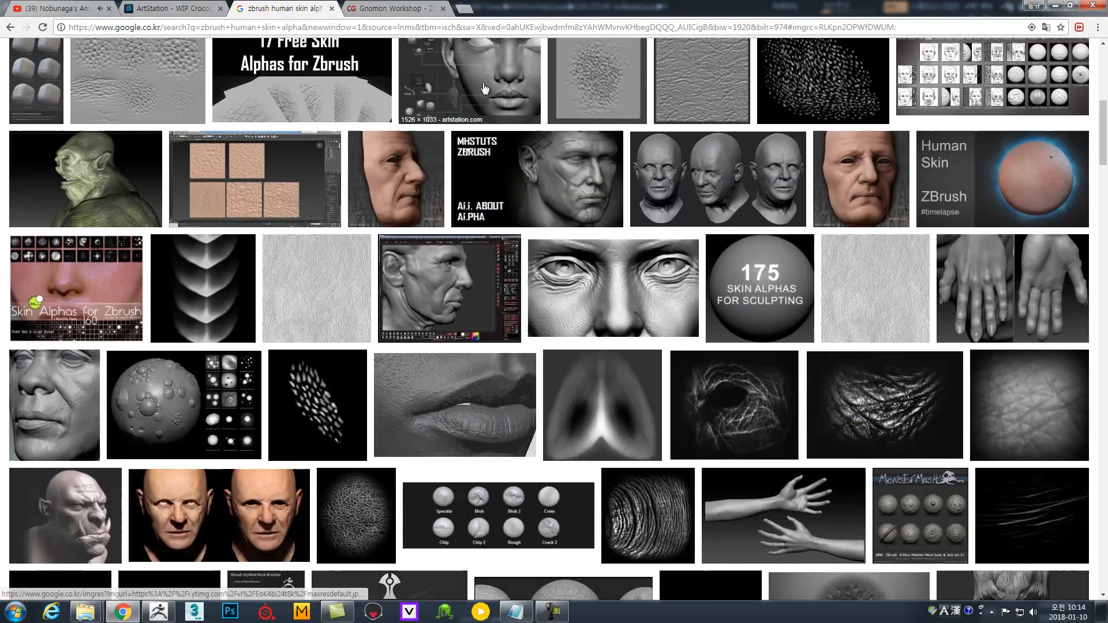
{"action": "scroll", "coordinate": [575, 215], "scroll_direction": "up", "scroll_amount": 15}
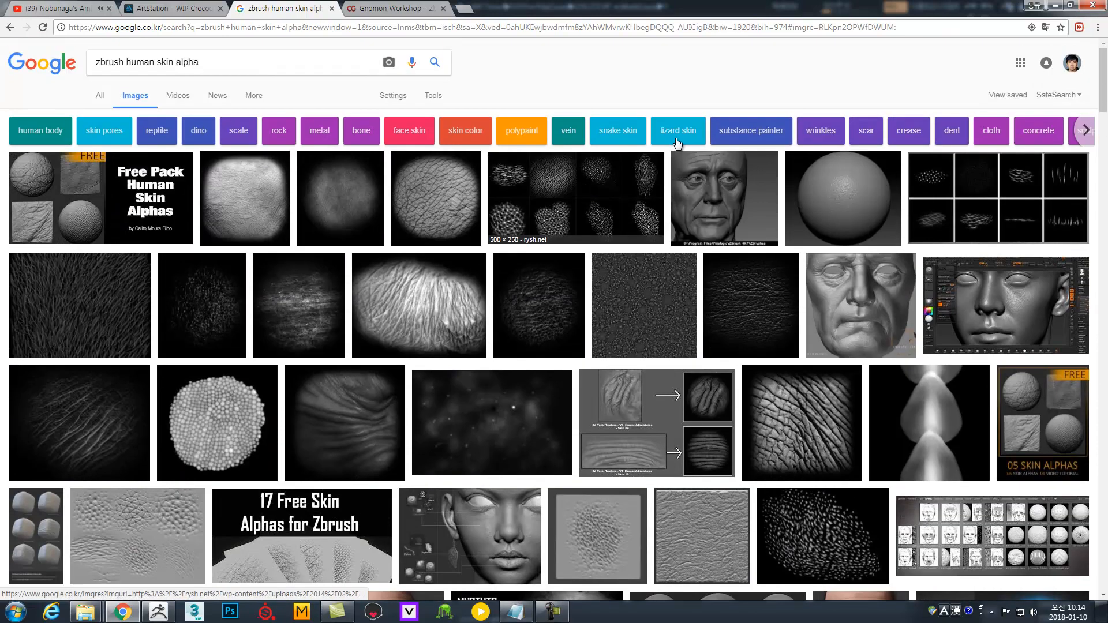
{"action": "left_click", "coordinate": [1069, 6]}
In the file browser, collapse the other folders and show the animal alphas folder contents.
{"action": "left_click", "coordinate": [803, 24]}
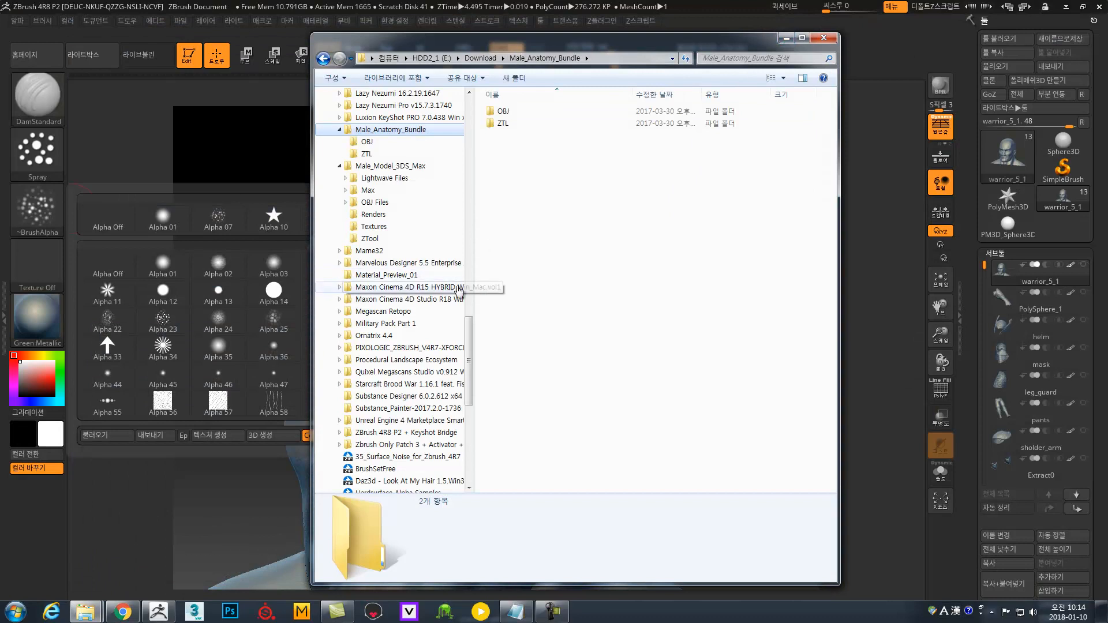
{"action": "scroll", "coordinate": [435, 312], "scroll_direction": "up", "scroll_amount": 6}
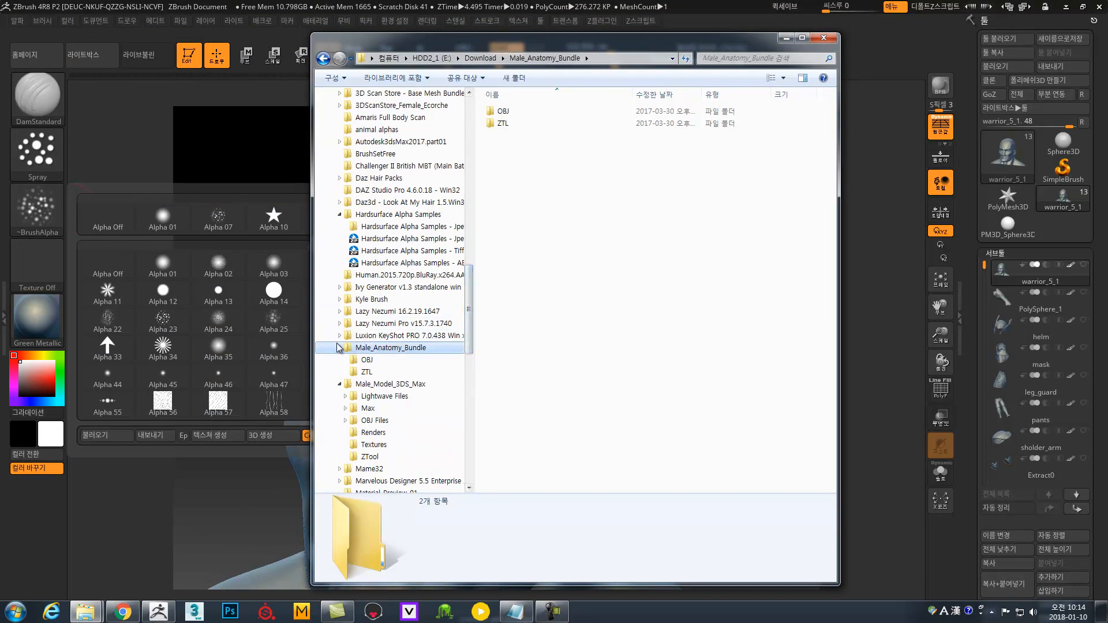
{"action": "left_click", "coordinate": [337, 348]}
{"action": "left_click", "coordinate": [339, 359]}
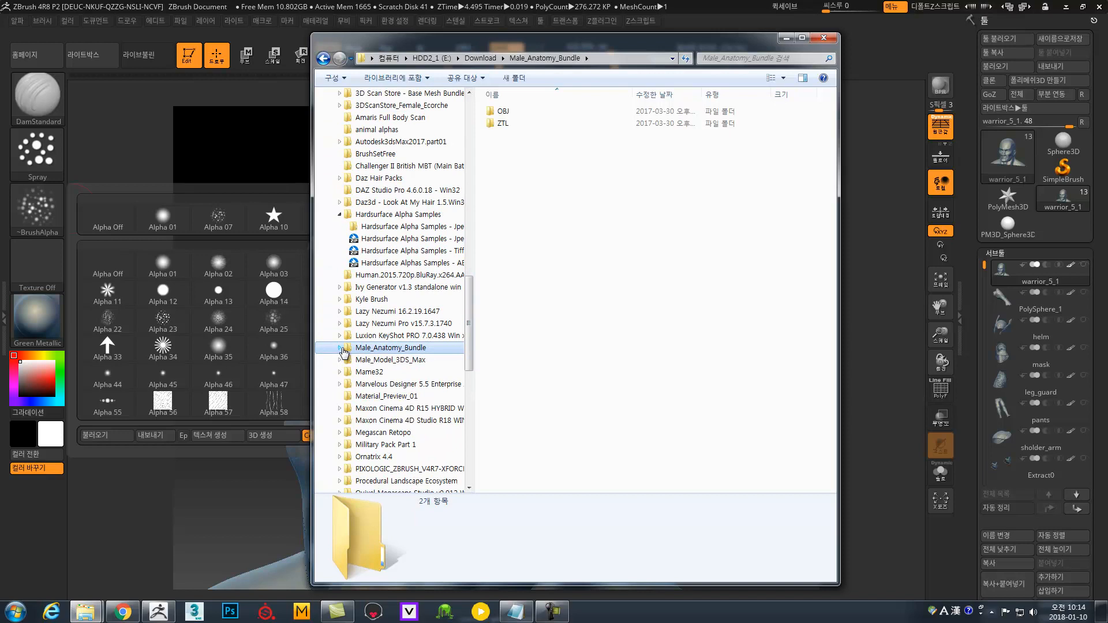
{"action": "left_click", "coordinate": [339, 214]}
{"action": "scroll", "coordinate": [374, 267], "scroll_direction": "up", "scroll_amount": 6}
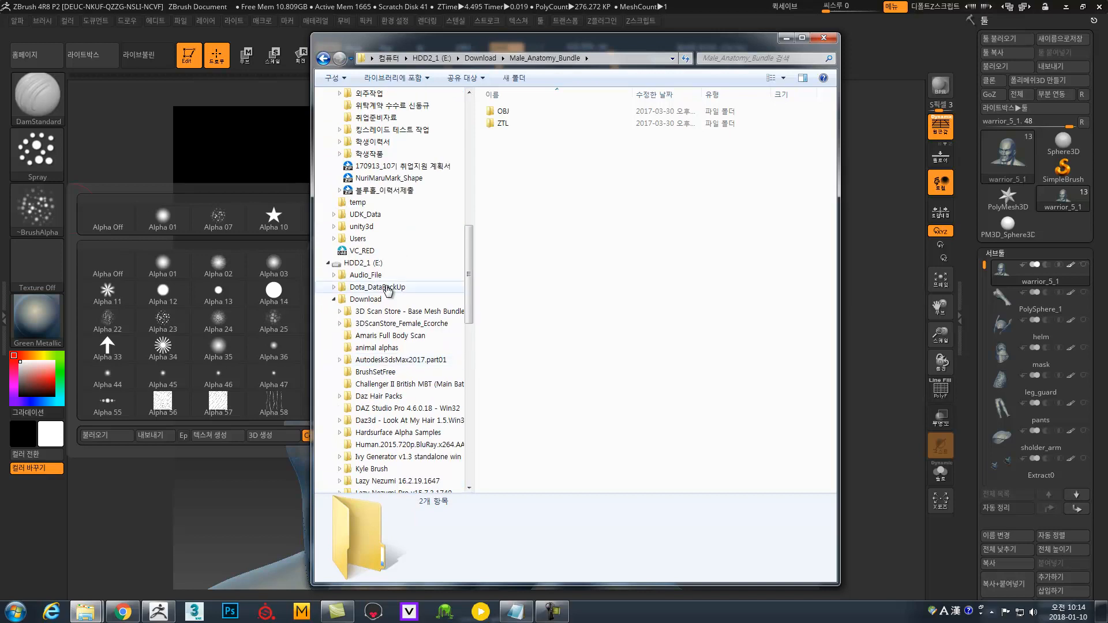
{"action": "left_click", "coordinate": [390, 351]}
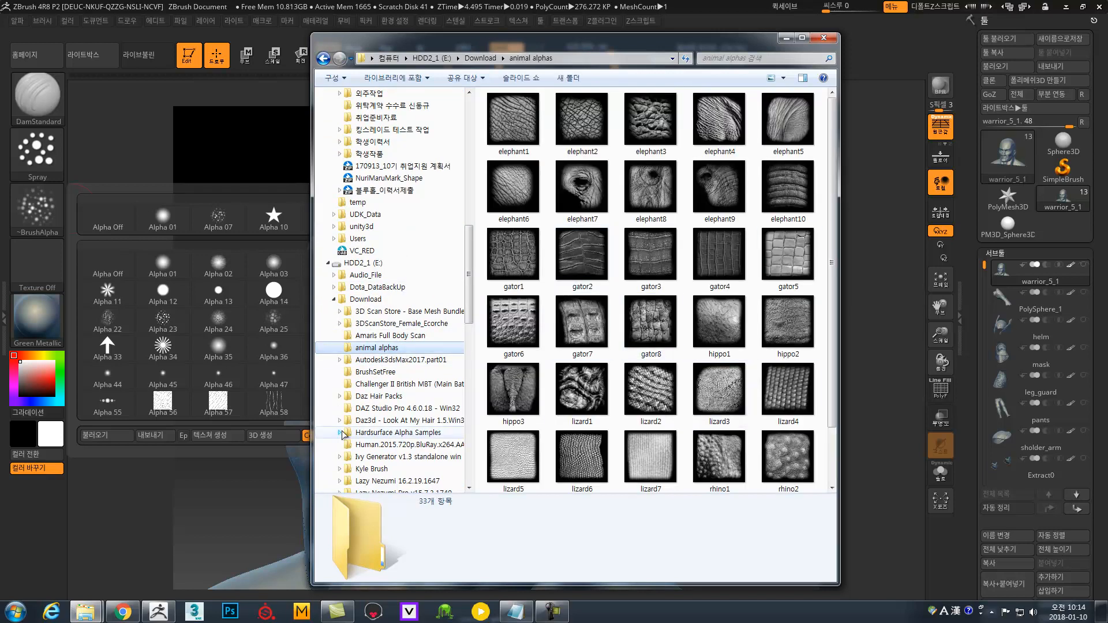
Back in ZBrush, start an alpha import from the brush alpha picker.
{"action": "left_click", "coordinate": [154, 455]}
{"action": "left_click", "coordinate": [36, 211]}
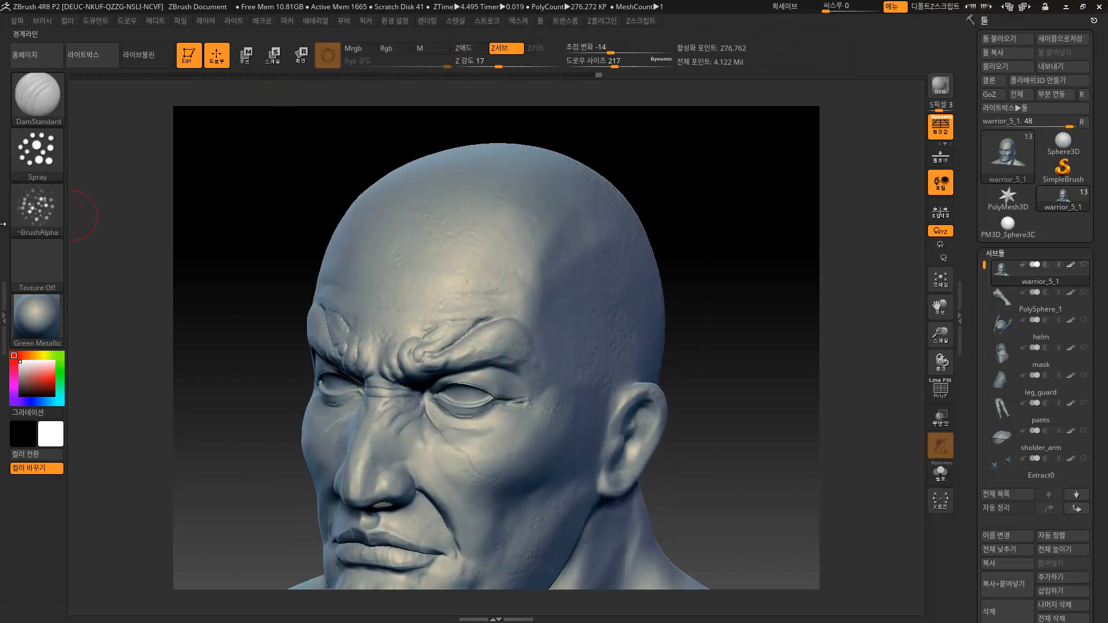
{"action": "left_click", "coordinate": [54, 213]}
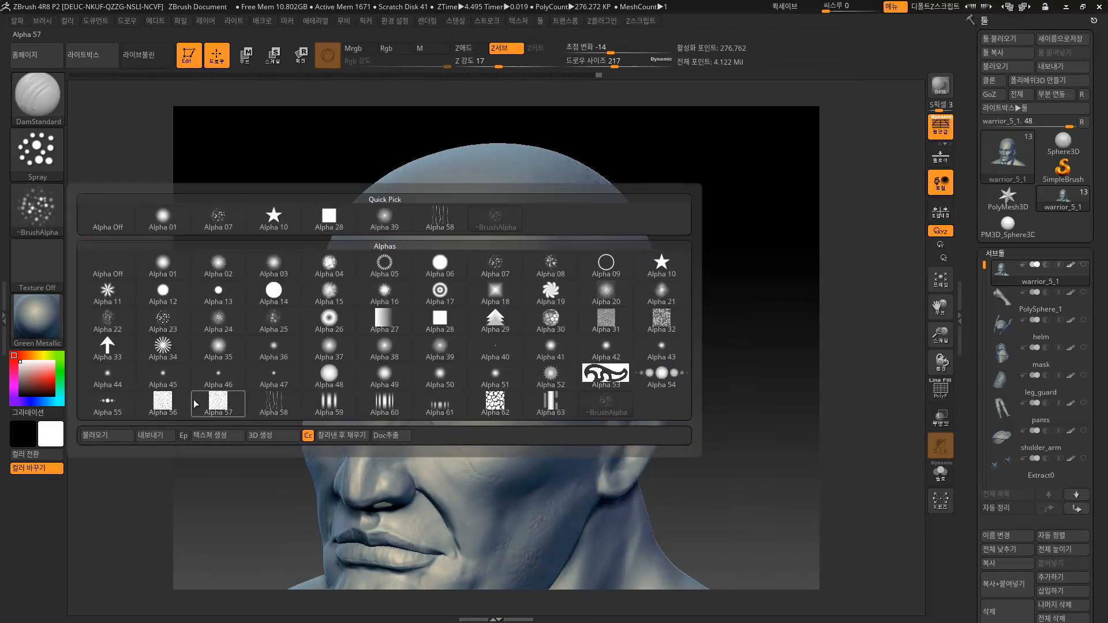
{"action": "left_click", "coordinate": [122, 433]}
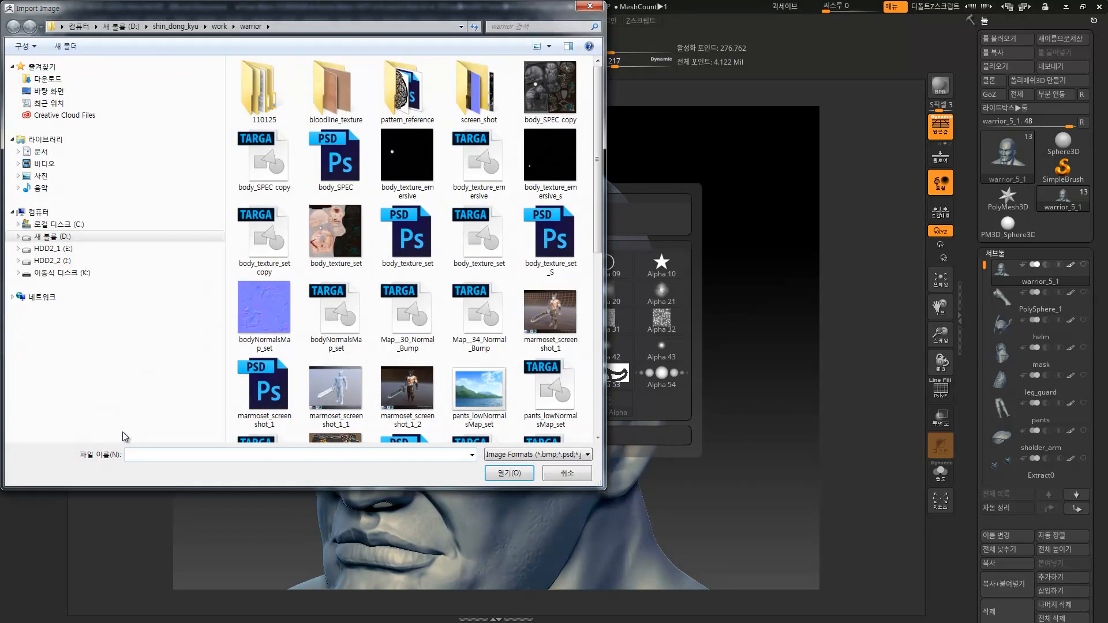
{"action": "left_click", "coordinate": [596, 265]}
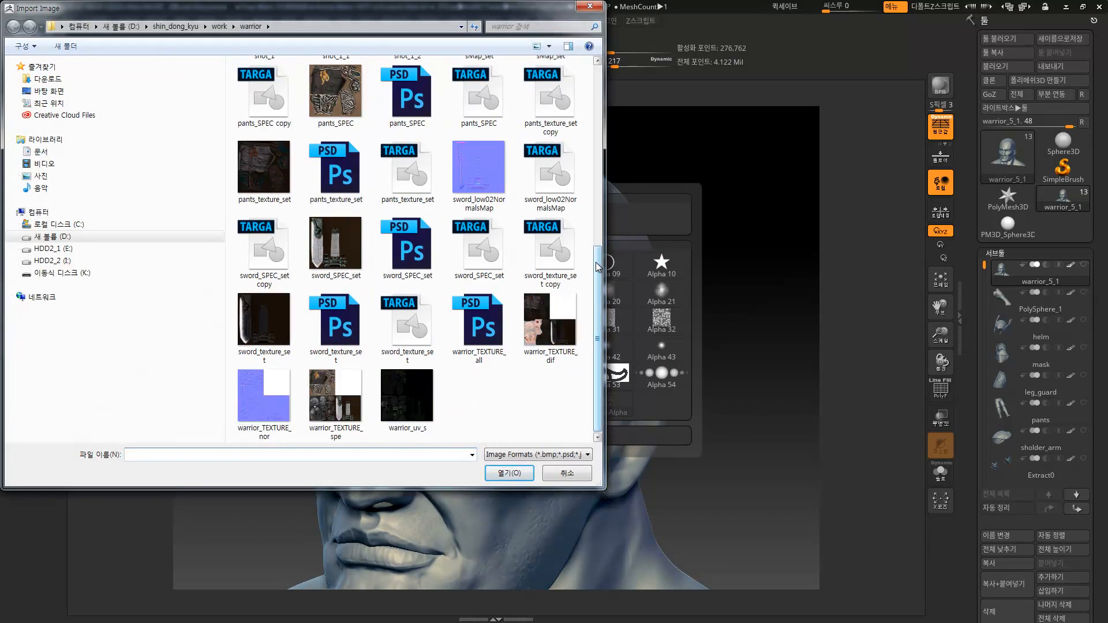
Load hippo2 from E:\Download\animal alphas as the brush alpha.
{"action": "left_click", "coordinate": [53, 248]}
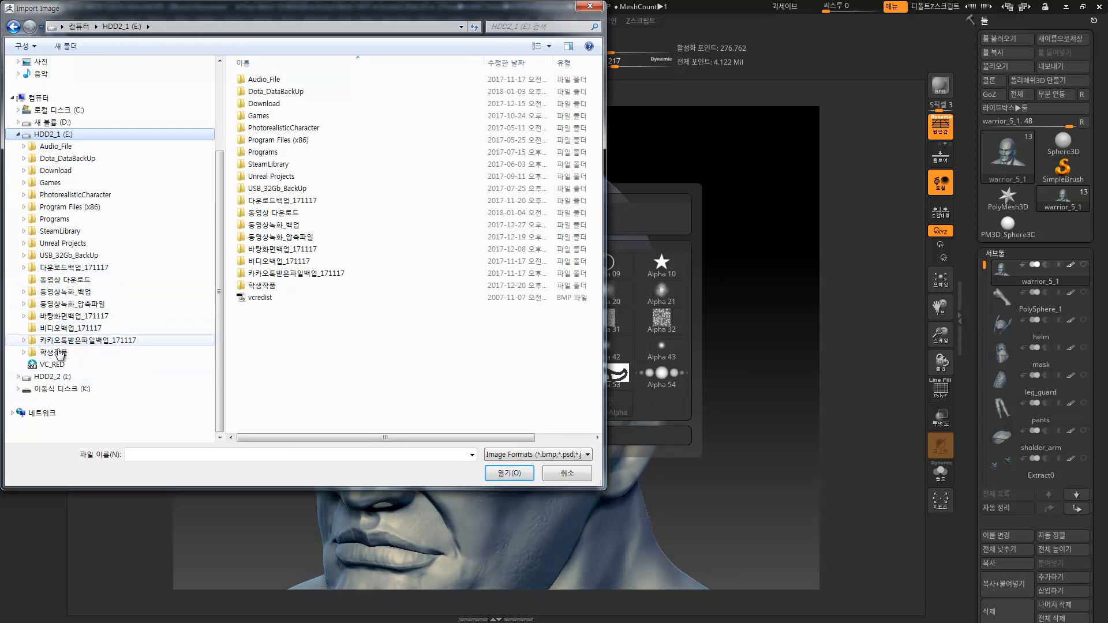
{"action": "left_click", "coordinate": [54, 170]}
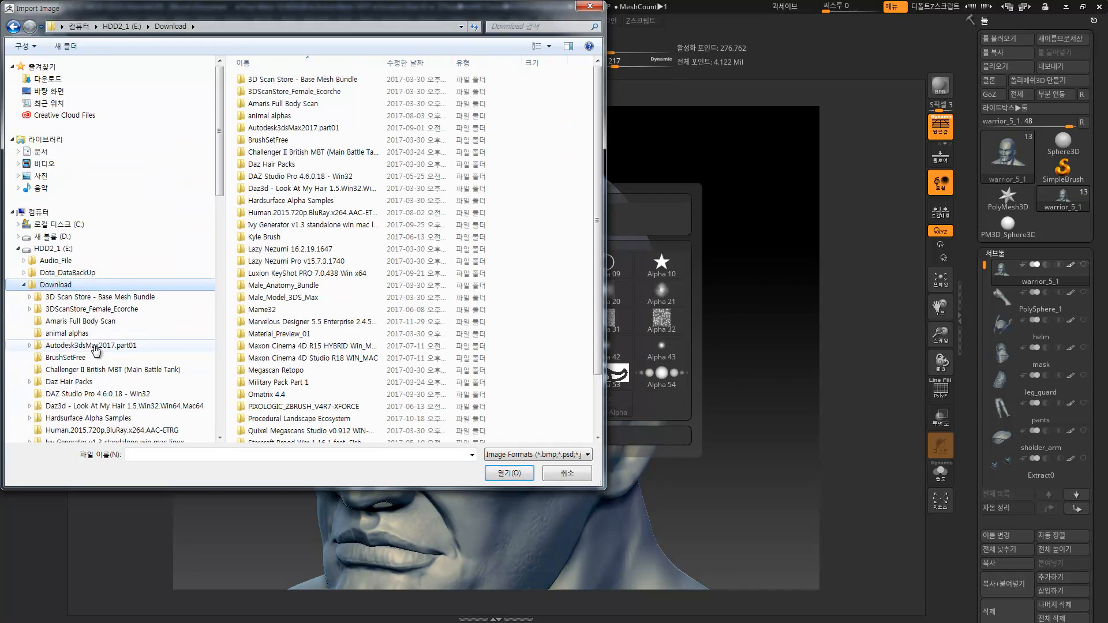
{"action": "left_click", "coordinate": [67, 333]}
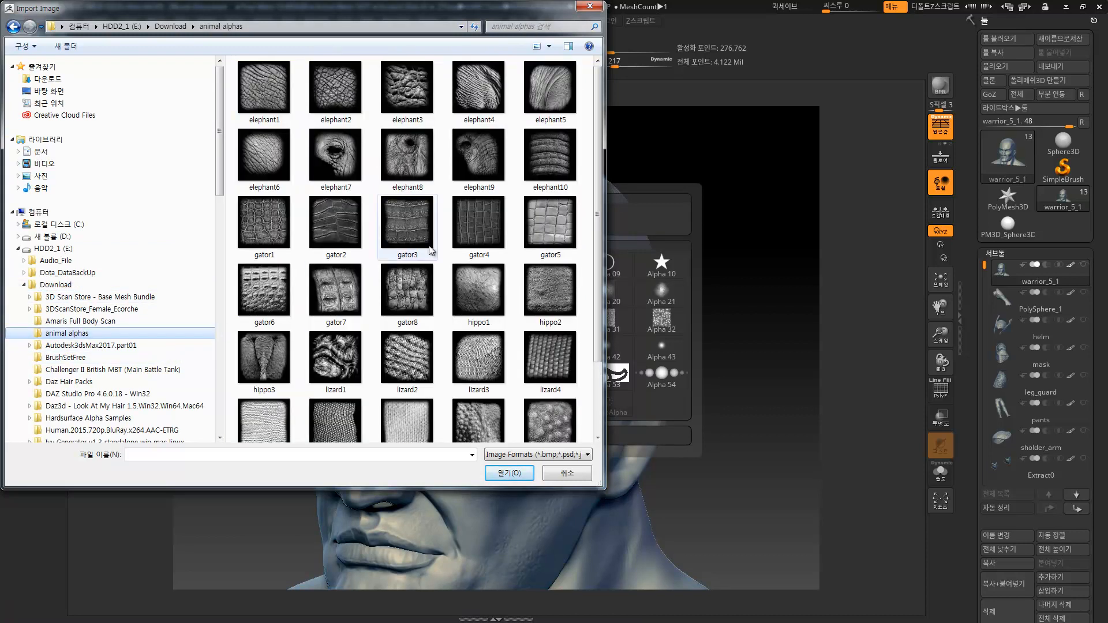
{"action": "left_click_drag", "start_coordinate": [593, 178], "coordinate": [589, 255]}
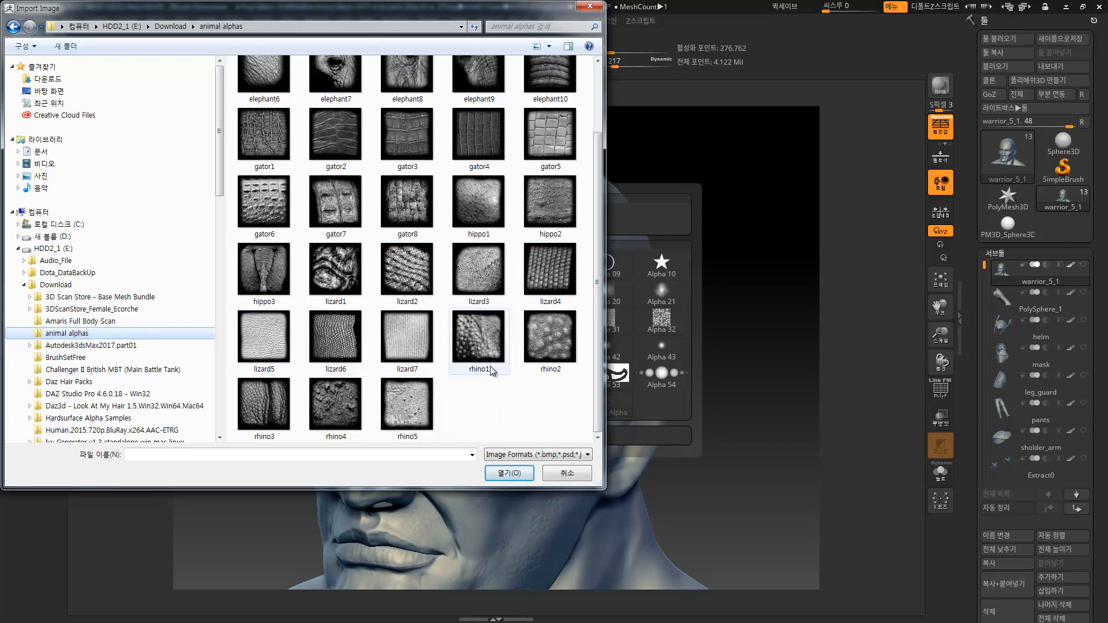
{"action": "left_click_drag", "start_coordinate": [599, 214], "coordinate": [599, 171]}
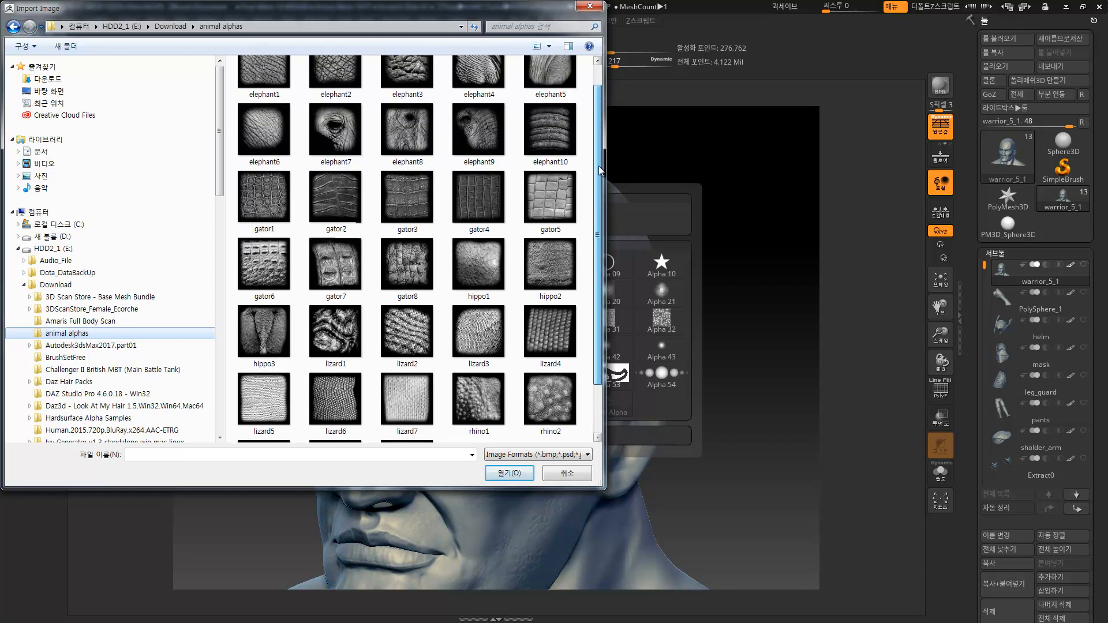
{"action": "left_click", "coordinate": [536, 287]}
{"action": "left_click", "coordinate": [508, 473]}
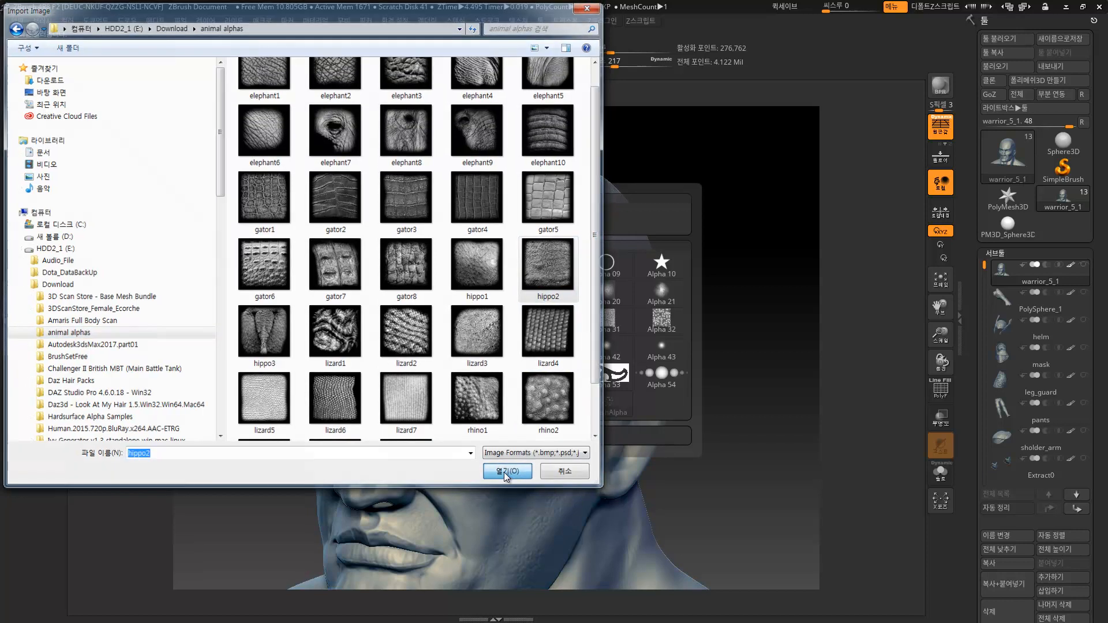
{"action": "mouse_move", "coordinate": [52, 216]}
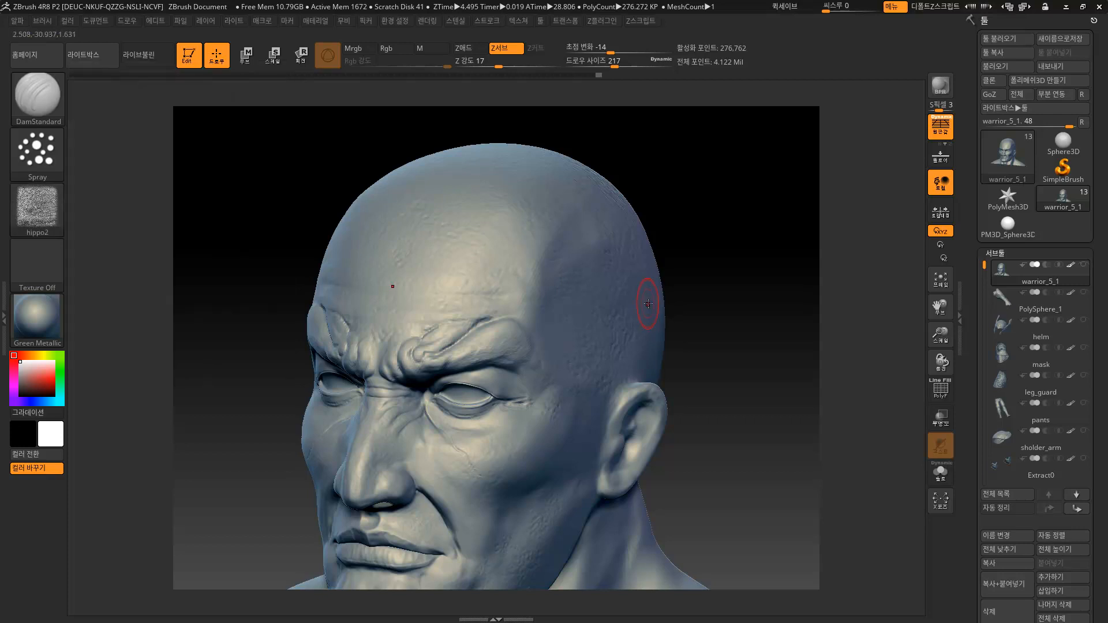
Switch the stroke to DragRect and step Undo History forward to the detailed head sculpt.
{"action": "left_click", "coordinate": [37, 151]}
{"action": "left_click", "coordinate": [168, 165]}
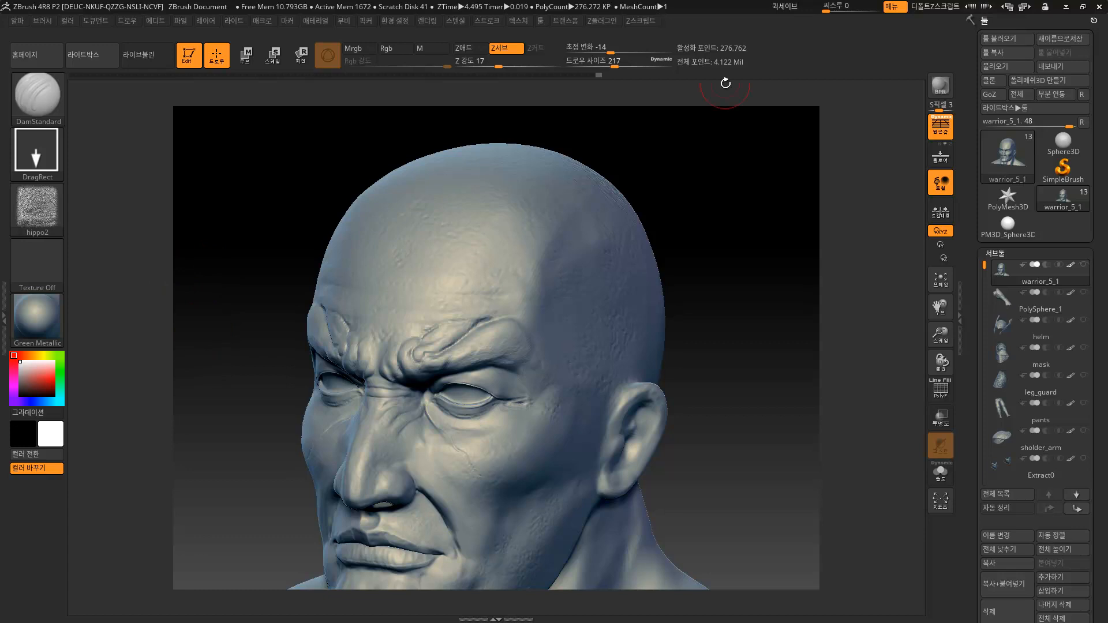
{"action": "left_click", "coordinate": [72, 75]}
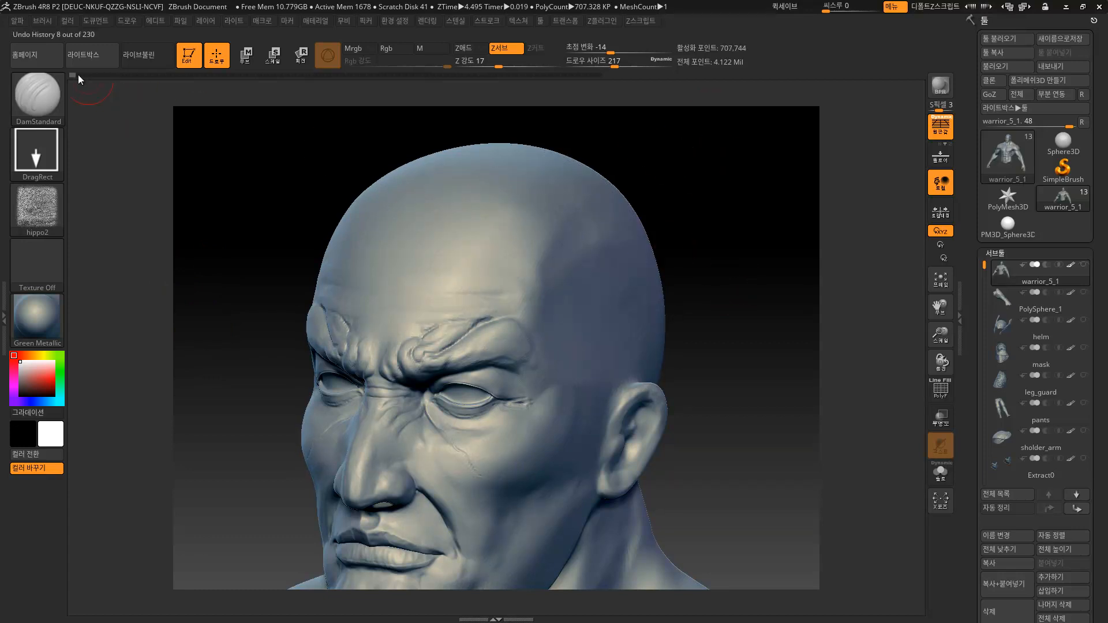
{"action": "left_click", "coordinate": [79, 75]}
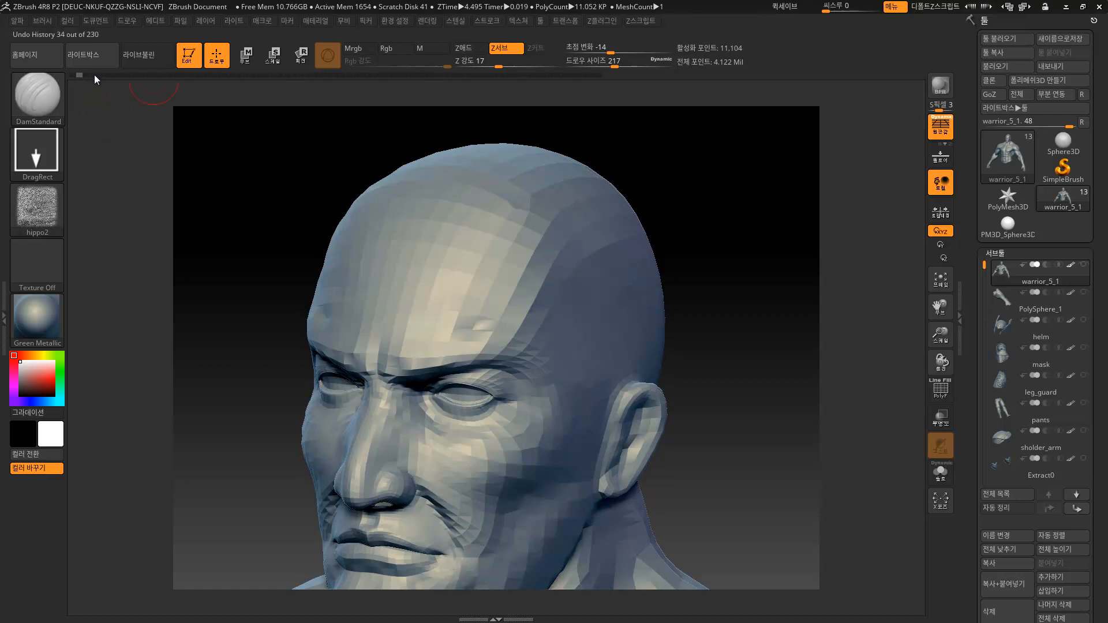
{"action": "left_click", "coordinate": [95, 75]}
{"action": "left_click", "coordinate": [99, 75]}
{"action": "left_click", "coordinate": [106, 76]}
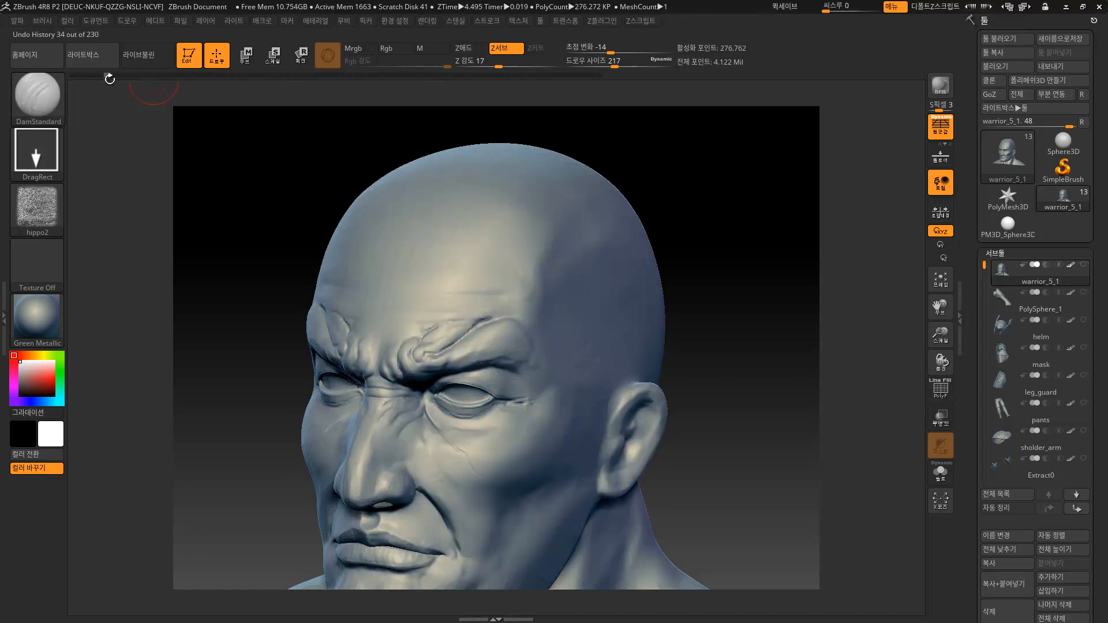
{"action": "left_click", "coordinate": [93, 75]}
With Persp off, stamp the hippo noise alpha across the skull and accept discarding later history.
{"action": "left_click_drag", "start_coordinate": [746, 268], "coordinate": [603, 182], "text": "alt"}
{"action": "left_click", "coordinate": [939, 126]}
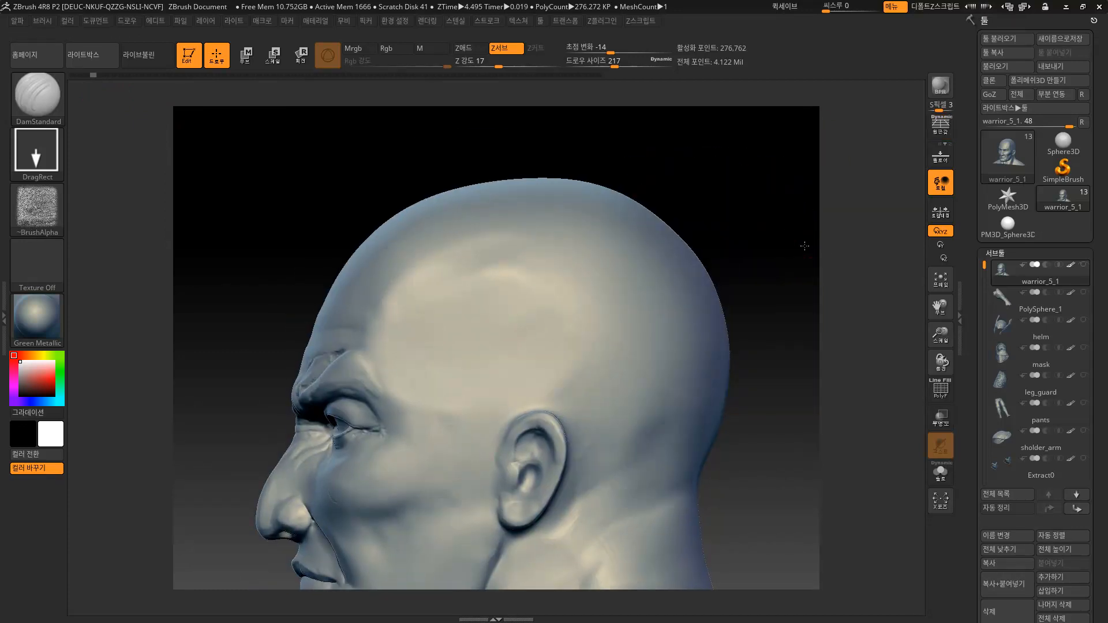
{"action": "left_click_drag", "start_coordinate": [753, 256], "coordinate": [729, 233], "text": "alt"}
{"action": "left_click_drag", "start_coordinate": [474, 252], "coordinate": [478, 293]}
{"action": "left_click_drag", "start_coordinate": [490, 352], "coordinate": [555, 601]}
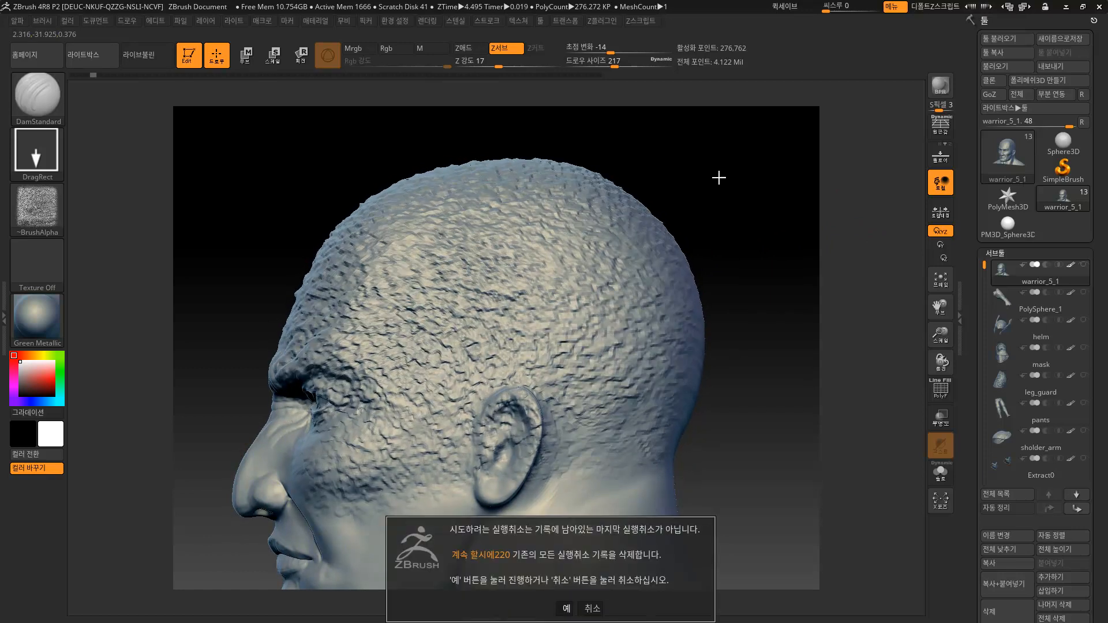
{"action": "left_click", "coordinate": [565, 608]}
{"action": "left_click_drag", "start_coordinate": [749, 226], "coordinate": [747, 310]}
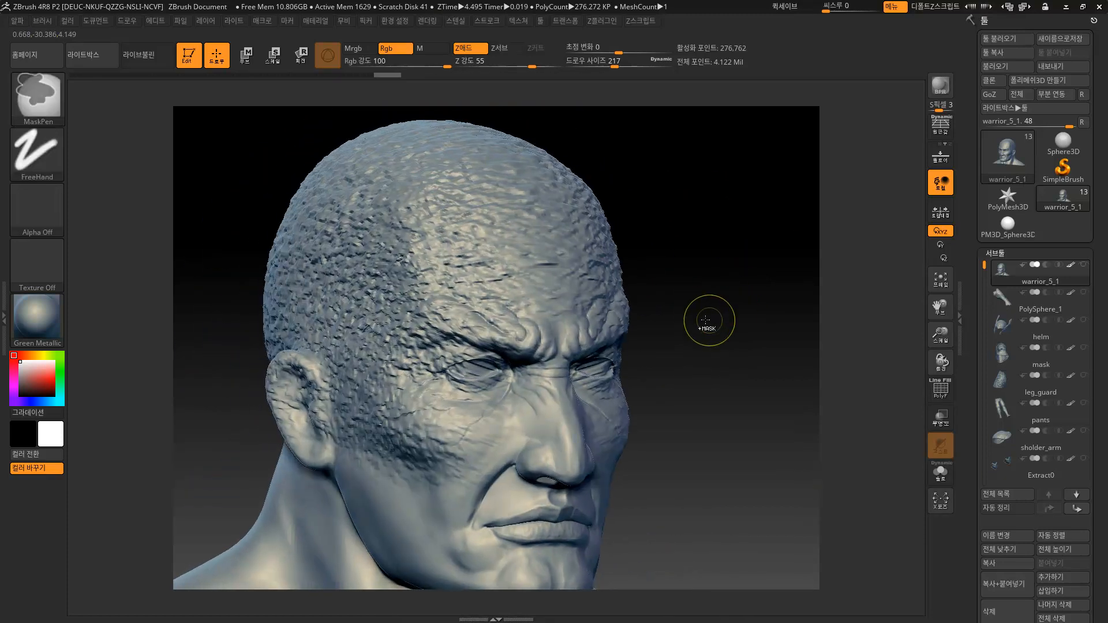
Undo the scalp texture, restamp it over skull and forehead, inspect it, then undo again.
{"action": "key", "text": "ctrl+z"}
{"action": "left_click_drag", "start_coordinate": [415, 426], "coordinate": [397, 401]}
{"action": "left_click_drag", "start_coordinate": [633, 148], "coordinate": [545, 221]}
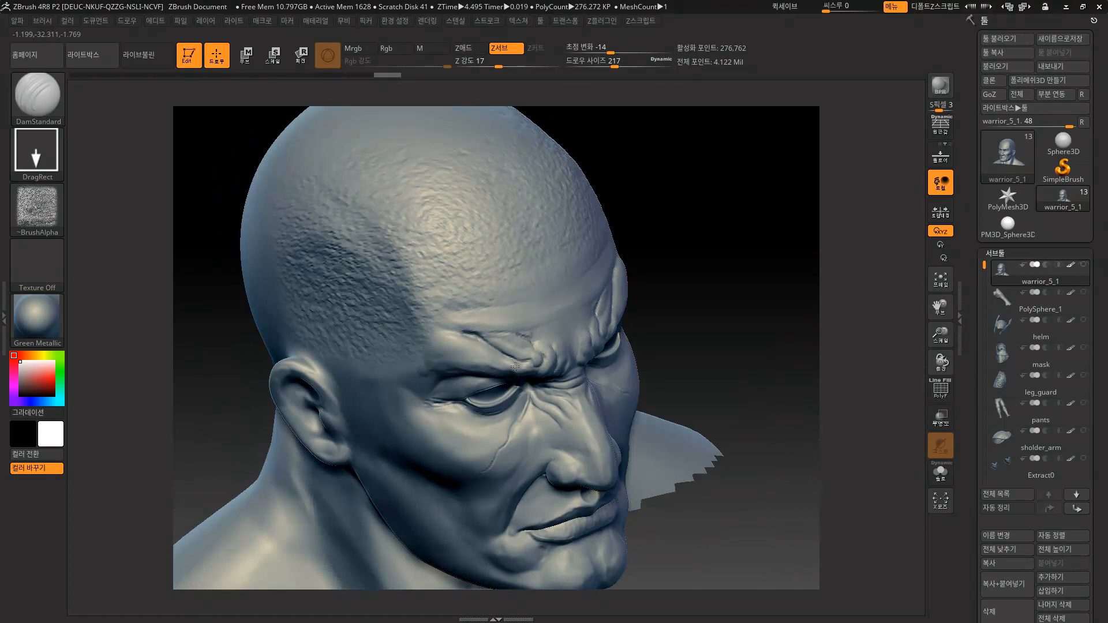
{"action": "mouse_move", "coordinate": [732, 219]}
{"action": "left_mouse_down"}
{"action": "mouse_move", "coordinate": [720, 280]}
{"action": "mouse_move", "coordinate": [747, 188]}
{"action": "mouse_move", "coordinate": [686, 231]}
{"action": "mouse_move", "coordinate": [752, 215]}
{"action": "mouse_move", "coordinate": [766, 191]}
{"action": "mouse_move", "coordinate": [751, 230]}
{"action": "mouse_move", "coordinate": [738, 206]}
{"action": "left_mouse_up"}
{"action": "key", "text": "ctrl"}
{"action": "key", "text": "ctrl+z"}
{"action": "key", "text": "ctrl+z"}
Lower brush Z Intensity, stamp a rough scalp texture, inspect it, and turn PolyF off.
{"action": "left_click_drag", "start_coordinate": [492, 62], "coordinate": [483, 68]}
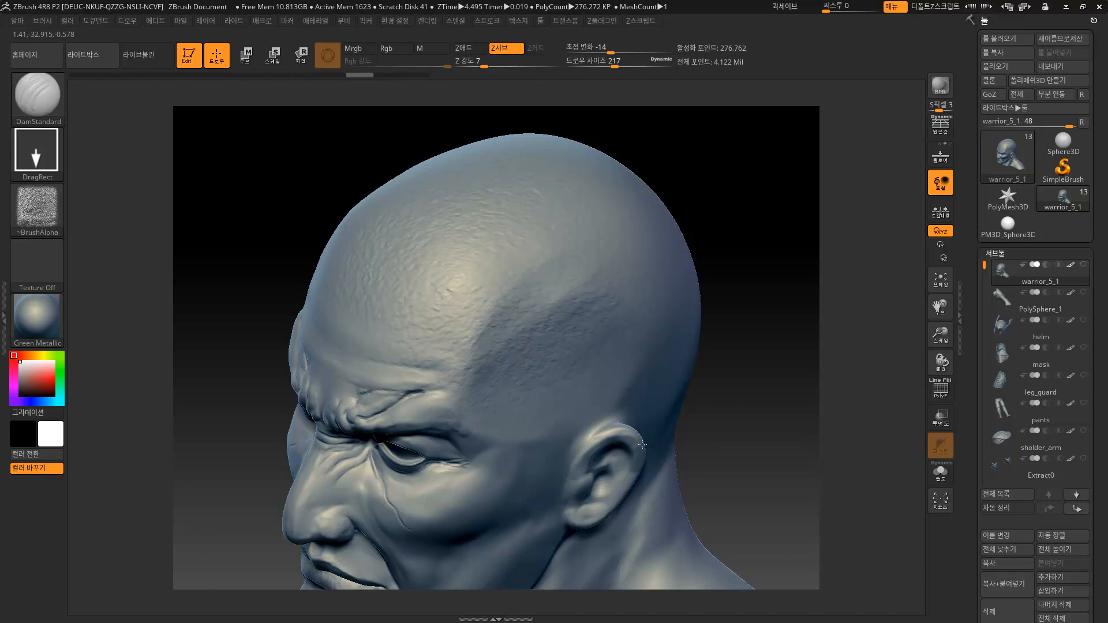
{"action": "mouse_move", "coordinate": [717, 153]}
{"action": "left_mouse_down"}
{"action": "mouse_move", "coordinate": [486, 88]}
{"action": "mouse_move", "coordinate": [492, 67]}
{"action": "mouse_move", "coordinate": [503, 68]}
{"action": "left_mouse_up"}
{"action": "left_click_drag", "start_coordinate": [496, 210], "coordinate": [648, 428]}
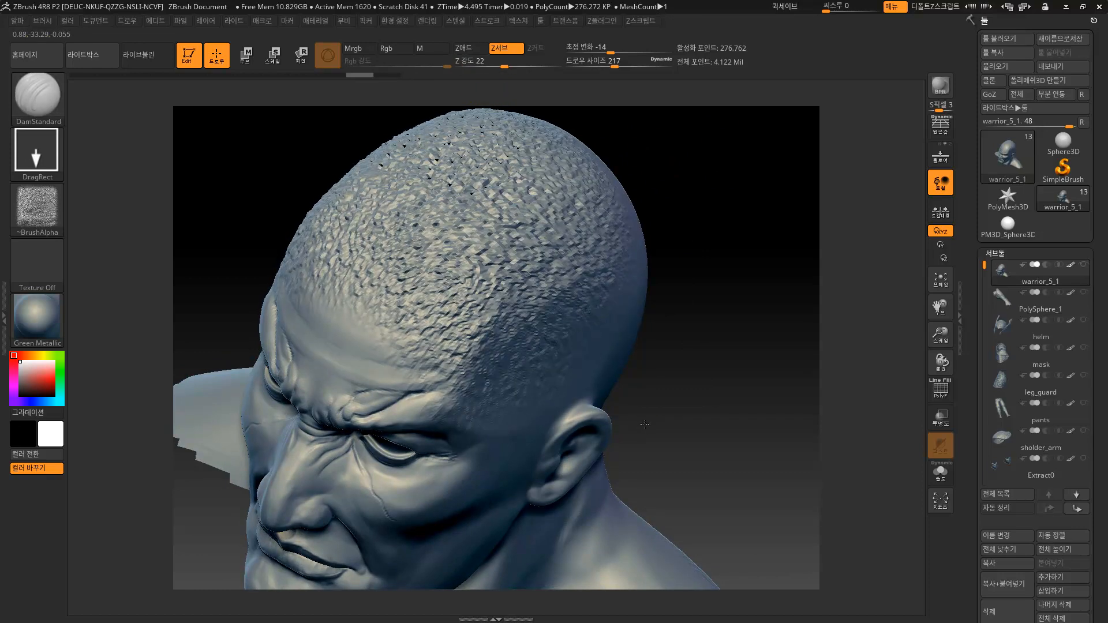
{"action": "left_click_drag", "start_coordinate": [681, 167], "coordinate": [687, 136]}
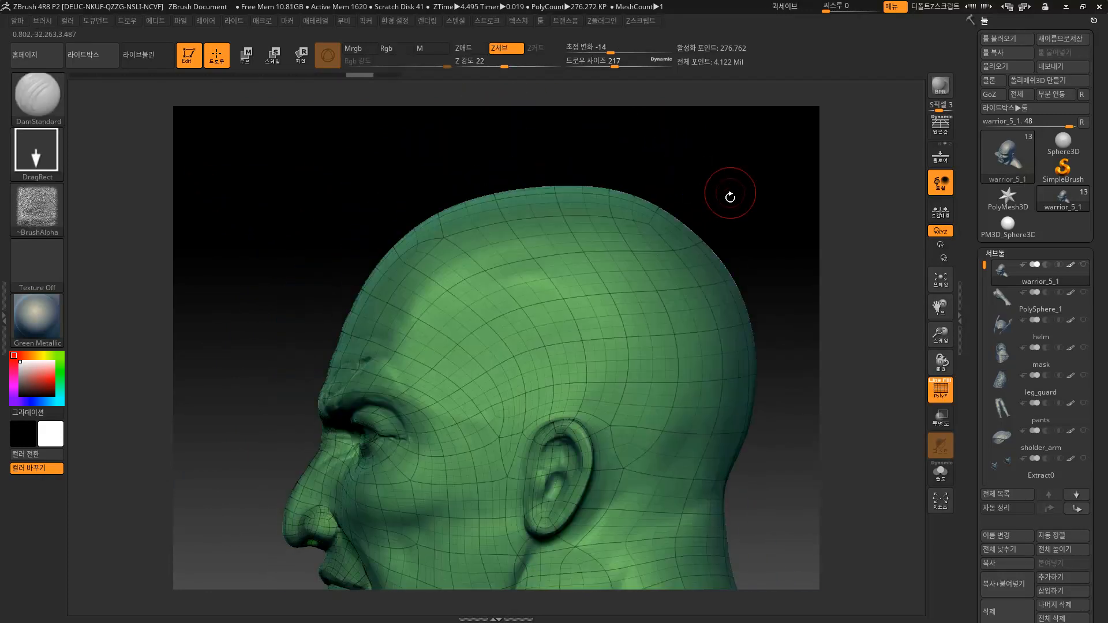
{"action": "left_click_drag", "start_coordinate": [722, 190], "coordinate": [665, 173], "text": "alt"}
{"action": "mouse_move", "coordinate": [686, 231]}
{"action": "left_mouse_down", "text": "alt"}
{"action": "mouse_move", "coordinate": [648, 227]}
{"action": "mouse_move", "coordinate": [670, 218]}
{"action": "mouse_move", "coordinate": [690, 240]}
{"action": "mouse_move", "coordinate": [673, 240]}
{"action": "left_mouse_up", "text": "alt"}
{"action": "key", "text": "shift+f"}
Set the brush to Alpha Off with a Dots stroke and select the Standard brush.
{"action": "left_click", "coordinate": [29, 196]}
{"action": "left_click", "coordinate": [107, 217]}
{"action": "left_click", "coordinate": [37, 153]}
{"action": "left_click", "coordinate": [103, 161]}
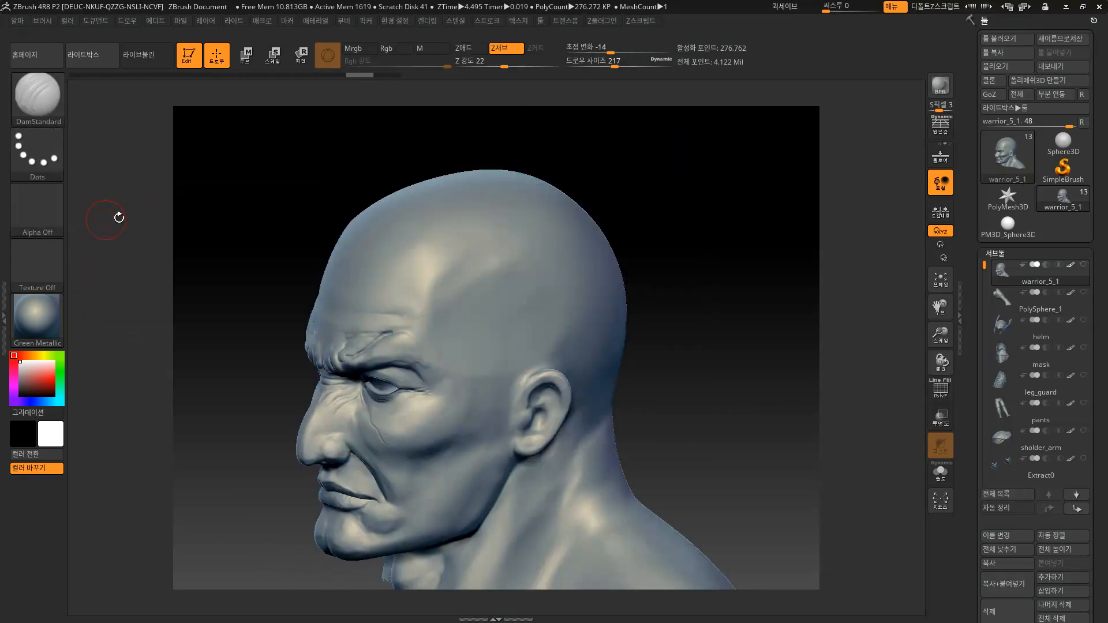
{"action": "left_click", "coordinate": [42, 98]}
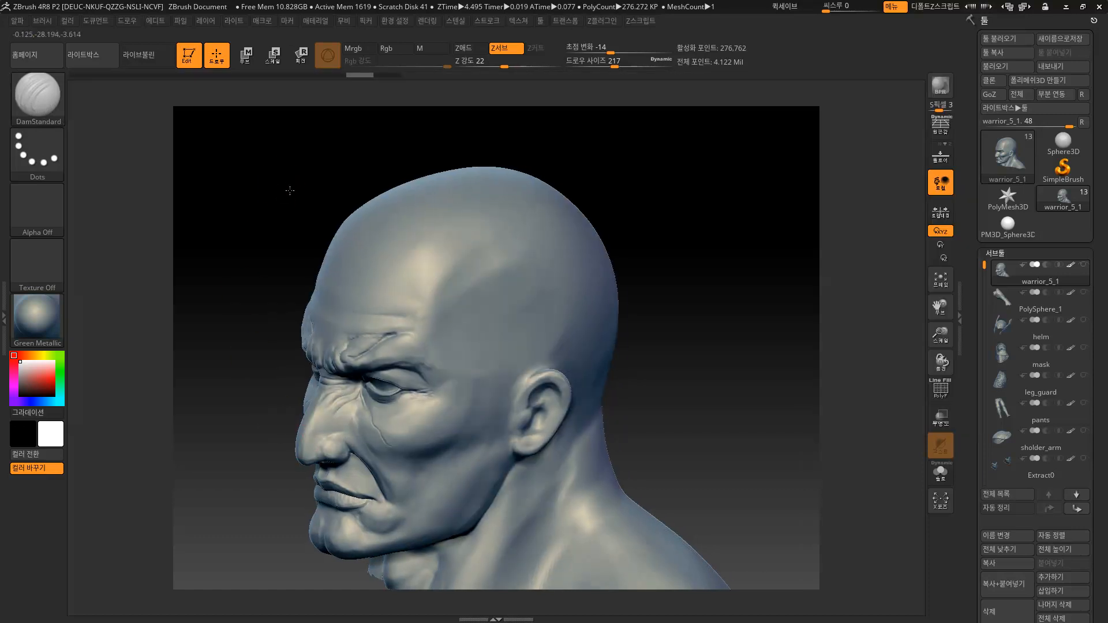
{"action": "left_click", "coordinate": [38, 97]}
{"action": "left_click", "coordinate": [448, 115]}
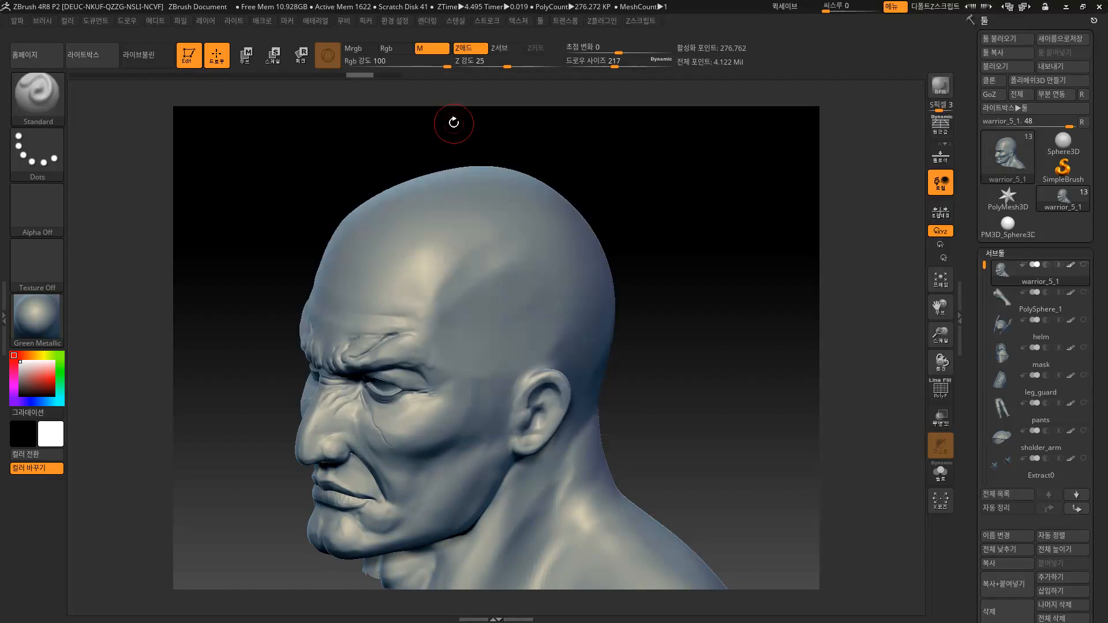
Raise the Standard brush's Draw Size to 280.
{"action": "key", "text": "s"}
{"action": "left_click_drag", "start_coordinate": [475, 228], "coordinate": [483, 228]}
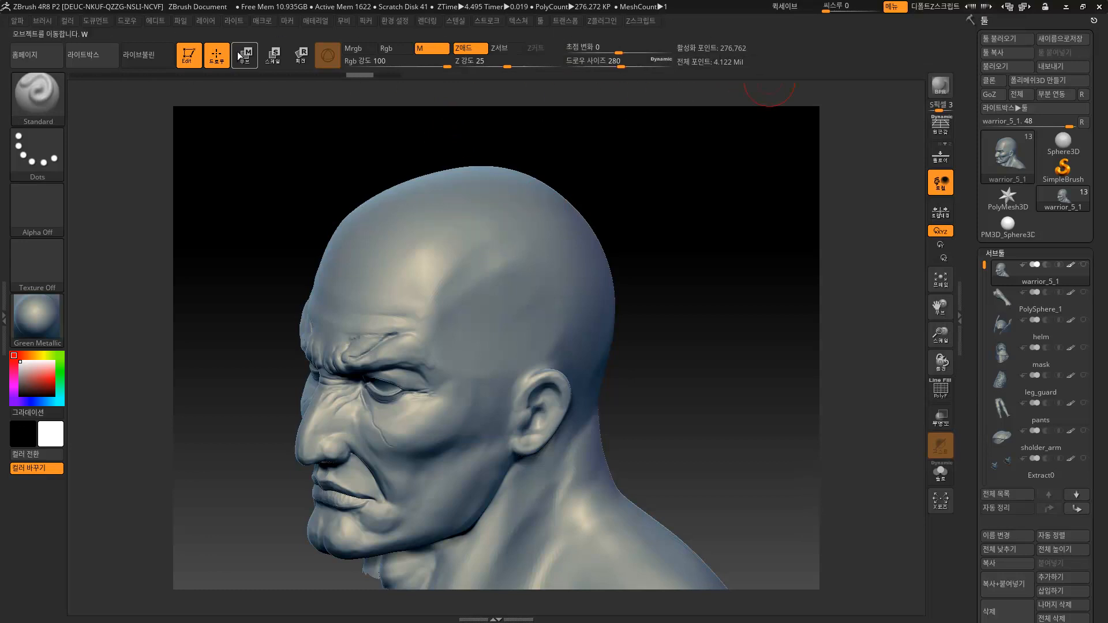
{"action": "key", "text": "space"}
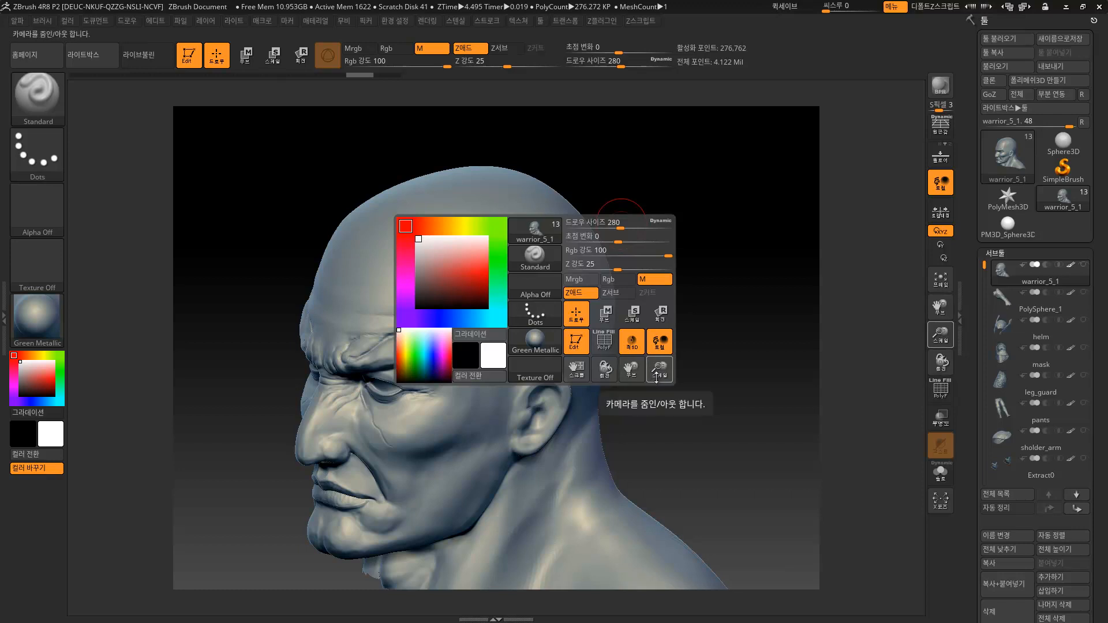
{"action": "mouse_move", "coordinate": [575, 368]}
{"action": "left_mouse_down"}
{"action": "mouse_move", "coordinate": [640, 369]}
{"action": "mouse_move", "coordinate": [545, 372]}
{"action": "mouse_move", "coordinate": [538, 347]}
{"action": "mouse_move", "coordinate": [575, 372]}
{"action": "left_mouse_up"}
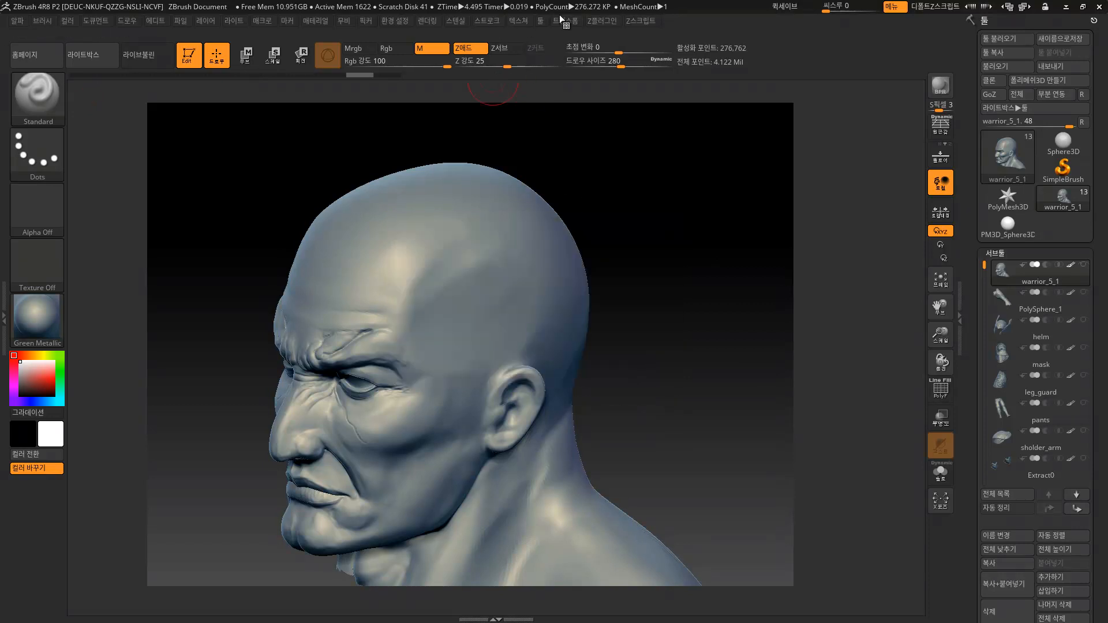
{"action": "left_click", "coordinate": [395, 21]}
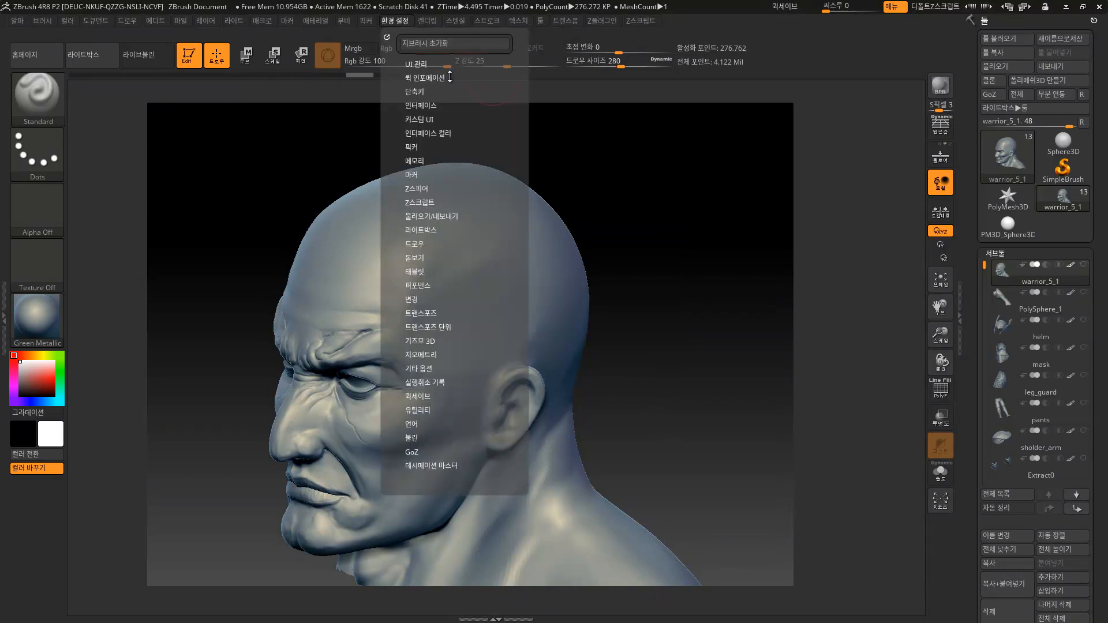
{"action": "left_click", "coordinate": [429, 105]}
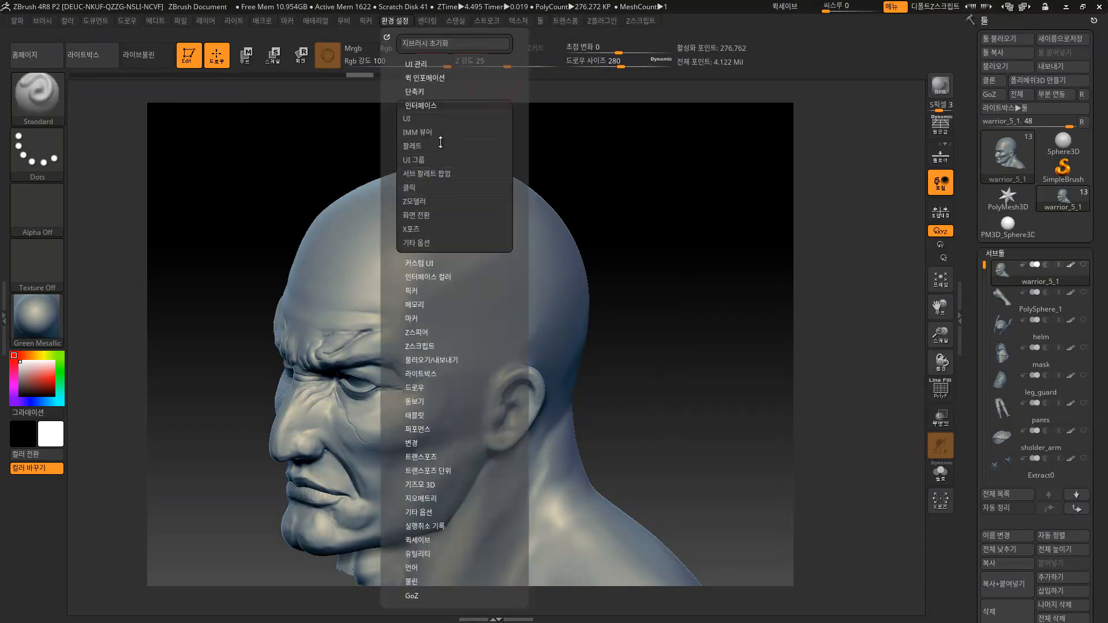
{"action": "left_click", "coordinate": [409, 118]}
{"action": "scroll", "coordinate": [515, 215], "scroll_direction": "down", "scroll_amount": 1}
{"action": "left_click", "coordinate": [432, 281]}
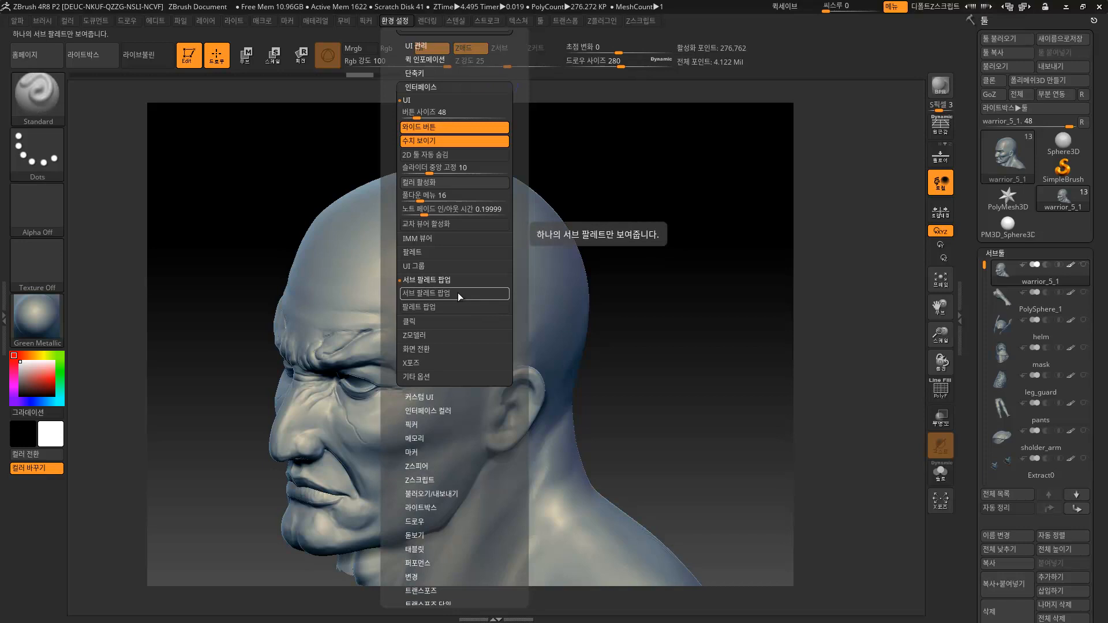
{"action": "left_click", "coordinate": [436, 279]}
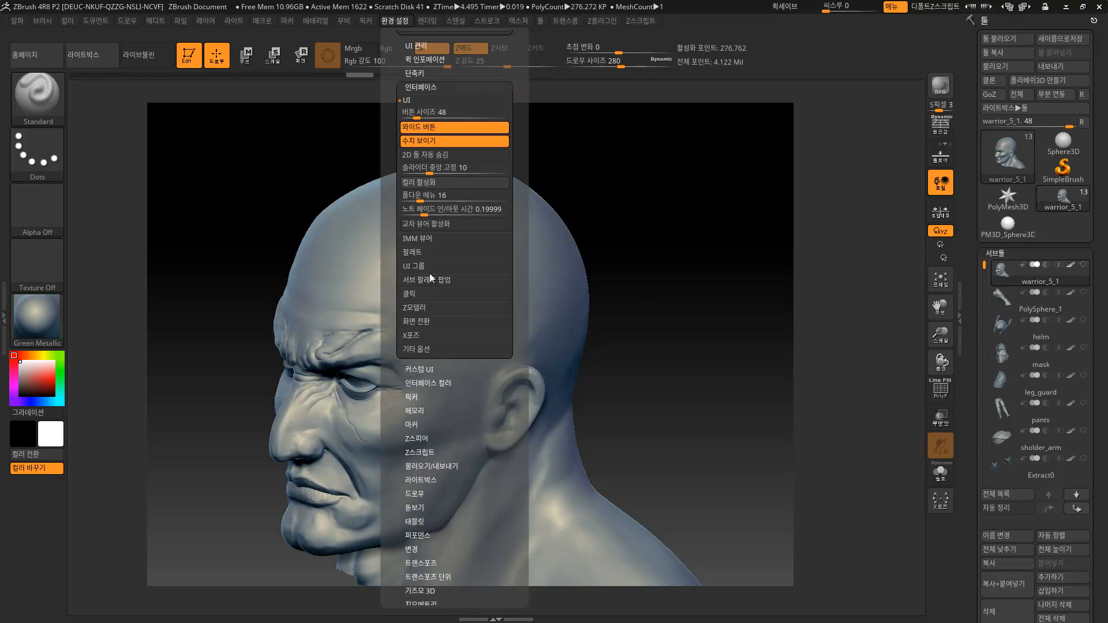
{"action": "left_click", "coordinate": [420, 268], "text": "shift"}
{"action": "left_click", "coordinate": [421, 271], "text": "shift"}
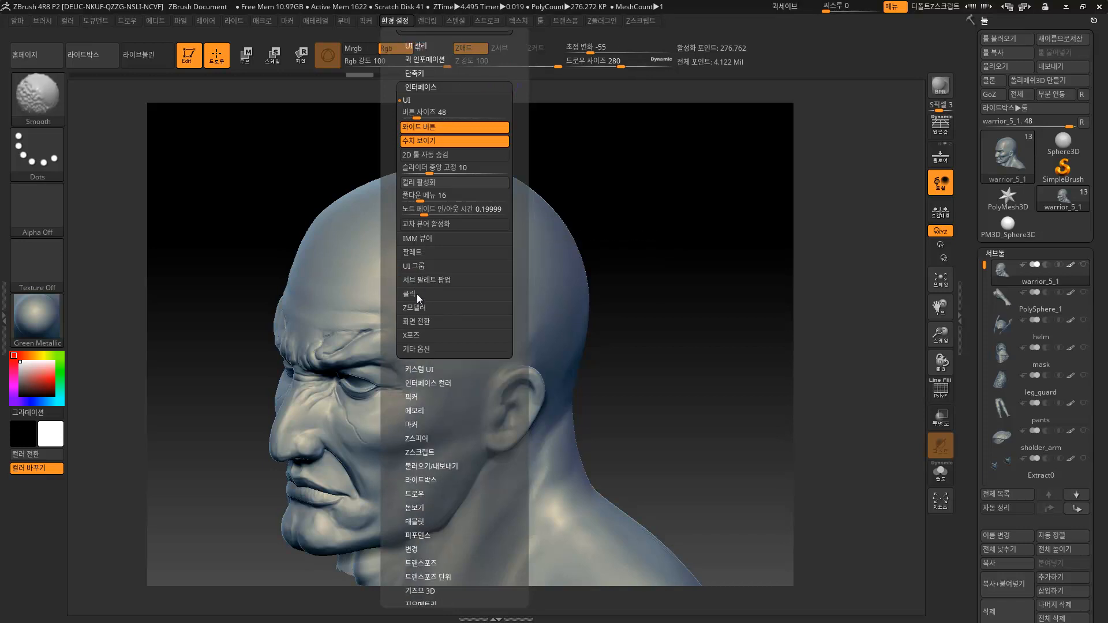
{"action": "left_click", "coordinate": [423, 322]}
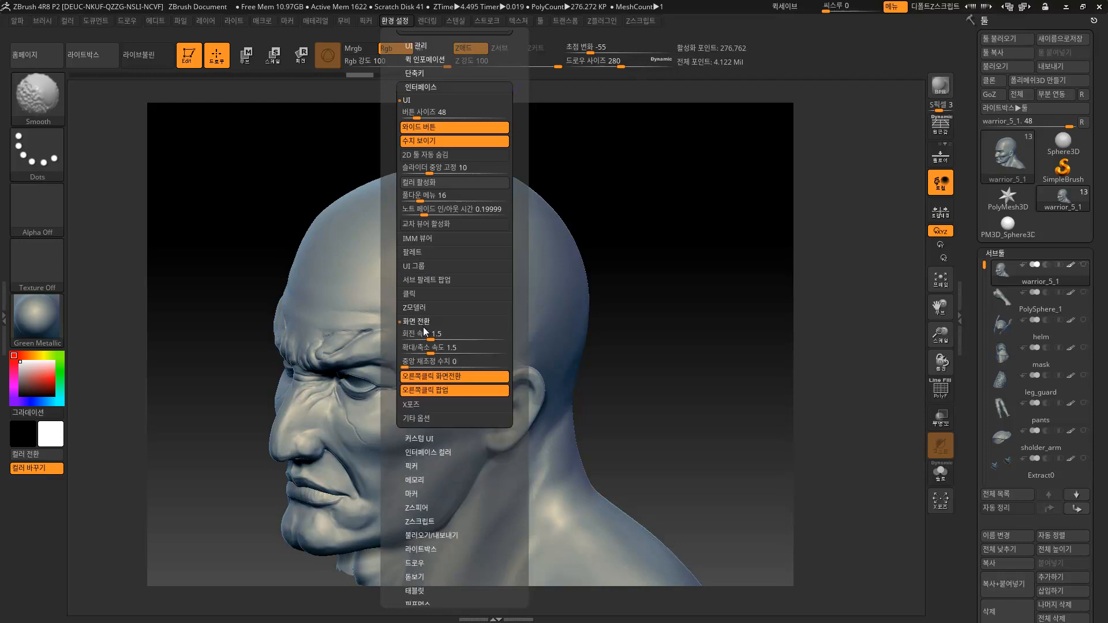
{"action": "left_click", "coordinate": [424, 324]}
{"action": "left_click", "coordinate": [416, 338]}
{"action": "left_click", "coordinate": [416, 338]}
{"action": "left_click", "coordinate": [417, 350]}
{"action": "left_click", "coordinate": [419, 349]}
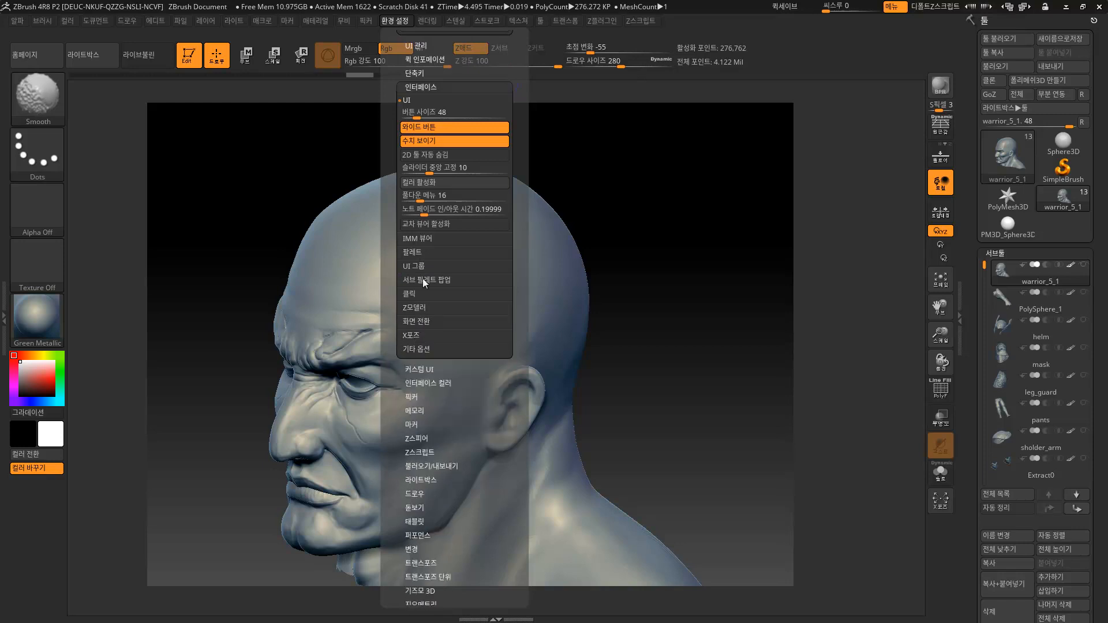
{"action": "left_click", "coordinate": [413, 293]}
{"action": "left_click", "coordinate": [412, 293]}
{"action": "left_click", "coordinate": [414, 252]}
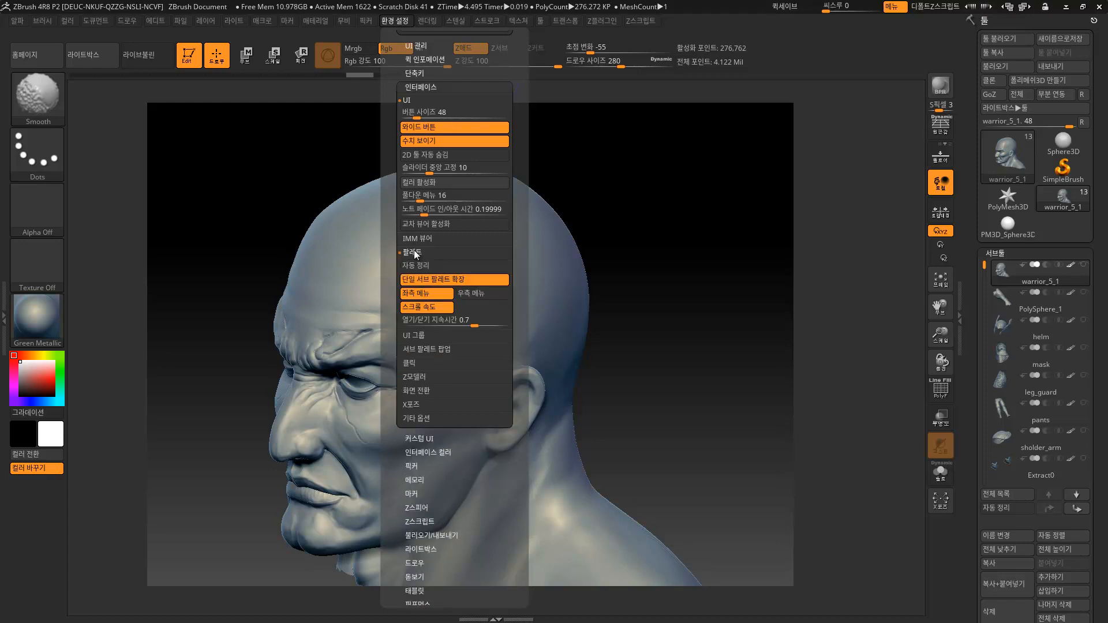
{"action": "left_click", "coordinate": [414, 252]}
{"action": "left_click", "coordinate": [417, 238]}
{"action": "left_click", "coordinate": [417, 238]}
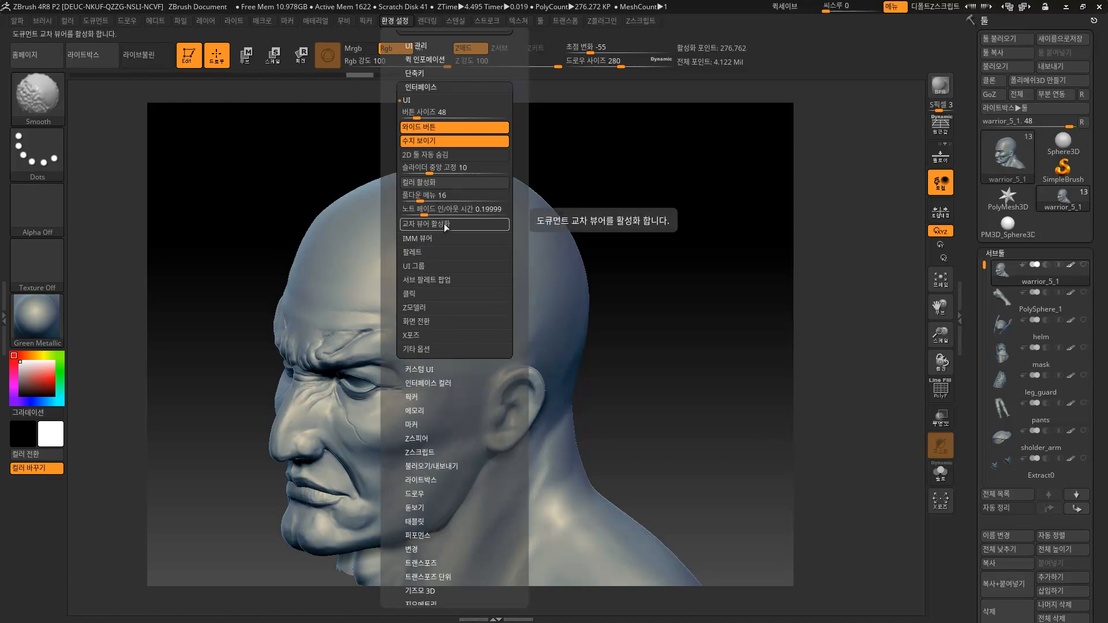
{"action": "left_click", "coordinate": [408, 100]}
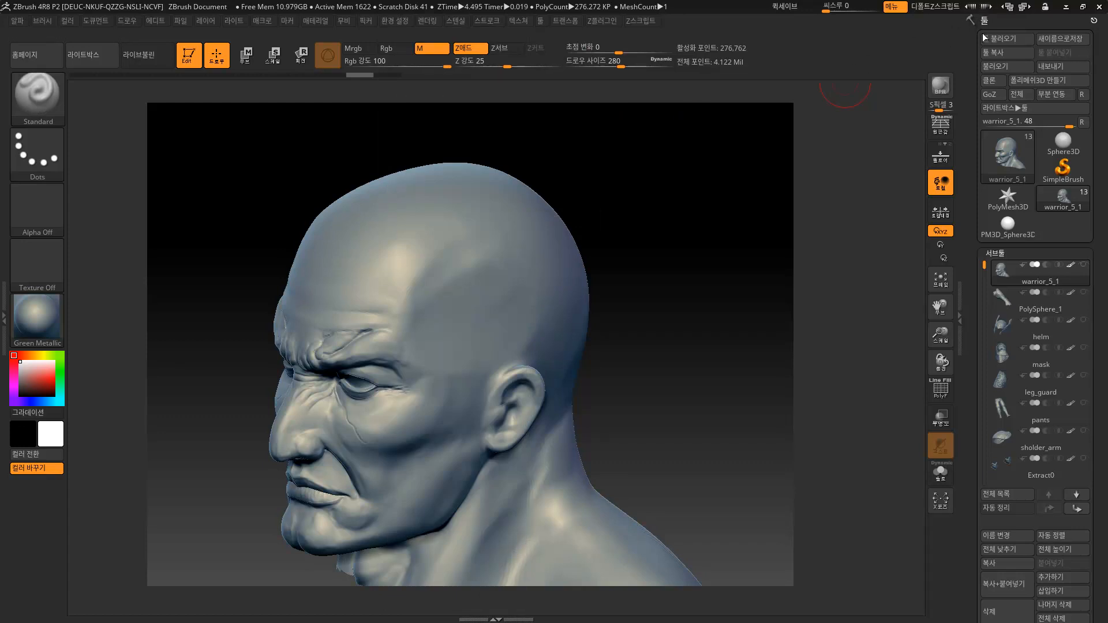
Cycle through the interface layouts, including compact_UI, brush-materials and Sculpt01.
{"action": "left_click", "coordinate": [1024, 7]}
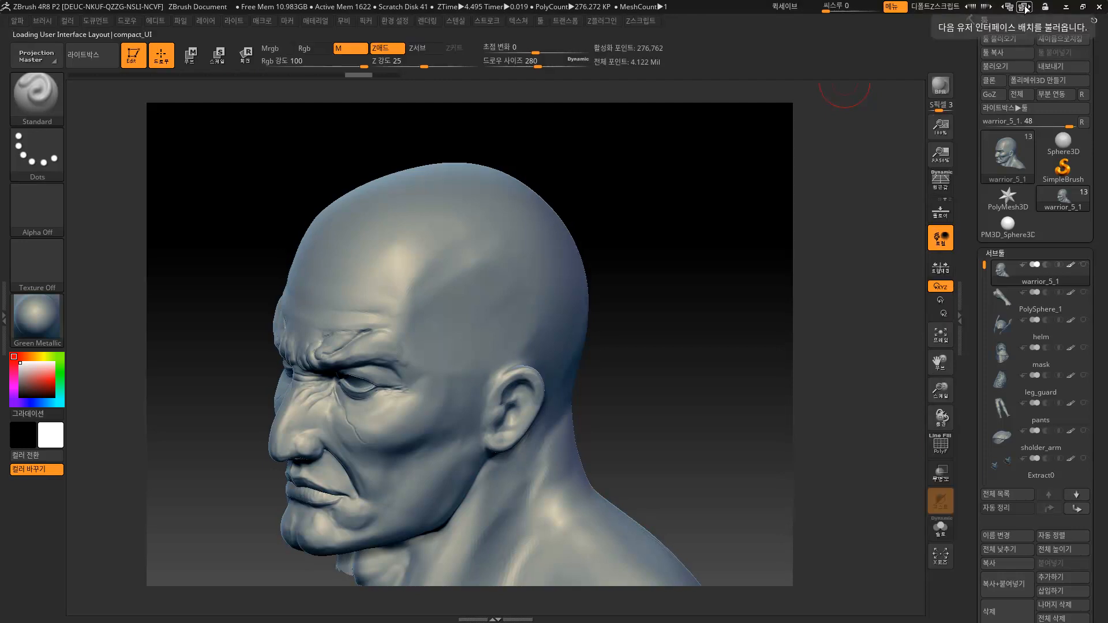
{"action": "left_click", "coordinate": [1024, 8]}
{"action": "left_click", "coordinate": [1024, 7]}
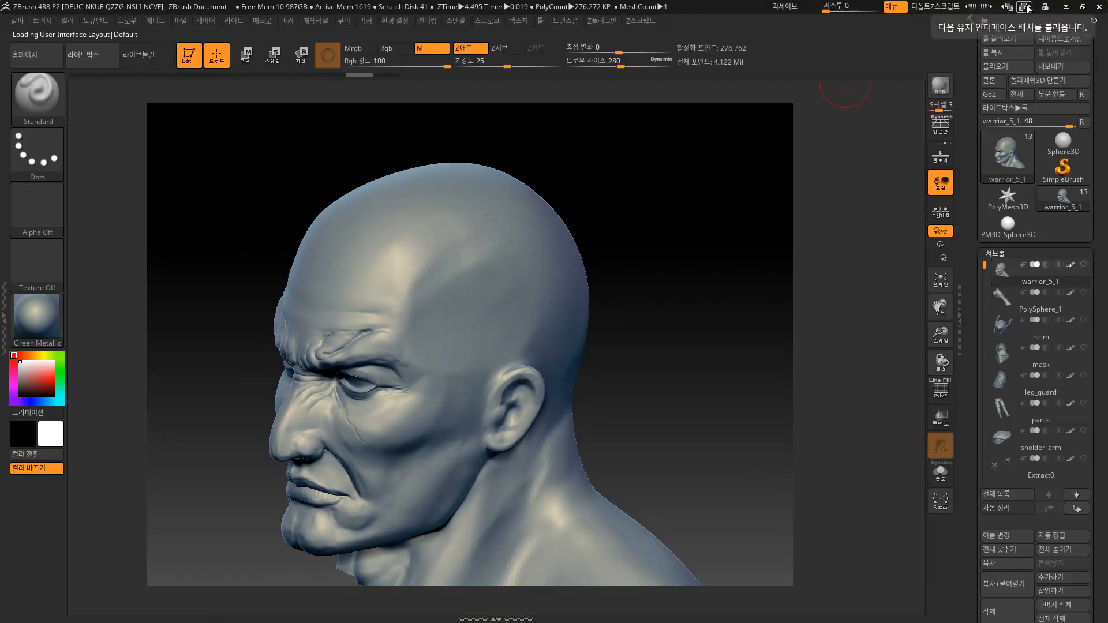
{"action": "left_click", "coordinate": [1024, 7]}
{"action": "left_click", "coordinate": [1024, 8]}
{"action": "left_click", "coordinate": [1024, 8]}
{"action": "left_click", "coordinate": [1024, 8]}
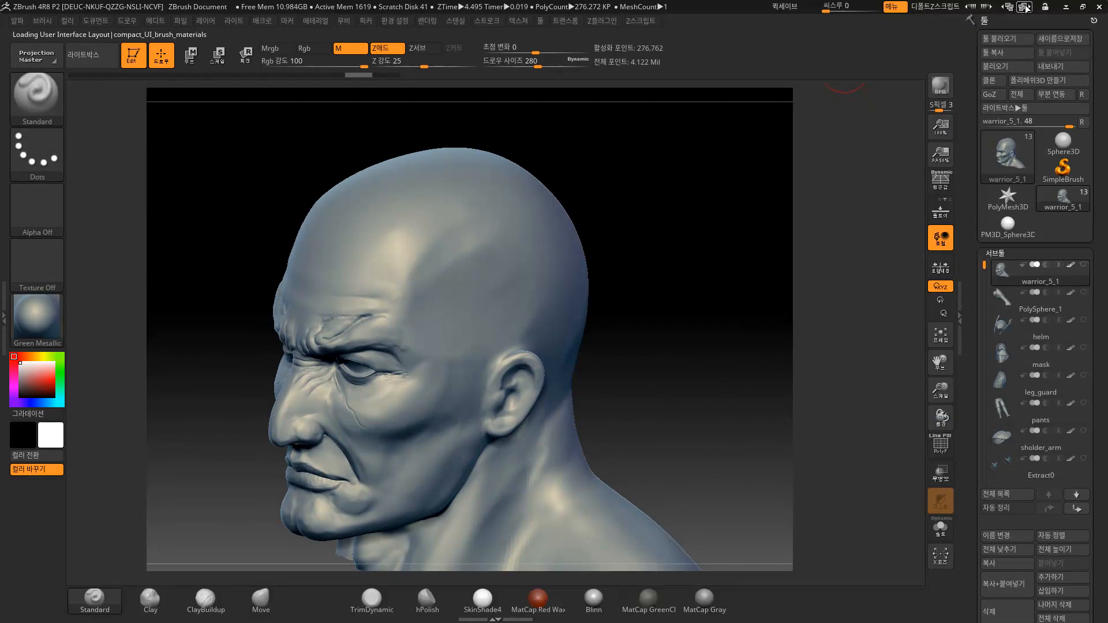
{"action": "left_click", "coordinate": [1024, 7]}
{"action": "left_click", "coordinate": [1024, 8]}
{"action": "left_click", "coordinate": [1024, 7]}
{"action": "left_click", "coordinate": [1024, 8]}
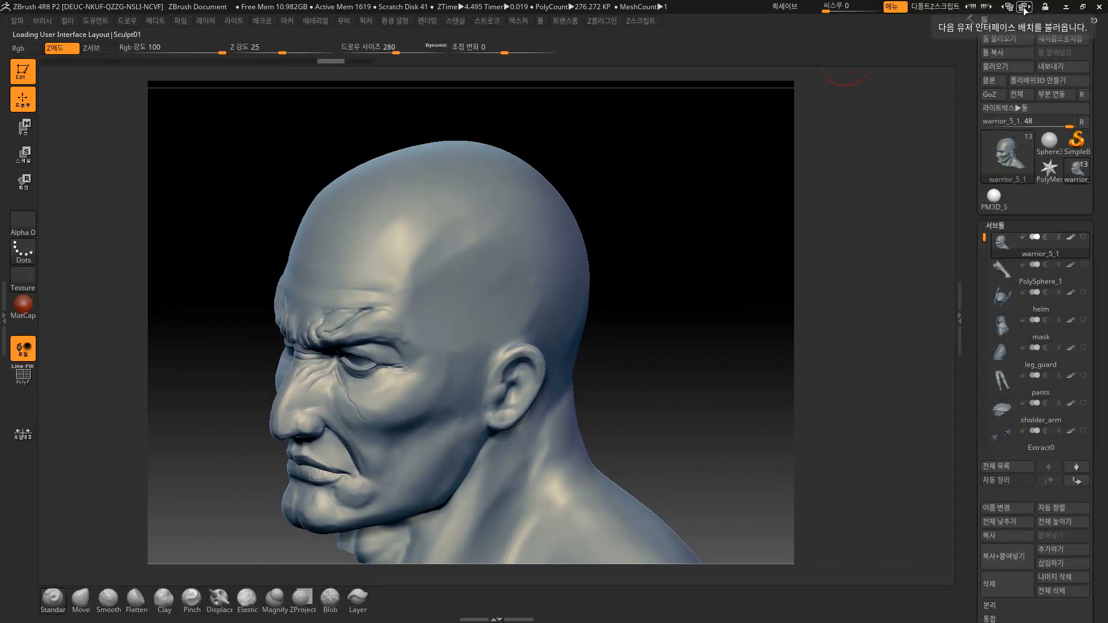
{"action": "left_click", "coordinate": [1024, 7]}
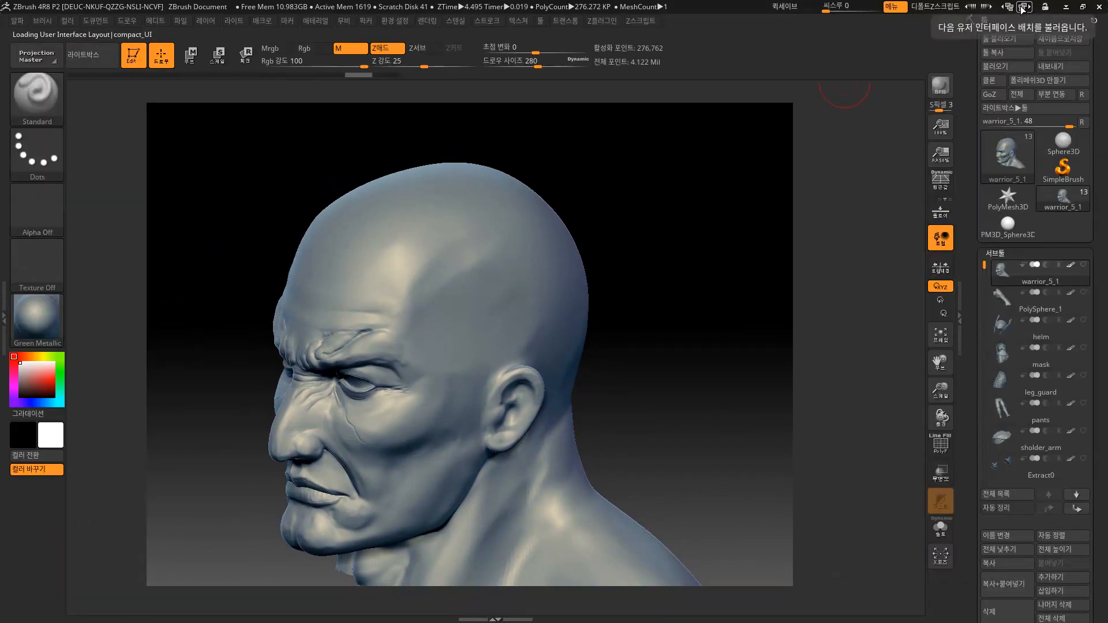
Return to the Default layout and undock the Tool palette from the right tray.
{"action": "left_click", "coordinate": [1024, 7]}
{"action": "left_click", "coordinate": [1024, 7]}
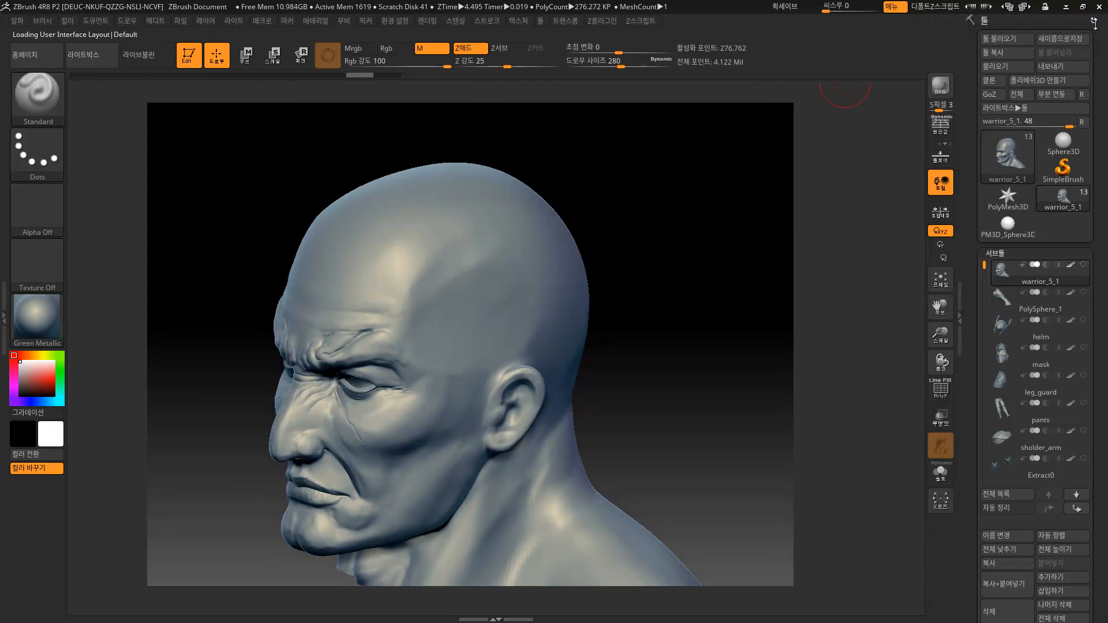
{"action": "left_click", "coordinate": [1093, 20]}
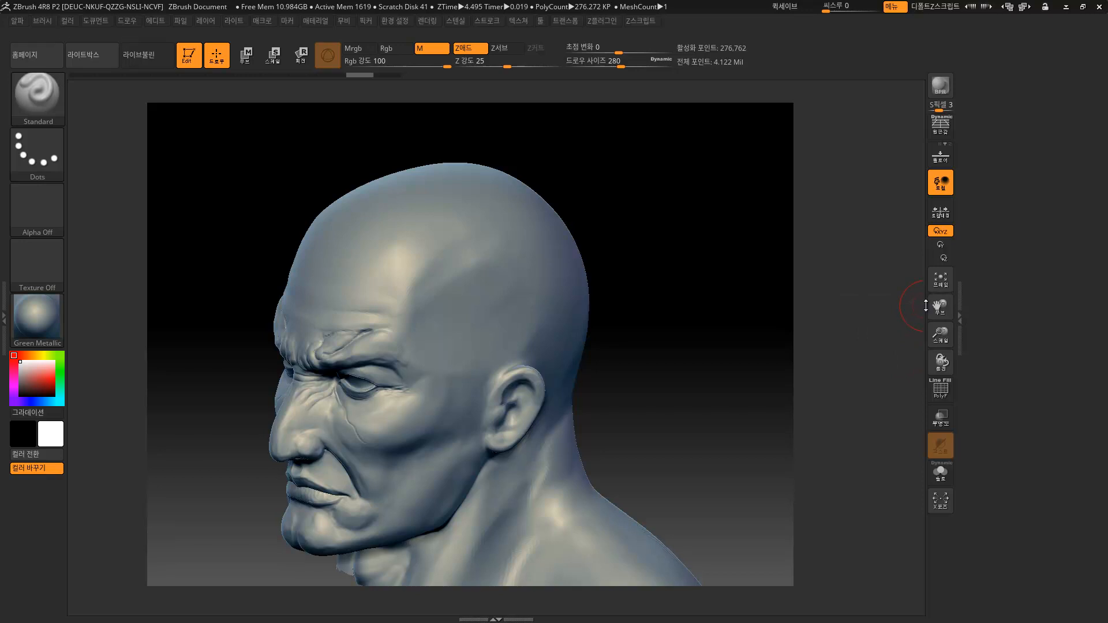
Toggle the left and right trays open and closed by double-clicking their dividers.
{"action": "left_click_drag", "start_coordinate": [929, 305], "coordinate": [971, 308]}
{"action": "left_click", "coordinate": [971, 307]}
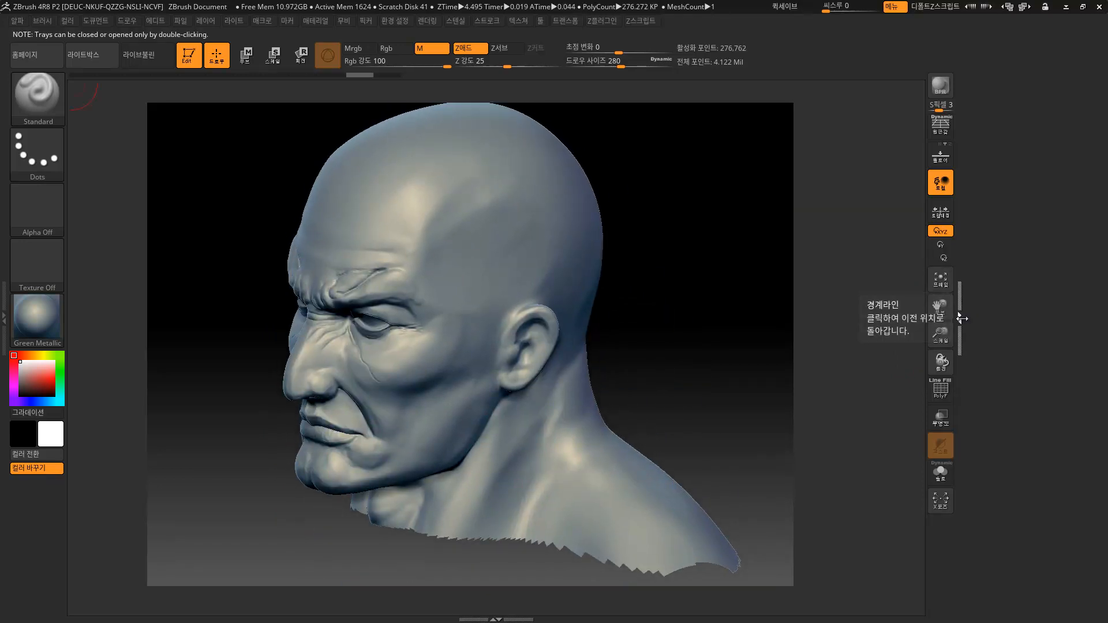
{"action": "double_click", "coordinate": [960, 319]}
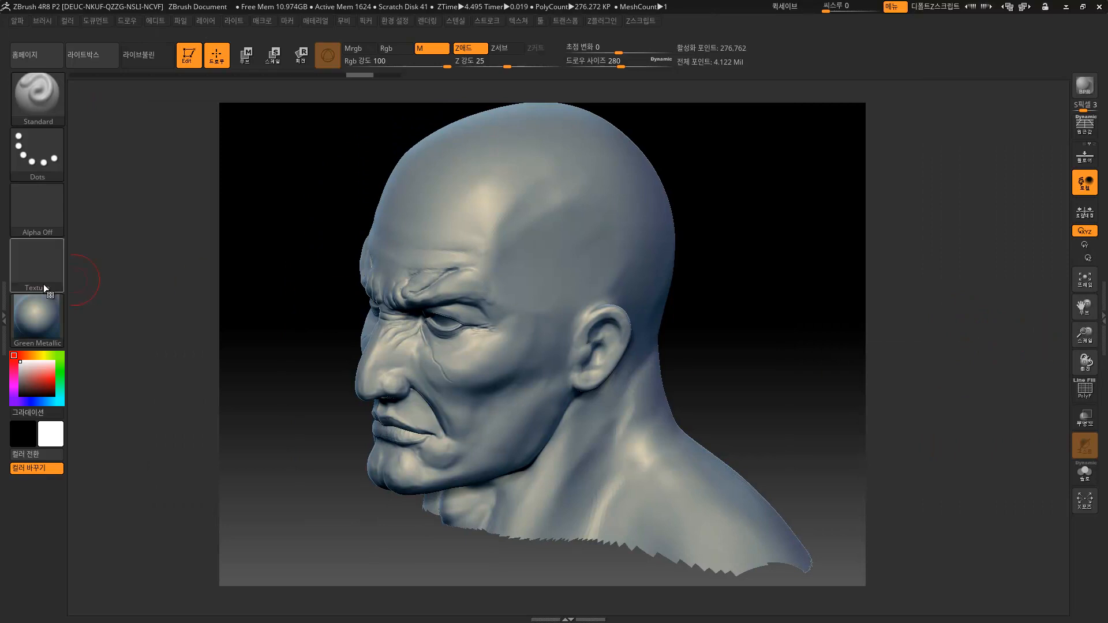
{"action": "left_click", "coordinate": [5, 309]}
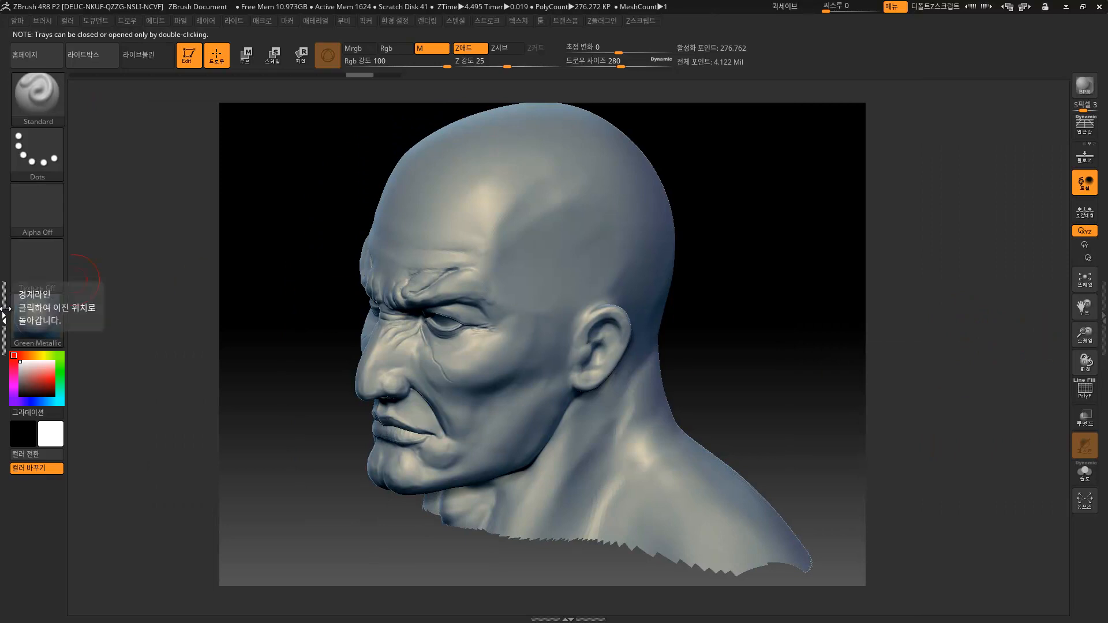
{"action": "double_click", "coordinate": [5, 308]}
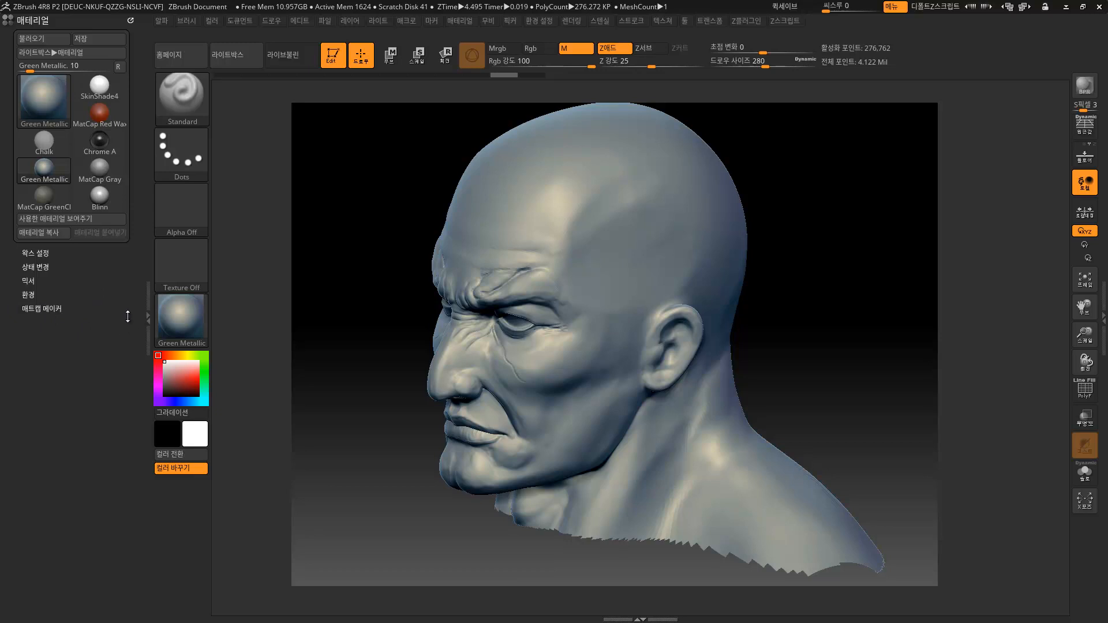
{"action": "left_click", "coordinate": [1102, 312]}
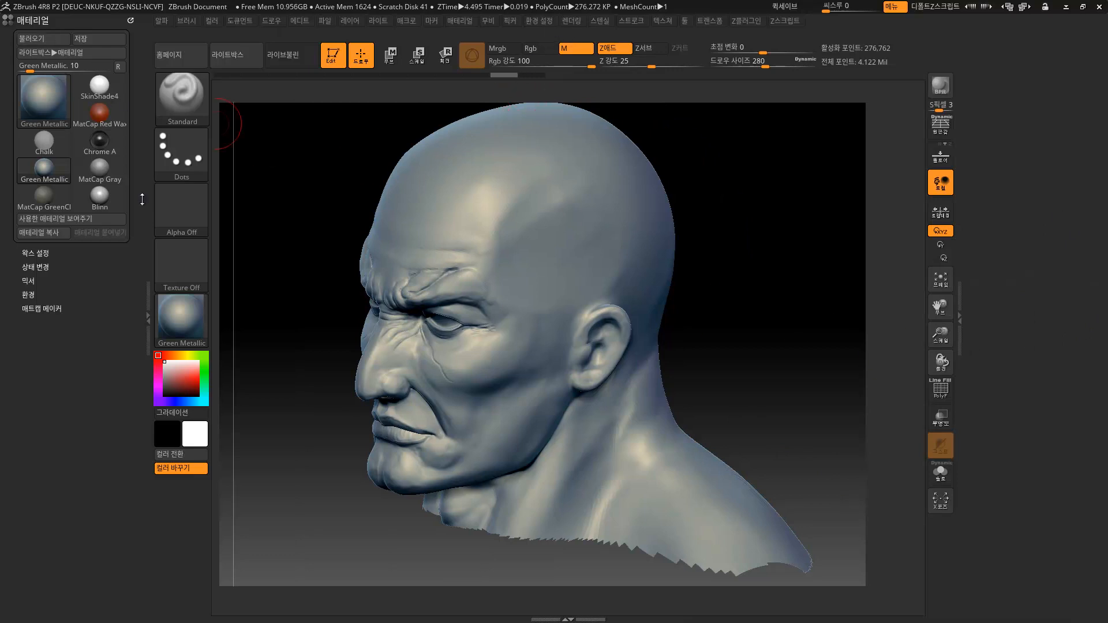
Drag the Material palette out of the left tray and dock the Brush palette there.
{"action": "left_click", "coordinate": [185, 20]}
{"action": "left_click_drag", "start_coordinate": [126, 21], "coordinate": [366, 209]}
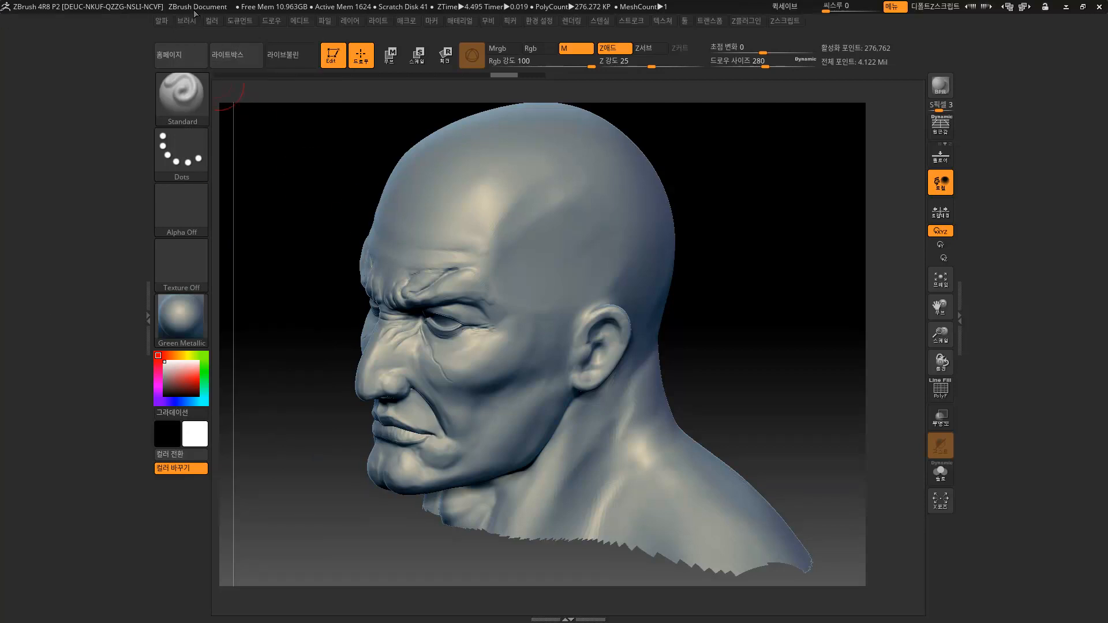
{"action": "left_click", "coordinate": [190, 21]}
{"action": "left_click_drag", "start_coordinate": [183, 37], "coordinate": [63, 35]}
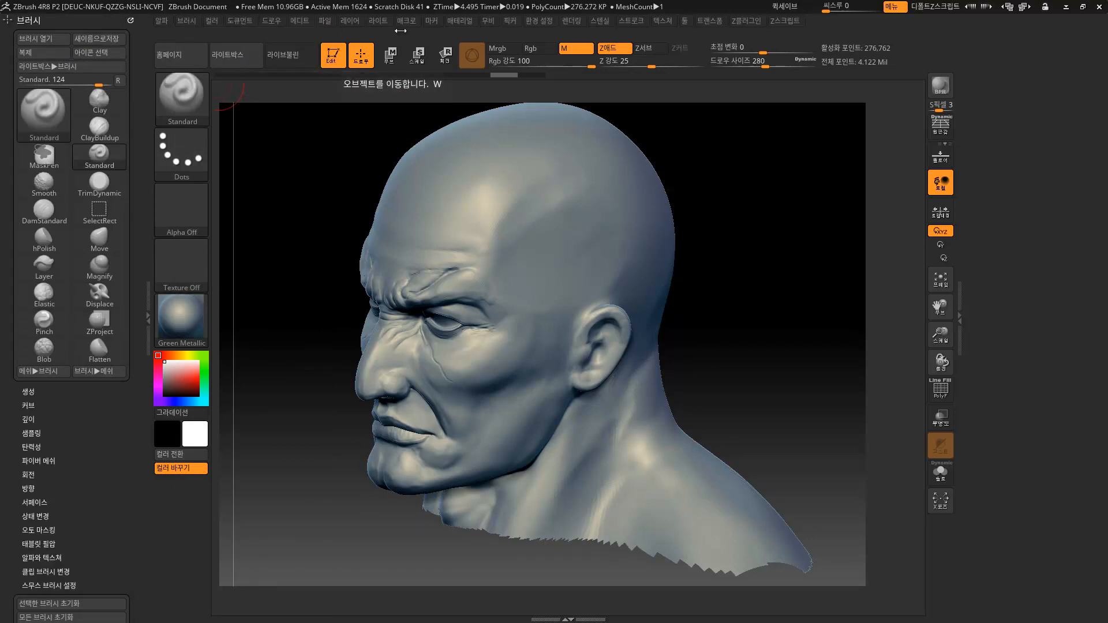
Dock the Tool palette in the right tray and open the bottom tray.
{"action": "left_click", "coordinate": [686, 22]}
{"action": "left_click_drag", "start_coordinate": [686, 37], "coordinate": [981, 103]}
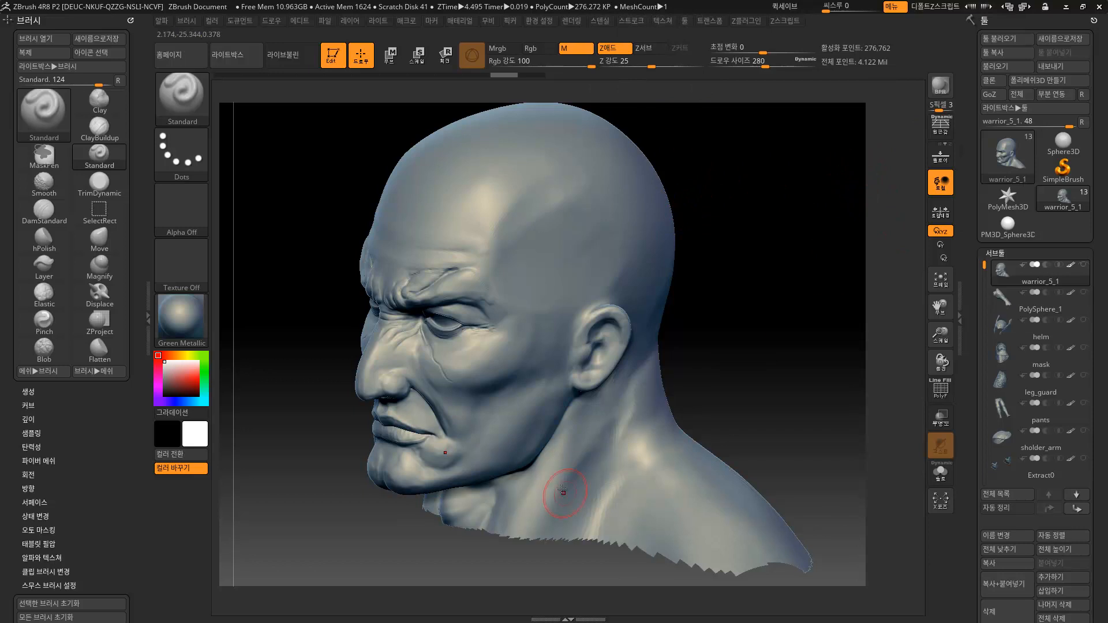
{"action": "left_click", "coordinate": [582, 618]}
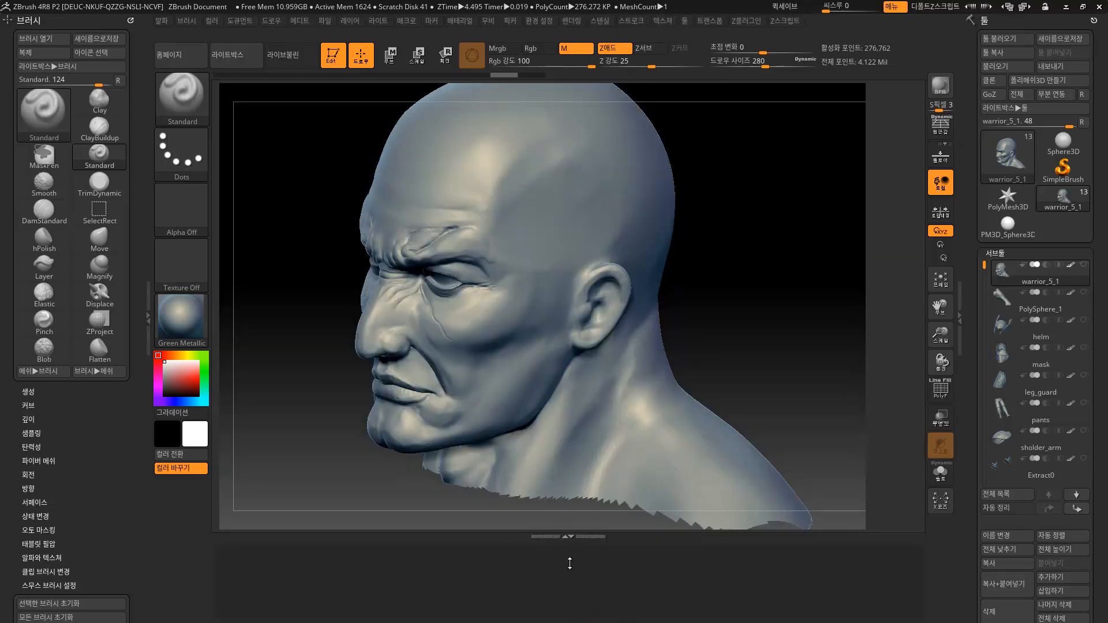
Dock the Document palette above the Tool palette in the right tray.
{"action": "left_click", "coordinate": [452, 19]}
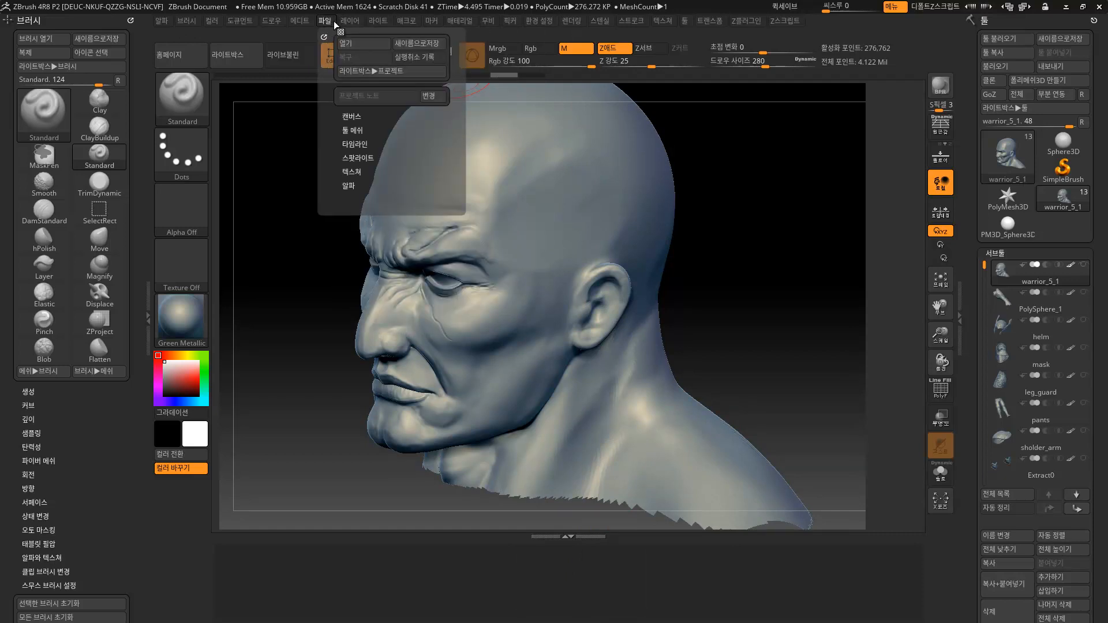
{"action": "left_click", "coordinate": [274, 24]}
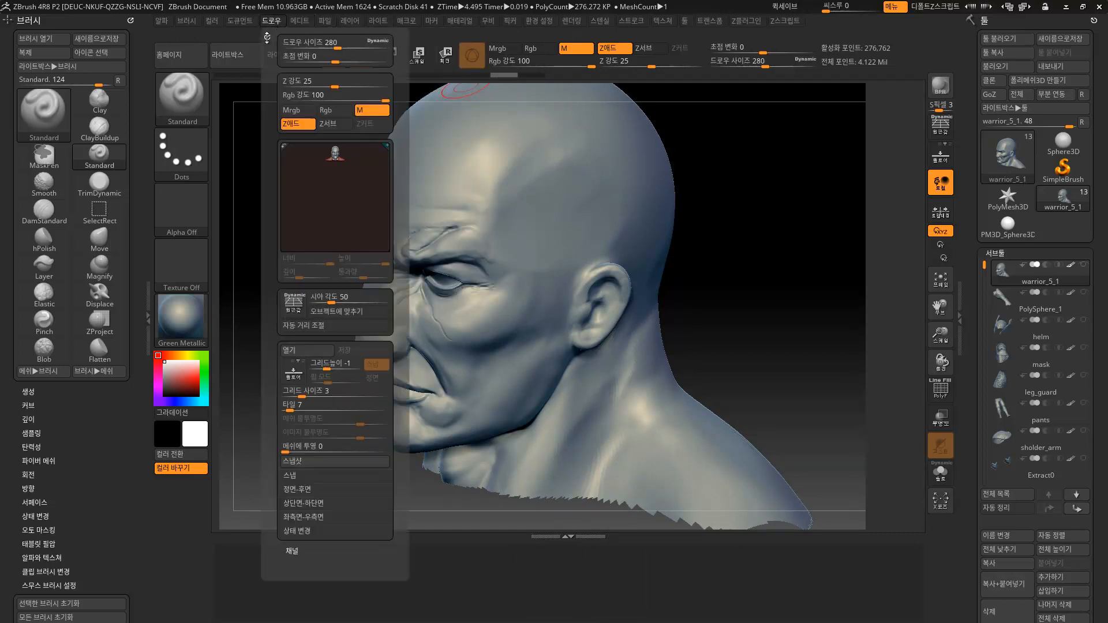
{"action": "mouse_move", "coordinate": [245, 26]}
{"action": "left_click_drag", "start_coordinate": [233, 36], "coordinate": [331, 564]}
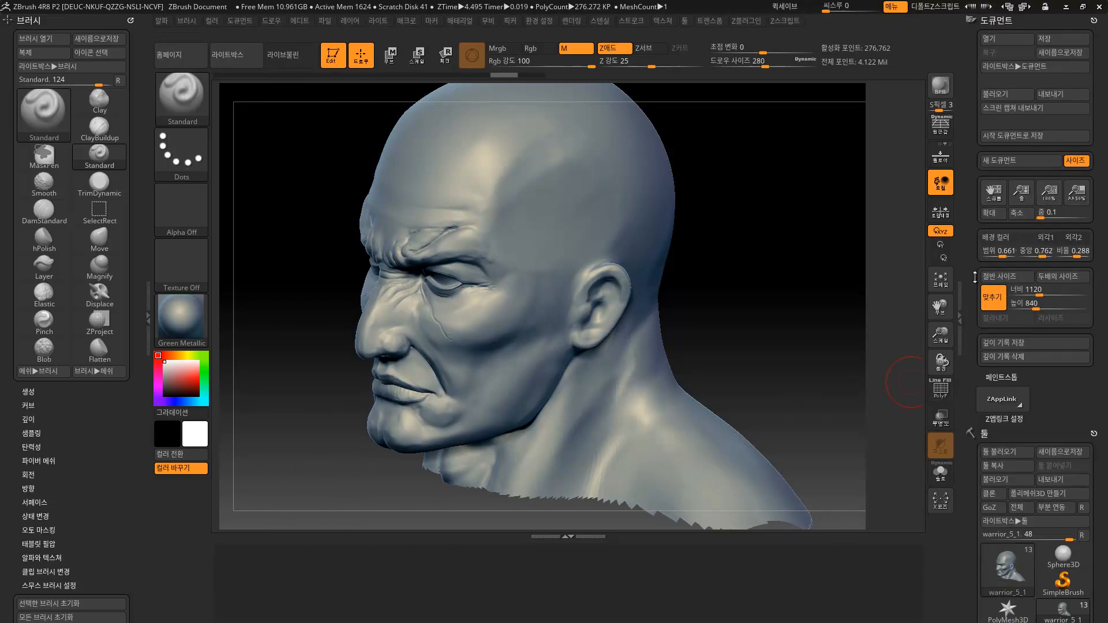
Leave the Tool palette's subtool list expanded and drag the Brush palette out of the left tray.
{"action": "left_click_drag", "start_coordinate": [969, 188], "coordinate": [972, 221]}
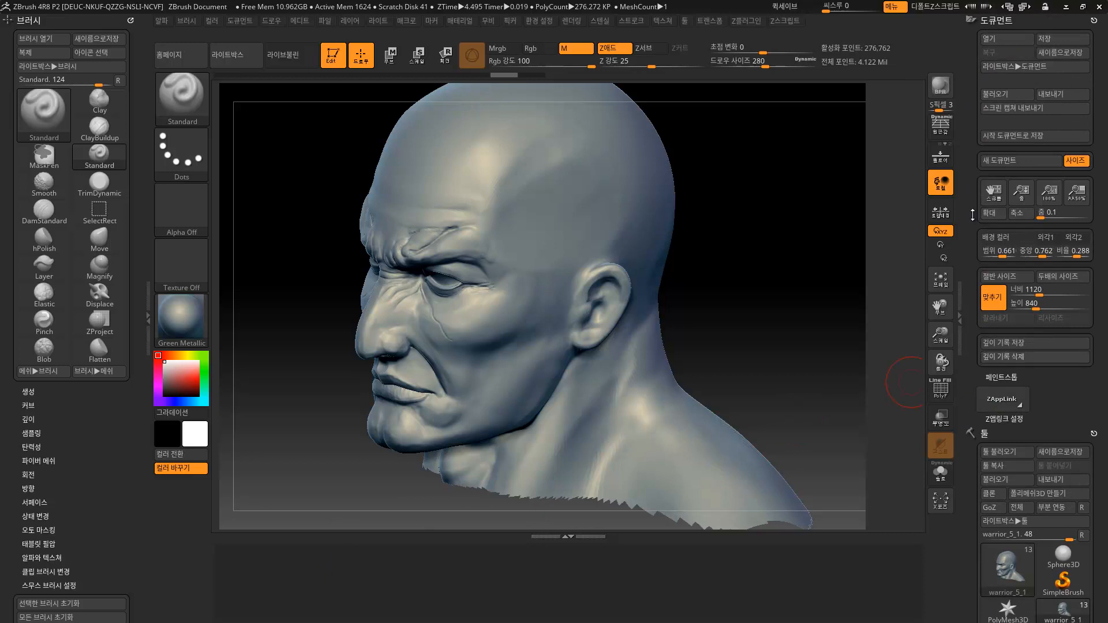
{"action": "left_click", "coordinate": [1000, 20]}
{"action": "left_click", "coordinate": [1004, 35]}
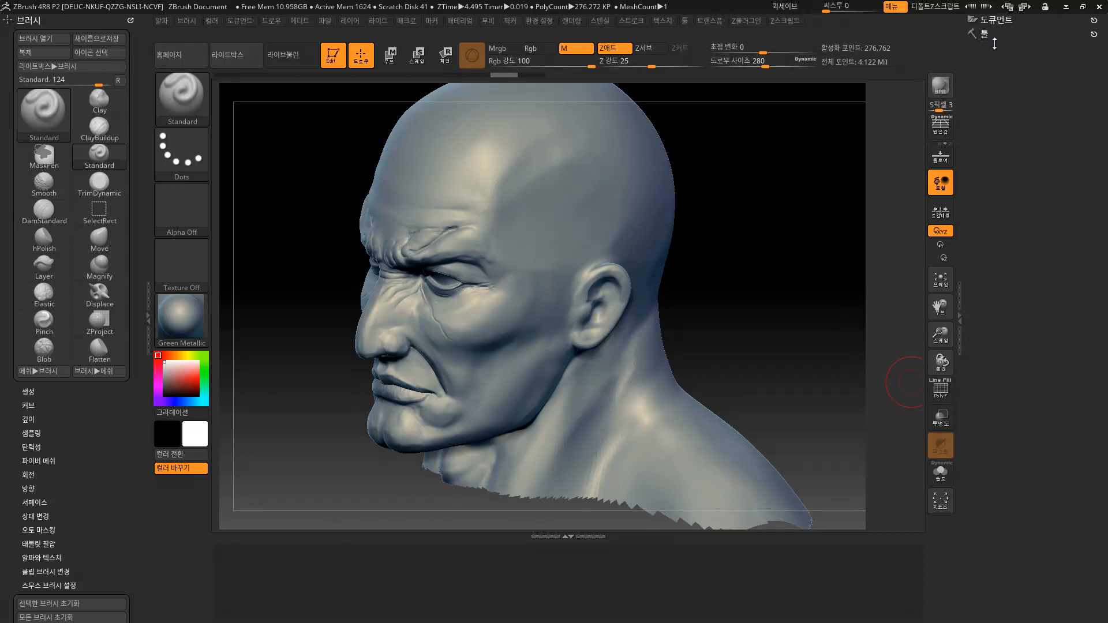
{"action": "left_click", "coordinate": [987, 33]}
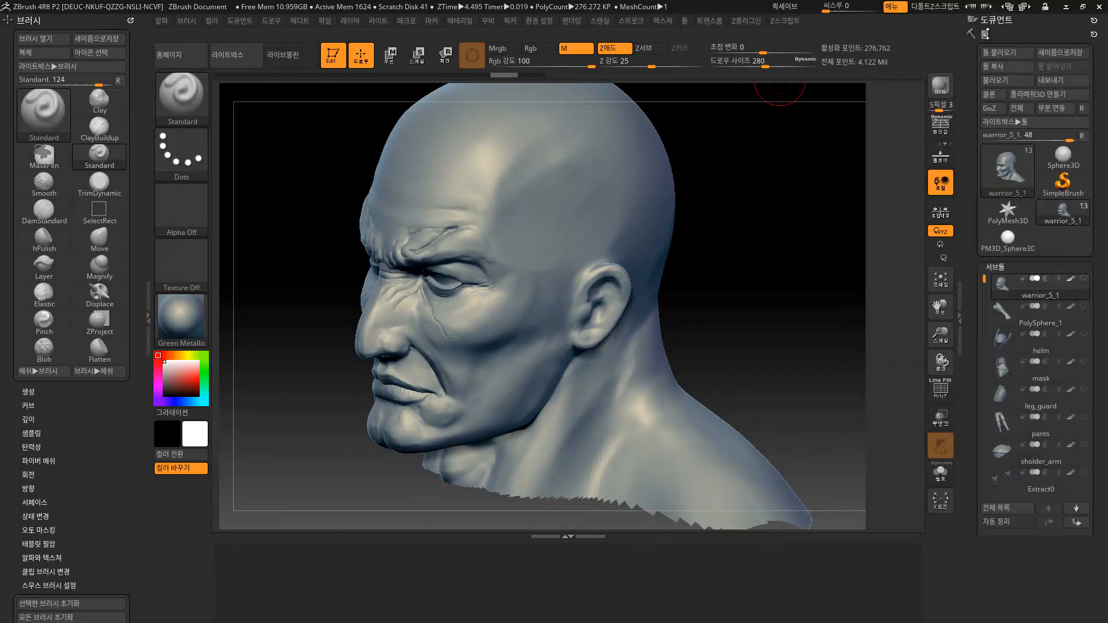
{"action": "left_click", "coordinate": [988, 33]}
{"action": "left_click", "coordinate": [988, 21]}
{"action": "left_click", "coordinate": [989, 20]}
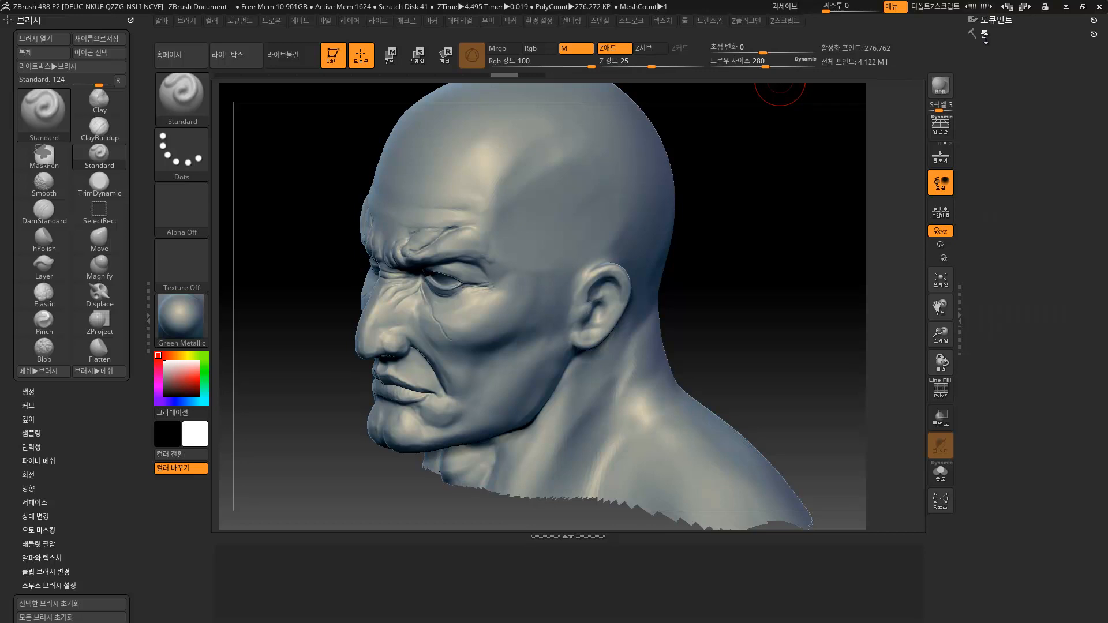
{"action": "left_click", "coordinate": [986, 34]}
{"action": "mouse_move", "coordinate": [973, 241]}
{"action": "left_mouse_down"}
{"action": "mouse_move", "coordinate": [972, 75]}
{"action": "mouse_move", "coordinate": [972, 241]}
{"action": "left_mouse_up"}
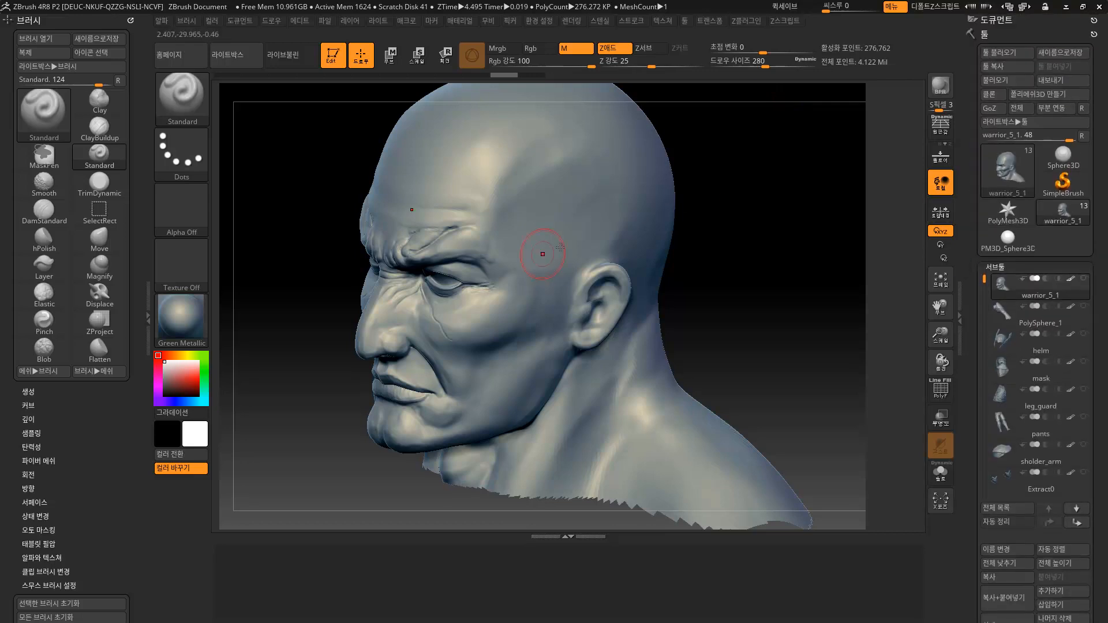
{"action": "left_click_drag", "start_coordinate": [131, 20], "coordinate": [328, 217]}
{"action": "left_click", "coordinate": [147, 299]}
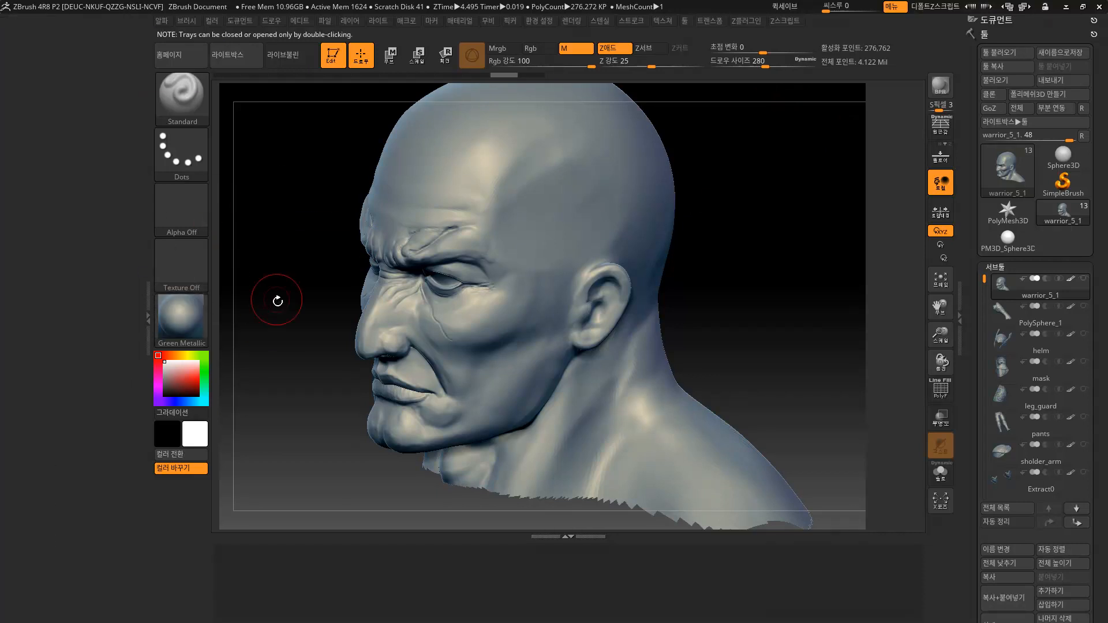
Close the left, bottom and right trays so the warrior head fills a wider canvas.
{"action": "double_click", "coordinate": [146, 320]}
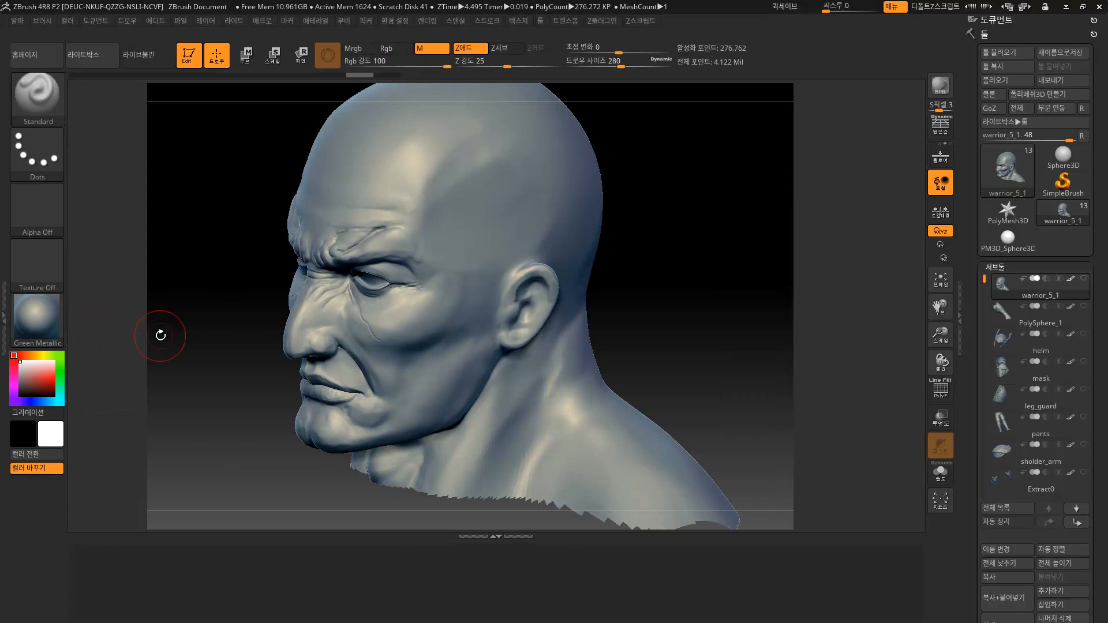
{"action": "double_click", "coordinate": [506, 535]}
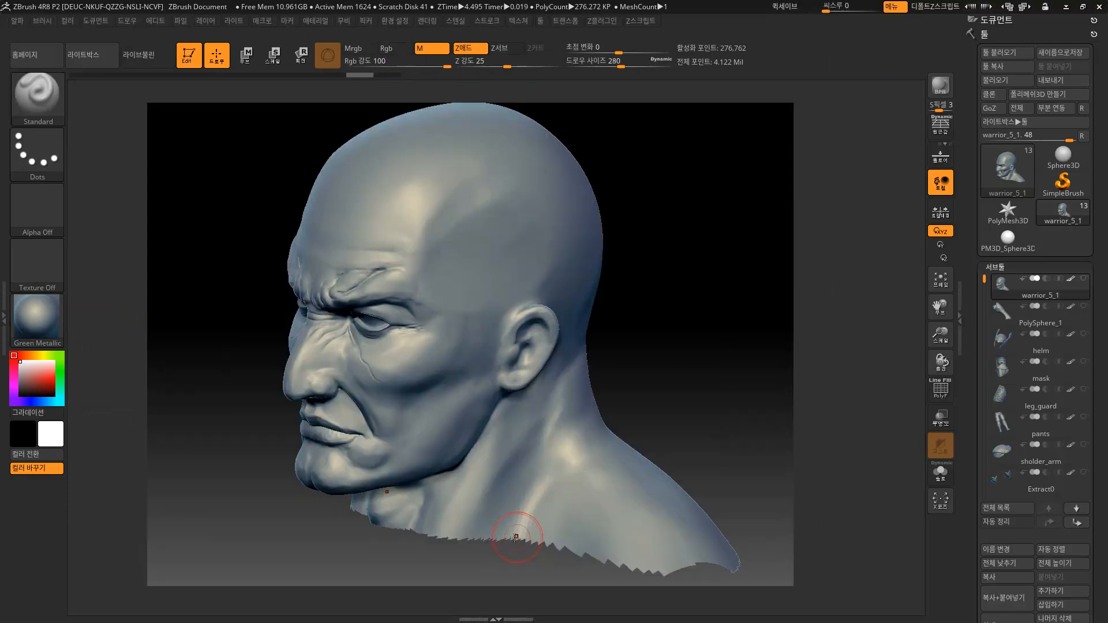
{"action": "left_click", "coordinate": [1084, 35]}
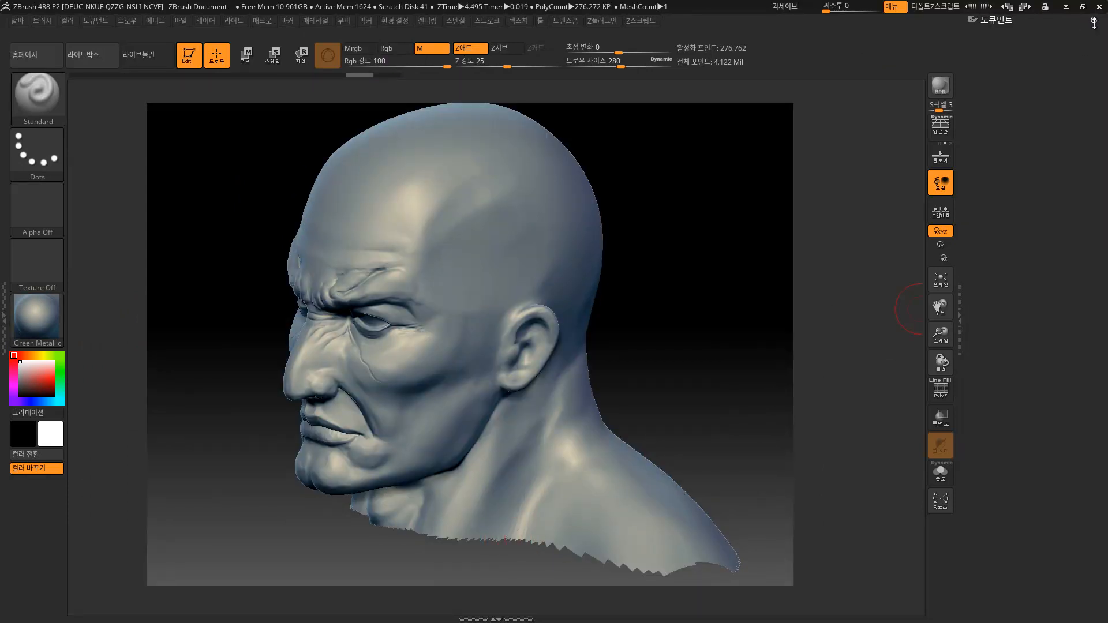
{"action": "left_click", "coordinate": [959, 317]}
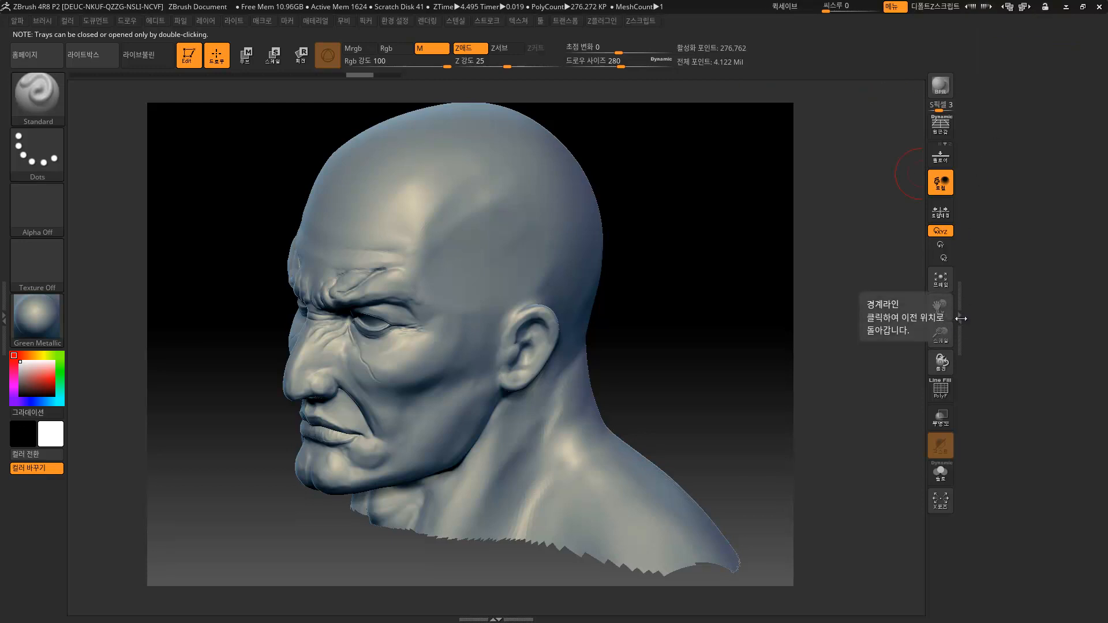
{"action": "double_click", "coordinate": [960, 318]}
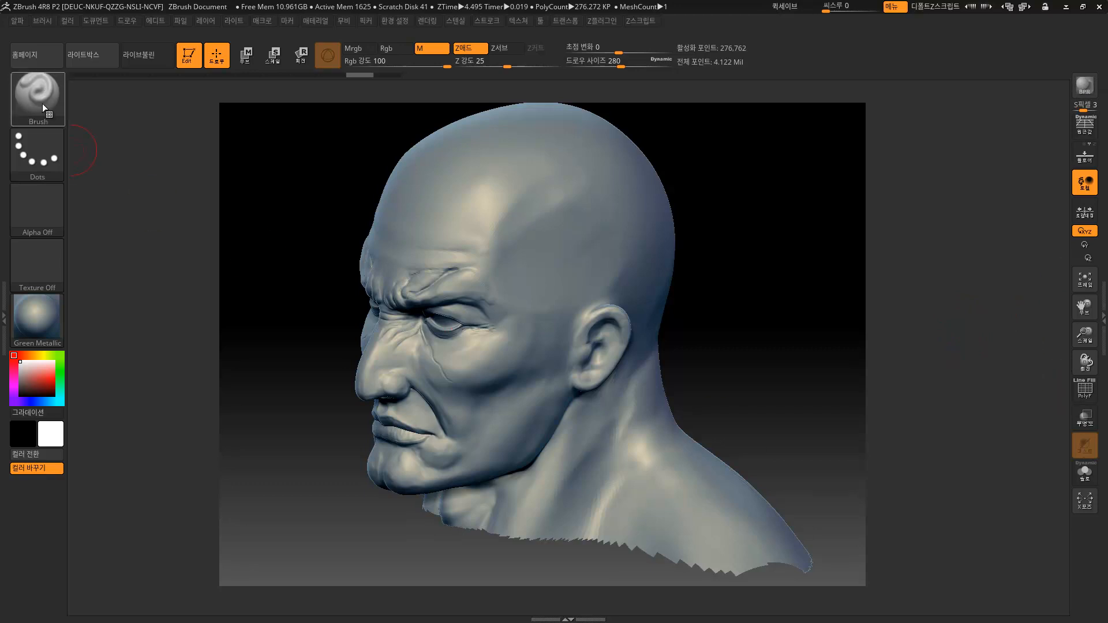
Cycle the interface layouts past Default, legacy4R8 and Sculpt01, settling on Minimal.
{"action": "left_click", "coordinate": [1024, 8]}
{"action": "left_click", "coordinate": [1022, 8]}
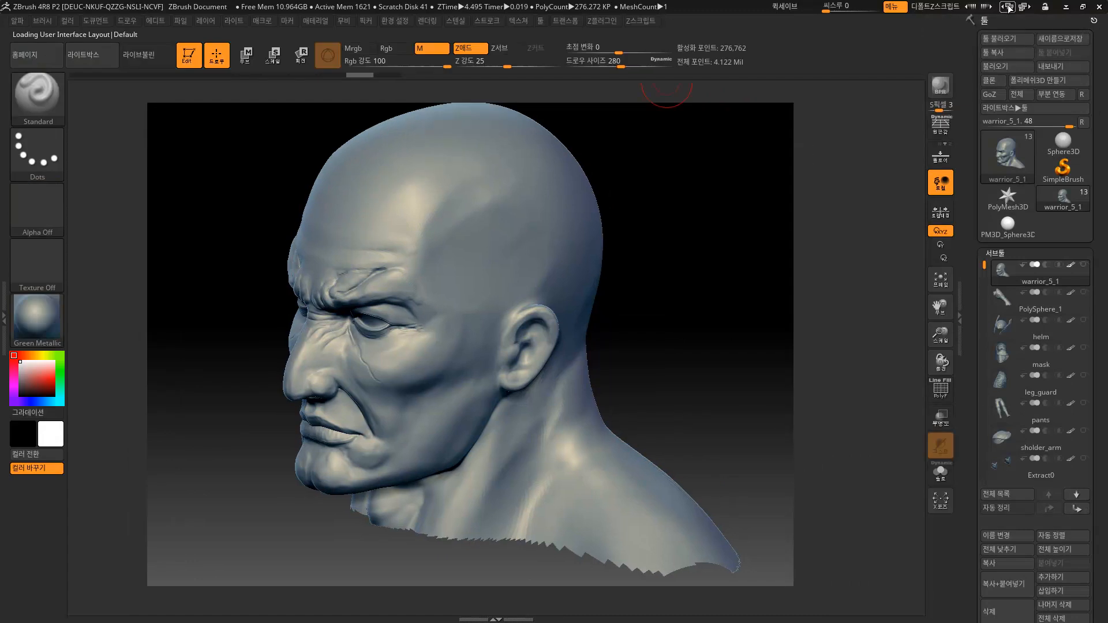
{"action": "left_click", "coordinate": [1024, 7]}
{"action": "left_click", "coordinate": [1024, 8]}
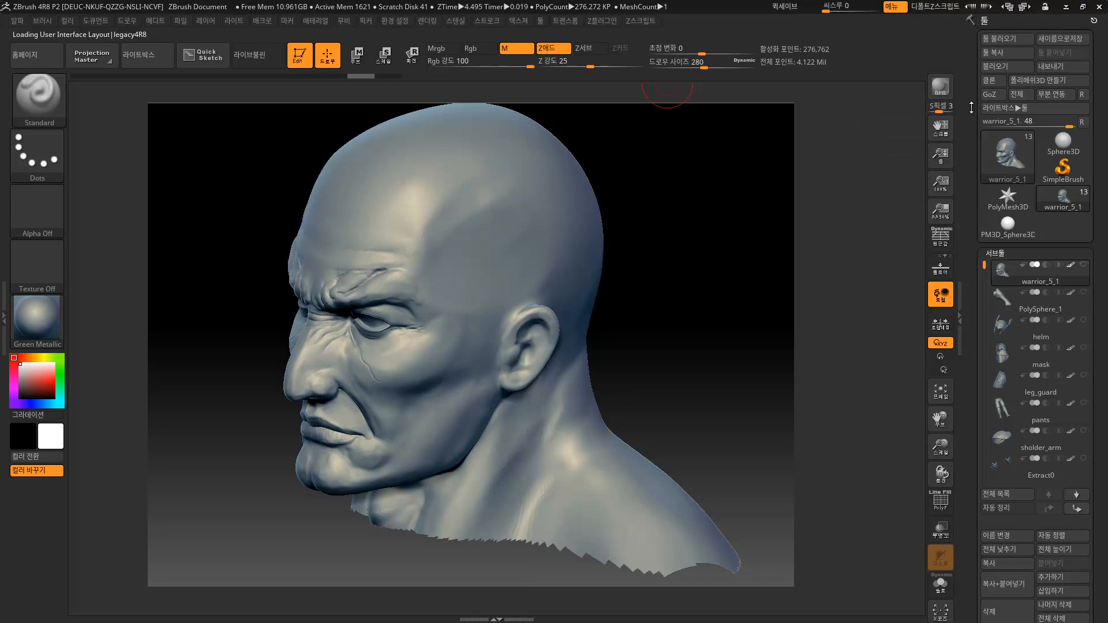
{"action": "left_click", "coordinate": [1024, 7]}
{"action": "left_click", "coordinate": [1023, 8]}
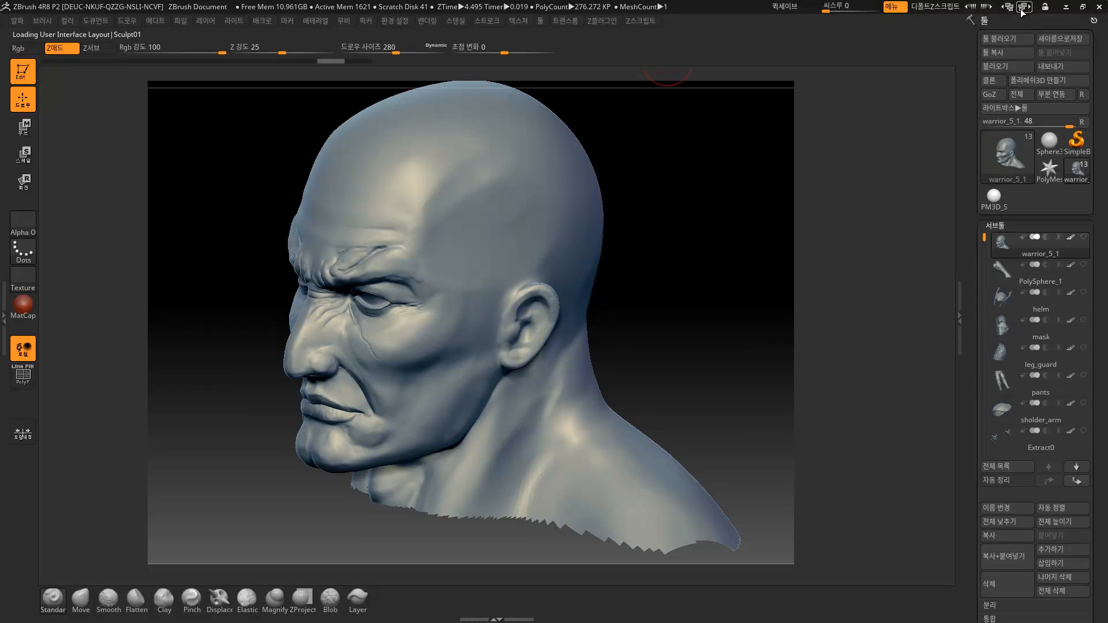
{"action": "left_click", "coordinate": [1008, 7]}
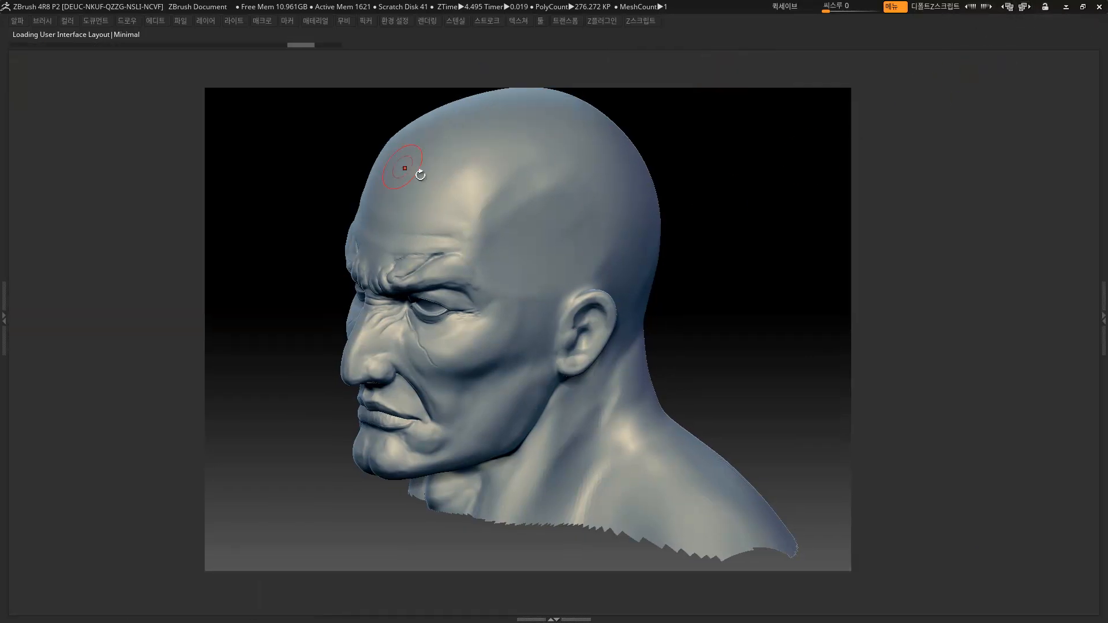
{"action": "left_click", "coordinate": [157, 22]}
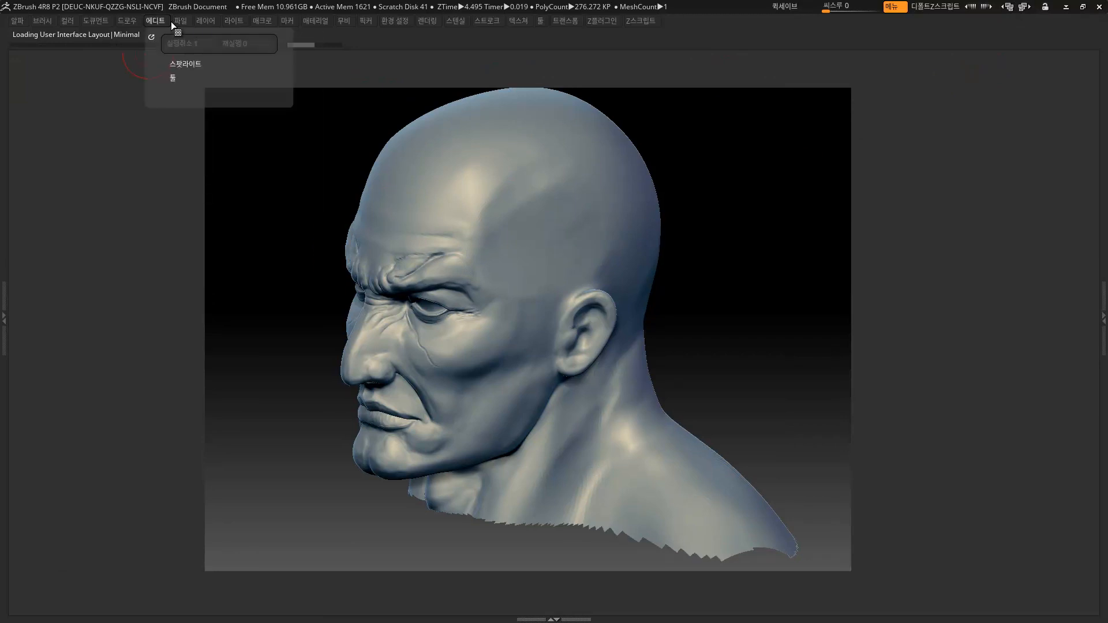
Restore the custom UI from Preferences > UI 관리 (Config) > 커스텀 UI 복원.
{"action": "mouse_move", "coordinate": [248, 22]}
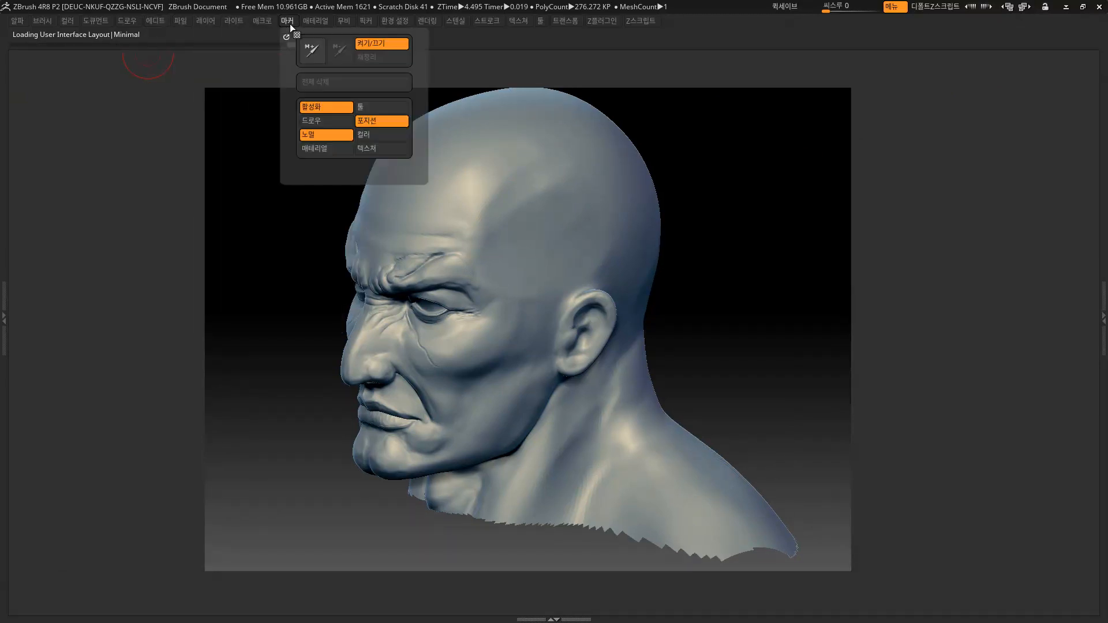
{"action": "mouse_move", "coordinate": [386, 23]}
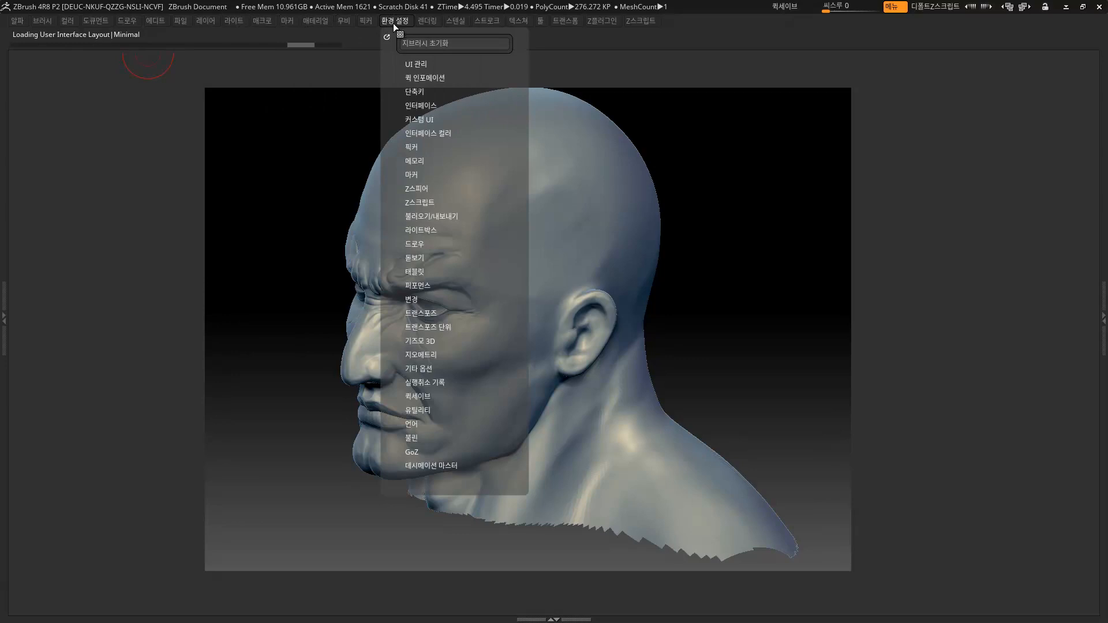
{"action": "left_click", "coordinate": [422, 80]}
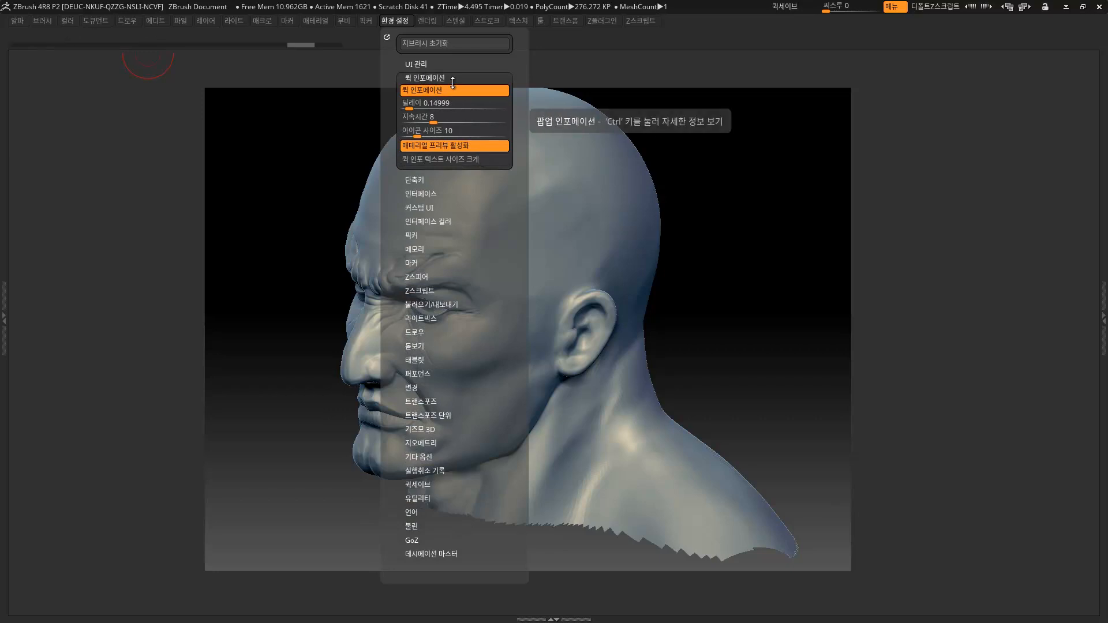
{"action": "left_click", "coordinate": [425, 65]}
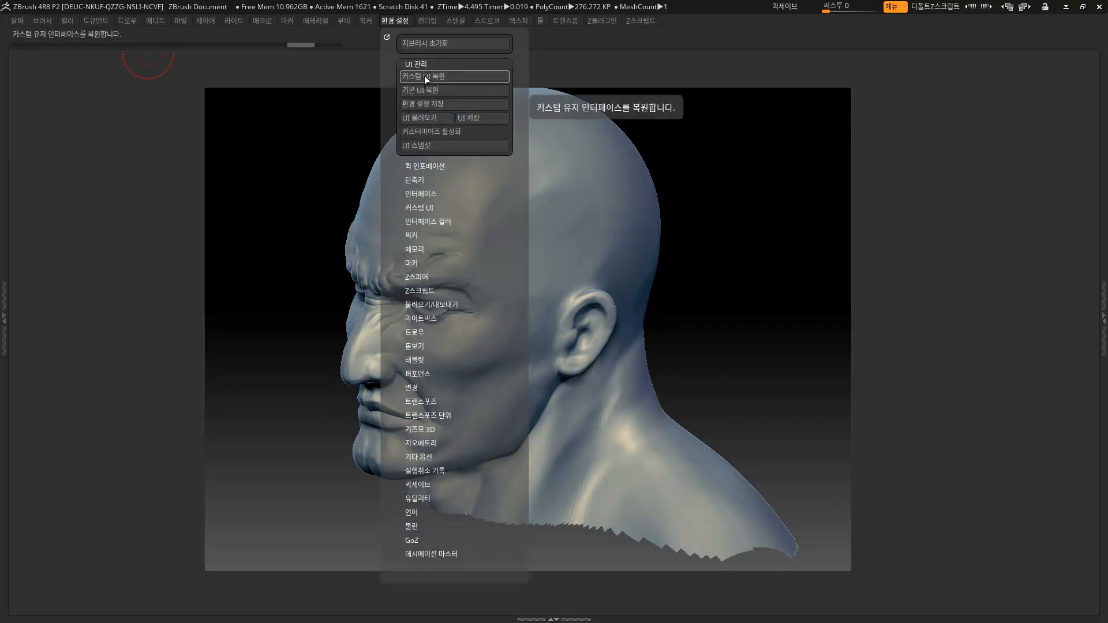
{"action": "left_click", "coordinate": [427, 75]}
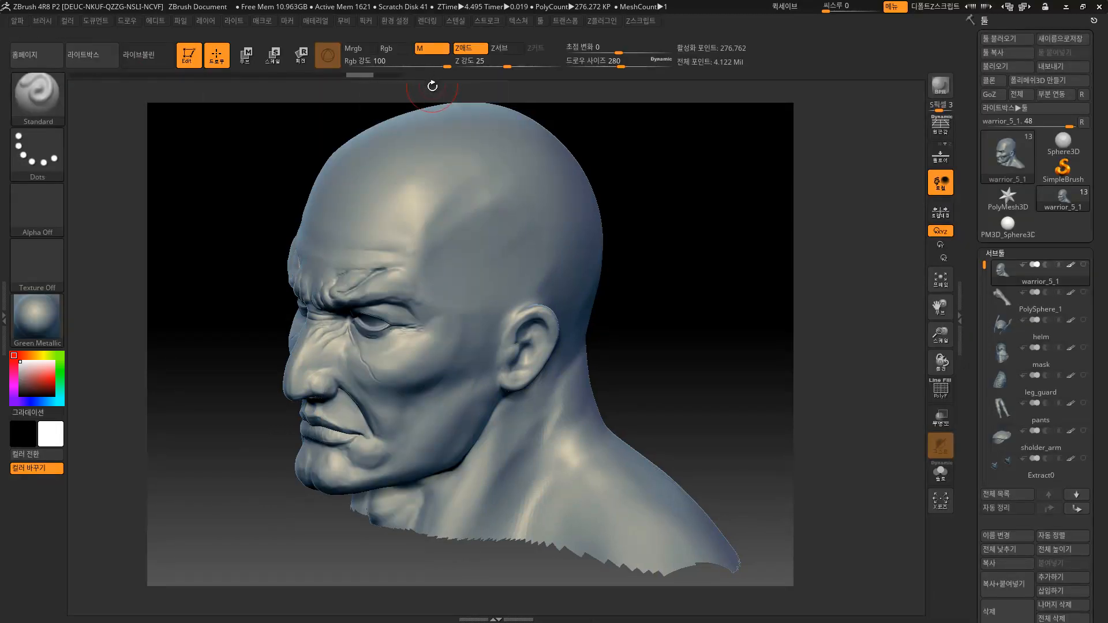
Try Save UI and Load UI in Preferences > Config, cancelling both.
{"action": "left_click", "coordinate": [400, 23]}
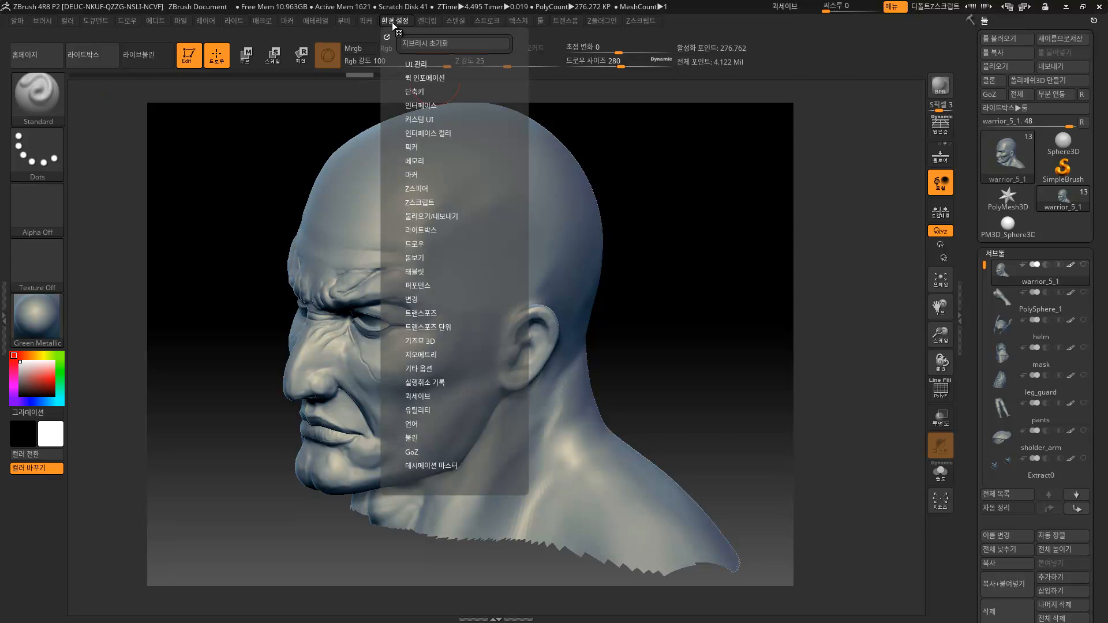
{"action": "left_click", "coordinate": [418, 64]}
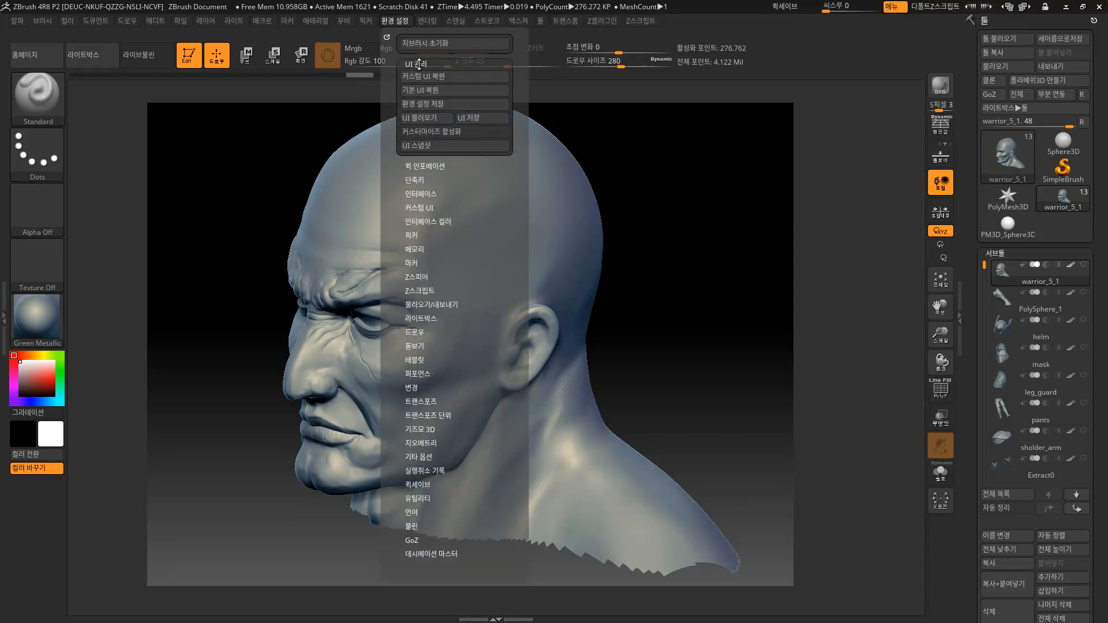
{"action": "left_click", "coordinate": [475, 118]}
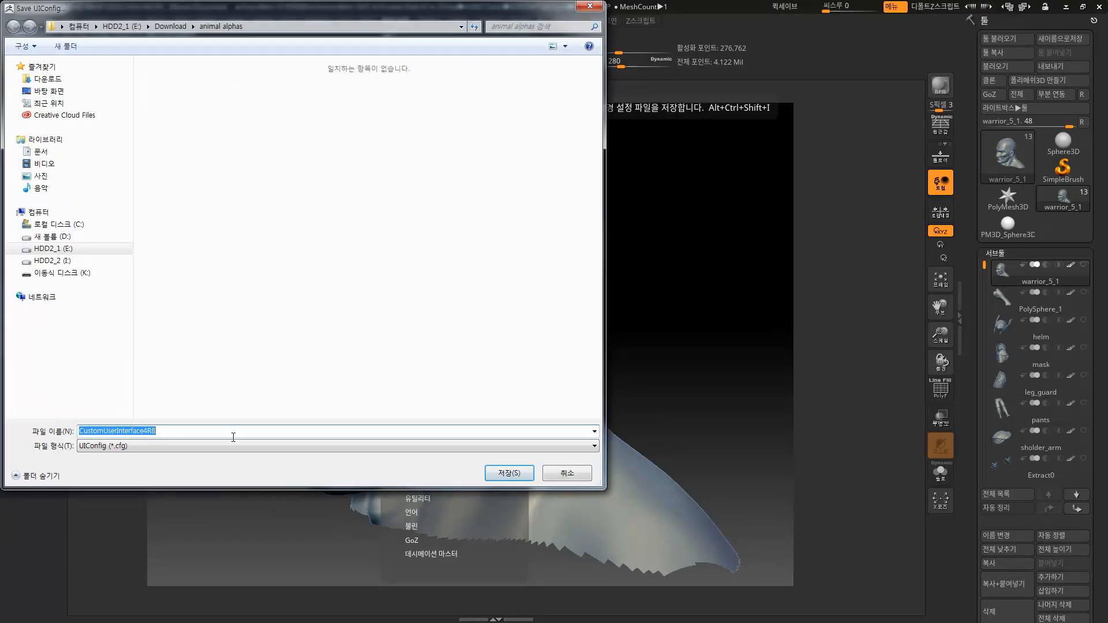
{"action": "left_click", "coordinate": [567, 473]}
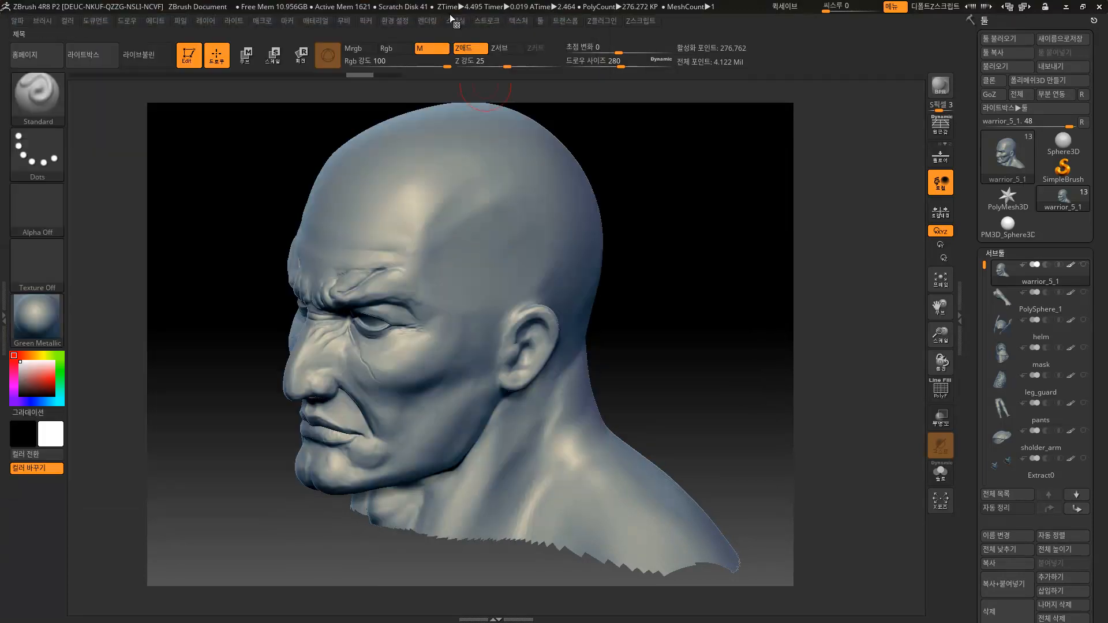
{"action": "left_click", "coordinate": [399, 22]}
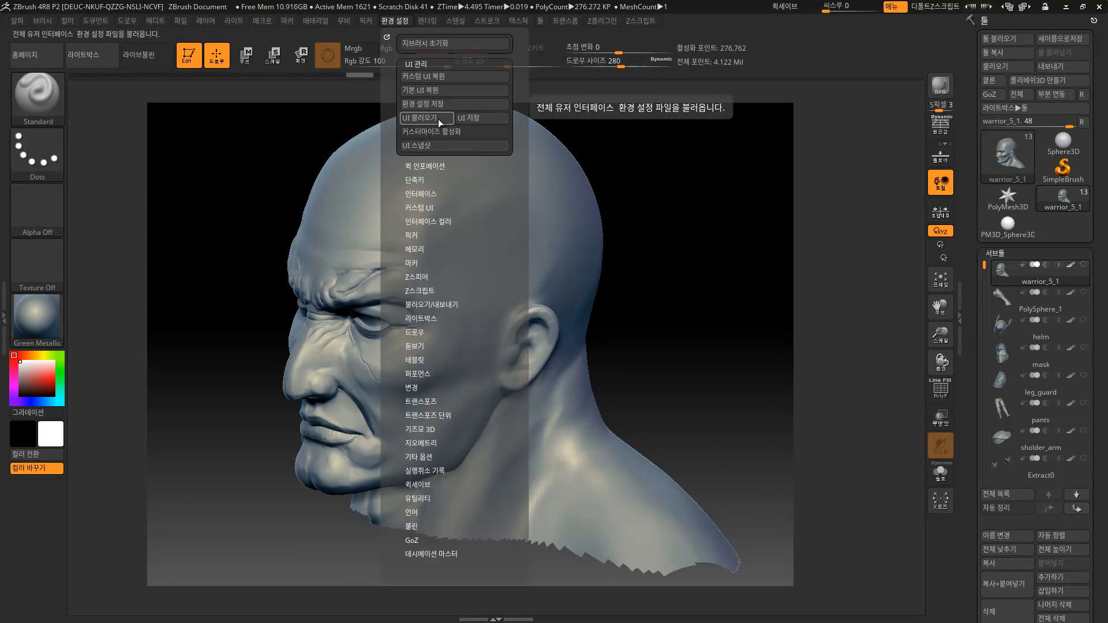
{"action": "left_click", "coordinate": [427, 119]}
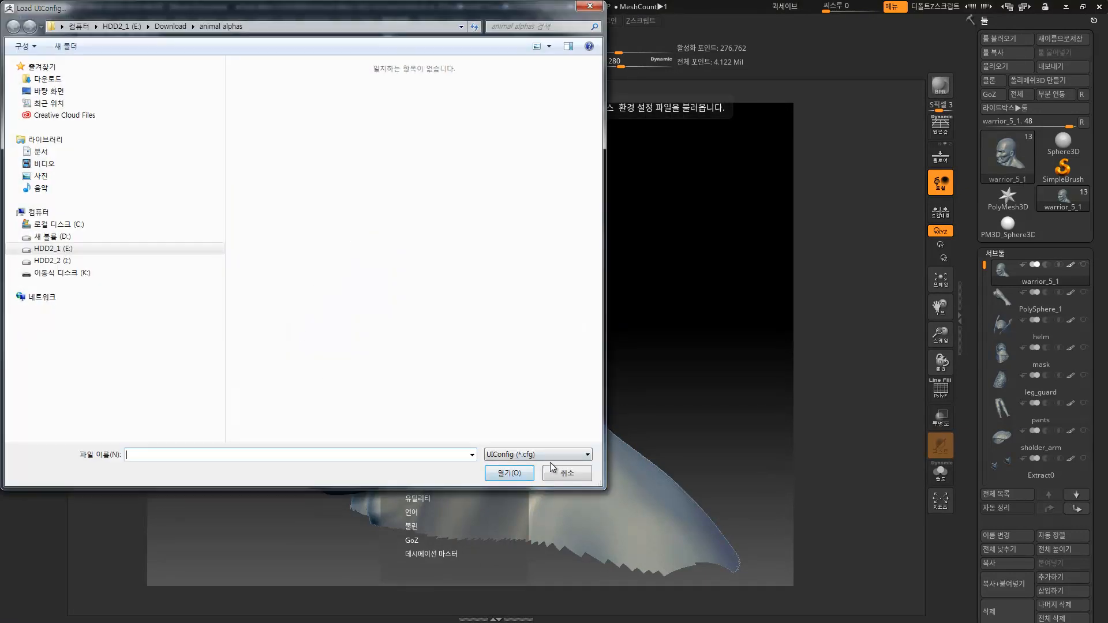
{"action": "left_click", "coordinate": [565, 474]}
Store Config as the master file, confirm, then turn the head front-on and frame it.
{"action": "left_click", "coordinate": [406, 21]}
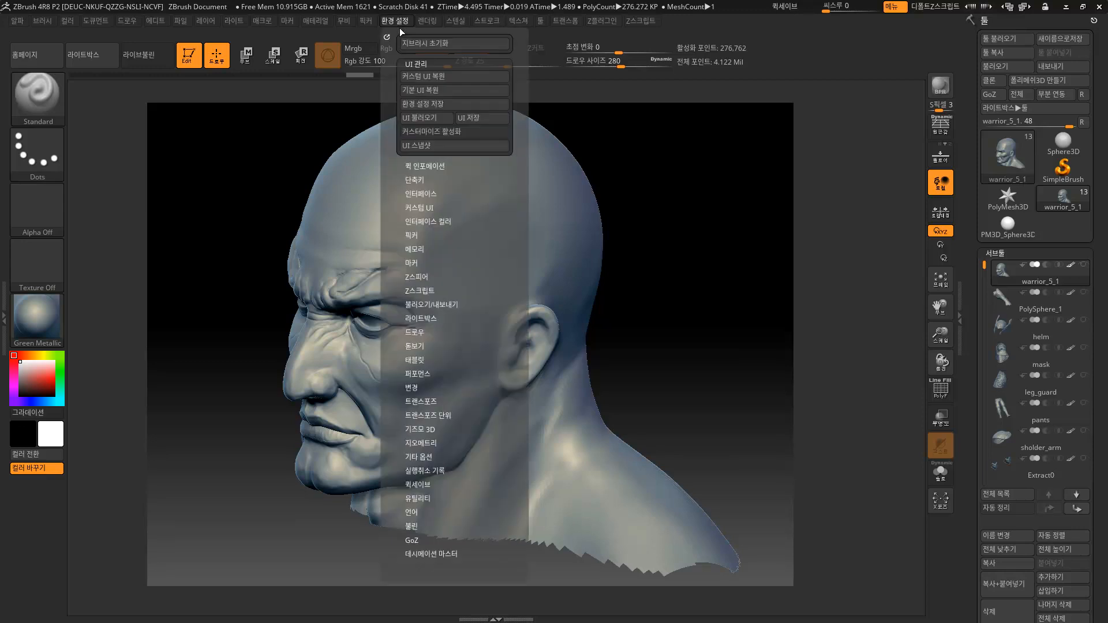
{"action": "left_click", "coordinate": [423, 104]}
{"action": "left_click_drag", "start_coordinate": [556, 271], "coordinate": [667, 109]}
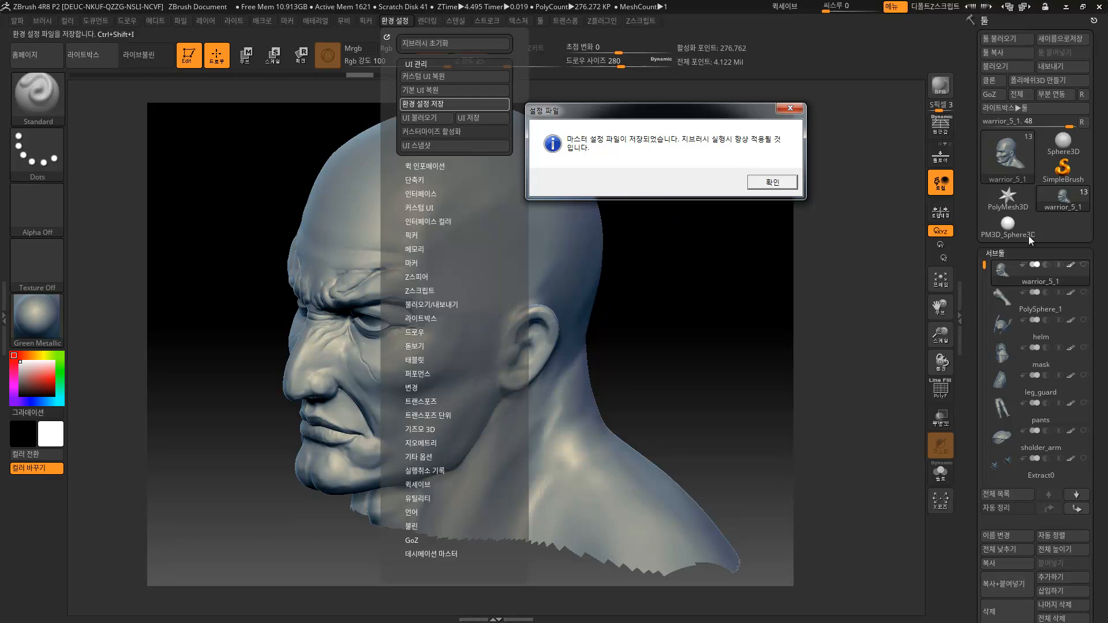
{"action": "left_click", "coordinate": [752, 178]}
{"action": "left_click", "coordinate": [406, 21]}
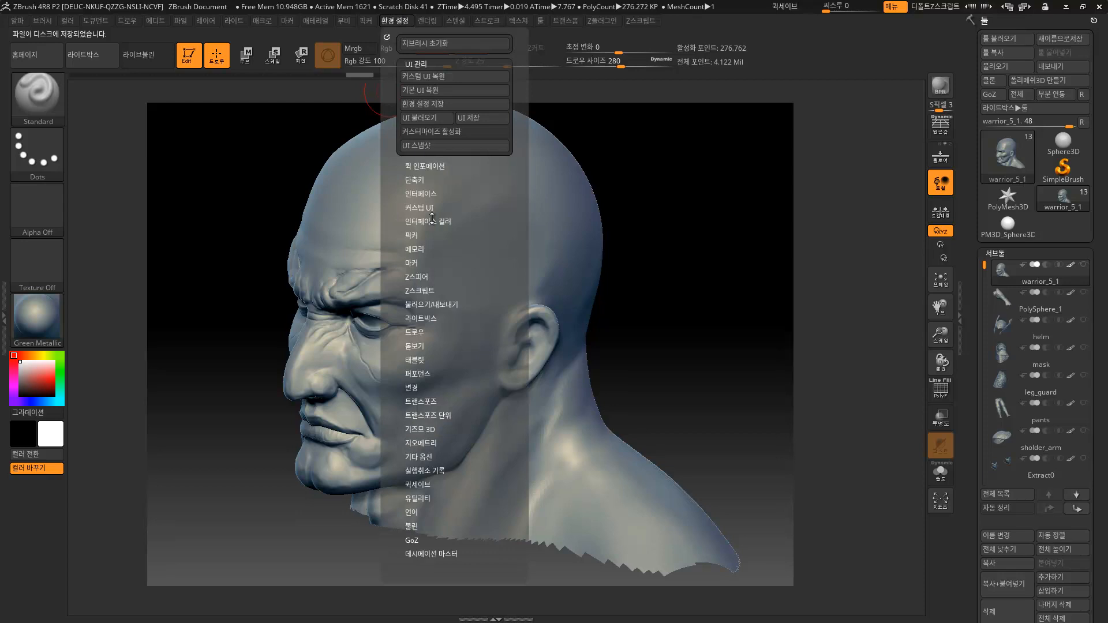
{"action": "mouse_move", "coordinate": [616, 155]}
{"action": "left_mouse_down"}
{"action": "mouse_move", "coordinate": [624, 128]}
{"action": "mouse_move", "coordinate": [675, 179]}
{"action": "mouse_move", "coordinate": [709, 180]}
{"action": "mouse_move", "coordinate": [594, 220]}
{"action": "left_mouse_up"}
{"action": "key", "text": "f"}
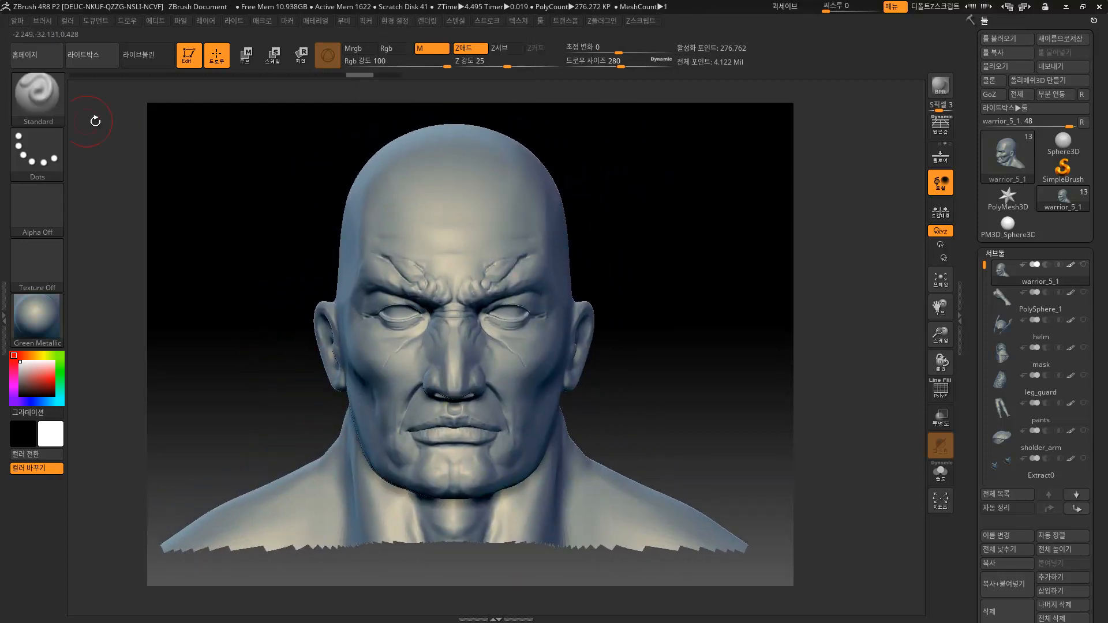
{"action": "left_click", "coordinate": [57, 110]}
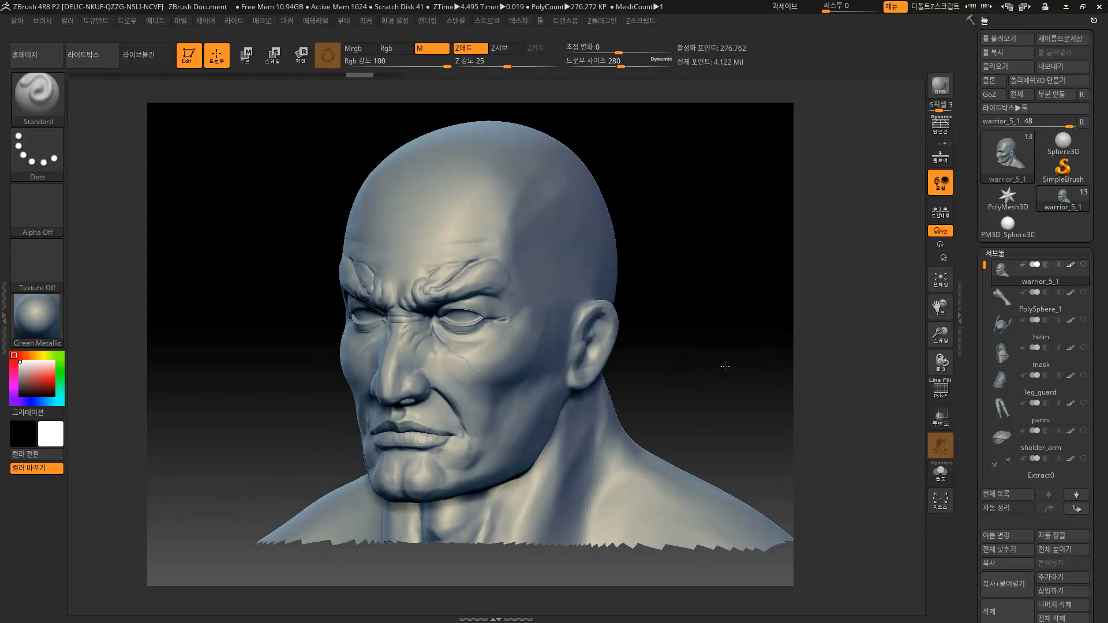
Select the helm subtool and subdivide it to 1.773 million polygons.
{"action": "mouse_move", "coordinate": [725, 366]}
{"action": "left_mouse_down"}
{"action": "mouse_move", "coordinate": [742, 370]}
{"action": "mouse_move", "coordinate": [764, 352]}
{"action": "mouse_move", "coordinate": [763, 327]}
{"action": "mouse_move", "coordinate": [681, 333]}
{"action": "mouse_move", "coordinate": [663, 215]}
{"action": "mouse_move", "coordinate": [648, 302]}
{"action": "mouse_move", "coordinate": [636, 279]}
{"action": "mouse_move", "coordinate": [663, 248]}
{"action": "mouse_move", "coordinate": [655, 316]}
{"action": "mouse_move", "coordinate": [687, 408]}
{"action": "left_mouse_up"}
{"action": "left_click", "coordinate": [1005, 327]}
{"action": "left_click_drag", "start_coordinate": [635, 363], "coordinate": [528, 302]}
{"action": "key", "text": "ctrl+d"}
{"action": "mouse_move", "coordinate": [643, 275]}
{"action": "left_mouse_down"}
{"action": "mouse_move", "coordinate": [762, 341]}
{"action": "mouse_move", "coordinate": [469, 248]}
{"action": "mouse_move", "coordinate": [687, 228]}
{"action": "mouse_move", "coordinate": [662, 269]}
{"action": "left_mouse_up"}
{"action": "mouse_move", "coordinate": [563, 241]}
{"action": "left_mouse_down"}
{"action": "mouse_move", "coordinate": [638, 255]}
{"action": "mouse_move", "coordinate": [540, 243]}
{"action": "mouse_move", "coordinate": [606, 242]}
{"action": "left_mouse_up"}
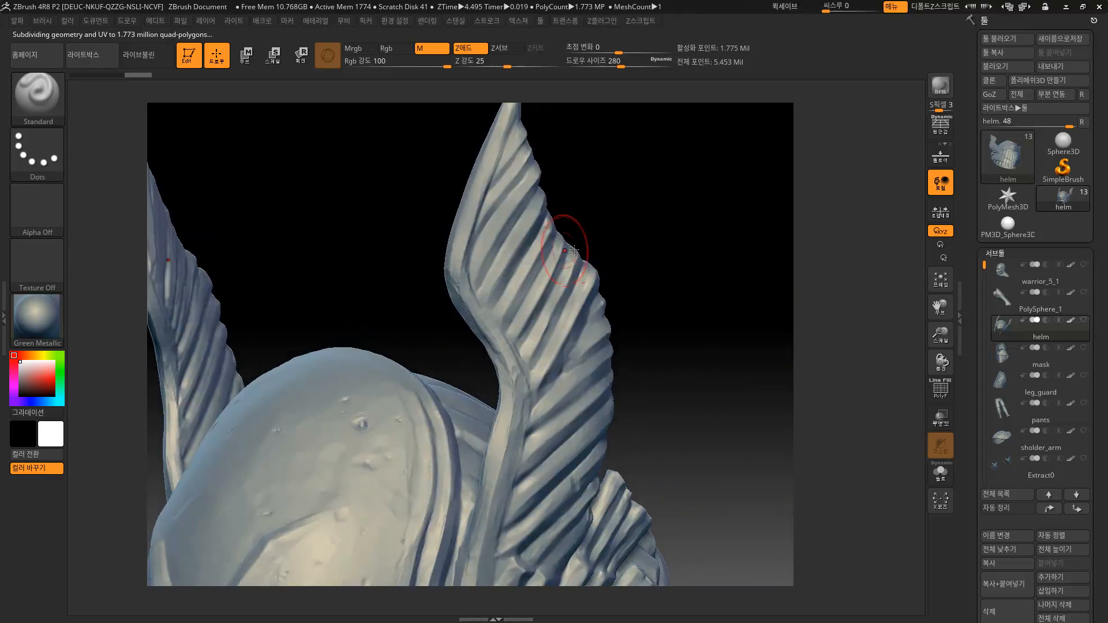
Carve grooves down the wing with DamStandard at draw size 453, then 351.
{"action": "key", "text": "b"}
{"action": "key", "text": "d"}
{"action": "key", "text": "s"}
{"action": "key", "text": "s"}
{"action": "left_click_drag", "start_coordinate": [512, 291], "coordinate": [537, 291]}
{"action": "mouse_move", "coordinate": [505, 190]}
{"action": "left_mouse_down"}
{"action": "mouse_move", "coordinate": [537, 300]}
{"action": "mouse_move", "coordinate": [574, 363]}
{"action": "left_mouse_up"}
{"action": "mouse_move", "coordinate": [663, 282]}
{"action": "left_mouse_down"}
{"action": "mouse_move", "coordinate": [672, 265]}
{"action": "mouse_move", "coordinate": [641, 222]}
{"action": "mouse_move", "coordinate": [494, 259]}
{"action": "left_mouse_up"}
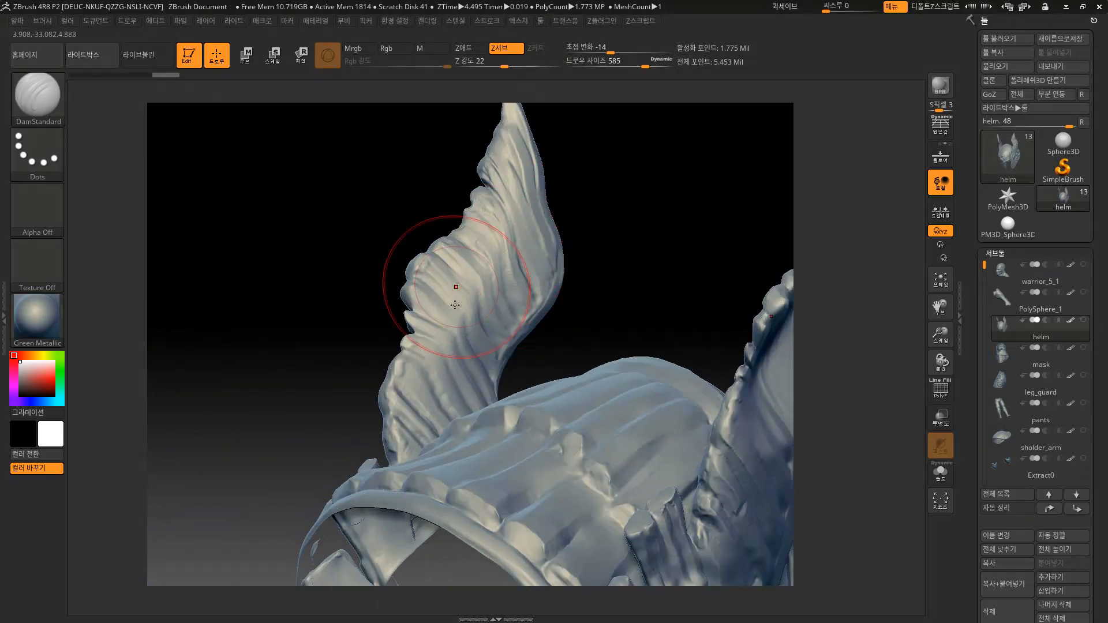
{"action": "mouse_move", "coordinate": [594, 235]}
{"action": "left_mouse_down"}
{"action": "mouse_move", "coordinate": [625, 247]}
{"action": "mouse_move", "coordinate": [750, 230]}
{"action": "left_mouse_up"}
{"action": "key", "text": "s"}
{"action": "left_click_drag", "start_coordinate": [537, 267], "coordinate": [520, 267]}
{"action": "mouse_move", "coordinate": [613, 243]}
{"action": "left_mouse_down"}
{"action": "mouse_move", "coordinate": [624, 273]}
{"action": "mouse_move", "coordinate": [589, 214]}
{"action": "left_mouse_up"}
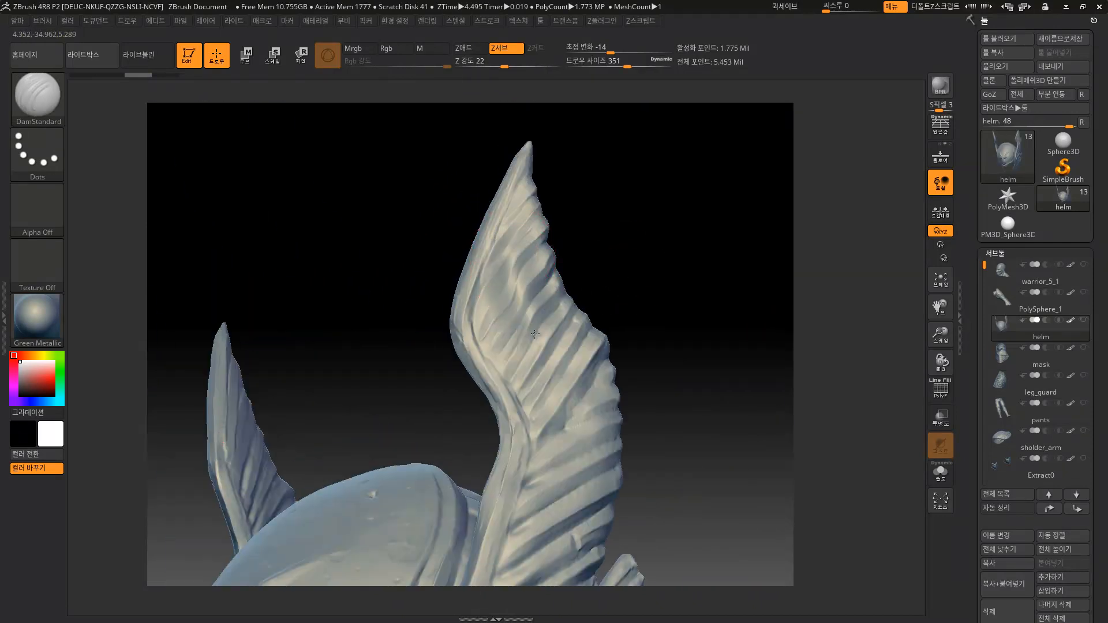
{"action": "mouse_move", "coordinate": [642, 255]}
{"action": "left_mouse_down"}
{"action": "mouse_move", "coordinate": [702, 265]}
{"action": "mouse_move", "coordinate": [668, 278]}
{"action": "mouse_move", "coordinate": [650, 247]}
{"action": "mouse_move", "coordinate": [668, 190]}
{"action": "mouse_move", "coordinate": [646, 171]}
{"action": "mouse_move", "coordinate": [554, 302]}
{"action": "mouse_move", "coordinate": [642, 227]}
{"action": "mouse_move", "coordinate": [629, 271]}
{"action": "mouse_move", "coordinate": [642, 404]}
{"action": "mouse_move", "coordinate": [583, 310]}
{"action": "mouse_move", "coordinate": [645, 293]}
{"action": "left_mouse_up"}
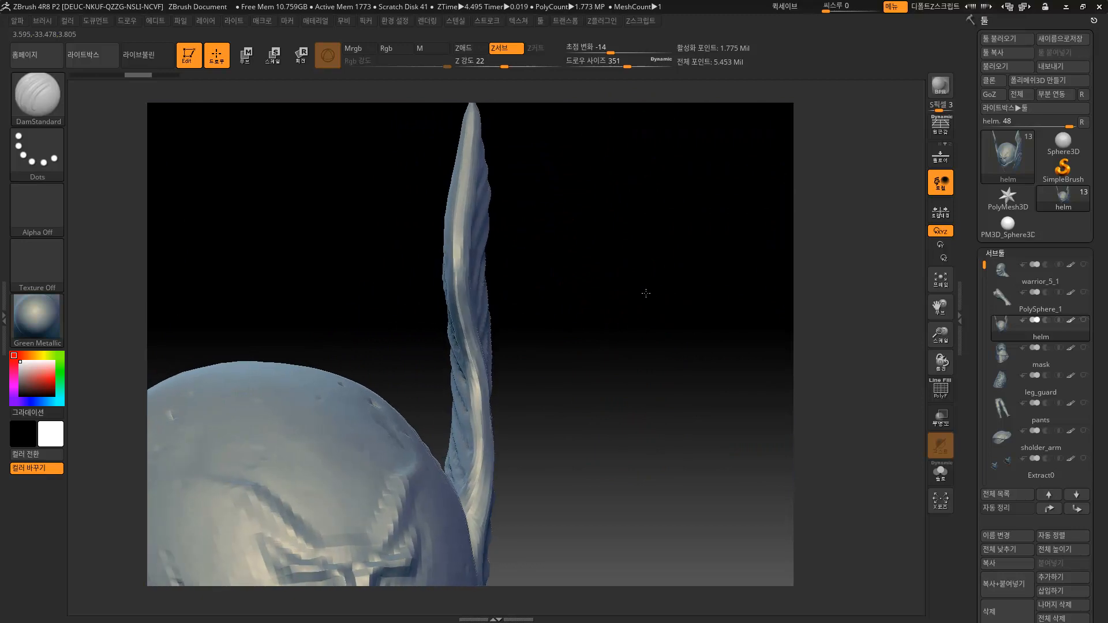
In Brush > Auto Masking, toggle BackFace Mask on then off and enable Cavity Mask.
{"action": "left_click", "coordinate": [38, 21]}
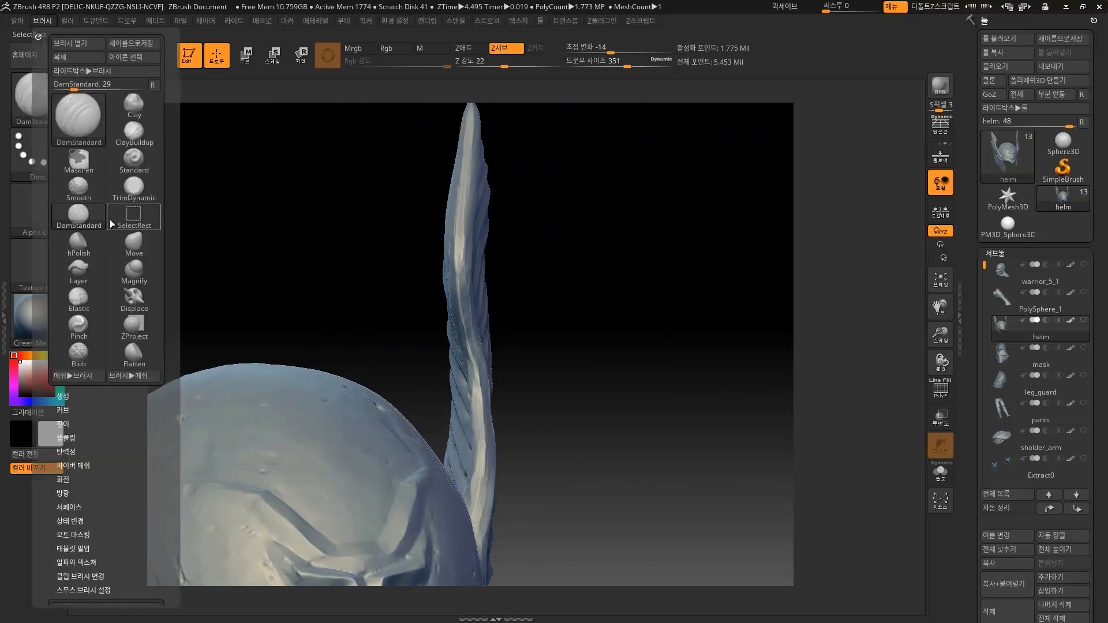
{"action": "mouse_move", "coordinate": [162, 415]}
{"action": "left_mouse_down"}
{"action": "mouse_move", "coordinate": [158, 345]}
{"action": "mouse_move", "coordinate": [176, 275]}
{"action": "mouse_move", "coordinate": [176, 289]}
{"action": "left_mouse_up"}
{"action": "left_click", "coordinate": [78, 358]}
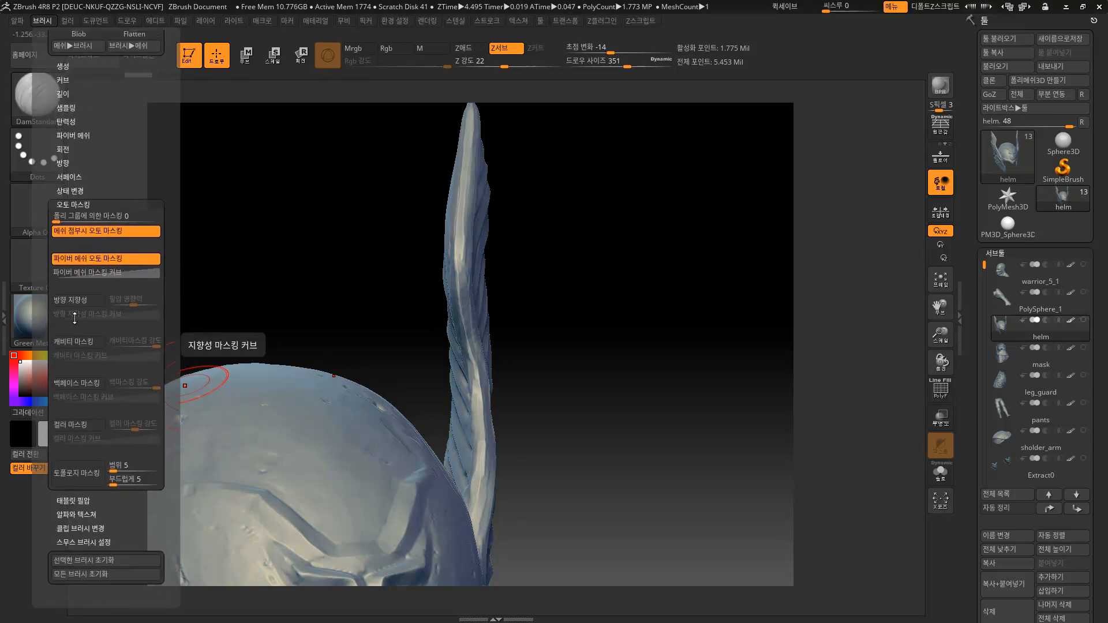
{"action": "left_click", "coordinate": [81, 386]}
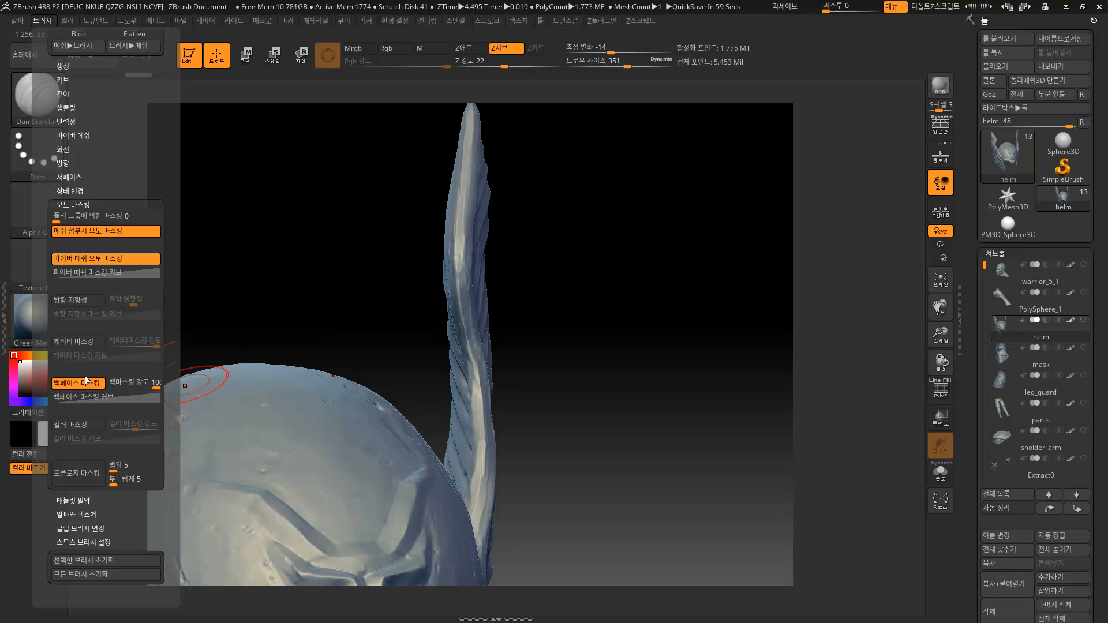
{"action": "left_click", "coordinate": [64, 22]}
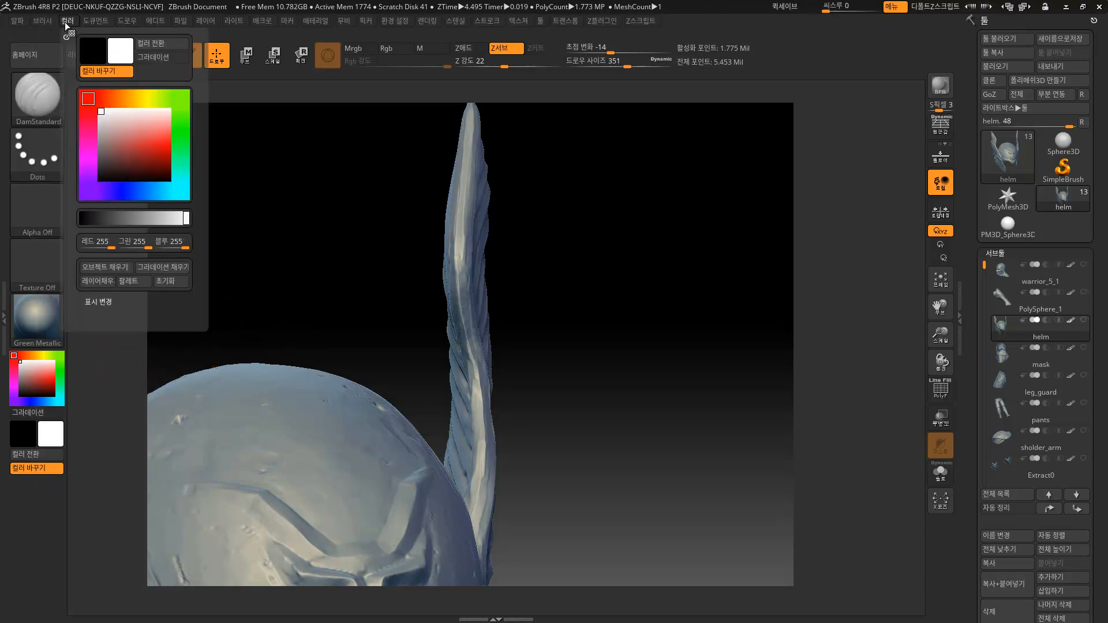
{"action": "mouse_move", "coordinate": [43, 22]}
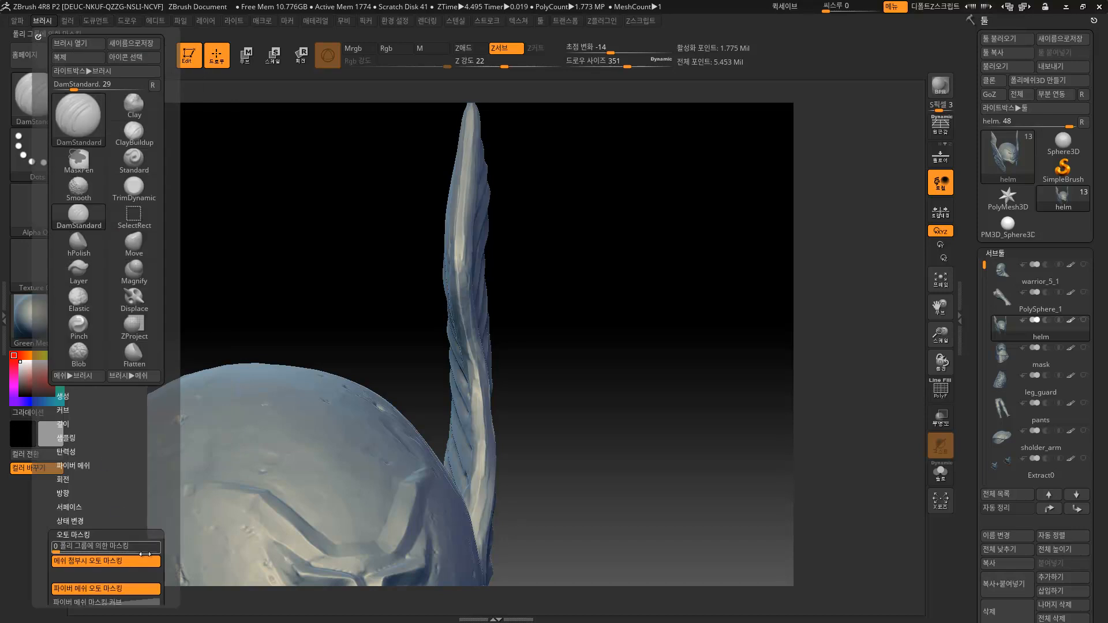
{"action": "scroll", "coordinate": [116, 449], "scroll_direction": "down", "scroll_amount": 5}
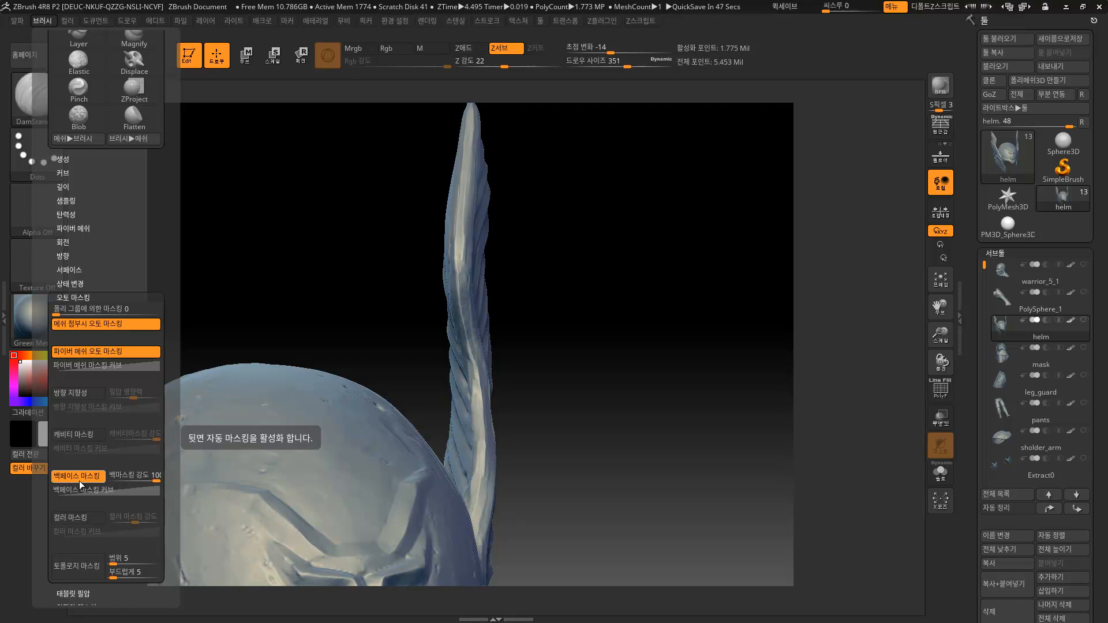
{"action": "left_click", "coordinate": [79, 480]}
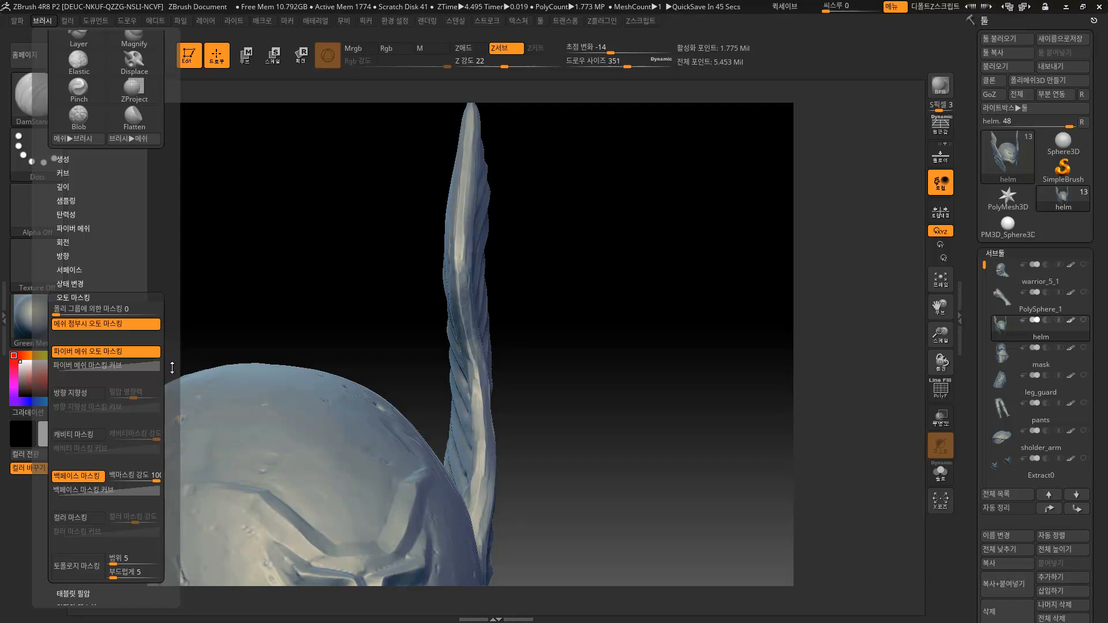
{"action": "left_click", "coordinate": [85, 437]}
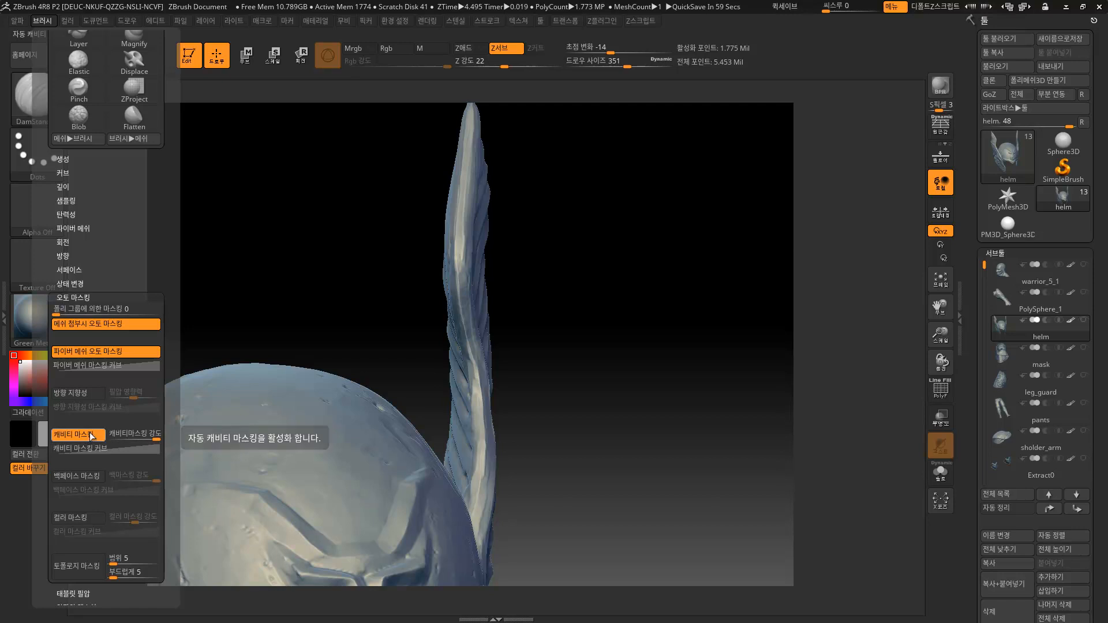
Switch to the Clay brush (B-C-L) and reduce its draw size.
{"action": "left_click_drag", "start_coordinate": [620, 285], "coordinate": [548, 289]}
{"action": "key", "text": "b"}
{"action": "key", "text": "c"}
{"action": "key", "text": "l"}
{"action": "key", "text": "s"}
{"action": "left_click_drag", "start_coordinate": [468, 300], "coordinate": [475, 299]}
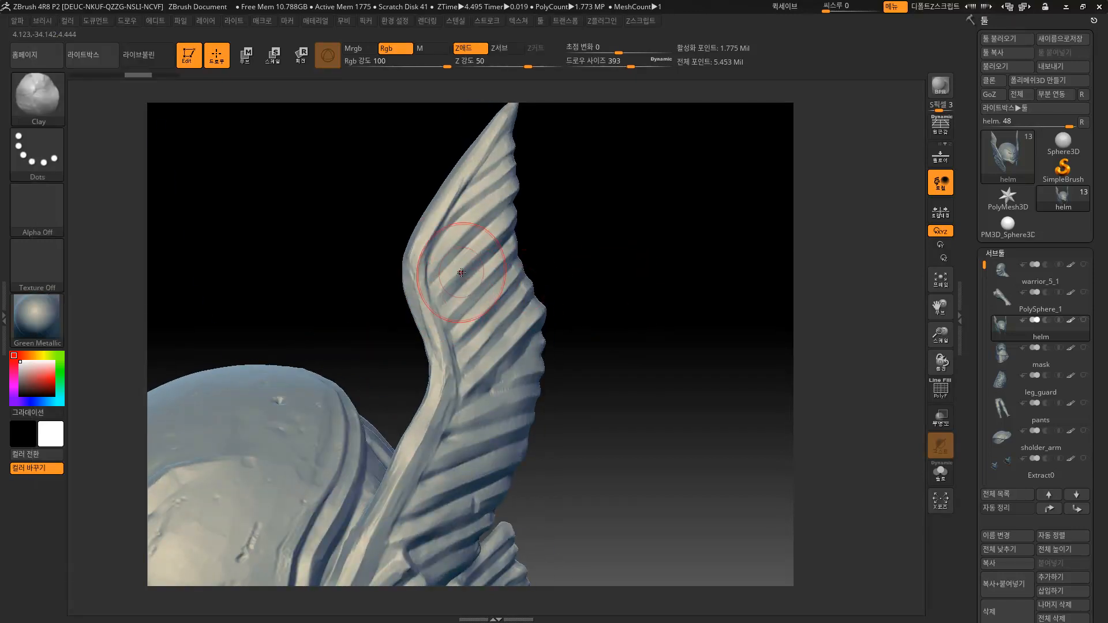
Browse the Brush palette while swapping between DamStandard and Clay brushes.
{"action": "left_click", "coordinate": [42, 21]}
{"action": "left_click_drag", "start_coordinate": [168, 463], "coordinate": [166, 373]}
{"action": "key", "text": "b"}
{"action": "key", "text": "d"}
{"action": "key", "text": "s"}
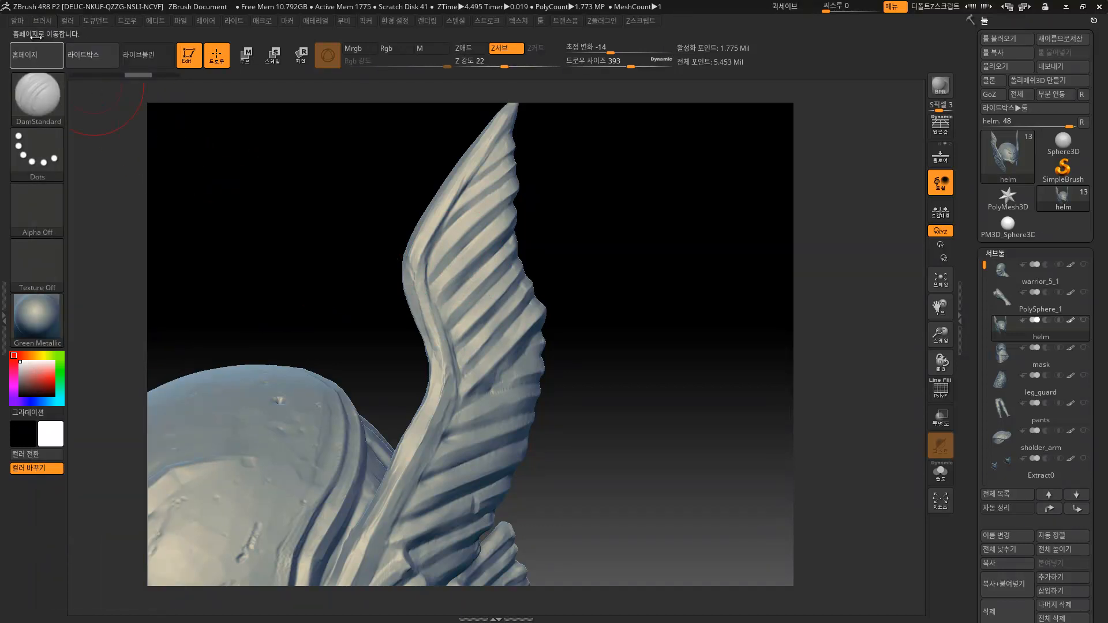
{"action": "left_click", "coordinate": [43, 21]}
{"action": "left_click_drag", "start_coordinate": [164, 495], "coordinate": [172, 400]}
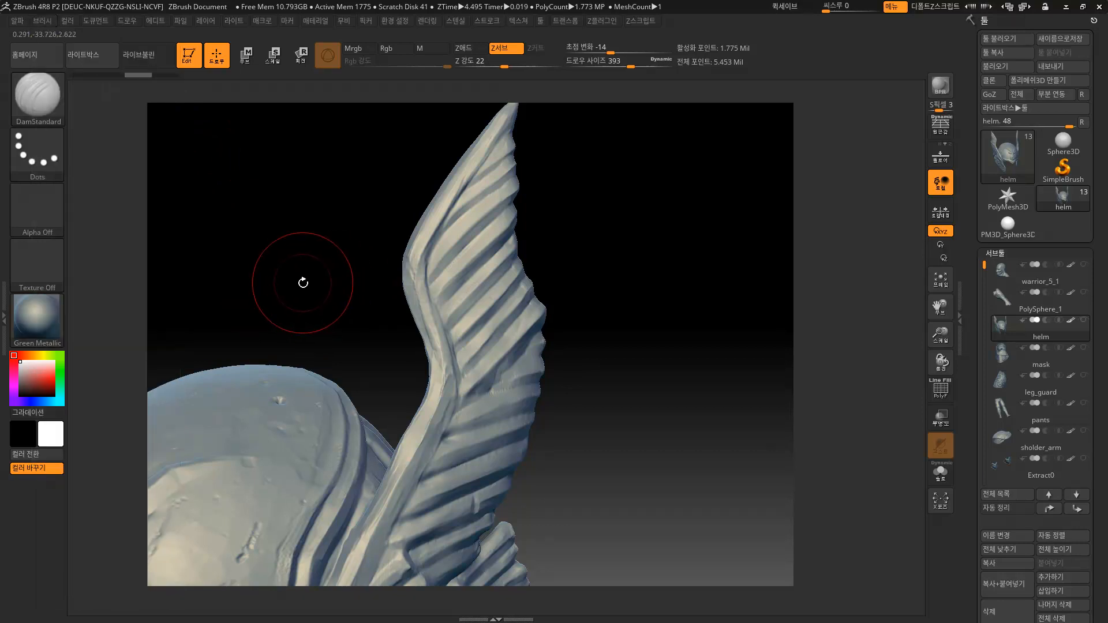
{"action": "key", "text": "b"}
{"action": "key", "text": "c"}
{"action": "key", "text": "l"}
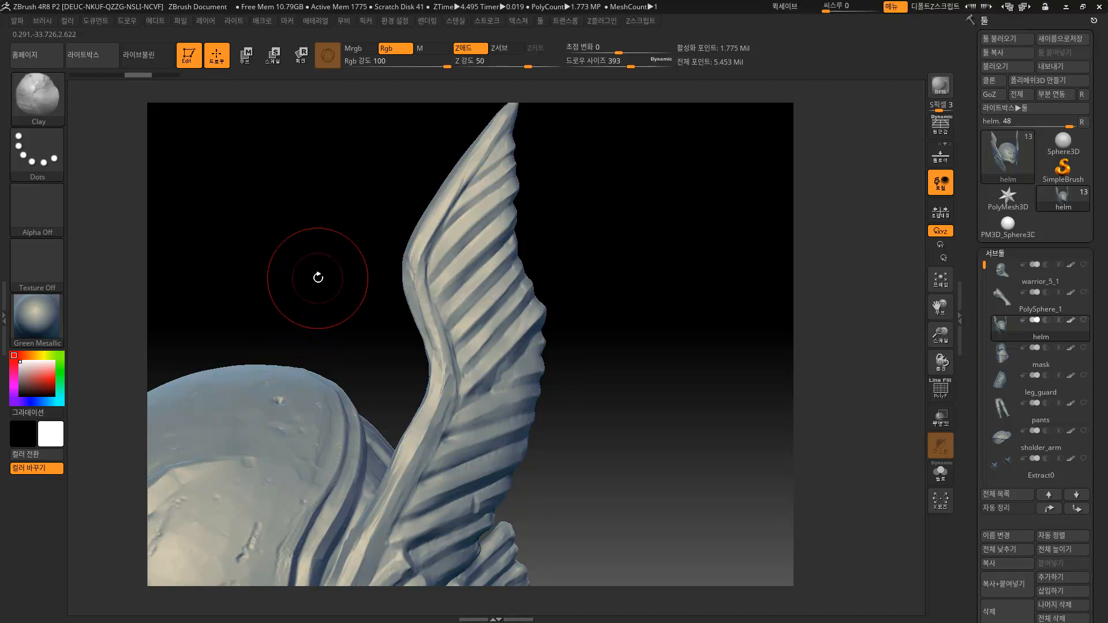
Cycle through the DamStandard, Clay and Move brushes.
{"action": "key", "text": "b"}
{"action": "key", "text": "d"}
{"action": "key", "text": "s"}
{"action": "key", "text": "b"}
{"action": "key", "text": "c"}
{"action": "key", "text": "l"}
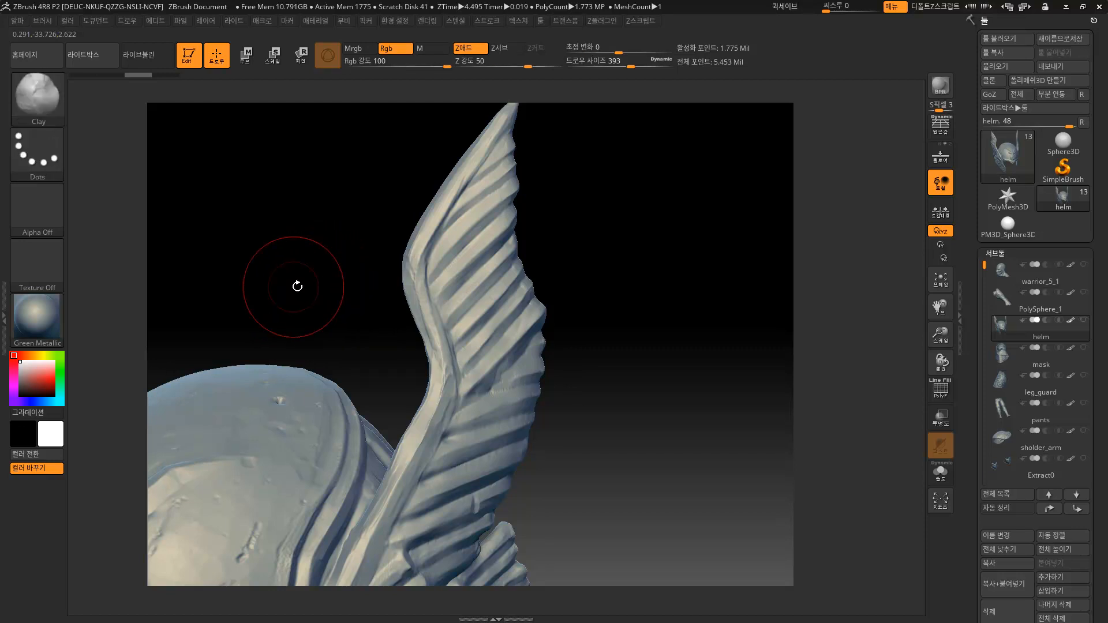
{"action": "key", "text": "b"}
{"action": "key", "text": "m"}
{"action": "key", "text": "v"}
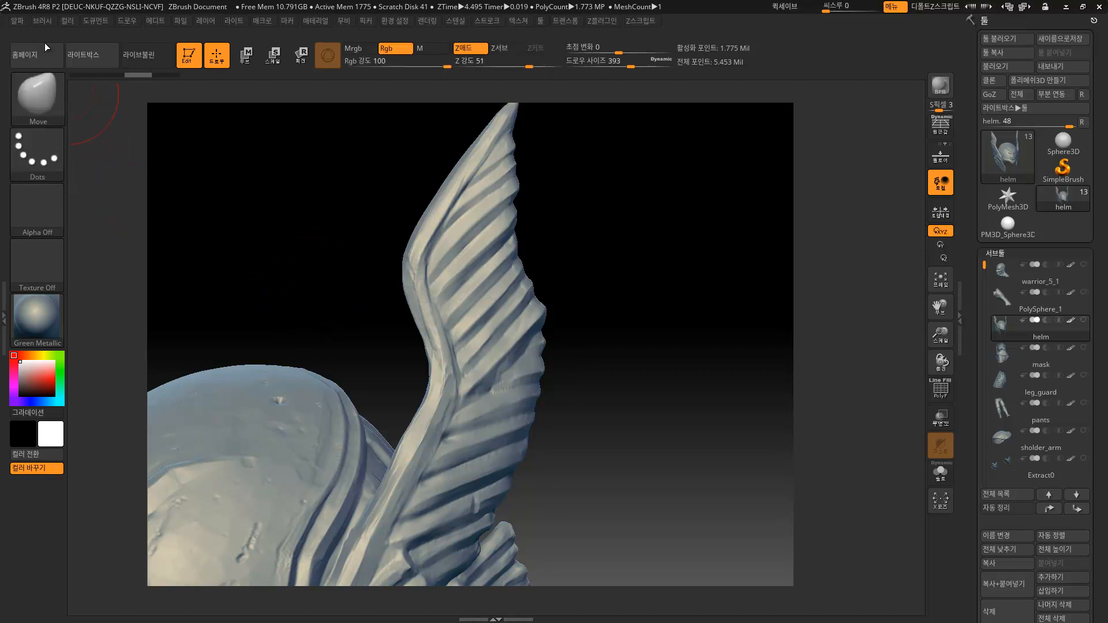
Return to Clay and scroll the Brush palette down to Auto Masking.
{"action": "left_click", "coordinate": [42, 23]}
{"action": "left_click_drag", "start_coordinate": [169, 412], "coordinate": [163, 331]}
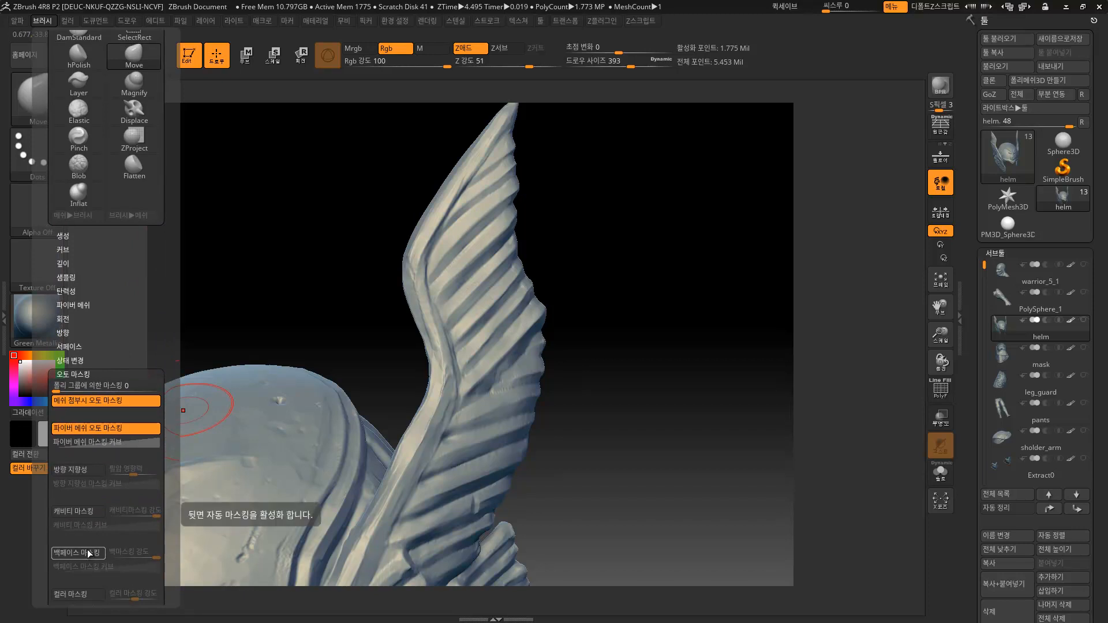
{"action": "key", "text": "b"}
{"action": "key", "text": "c"}
{"action": "key", "text": "l"}
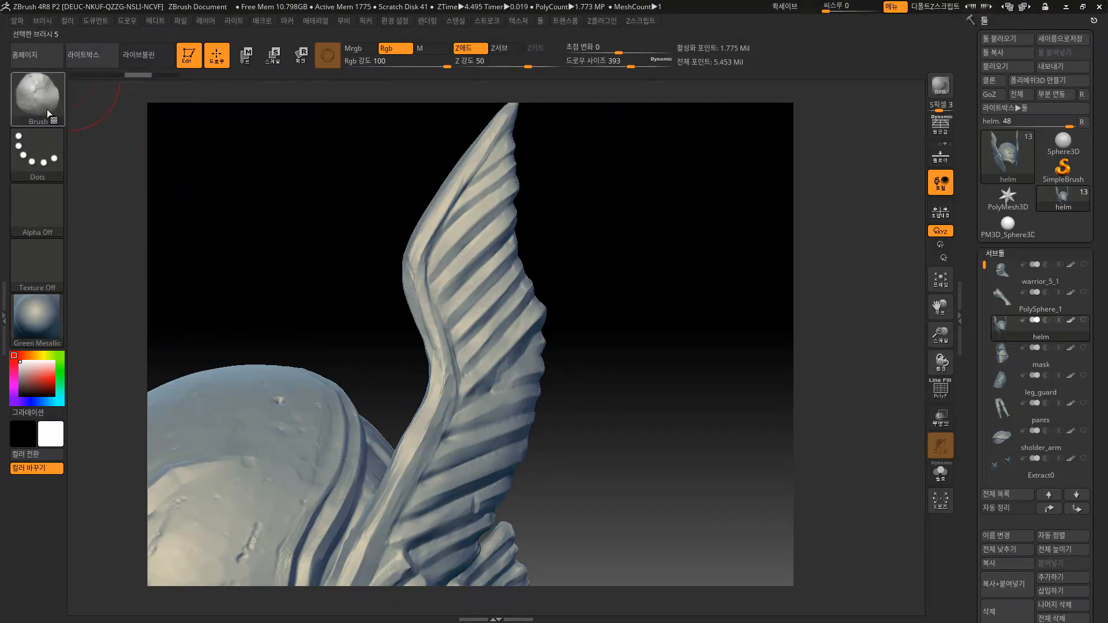
{"action": "left_click", "coordinate": [50, 21]}
{"action": "scroll", "coordinate": [175, 412], "scroll_direction": "down", "scroll_amount": 6}
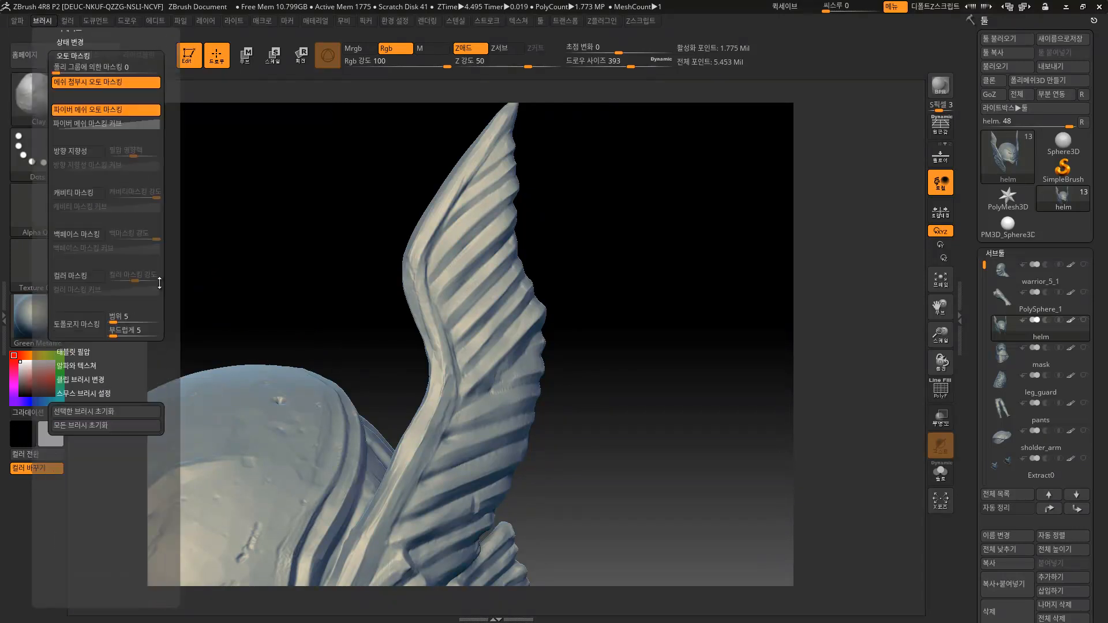
Enable Cavity Mask and test rough Clay strokes on the wing, undoing them.
{"action": "left_click", "coordinate": [78, 289]}
{"action": "mouse_move", "coordinate": [436, 222]}
{"action": "left_mouse_down"}
{"action": "mouse_move", "coordinate": [485, 346]}
{"action": "mouse_move", "coordinate": [494, 408]}
{"action": "mouse_move", "coordinate": [456, 482]}
{"action": "mouse_move", "coordinate": [413, 511]}
{"action": "mouse_move", "coordinate": [499, 240]}
{"action": "mouse_move", "coordinate": [453, 228]}
{"action": "mouse_move", "coordinate": [496, 153]}
{"action": "left_mouse_up"}
{"action": "left_click_drag", "start_coordinate": [561, 230], "coordinate": [682, 312]}
{"action": "key", "text": "ctrl+z"}
{"action": "left_click_drag", "start_coordinate": [569, 270], "coordinate": [601, 301], "text": "alt"}
{"action": "mouse_move", "coordinate": [495, 220]}
{"action": "left_mouse_down"}
{"action": "mouse_move", "coordinate": [412, 260]}
{"action": "mouse_move", "coordinate": [380, 297]}
{"action": "mouse_move", "coordinate": [395, 461]}
{"action": "left_mouse_up"}
{"action": "left_click_drag", "start_coordinate": [596, 354], "coordinate": [470, 321]}
{"action": "mouse_move", "coordinate": [313, 276]}
{"action": "left_mouse_down"}
{"action": "mouse_move", "coordinate": [584, 304]}
{"action": "mouse_move", "coordinate": [594, 327]}
{"action": "left_mouse_up"}
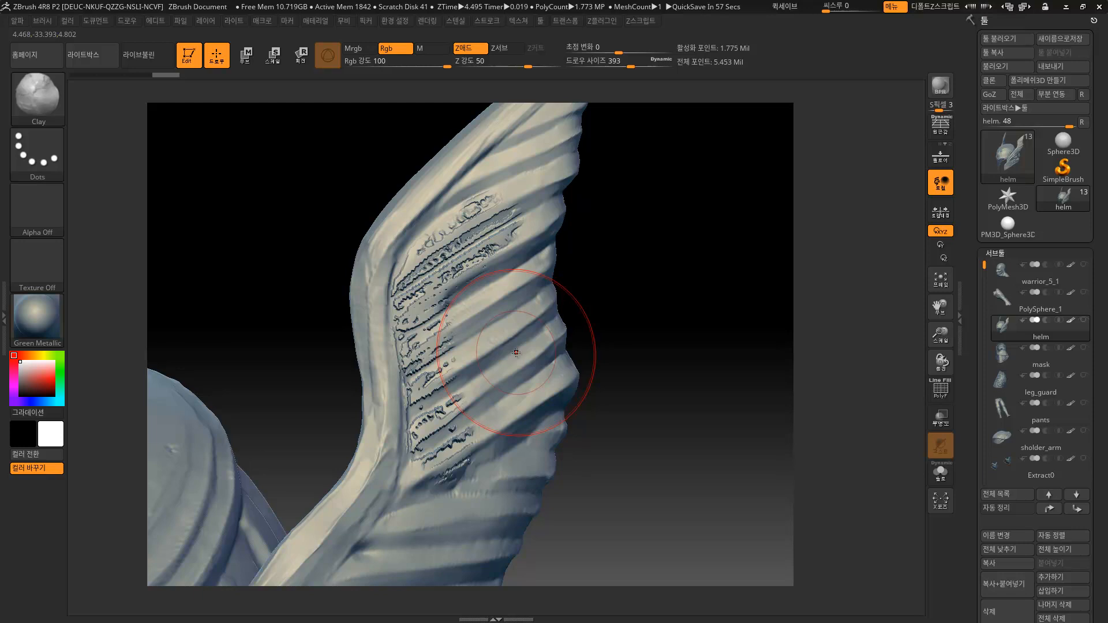
{"action": "key", "text": "ctrl+z"}
Lower draw size to 257 and paint a cavity-masked Clay stroke across the wing.
{"action": "key", "text": "s"}
{"action": "left_click_drag", "start_coordinate": [338, 253], "coordinate": [323, 253]}
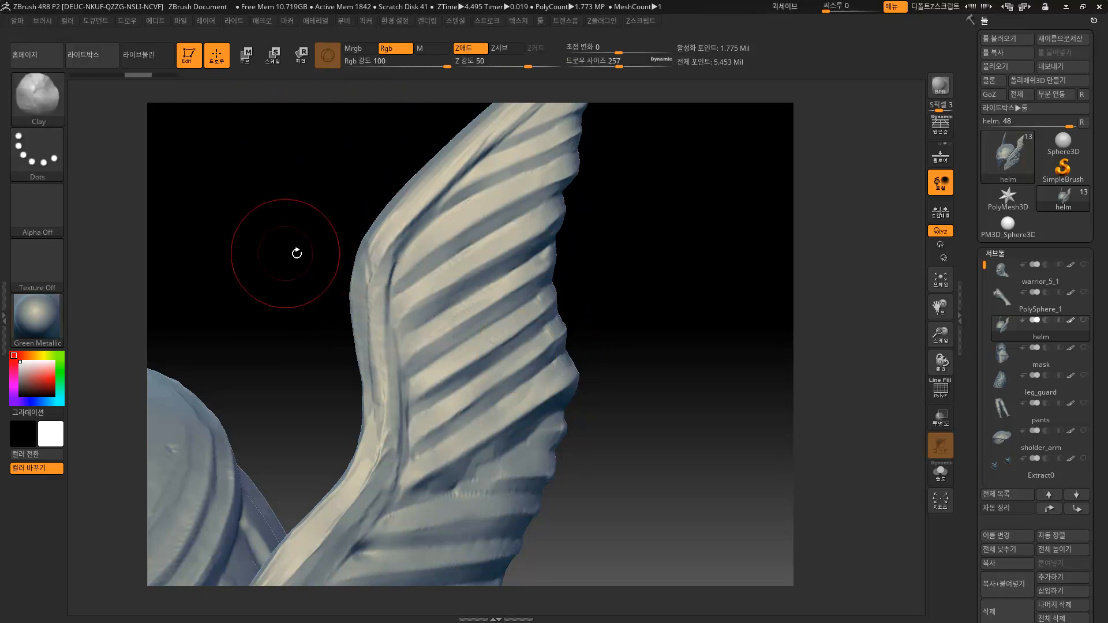
{"action": "left_click", "coordinate": [48, 21]}
{"action": "mouse_move", "coordinate": [159, 493]}
{"action": "left_mouse_down"}
{"action": "mouse_move", "coordinate": [159, 396]}
{"action": "mouse_move", "coordinate": [150, 421]}
{"action": "mouse_move", "coordinate": [123, 421]}
{"action": "left_mouse_up"}
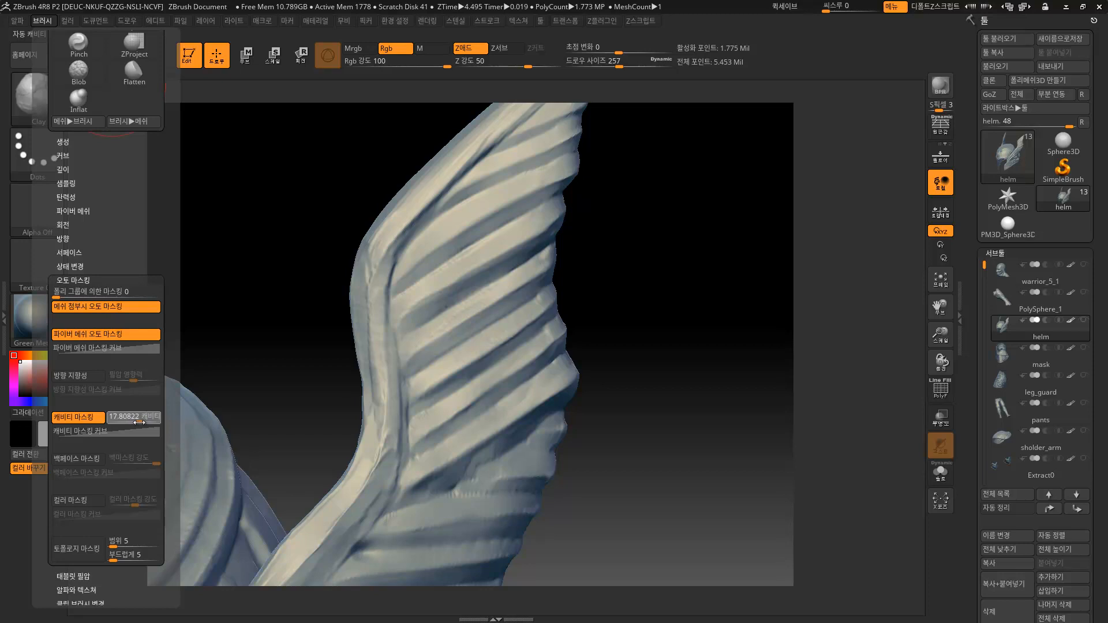
{"action": "mouse_move", "coordinate": [488, 222]}
{"action": "left_mouse_down"}
{"action": "mouse_move", "coordinate": [449, 258]}
{"action": "mouse_move", "coordinate": [430, 333]}
{"action": "mouse_move", "coordinate": [450, 473]}
{"action": "mouse_move", "coordinate": [409, 346]}
{"action": "mouse_move", "coordinate": [479, 173]}
{"action": "mouse_move", "coordinate": [399, 346]}
{"action": "left_mouse_up"}
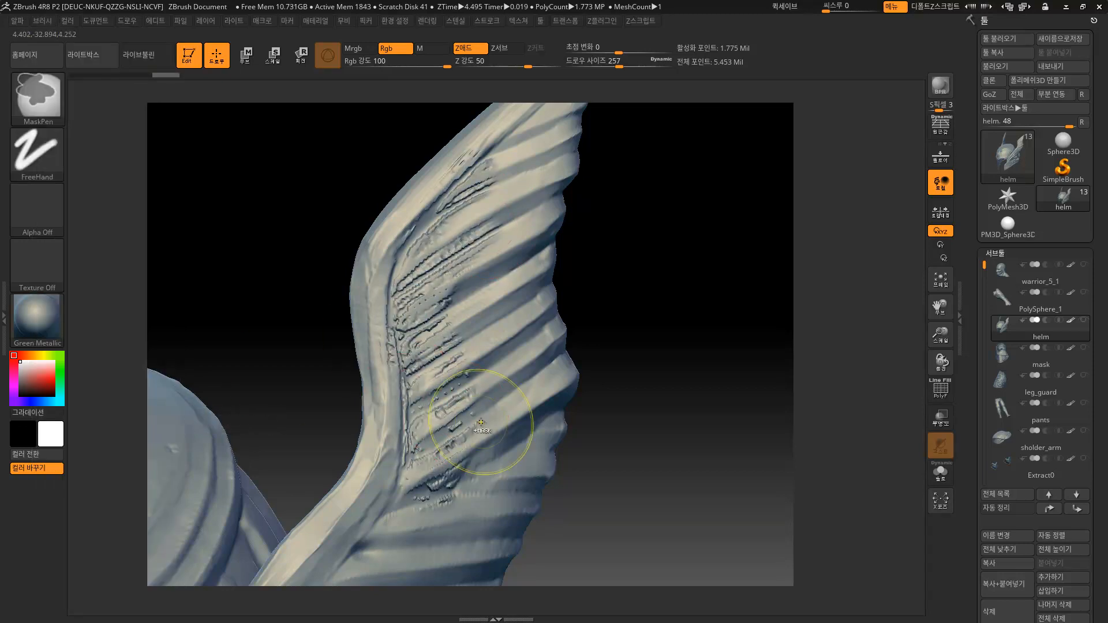
Undo the stroke, bend the Cavity Mask Curve convex, and undo a test stroke.
{"action": "key", "text": "ctrl+z"}
{"action": "left_click", "coordinate": [44, 20]}
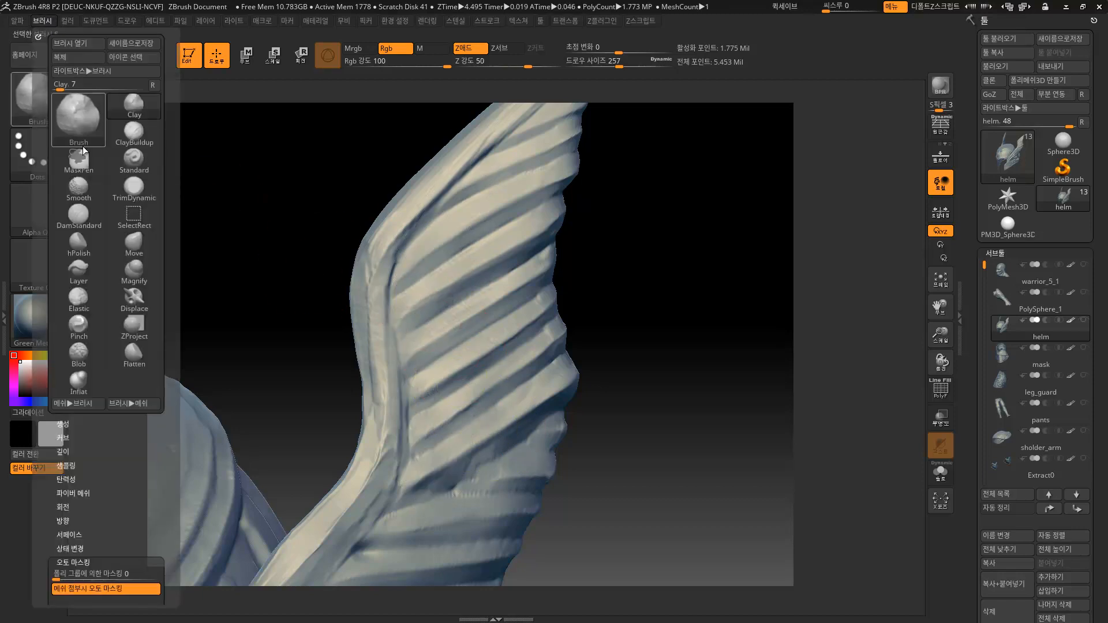
{"action": "left_click_drag", "start_coordinate": [162, 450], "coordinate": [161, 178]}
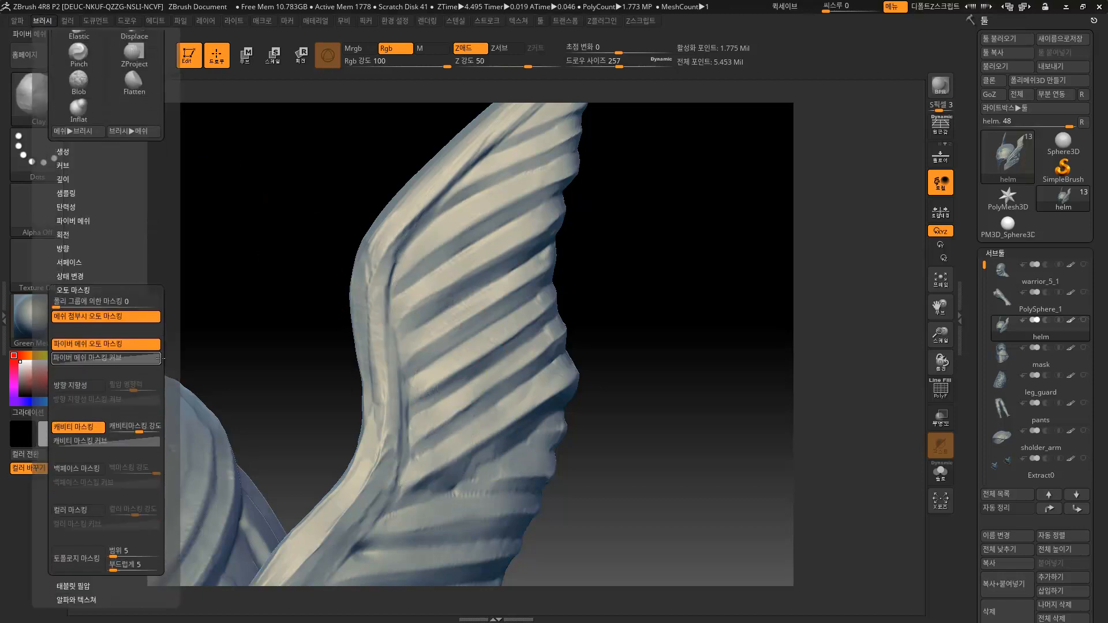
{"action": "left_click", "coordinate": [116, 441]}
{"action": "left_click_drag", "start_coordinate": [110, 489], "coordinate": [96, 469]}
{"action": "mouse_move", "coordinate": [457, 260]}
{"action": "left_mouse_down"}
{"action": "mouse_move", "coordinate": [435, 271]}
{"action": "mouse_move", "coordinate": [453, 365]}
{"action": "mouse_move", "coordinate": [447, 479]}
{"action": "left_mouse_up"}
{"action": "key", "text": "ctrl+z"}
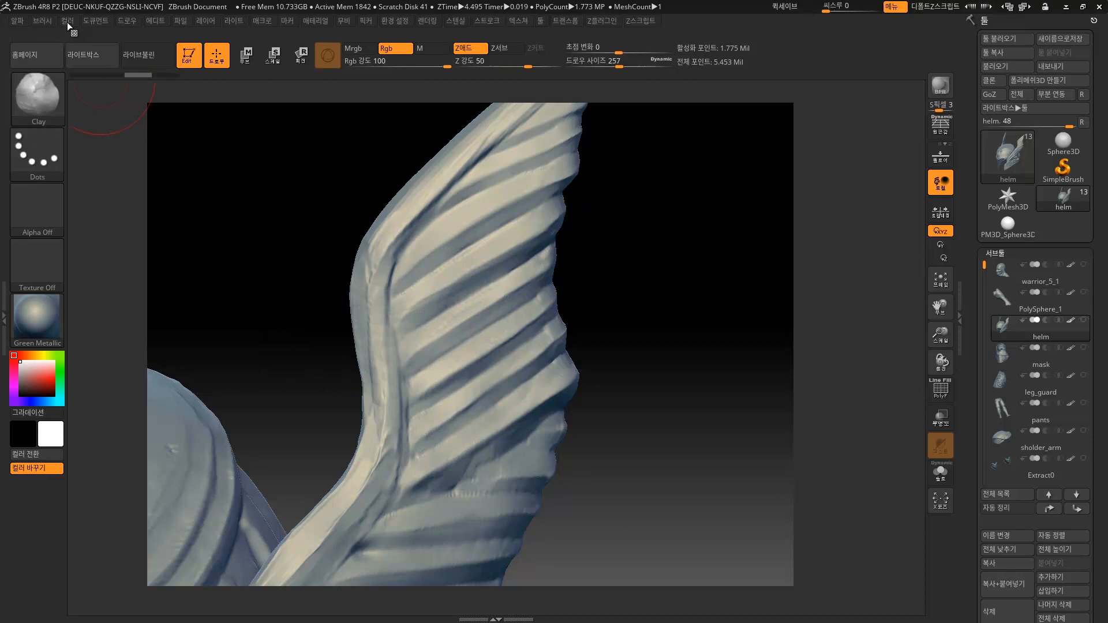
Reshape the Cavity Mask Curve into a concave shape.
{"action": "left_click", "coordinate": [43, 21]}
{"action": "left_click_drag", "start_coordinate": [164, 528], "coordinate": [155, 405]}
{"action": "left_click_drag", "start_coordinate": [102, 464], "coordinate": [124, 459]}
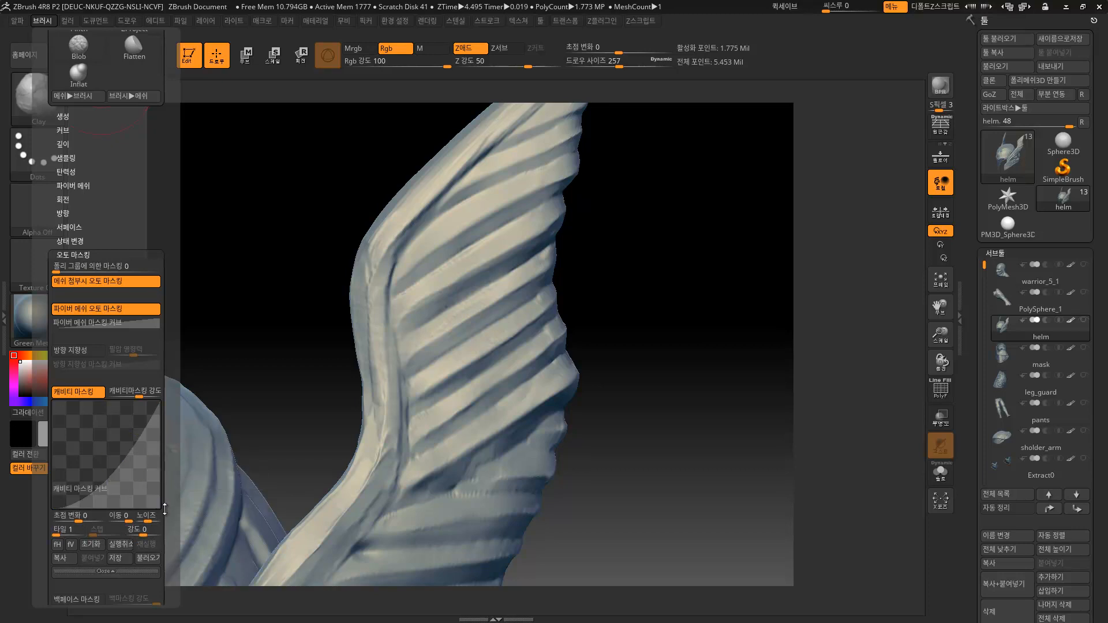
Set Cavity Mask Intensity to 0.
{"action": "scroll", "coordinate": [144, 404], "scroll_direction": "down", "scroll_amount": 3}
{"action": "left_click_drag", "start_coordinate": [136, 302], "coordinate": [133, 304]}
{"action": "left_click", "coordinate": [136, 302]}
Sculpt Clay grooves along the wing's feather ridges, central spine and lower feathers.
{"action": "mouse_move", "coordinate": [446, 277]}
{"action": "left_mouse_down"}
{"action": "mouse_move", "coordinate": [427, 288]}
{"action": "mouse_move", "coordinate": [469, 470]}
{"action": "mouse_move", "coordinate": [476, 258]}
{"action": "mouse_move", "coordinate": [471, 375]}
{"action": "mouse_move", "coordinate": [513, 222]}
{"action": "mouse_move", "coordinate": [505, 153]}
{"action": "mouse_move", "coordinate": [395, 297]}
{"action": "left_mouse_up"}
{"action": "mouse_move", "coordinate": [398, 228]}
{"action": "left_mouse_down"}
{"action": "mouse_move", "coordinate": [404, 416]}
{"action": "mouse_move", "coordinate": [447, 434]}
{"action": "mouse_move", "coordinate": [392, 516]}
{"action": "mouse_move", "coordinate": [508, 461]}
{"action": "mouse_move", "coordinate": [534, 412]}
{"action": "left_mouse_up"}
{"action": "mouse_move", "coordinate": [663, 370]}
{"action": "left_mouse_down", "text": "alt"}
{"action": "mouse_move", "coordinate": [602, 370]}
{"action": "mouse_move", "coordinate": [630, 327]}
{"action": "mouse_move", "coordinate": [600, 338]}
{"action": "left_mouse_up", "text": "alt"}
{"action": "left_click_drag", "start_coordinate": [484, 337], "coordinate": [446, 365]}
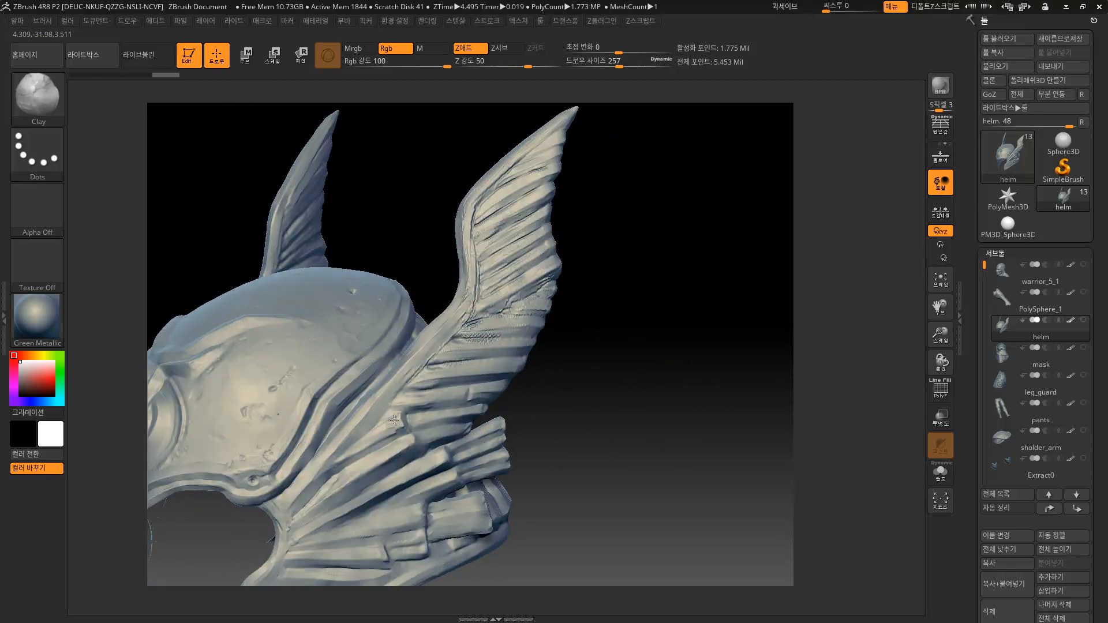
{"action": "left_click_drag", "start_coordinate": [473, 375], "coordinate": [484, 359]}
{"action": "mouse_move", "coordinate": [613, 367]}
{"action": "left_mouse_down", "text": "alt"}
{"action": "mouse_move", "coordinate": [605, 388]}
{"action": "mouse_move", "coordinate": [595, 361]}
{"action": "mouse_move", "coordinate": [618, 375]}
{"action": "left_mouse_up", "text": "alt"}
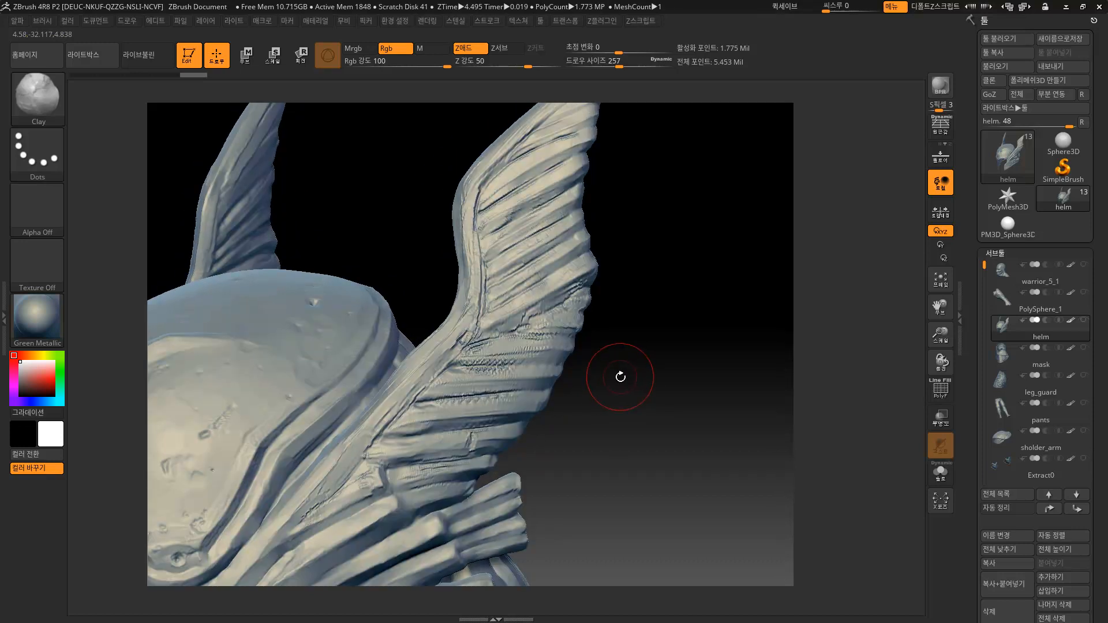
{"action": "left_click", "coordinate": [45, 22]}
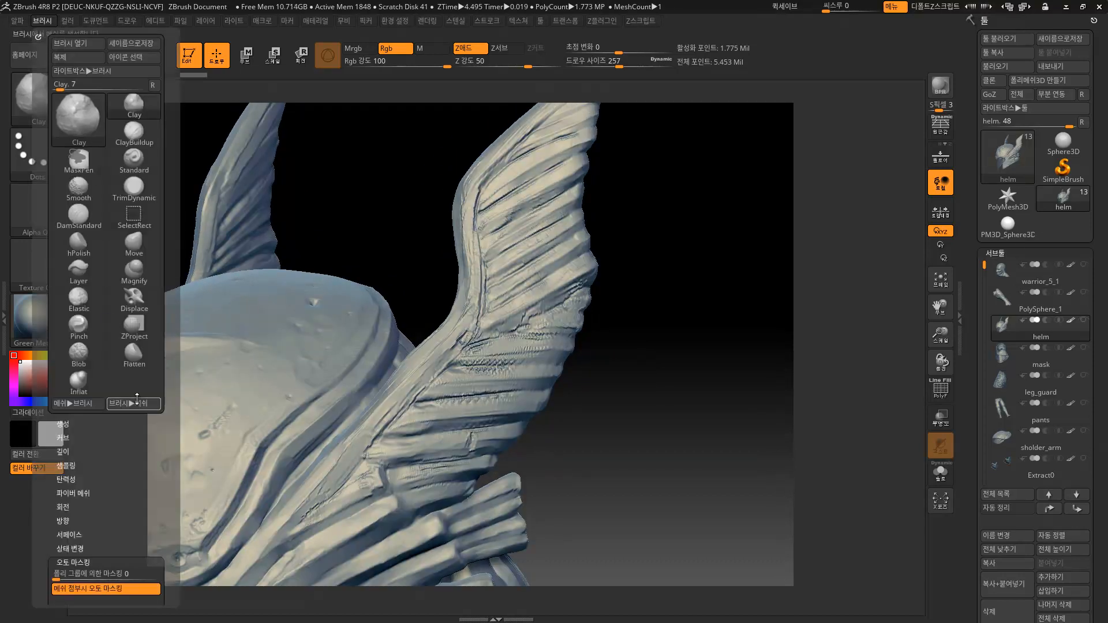
Straighten the Cavity Mask Curve back to a diagonal line and undo the wing's fine wrinkled detail.
{"action": "scroll", "coordinate": [171, 460], "scroll_direction": "down", "scroll_amount": 5}
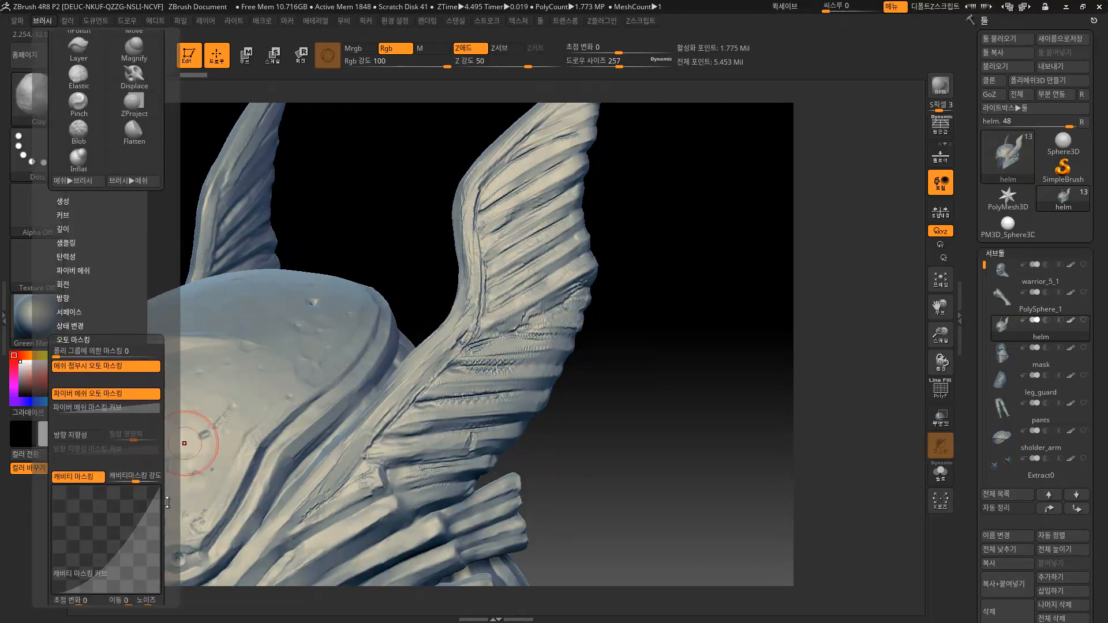
{"action": "left_click_drag", "start_coordinate": [166, 470], "coordinate": [166, 464]}
{"action": "mouse_move", "coordinate": [109, 520]}
{"action": "left_mouse_down"}
{"action": "mouse_move", "coordinate": [118, 508]}
{"action": "mouse_move", "coordinate": [102, 502]}
{"action": "left_mouse_up"}
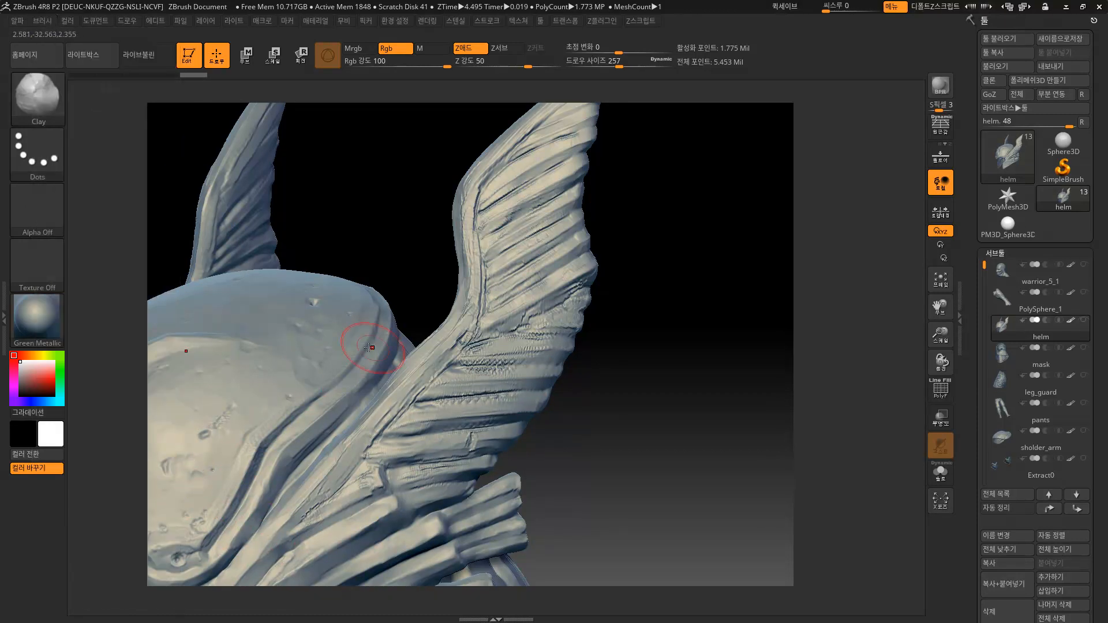
{"action": "key", "text": "ctrl+z"}
{"action": "key", "text": "ctrl+z"}
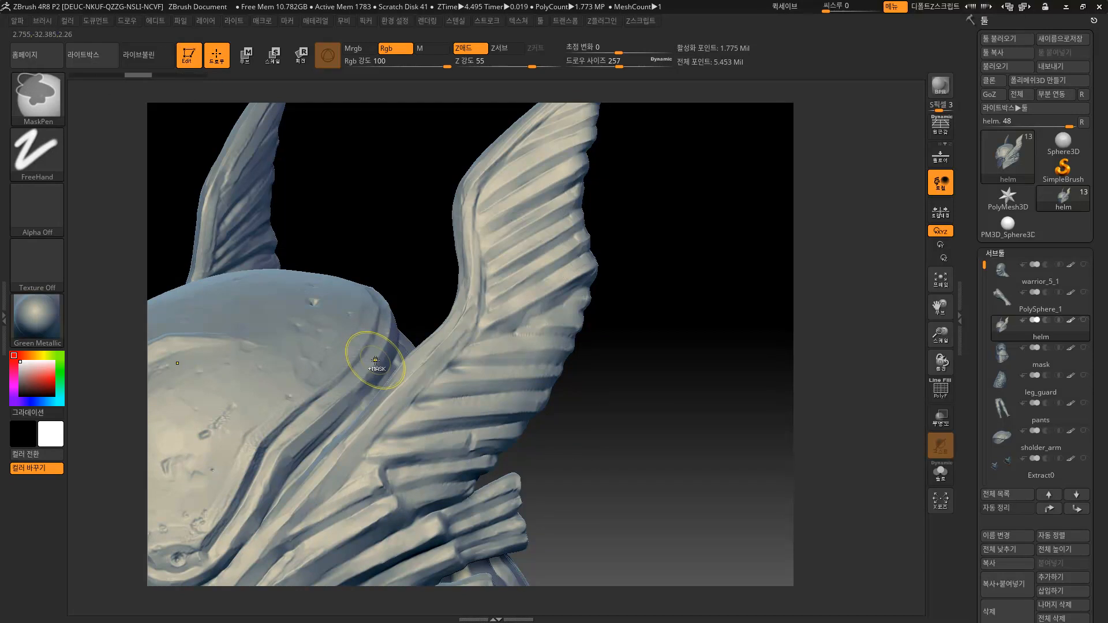
Bring up the full brush library from the Brush thumbnail in the brush settings.
{"action": "left_click", "coordinate": [43, 22]}
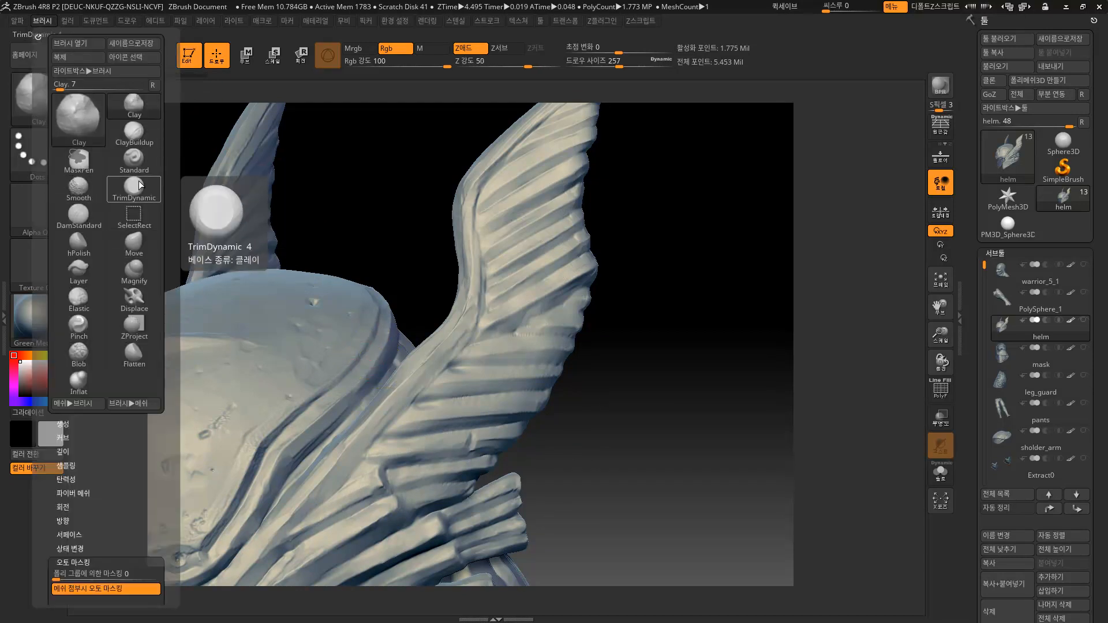
{"action": "left_click_drag", "start_coordinate": [168, 230], "coordinate": [162, 168]}
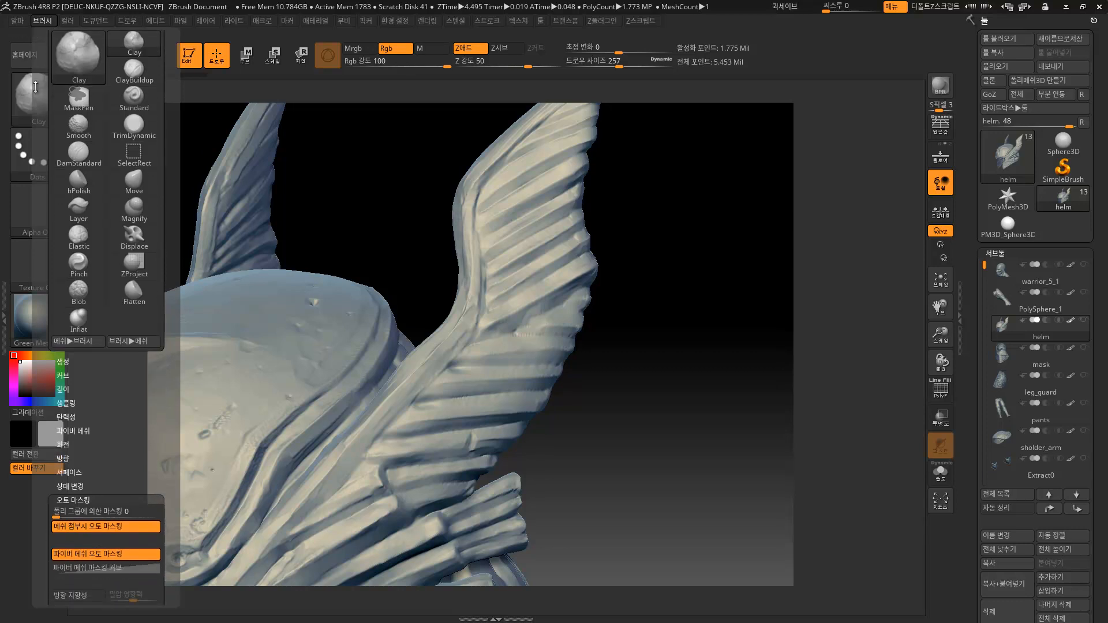
{"action": "left_click", "coordinate": [20, 97]}
{"action": "left_click", "coordinate": [213, 179]}
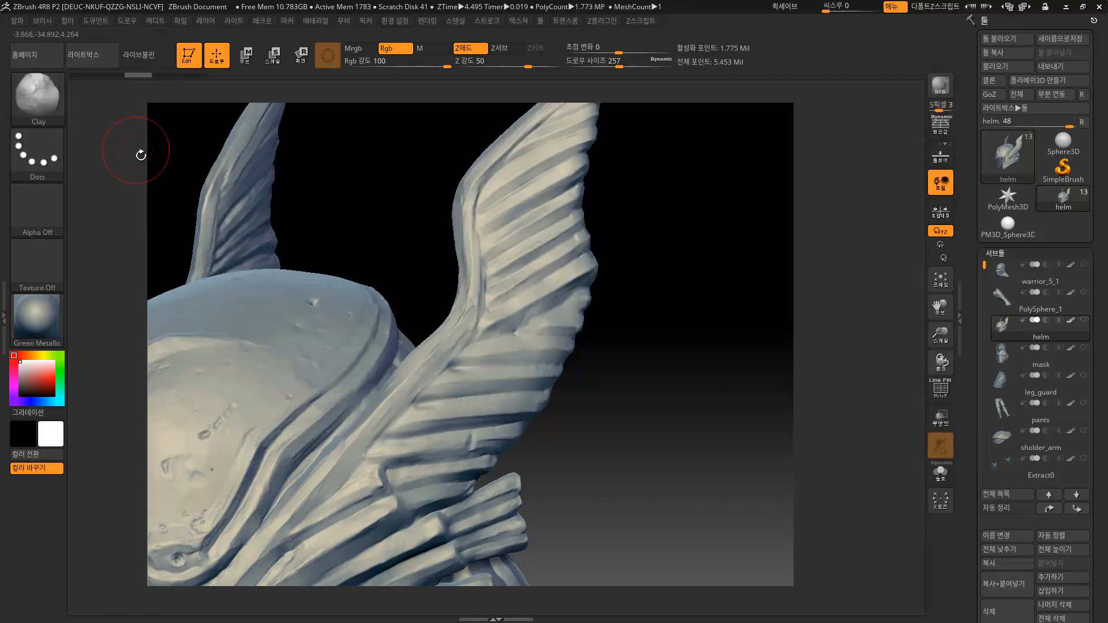
{"action": "left_click", "coordinate": [31, 102]}
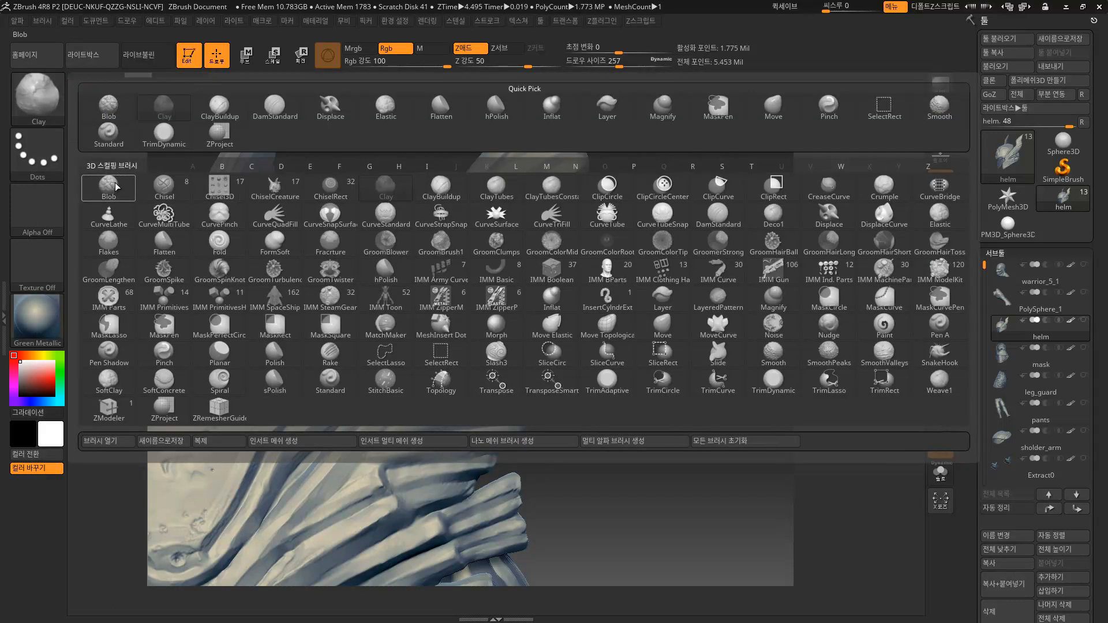
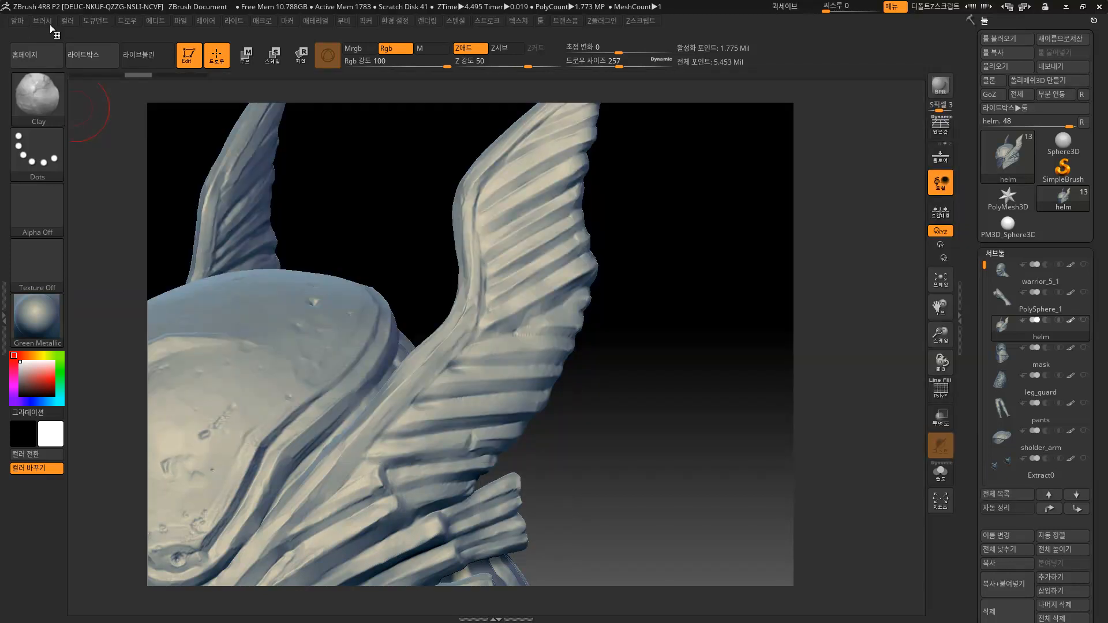
In the Brush menu, review Create, Curve and Depth, trying gravity strength before returning it to 0.
{"action": "left_click", "coordinate": [47, 23]}
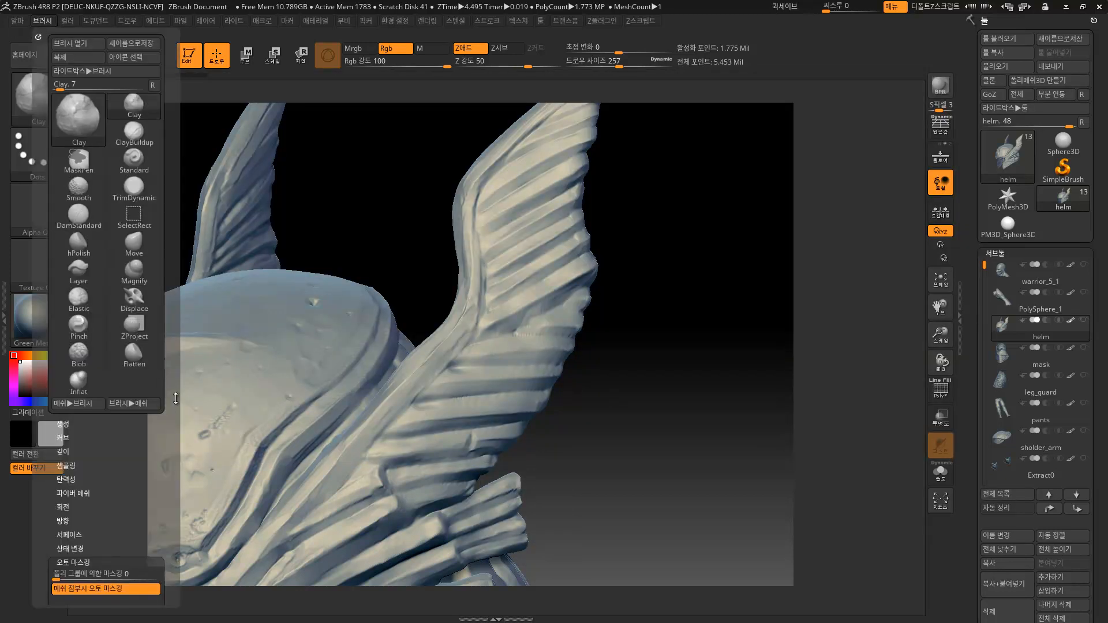
{"action": "left_click_drag", "start_coordinate": [171, 406], "coordinate": [171, 181]}
{"action": "left_click", "coordinate": [66, 199], "text": "shift"}
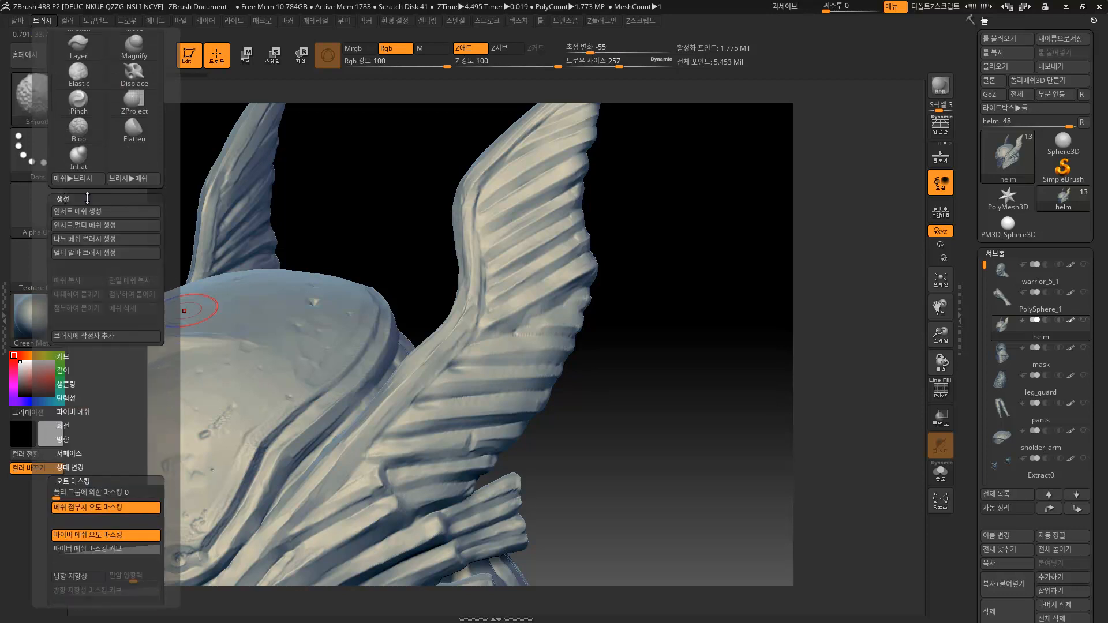
{"action": "left_click", "coordinate": [65, 198]}
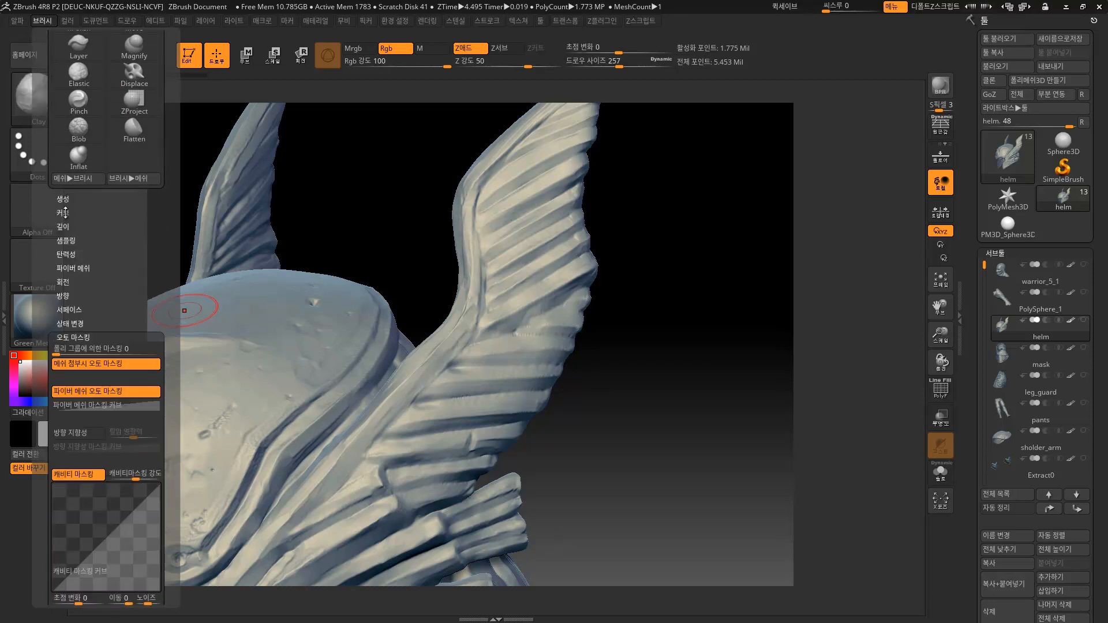
{"action": "left_click", "coordinate": [65, 213]}
{"action": "left_click", "coordinate": [66, 212]}
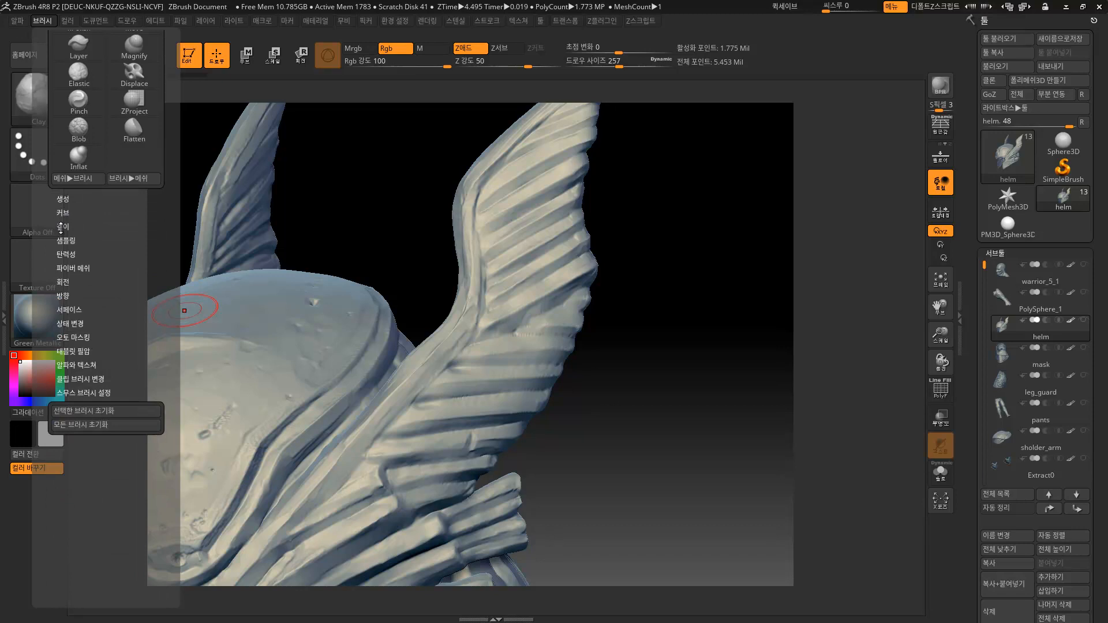
{"action": "left_click", "coordinate": [62, 227]}
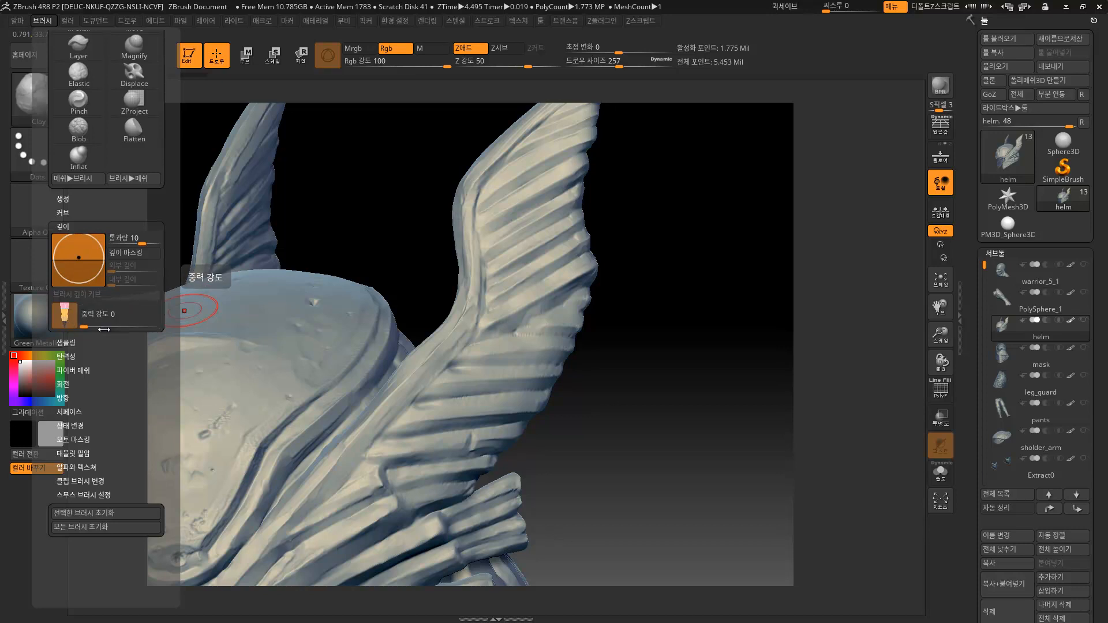
{"action": "left_click_drag", "start_coordinate": [86, 323], "coordinate": [104, 326]}
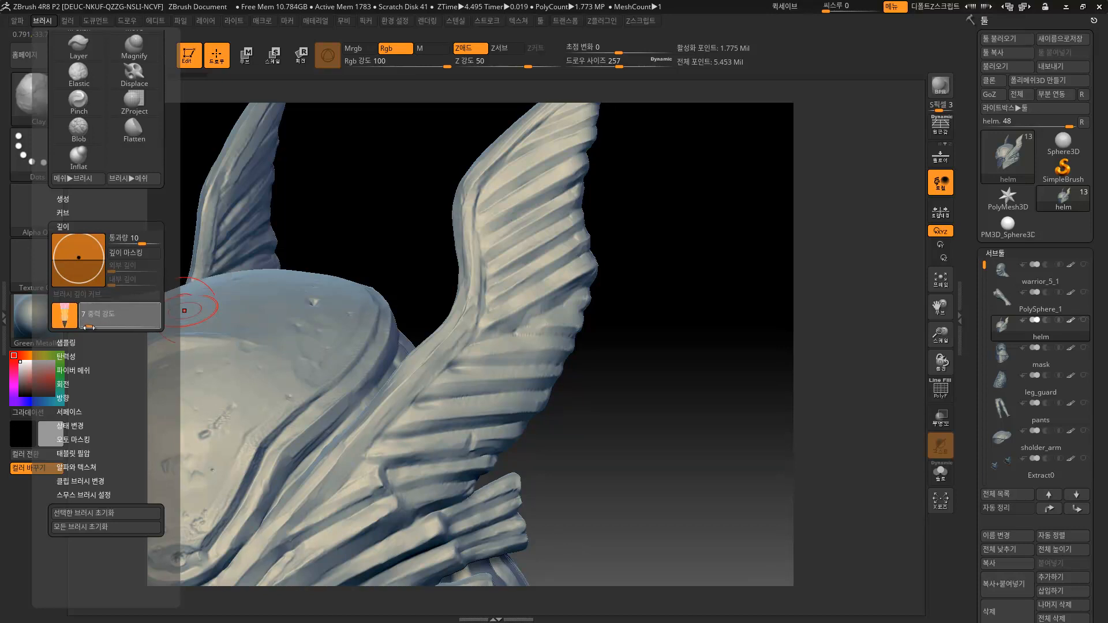
{"action": "left_click_drag", "start_coordinate": [115, 325], "coordinate": [81, 327]}
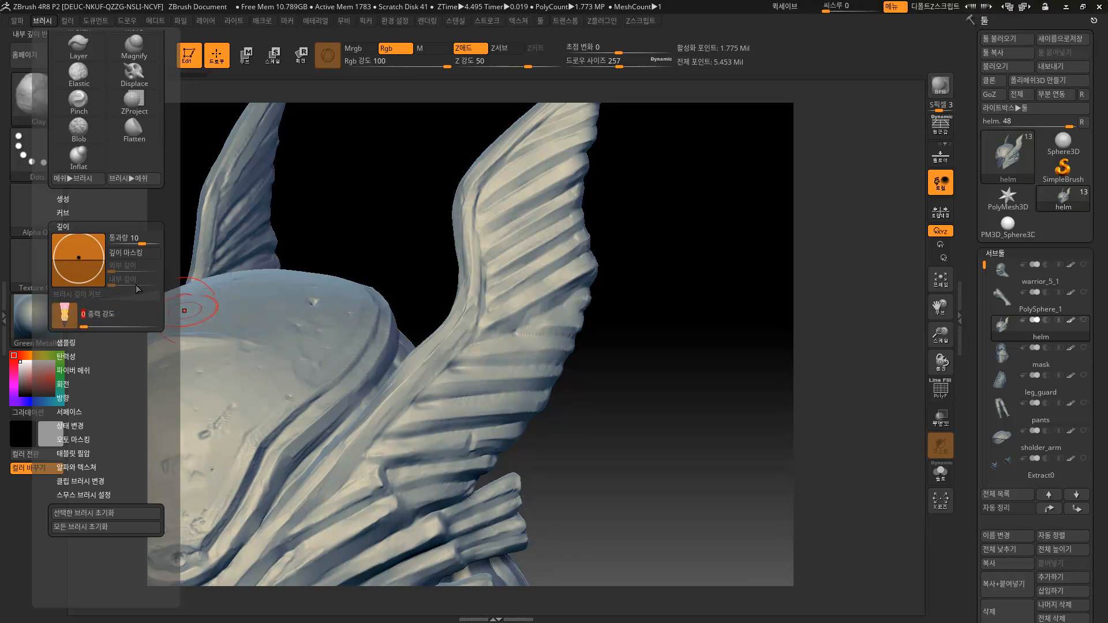
{"action": "left_click_drag", "start_coordinate": [172, 307], "coordinate": [172, 267]}
Review the Samples, Elasticity, FiberMesh, Twist, Orientation, Surface, Modifiers and Auto Masking sections, collapsing them.
{"action": "left_click", "coordinate": [63, 302]}
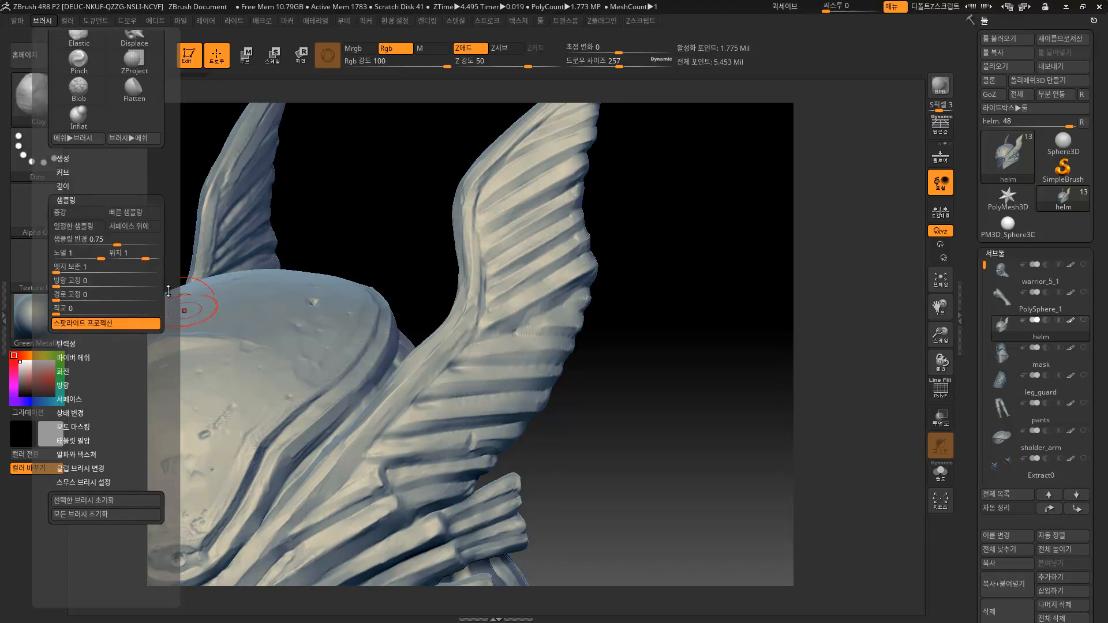
{"action": "mouse_move", "coordinate": [176, 308]}
{"action": "left_mouse_down"}
{"action": "mouse_move", "coordinate": [173, 243]}
{"action": "mouse_move", "coordinate": [171, 271]}
{"action": "left_mouse_up"}
{"action": "left_click", "coordinate": [71, 272]}
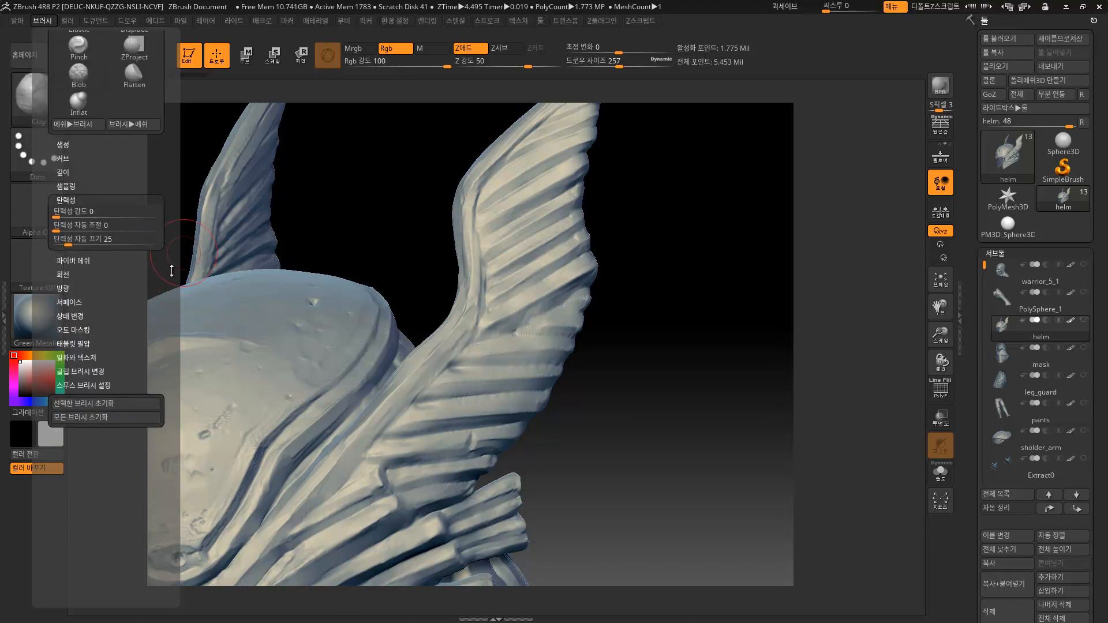
{"action": "left_click", "coordinate": [73, 260]}
{"action": "left_click", "coordinate": [63, 329]}
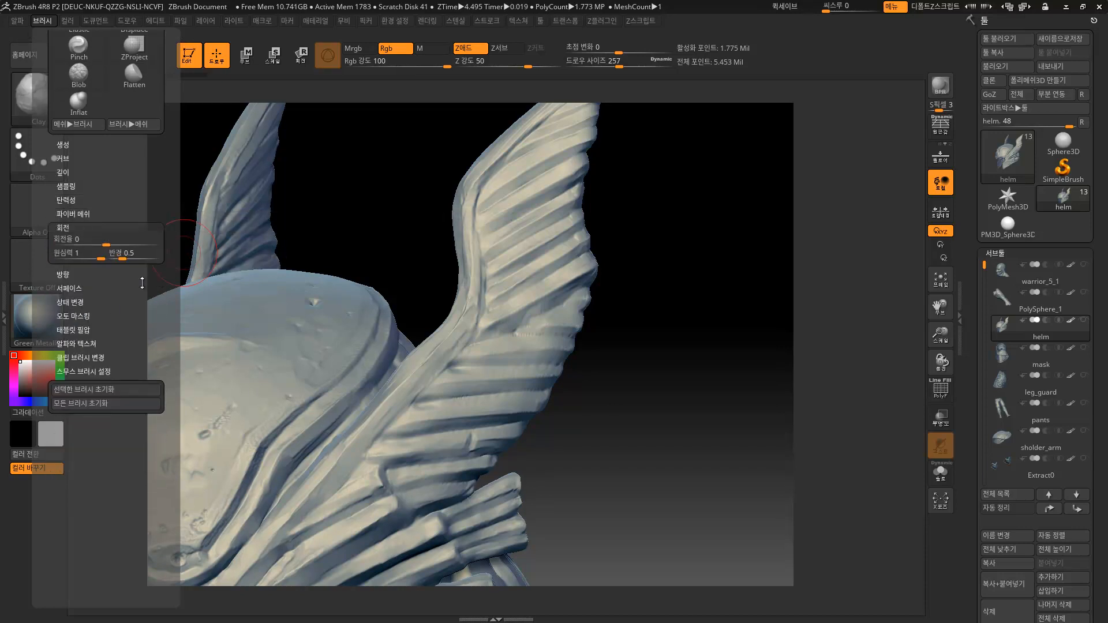
{"action": "left_click", "coordinate": [61, 278]}
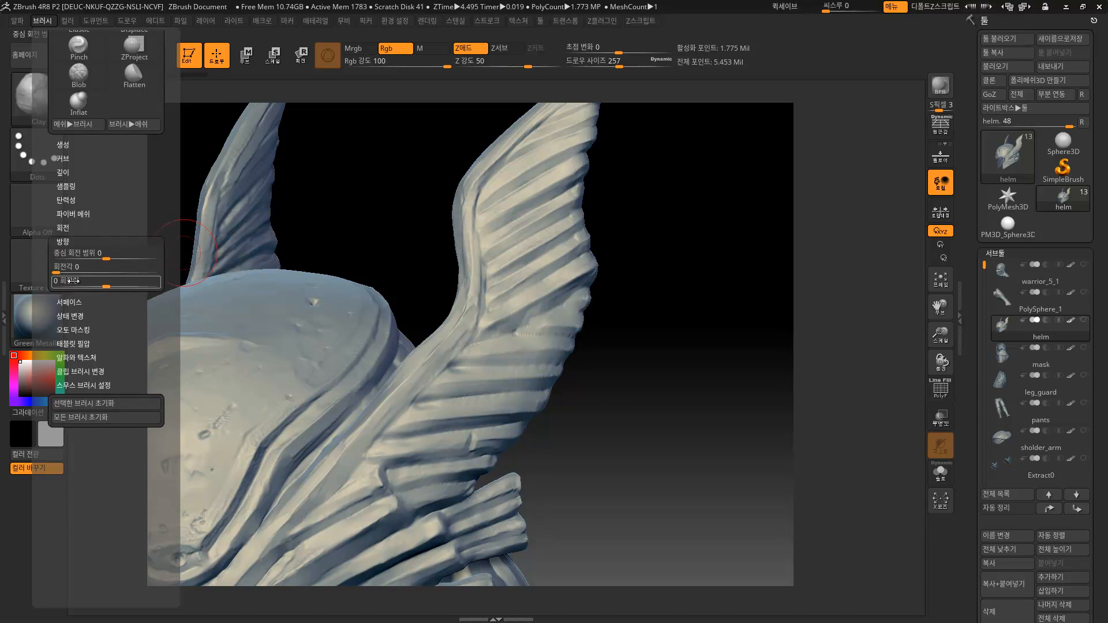
{"action": "left_click", "coordinate": [73, 301]}
{"action": "left_click", "coordinate": [78, 287]}
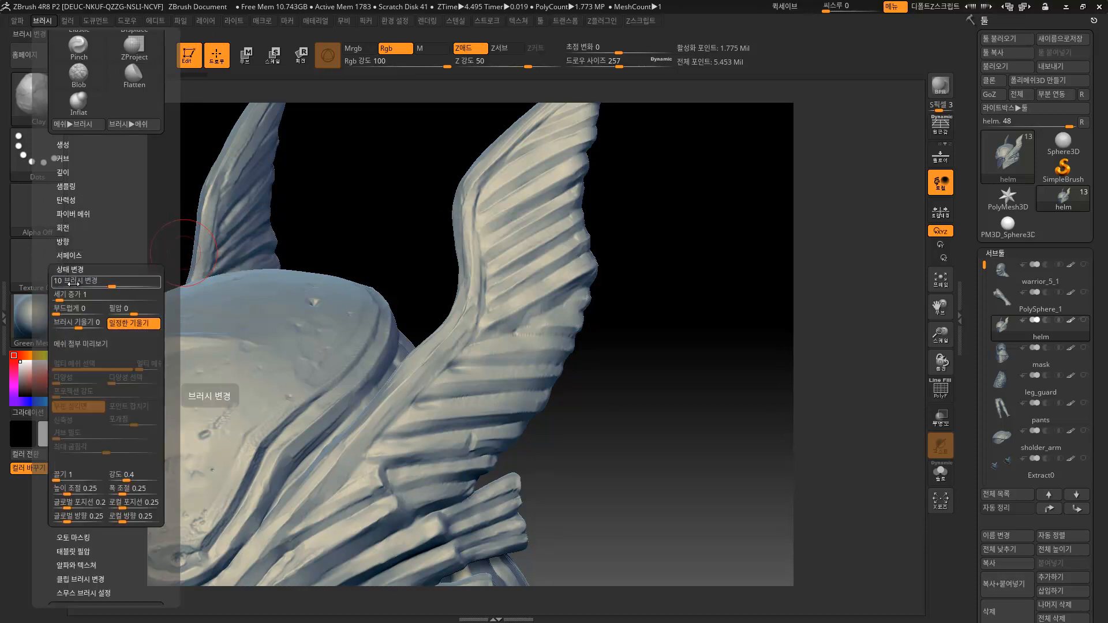
{"action": "left_click_drag", "start_coordinate": [173, 339], "coordinate": [177, 247]}
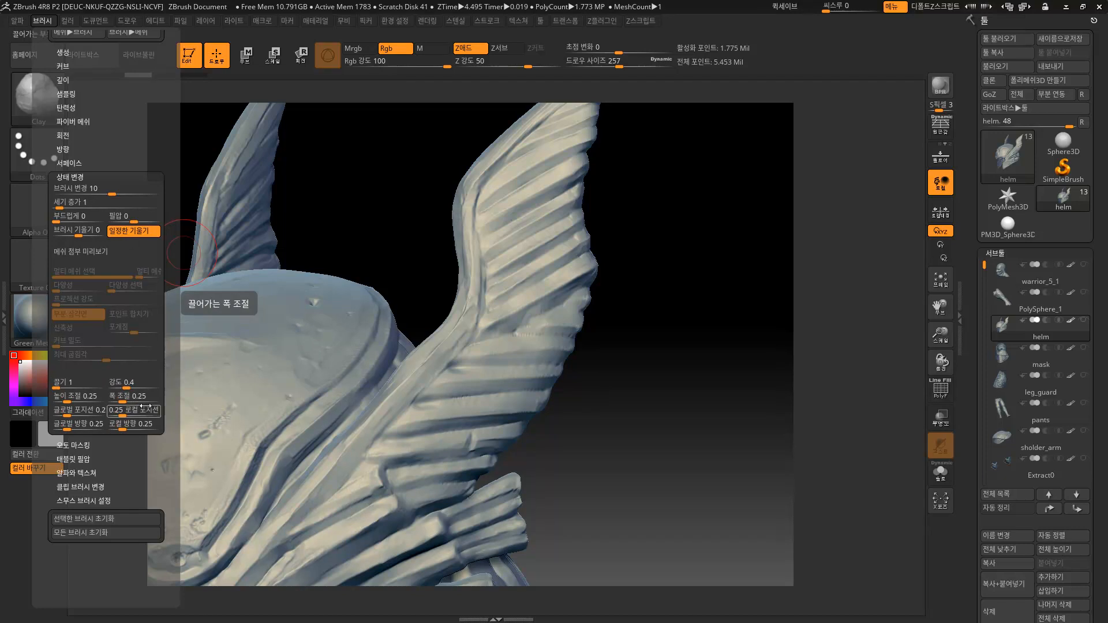
{"action": "left_click", "coordinate": [78, 177]}
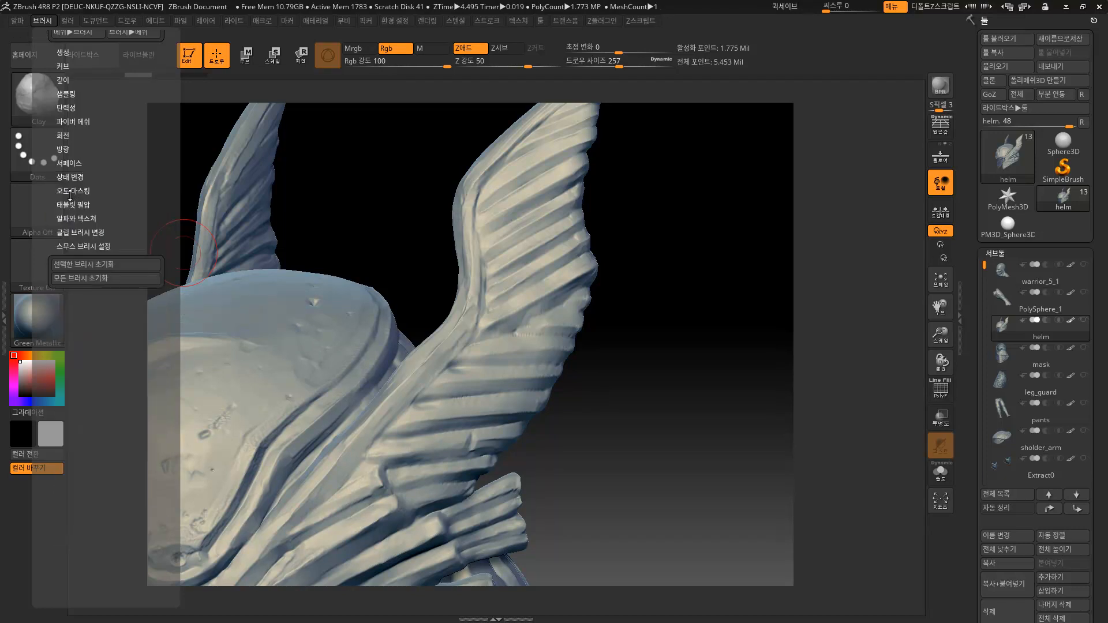
{"action": "left_click", "coordinate": [69, 192]}
{"action": "left_click_drag", "start_coordinate": [174, 329], "coordinate": [174, 276]}
{"action": "left_click", "coordinate": [92, 138]}
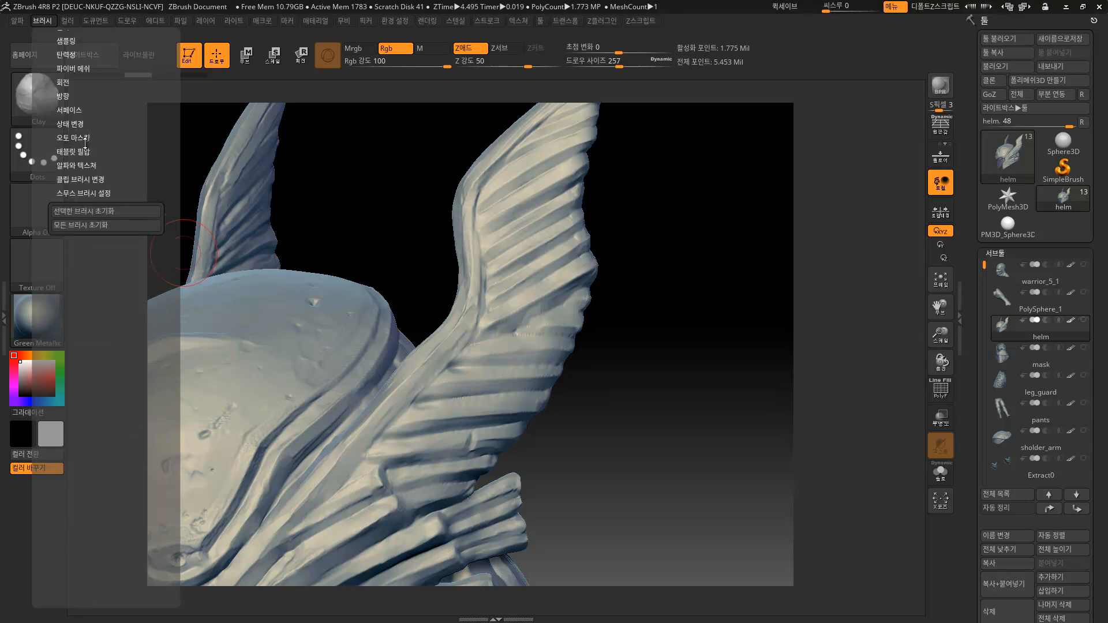
Look through Tablet Pressure, Alpha and Texture, and Smooth Brush Modifiers, then collapse them.
{"action": "left_click", "coordinate": [78, 152]}
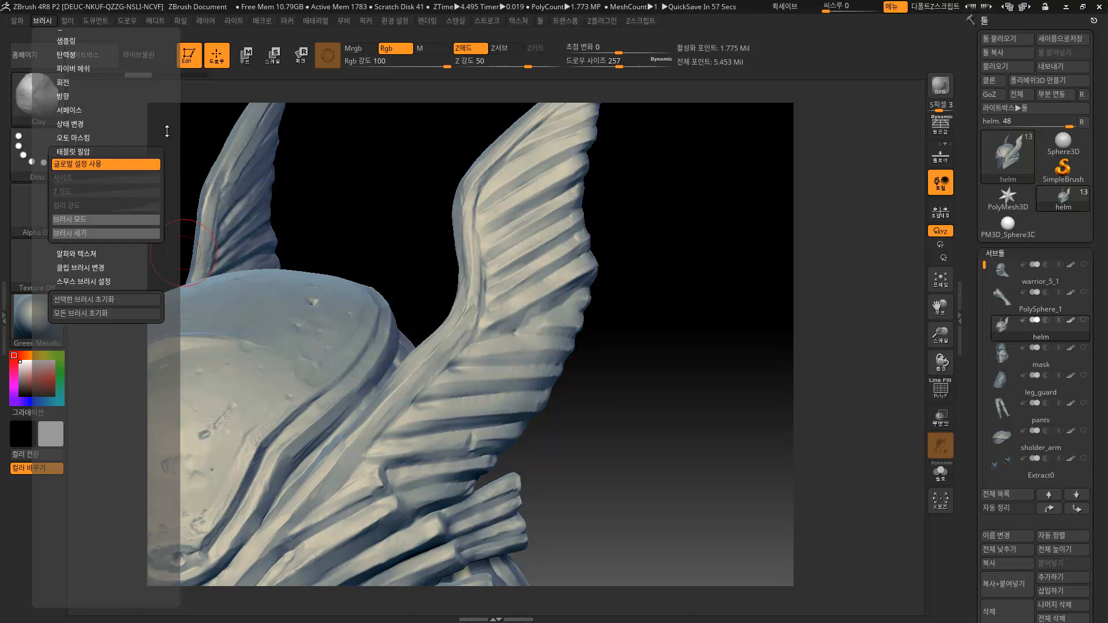
{"action": "left_click", "coordinate": [79, 249]}
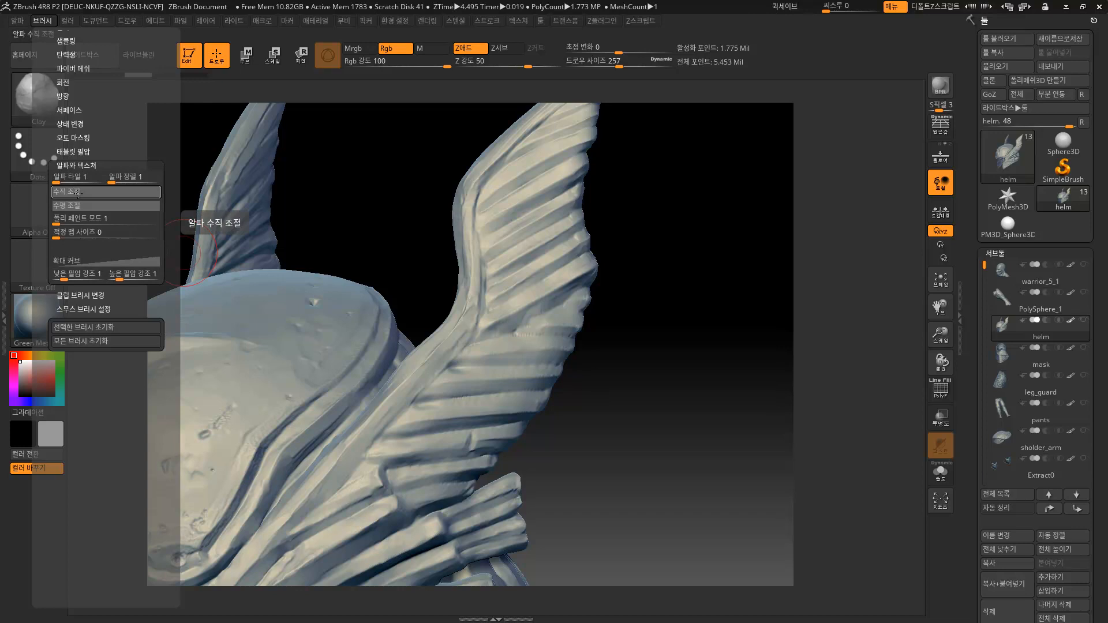
{"action": "left_click", "coordinate": [90, 310]}
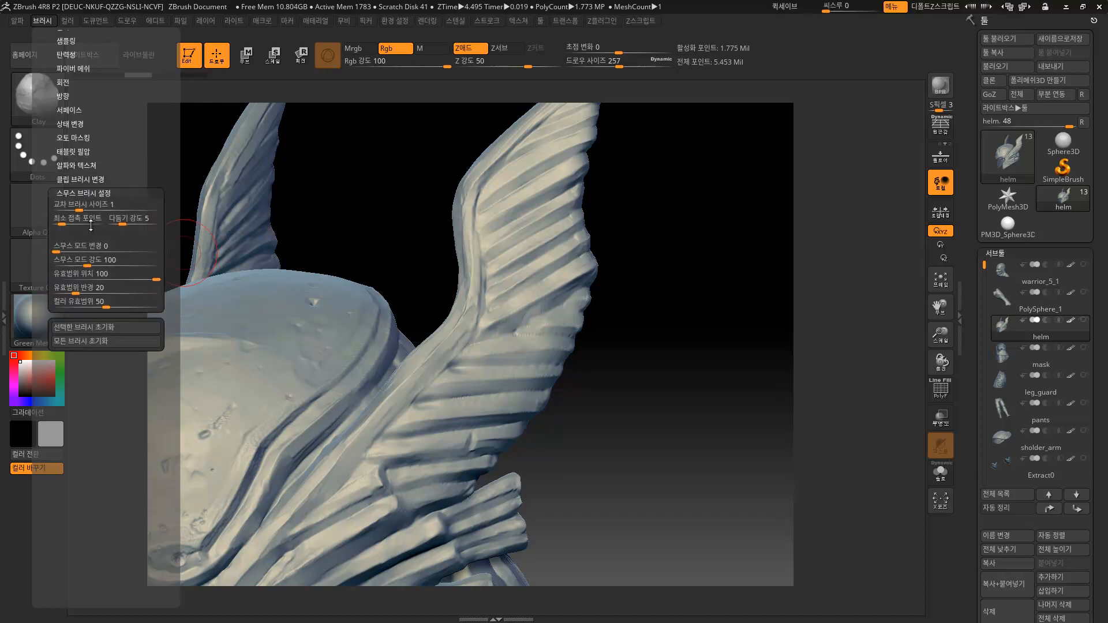
{"action": "mouse_move", "coordinate": [166, 232]}
{"action": "left_mouse_down"}
{"action": "mouse_move", "coordinate": [157, 356]}
{"action": "mouse_move", "coordinate": [165, 217]}
{"action": "left_mouse_up"}
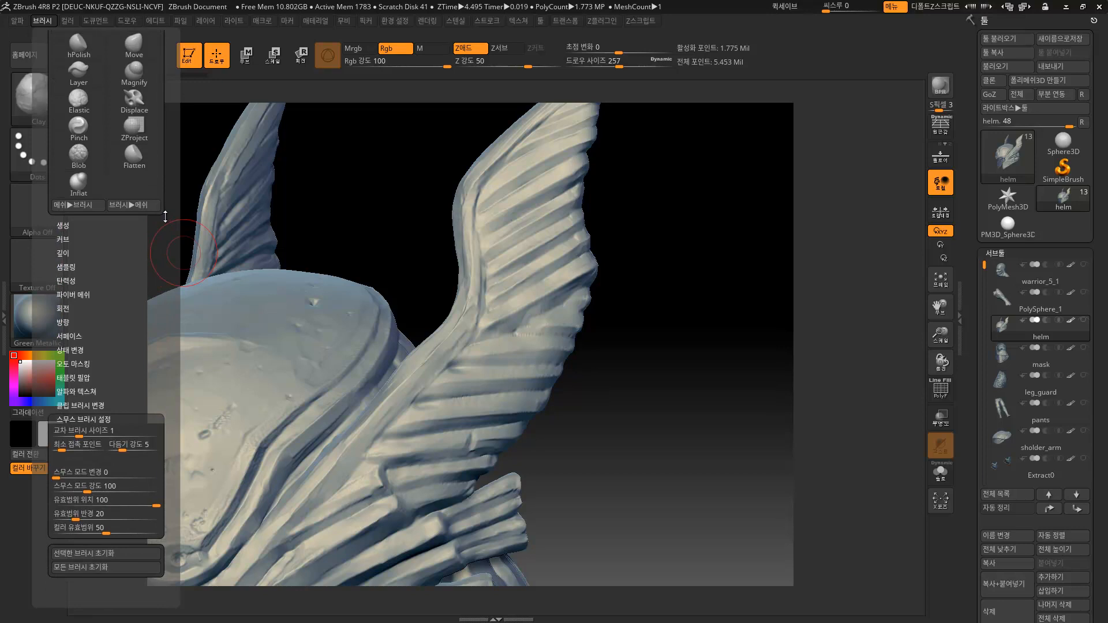
{"action": "left_click", "coordinate": [95, 417]}
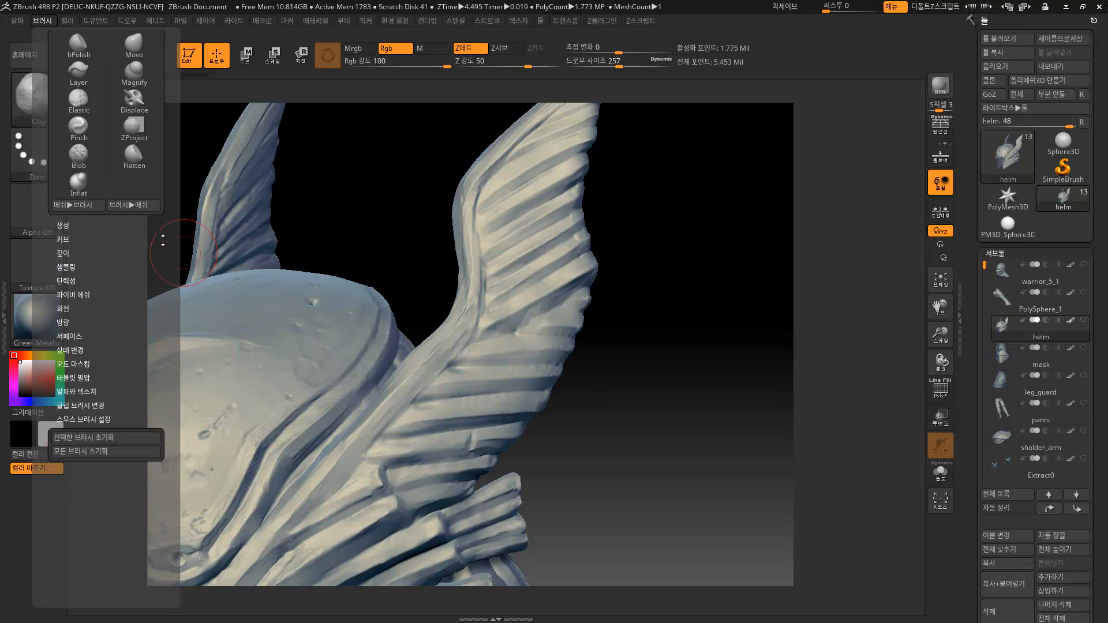
{"action": "left_click_drag", "start_coordinate": [174, 205], "coordinate": [171, 315]}
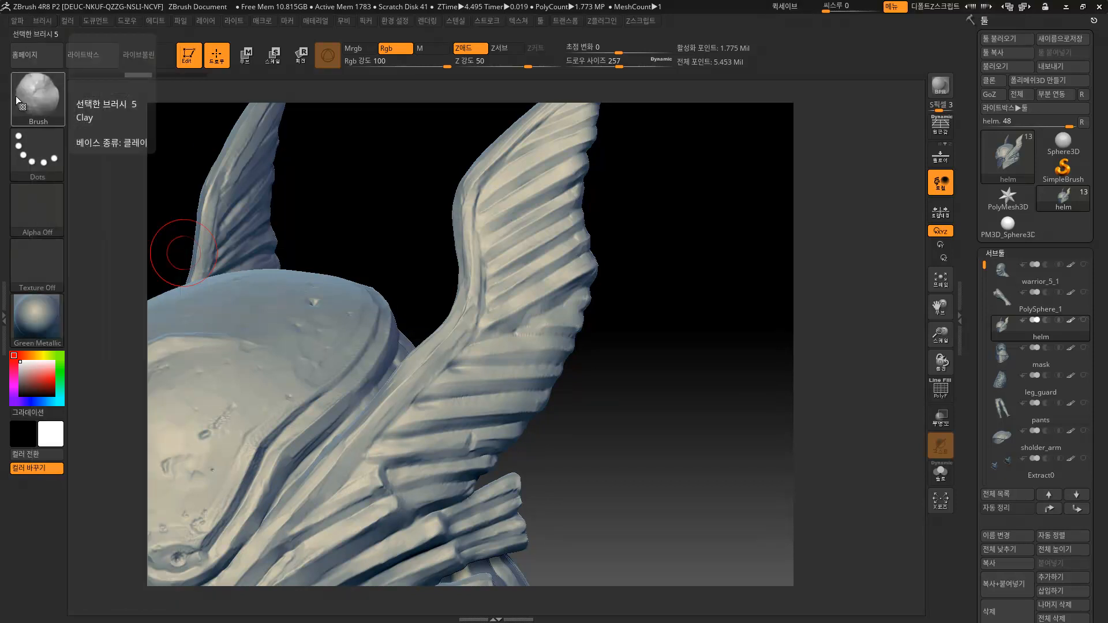
Browse the full brush library, then close it.
{"action": "left_click", "coordinate": [18, 95]}
{"action": "mouse_move", "coordinate": [363, 202]}
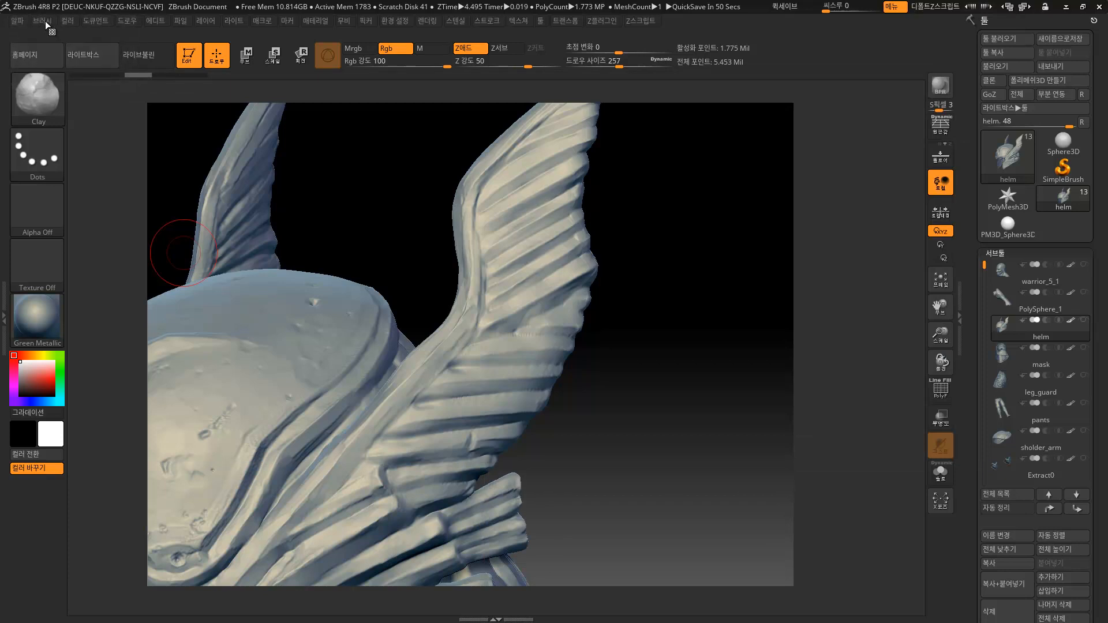
{"action": "left_click", "coordinate": [43, 20]}
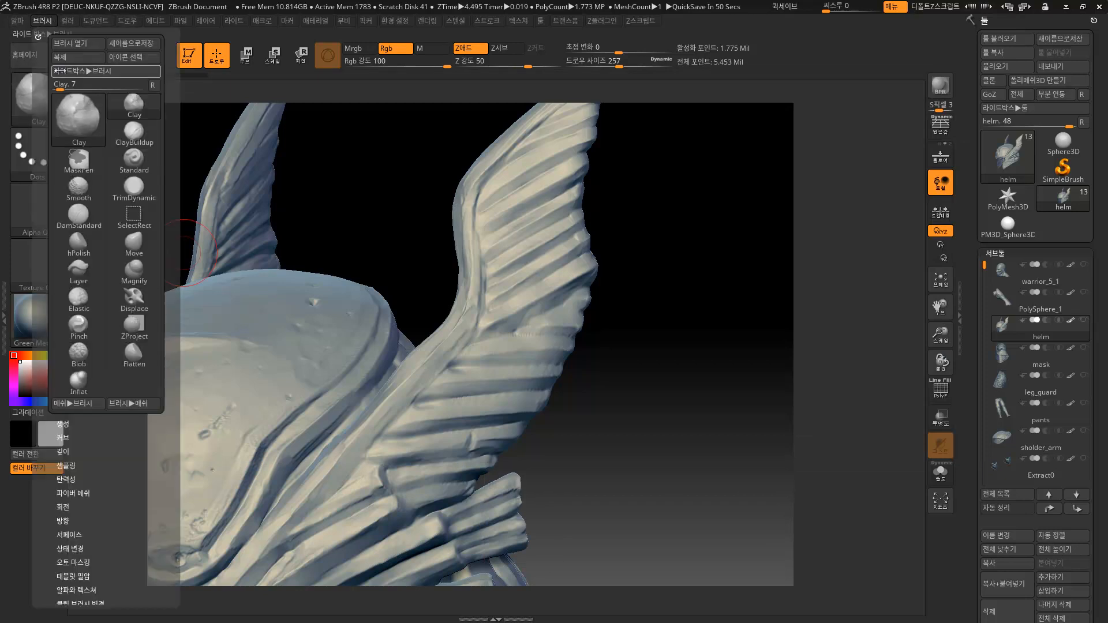
{"action": "left_click_drag", "start_coordinate": [171, 415], "coordinate": [170, 323]}
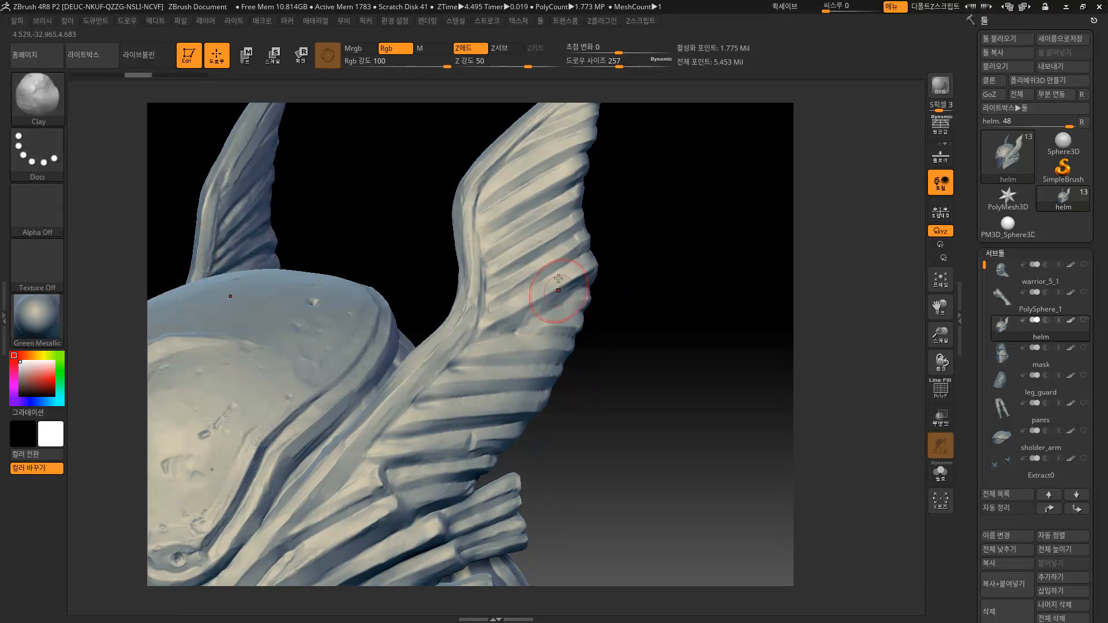
Turn off Cavity Mask in the Clay brush's Auto Masking settings.
{"action": "left_click", "coordinate": [35, 21]}
{"action": "left_click_drag", "start_coordinate": [176, 371], "coordinate": [139, 355]}
{"action": "left_click", "coordinate": [74, 369]}
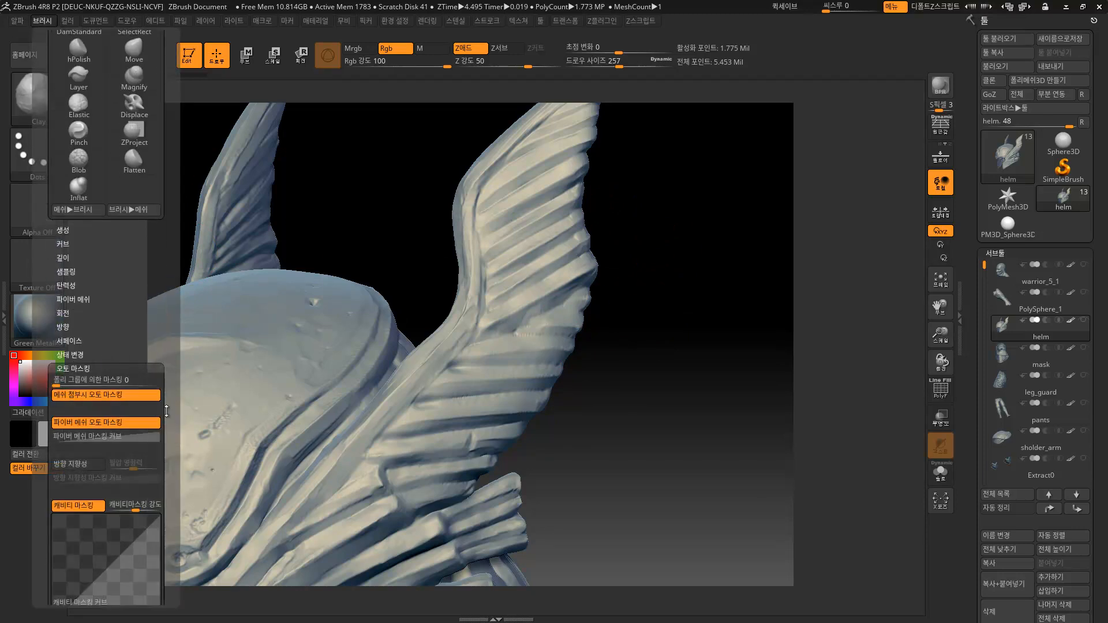
{"action": "left_click", "coordinate": [102, 398]}
{"action": "left_click", "coordinate": [103, 398]}
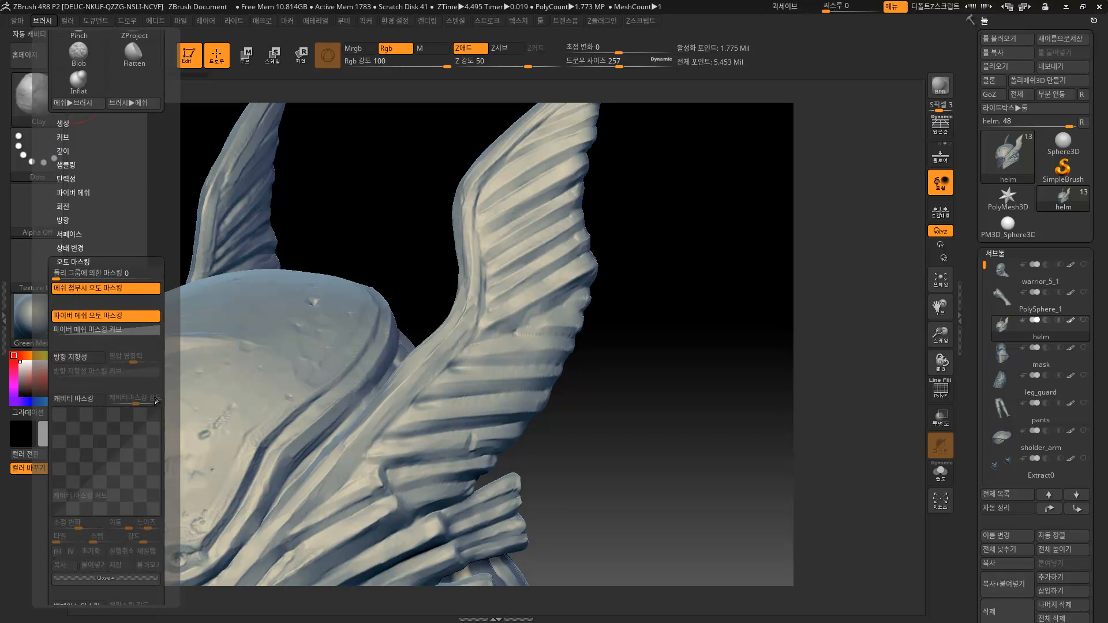
{"action": "left_click", "coordinate": [109, 578]}
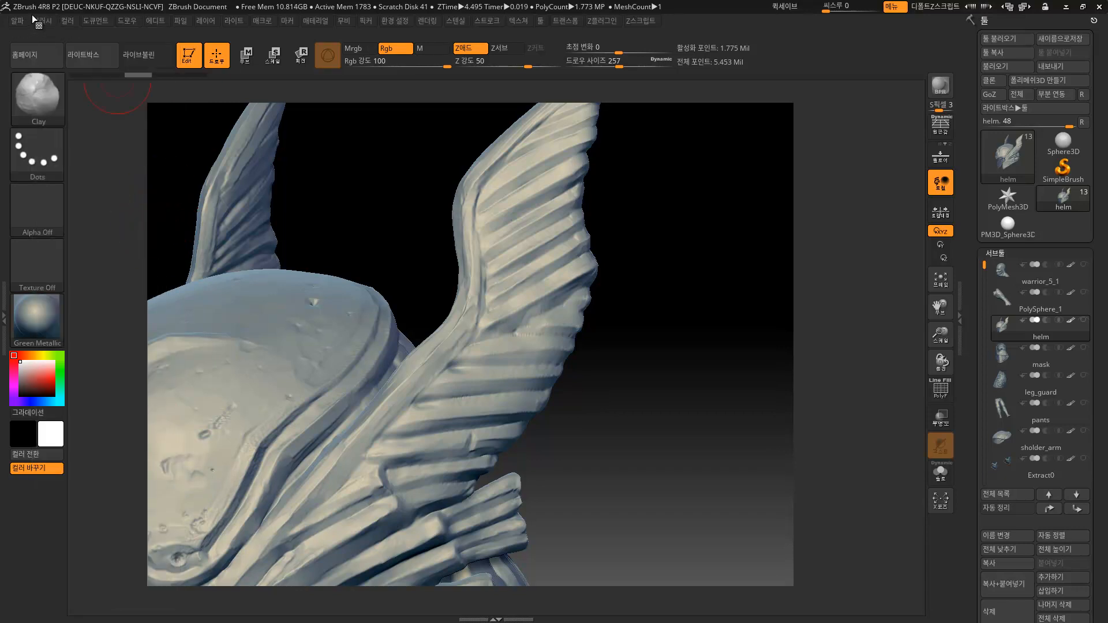
Load the star Alpha 10, switch the stroke to DragRect and raise Z intensity to 75.
{"action": "left_click", "coordinate": [18, 22]}
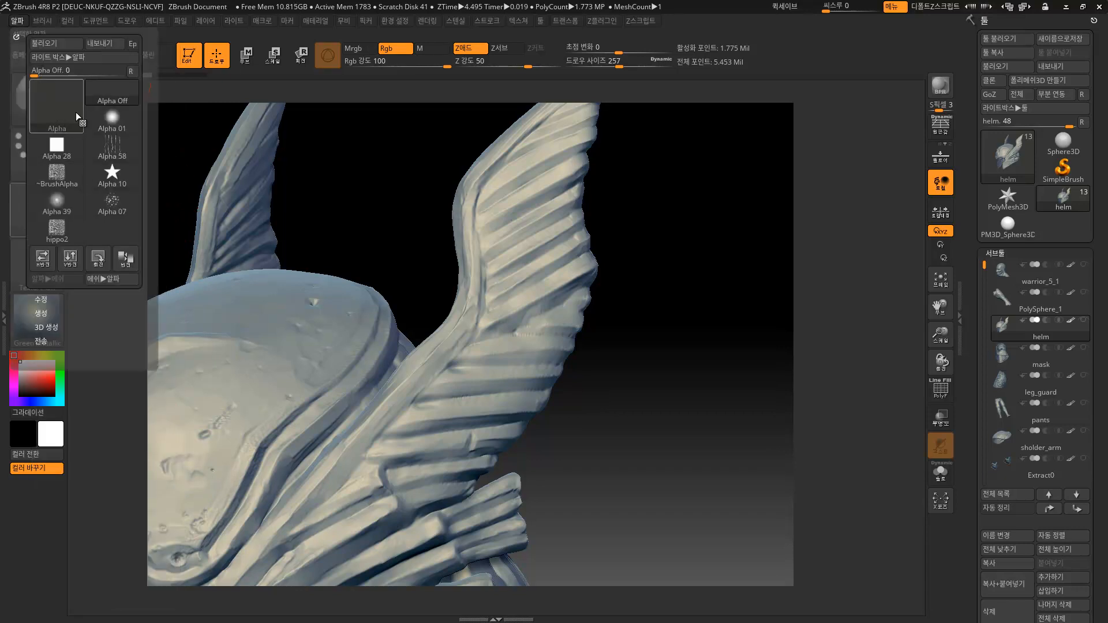
{"action": "left_click", "coordinate": [58, 218]}
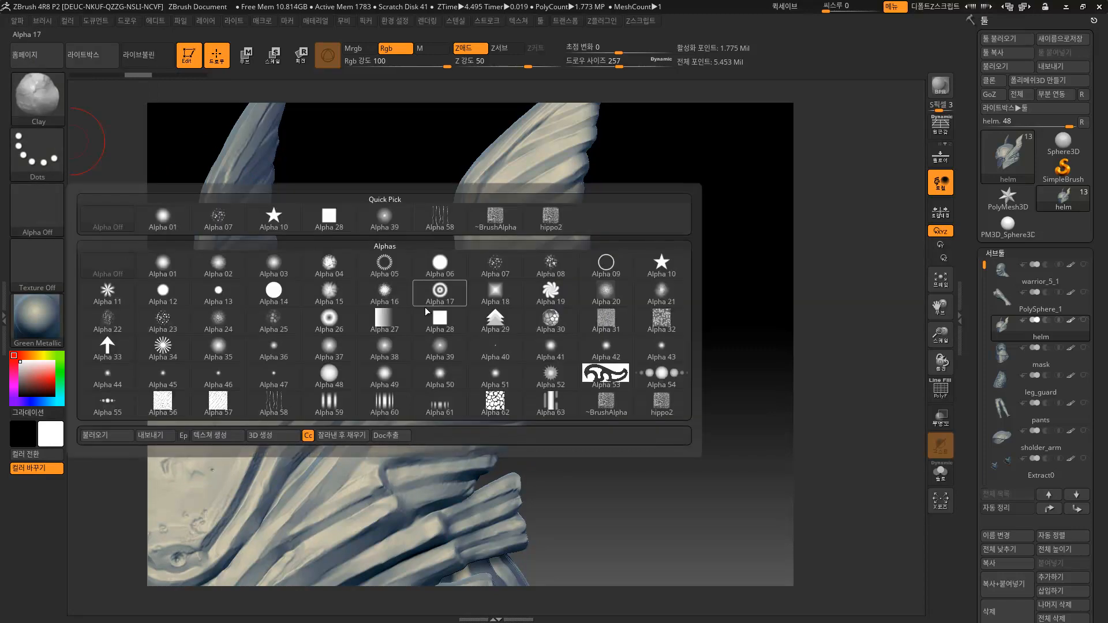
{"action": "left_click", "coordinate": [275, 220]}
{"action": "left_click_drag", "start_coordinate": [380, 227], "coordinate": [146, 229]}
{"action": "left_click", "coordinate": [41, 159]}
{"action": "left_click", "coordinate": [165, 170]}
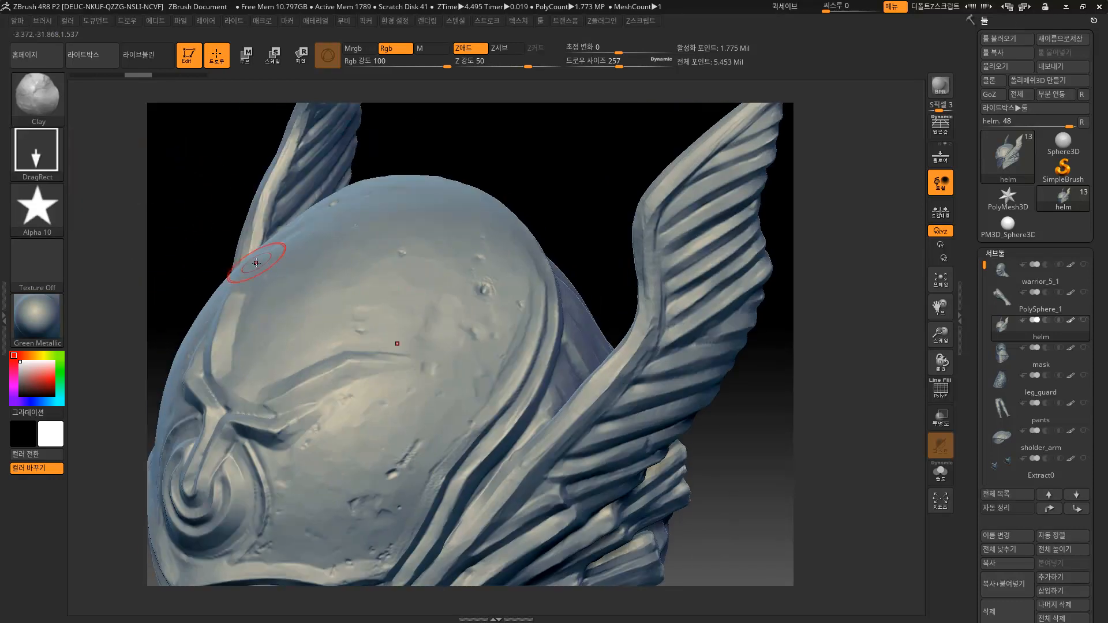
{"action": "left_click_drag", "start_coordinate": [522, 68], "coordinate": [542, 67]}
Test star stamps on the dome, raise Draw Size to 714, and undo every stamp.
{"action": "left_click_drag", "start_coordinate": [485, 328], "coordinate": [483, 307]}
{"action": "key", "text": "ctrl+z"}
{"action": "left_click_drag", "start_coordinate": [543, 67], "coordinate": [532, 67]}
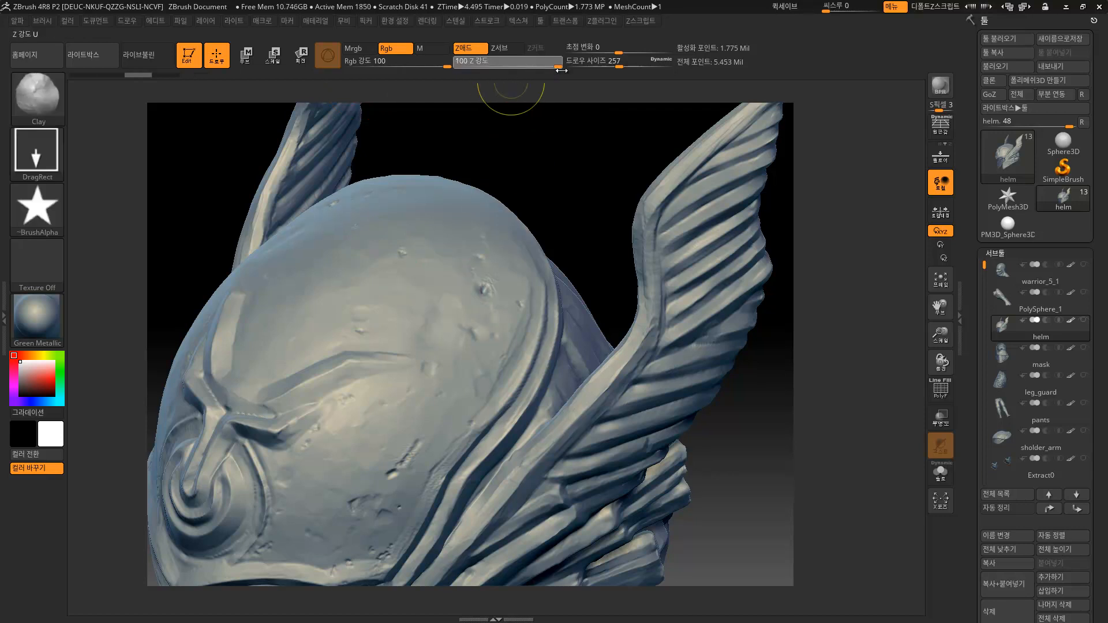
{"action": "mouse_move", "coordinate": [480, 294]}
{"action": "right_mouse_down"}
{"action": "mouse_move", "coordinate": [450, 248]}
{"action": "mouse_move", "coordinate": [437, 300]}
{"action": "right_mouse_up"}
{"action": "left_click_drag", "start_coordinate": [602, 142], "coordinate": [607, 123]}
{"action": "key", "text": "ctrl+z"}
{"action": "key", "text": "s"}
{"action": "mouse_move", "coordinate": [429, 272]}
{"action": "left_mouse_down"}
{"action": "mouse_move", "coordinate": [447, 273]}
{"action": "mouse_move", "coordinate": [434, 282]}
{"action": "mouse_move", "coordinate": [455, 299]}
{"action": "mouse_move", "coordinate": [439, 269]}
{"action": "mouse_move", "coordinate": [446, 293]}
{"action": "left_mouse_up"}
{"action": "key", "text": "ctrl+z"}
{"action": "key", "text": "s"}
{"action": "mouse_move", "coordinate": [483, 254]}
{"action": "right_mouse_down"}
{"action": "mouse_move", "coordinate": [533, 221]}
{"action": "mouse_move", "coordinate": [484, 253]}
{"action": "right_mouse_up"}
{"action": "right_click_drag", "start_coordinate": [608, 144], "coordinate": [597, 193], "text": "alt"}
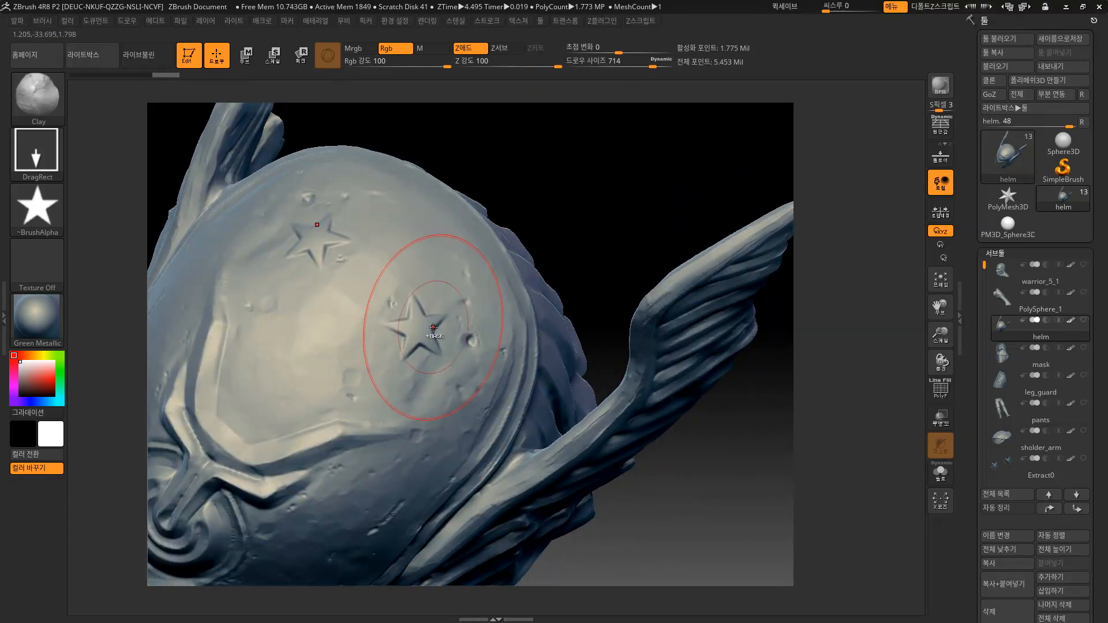
{"action": "key", "text": "ctrl+z"}
{"action": "key", "text": "ctrl+z"}
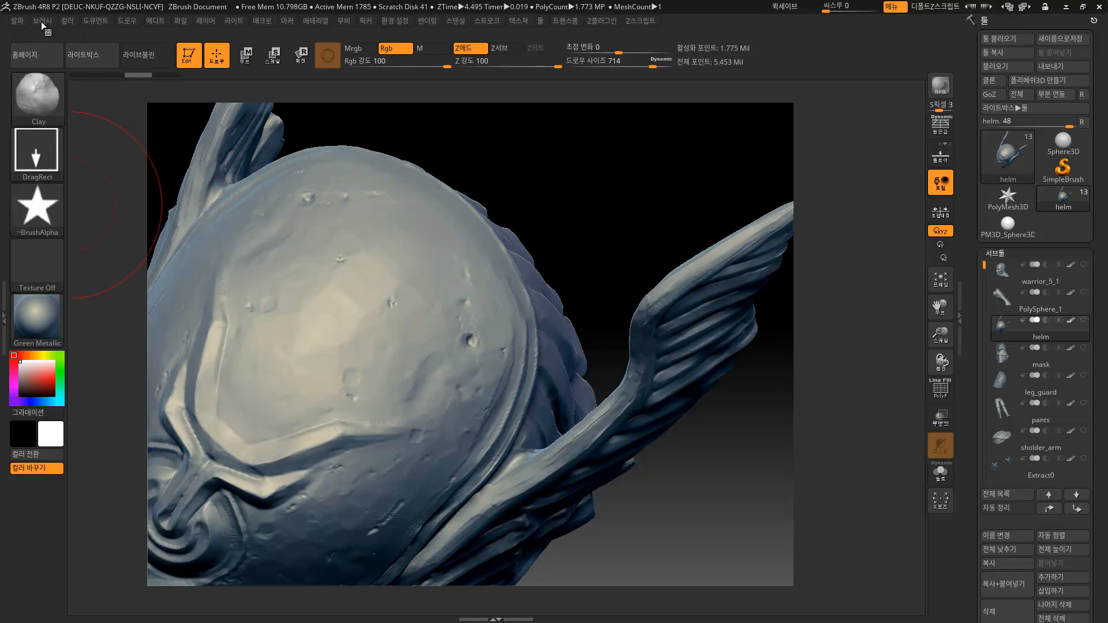
Check the Alpha Modify settings and try mirrored star stamps on the dome, undoing them.
{"action": "left_click", "coordinate": [17, 20]}
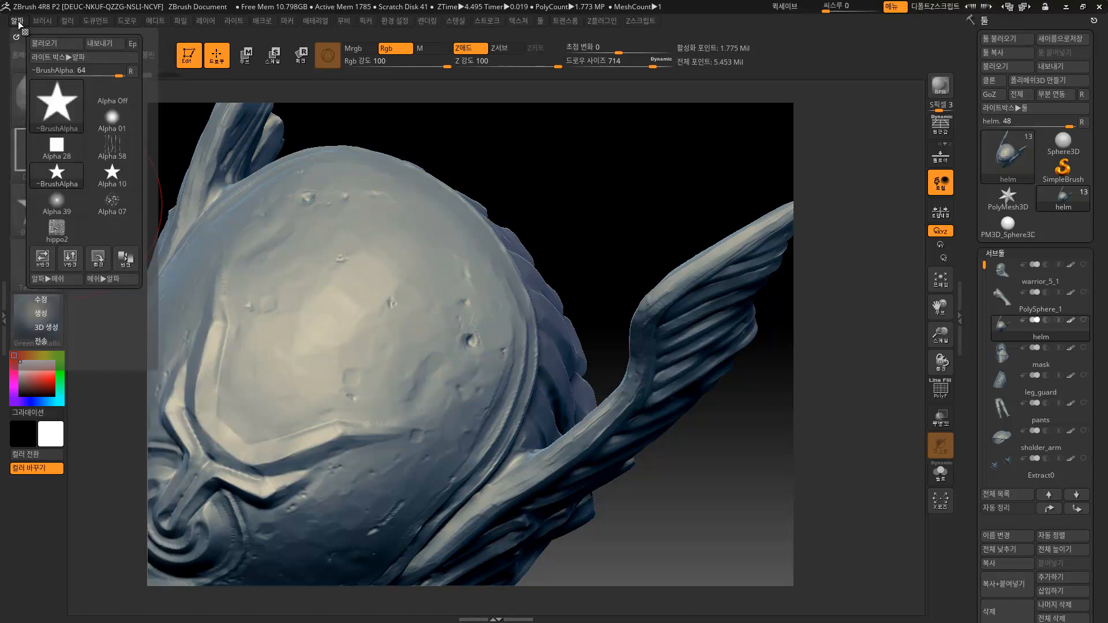
{"action": "left_click", "coordinate": [41, 300]}
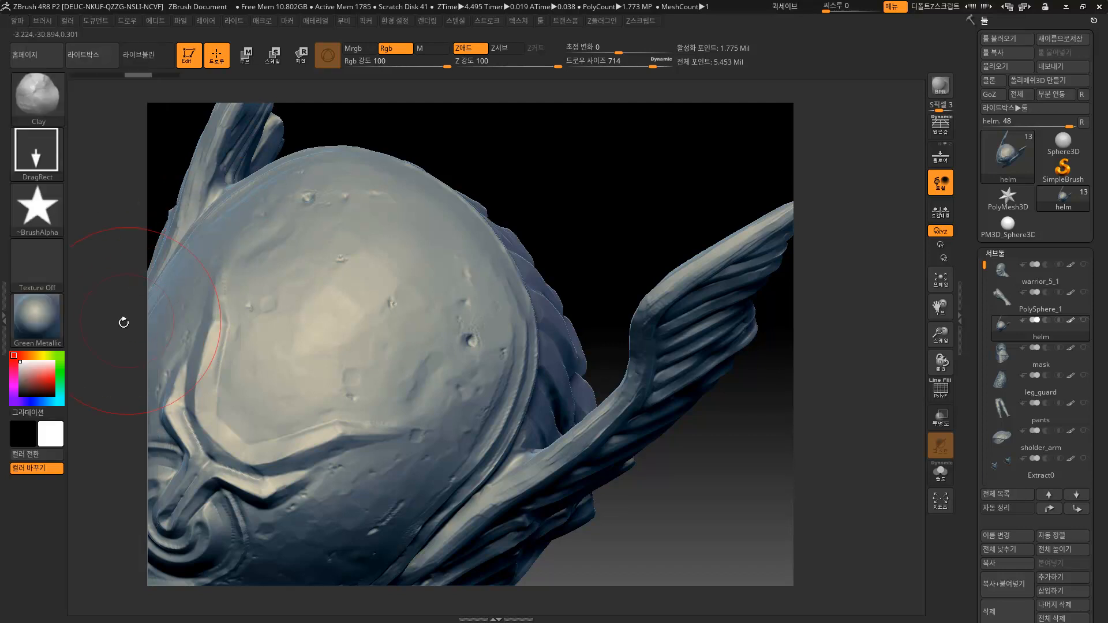
{"action": "left_click", "coordinate": [19, 22]}
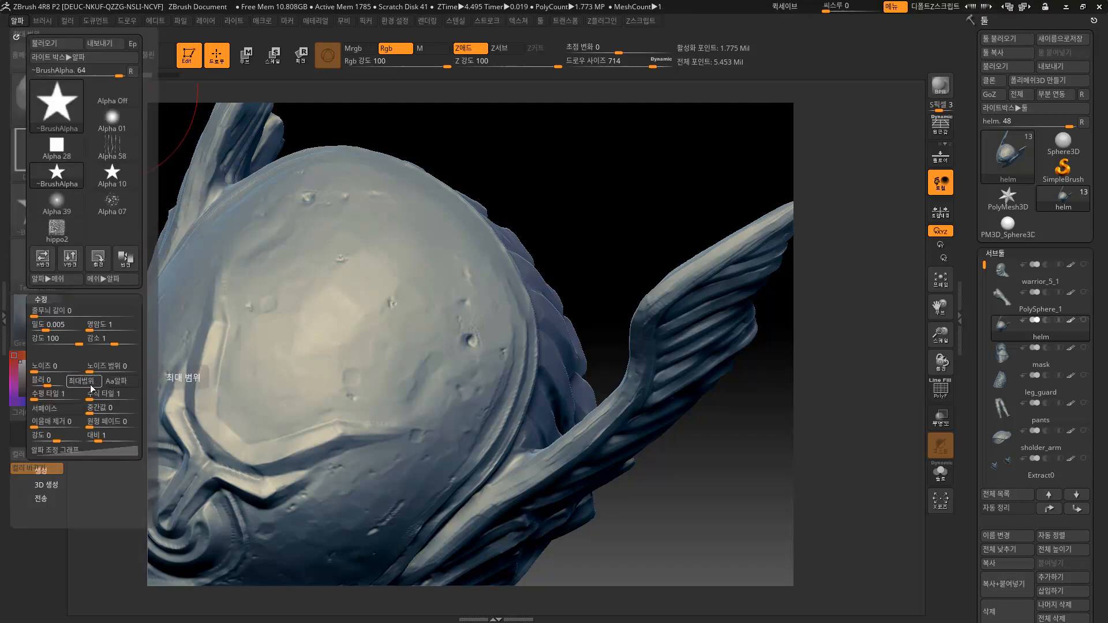
{"action": "mouse_move", "coordinate": [417, 313]}
{"action": "left_mouse_down"}
{"action": "mouse_move", "coordinate": [450, 372]}
{"action": "mouse_move", "coordinate": [535, 188]}
{"action": "mouse_move", "coordinate": [473, 220]}
{"action": "left_mouse_up"}
{"action": "key", "text": "ctrl+z"}
{"action": "key", "text": "ctrl+z"}
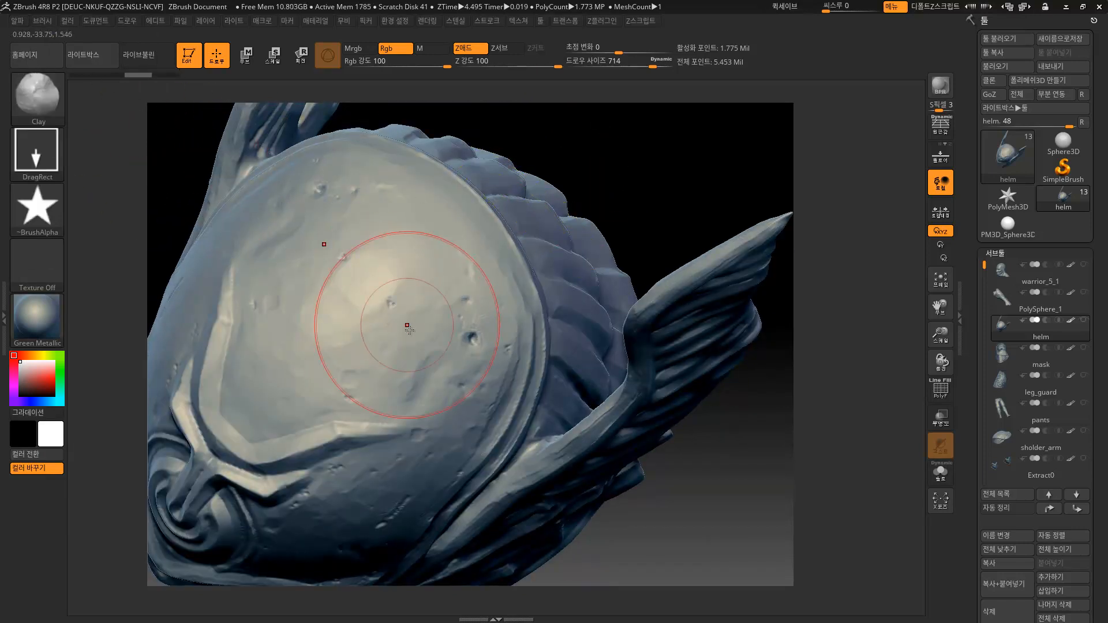
{"action": "left_click_drag", "start_coordinate": [398, 336], "coordinate": [440, 405]}
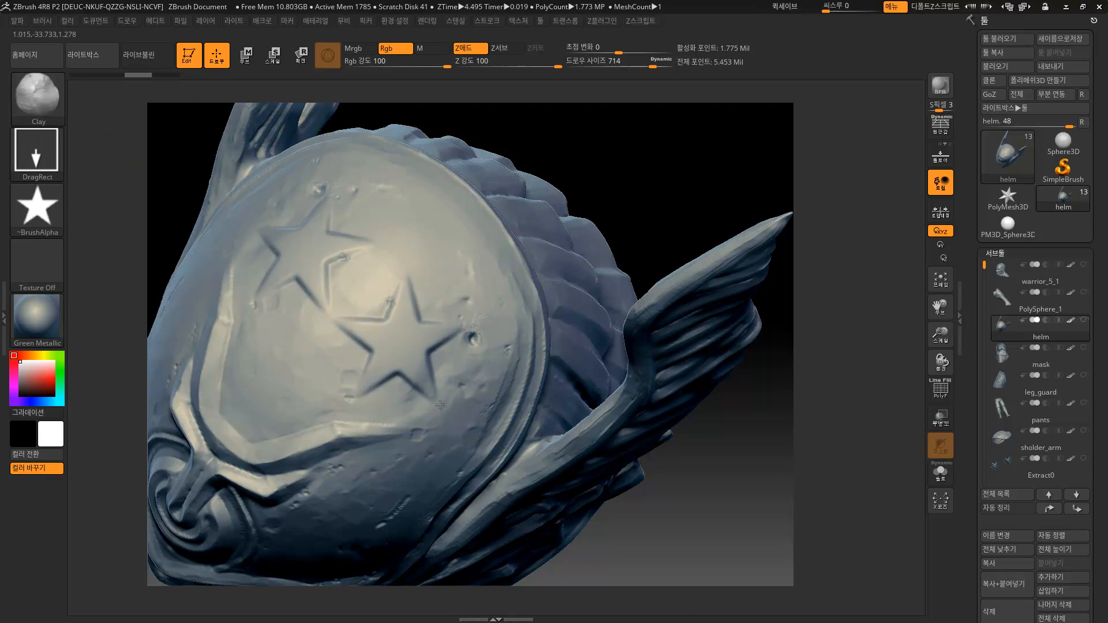
{"action": "key", "text": "ctrl+z"}
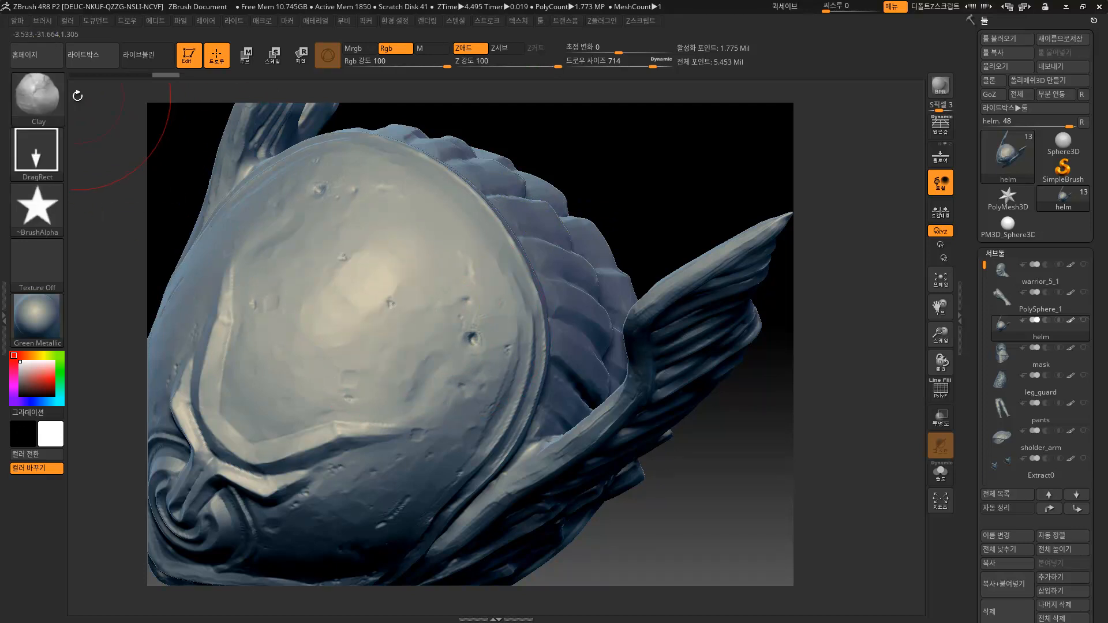
Make Standard the active brush with a DragRect stroke.
{"action": "left_click", "coordinate": [44, 98]}
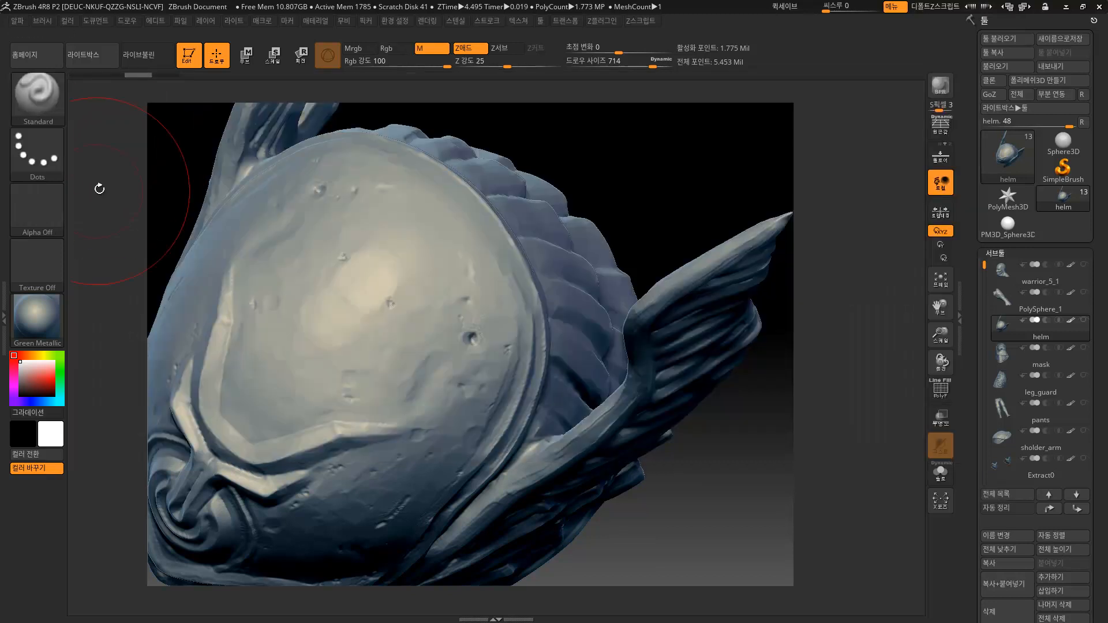
{"action": "left_click", "coordinate": [109, 132]}
{"action": "left_click", "coordinate": [40, 153]}
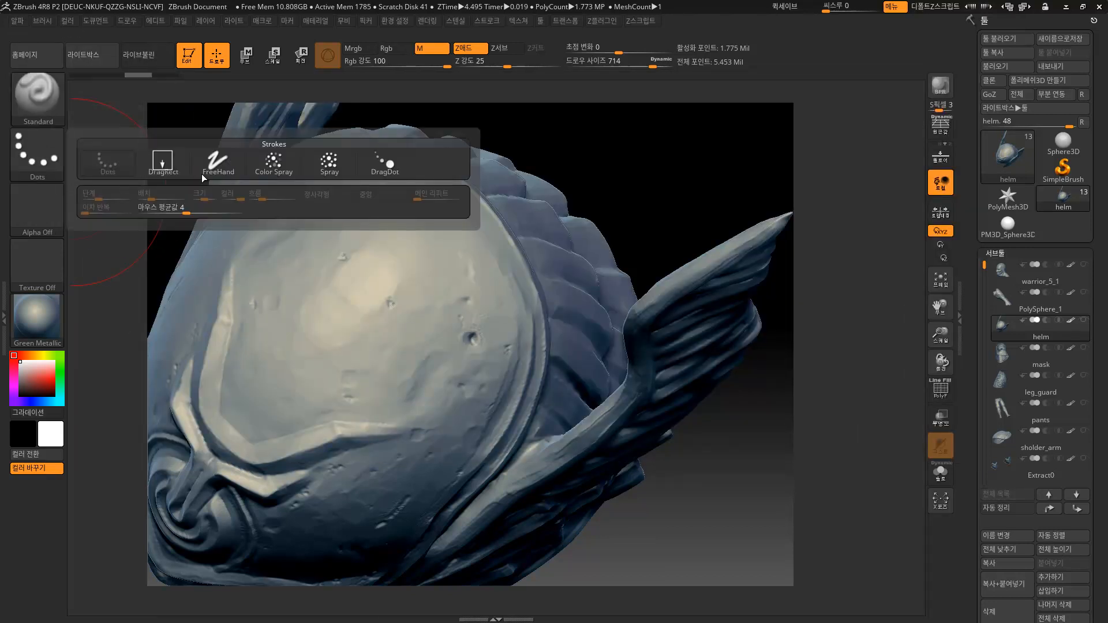
{"action": "left_click", "coordinate": [163, 158]}
Load star Alpha 10 on the Standard brush and settle Z intensity at 50 through trial stamps.
{"action": "left_click", "coordinate": [45, 200]}
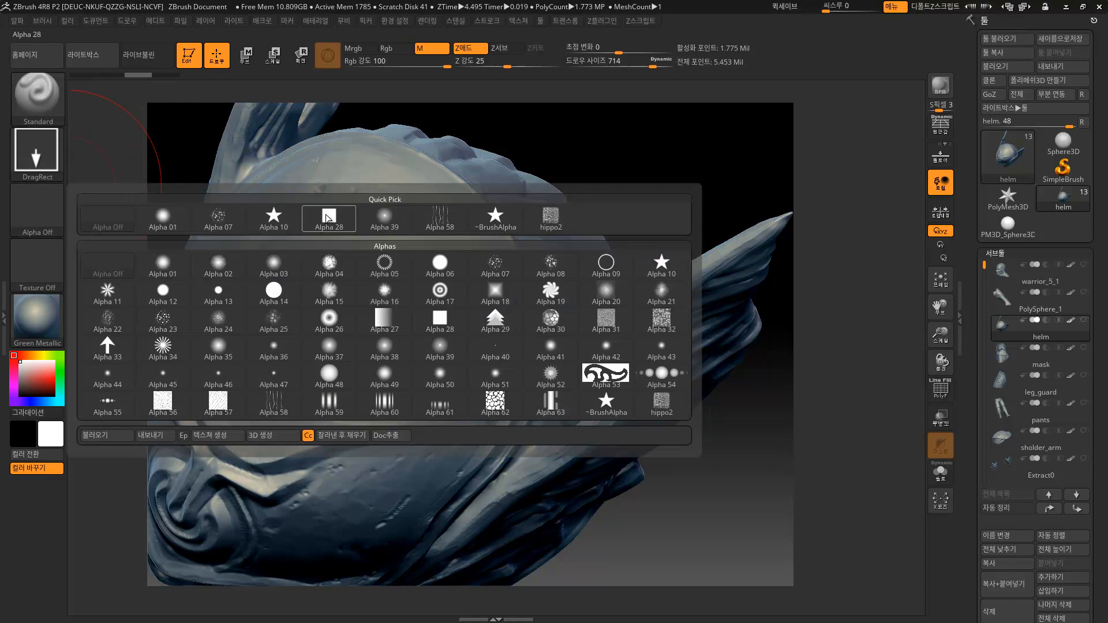
{"action": "left_click", "coordinate": [276, 218]}
{"action": "left_click_drag", "start_coordinate": [413, 341], "coordinate": [460, 403]}
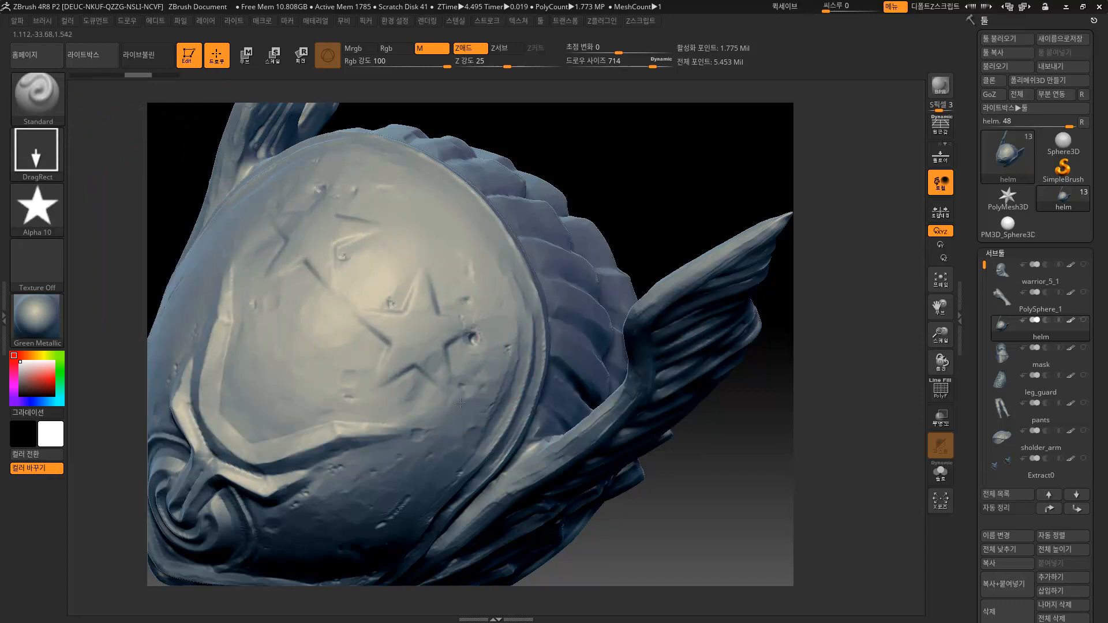
{"action": "key", "text": "ctrl+z"}
{"action": "left_click_drag", "start_coordinate": [506, 67], "coordinate": [564, 76]}
{"action": "left_click_drag", "start_coordinate": [449, 326], "coordinate": [487, 395]}
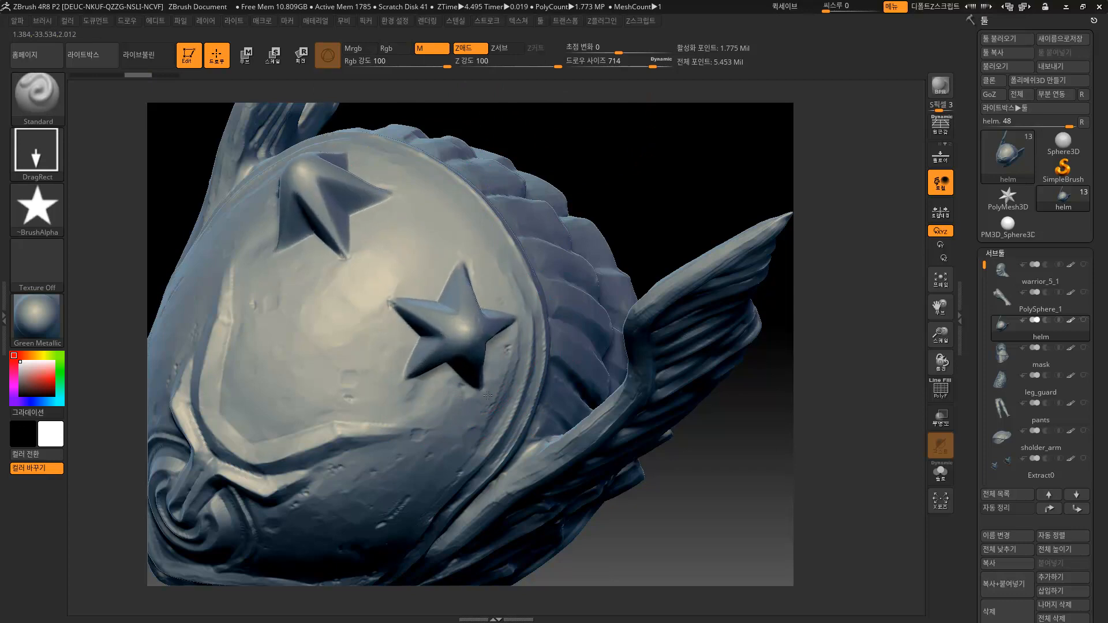
{"action": "key", "text": "ctrl+z"}
{"action": "left_click_drag", "start_coordinate": [546, 69], "coordinate": [541, 68]}
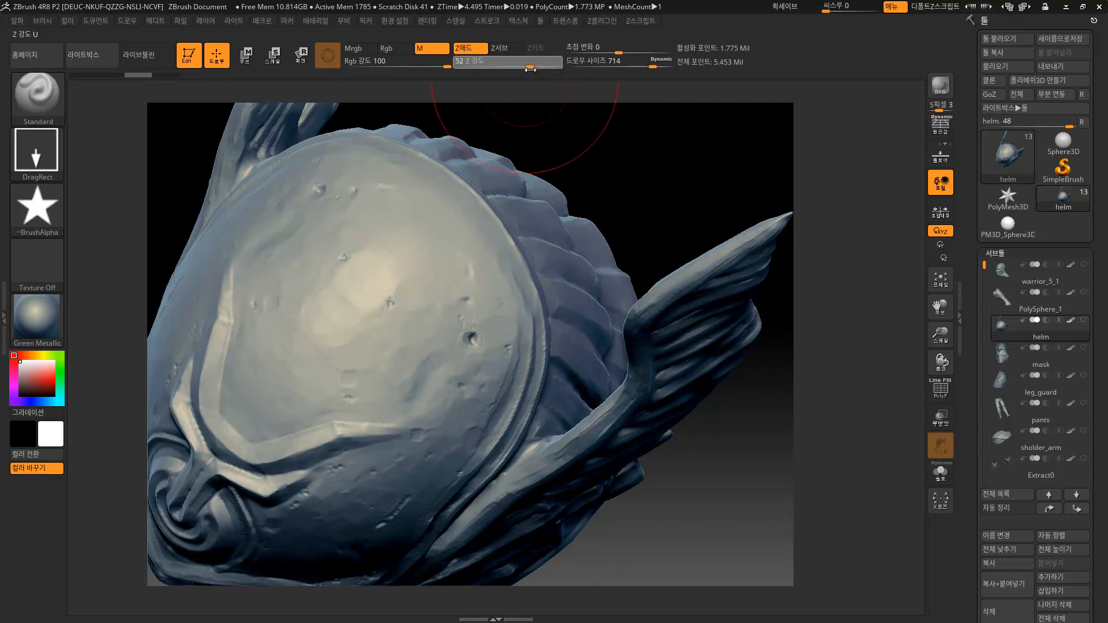
{"action": "left_click_drag", "start_coordinate": [447, 286], "coordinate": [430, 380]}
{"action": "key", "text": "ctrl+z"}
Try larger star stamps at Draw Size 500 from several angles, then undo them.
{"action": "left_click_drag", "start_coordinate": [425, 338], "coordinate": [425, 445]}
{"action": "mouse_move", "coordinate": [611, 201]}
{"action": "left_mouse_down"}
{"action": "mouse_move", "coordinate": [643, 168]}
{"action": "mouse_move", "coordinate": [554, 237]}
{"action": "mouse_move", "coordinate": [495, 341]}
{"action": "left_mouse_up"}
{"action": "mouse_move", "coordinate": [488, 288]}
{"action": "left_mouse_down"}
{"action": "mouse_move", "coordinate": [502, 237]}
{"action": "mouse_move", "coordinate": [488, 255]}
{"action": "left_mouse_up"}
{"action": "key", "text": "s"}
{"action": "left_click_drag", "start_coordinate": [460, 329], "coordinate": [443, 329]}
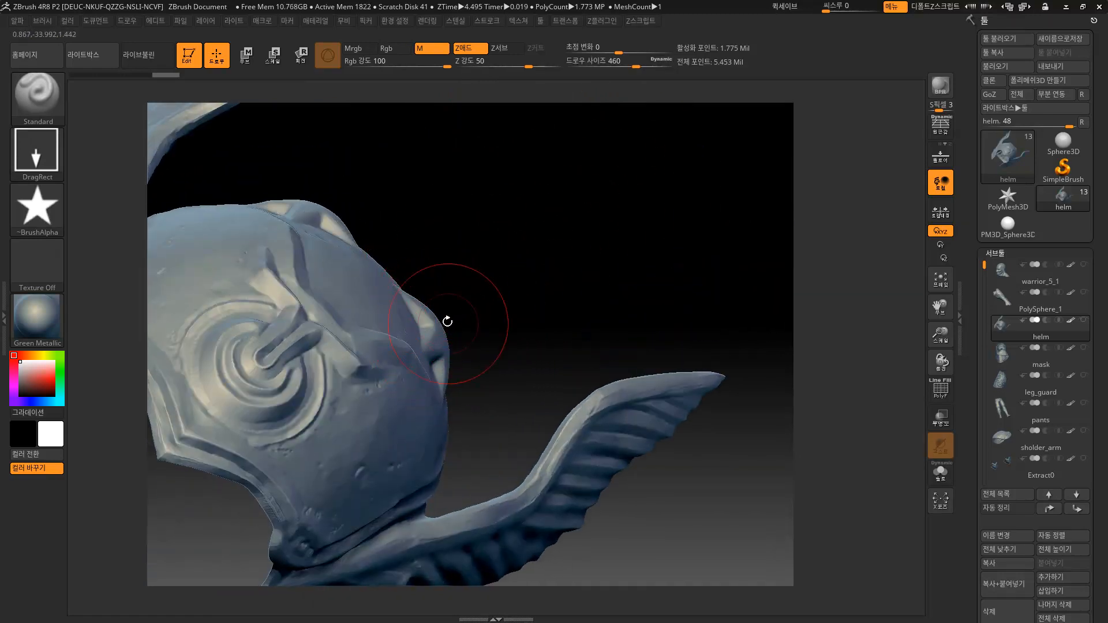
{"action": "mouse_move", "coordinate": [400, 292]}
{"action": "left_mouse_down"}
{"action": "mouse_move", "coordinate": [436, 326]}
{"action": "mouse_move", "coordinate": [456, 327]}
{"action": "mouse_move", "coordinate": [448, 345]}
{"action": "mouse_move", "coordinate": [485, 407]}
{"action": "left_mouse_up"}
{"action": "key", "text": "ctrl+z"}
{"action": "key", "text": "s"}
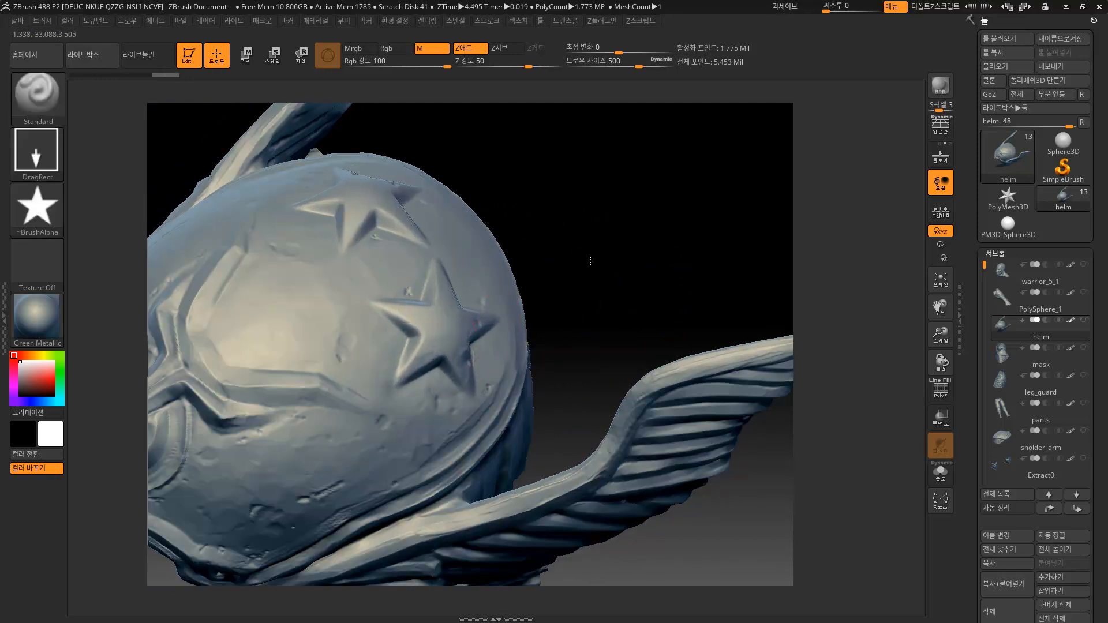
{"action": "left_click_drag", "start_coordinate": [596, 258], "coordinate": [522, 263]}
{"action": "left_click_drag", "start_coordinate": [734, 163], "coordinate": [640, 217]}
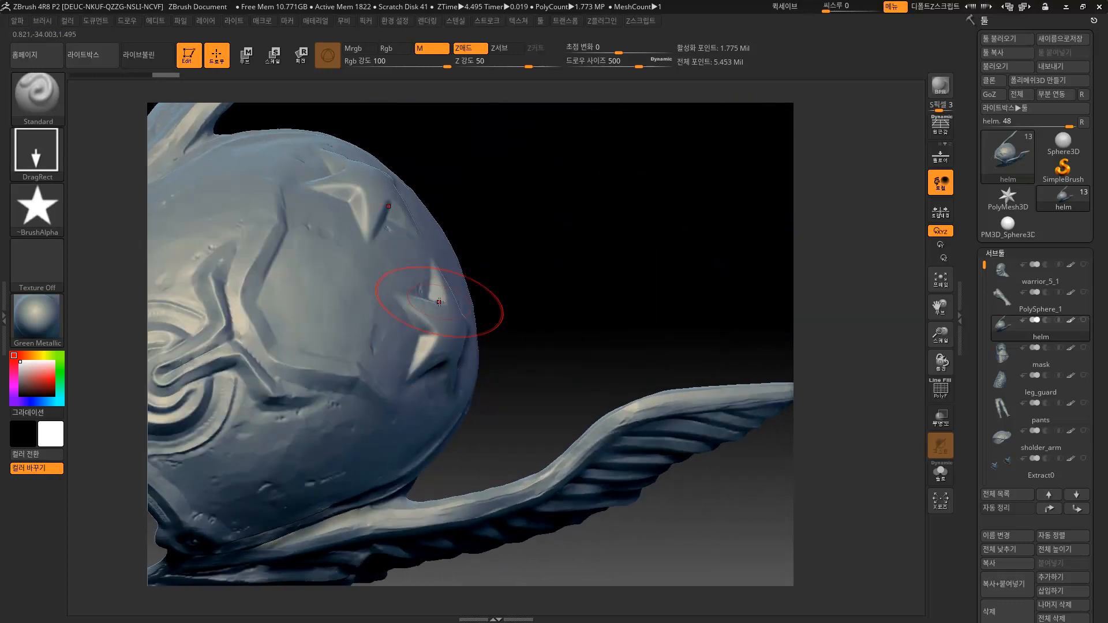
{"action": "left_click_drag", "start_coordinate": [540, 278], "coordinate": [539, 266]}
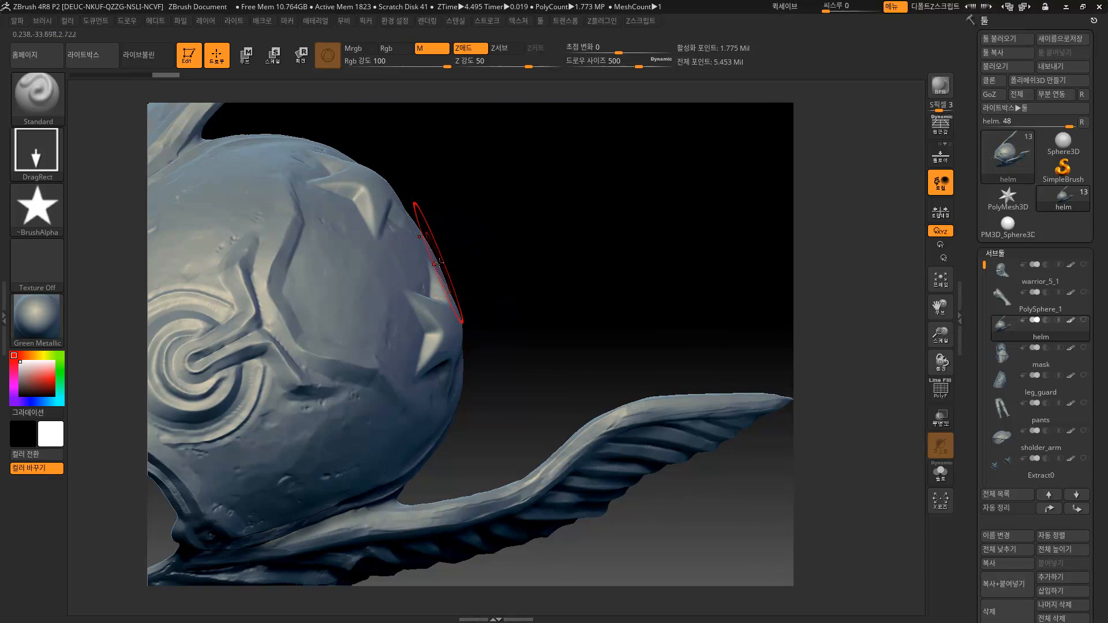
{"action": "key", "text": "ctrl+z"}
{"action": "left_click", "coordinate": [18, 22]}
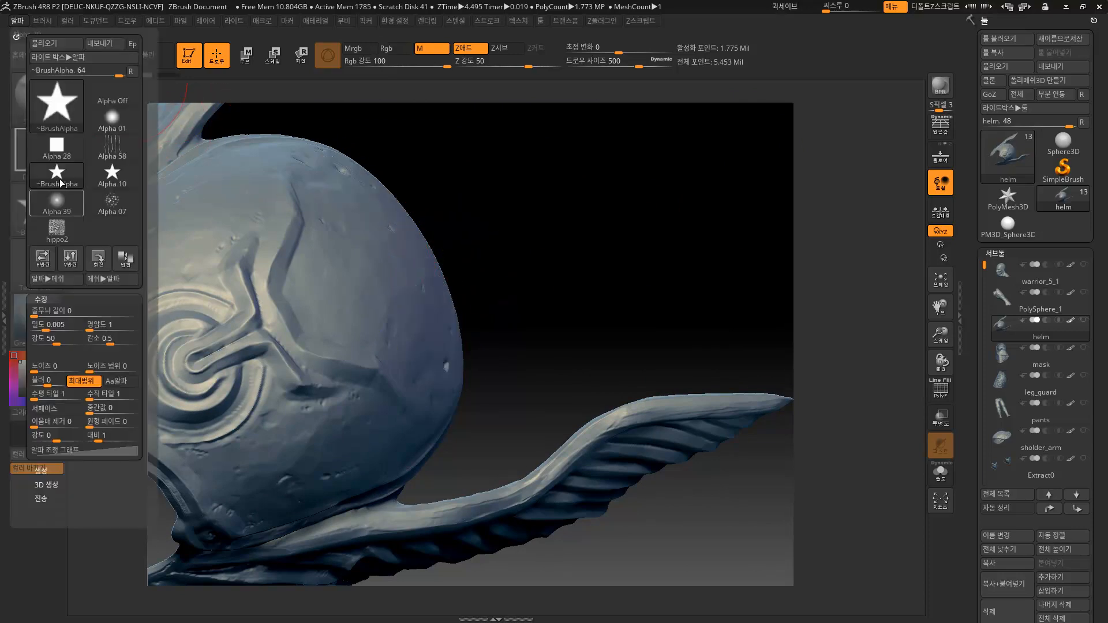
Turn off the alpha's MidValue/max range and look through its creation and export options.
{"action": "left_click", "coordinate": [88, 381]}
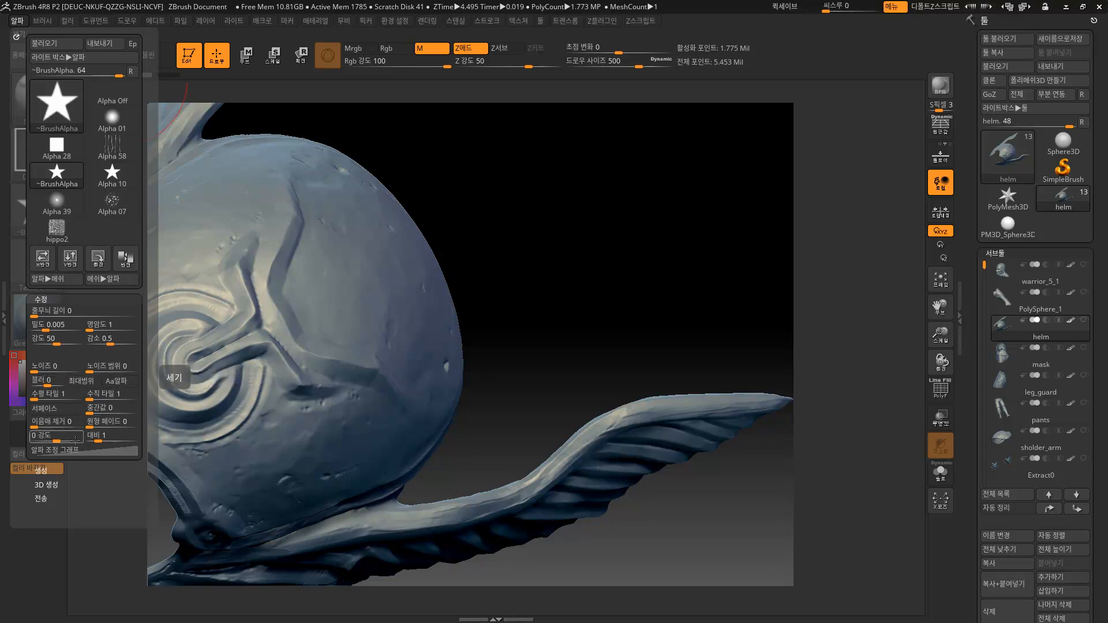
{"action": "key", "text": "shift"}
{"action": "left_click", "coordinate": [43, 471]}
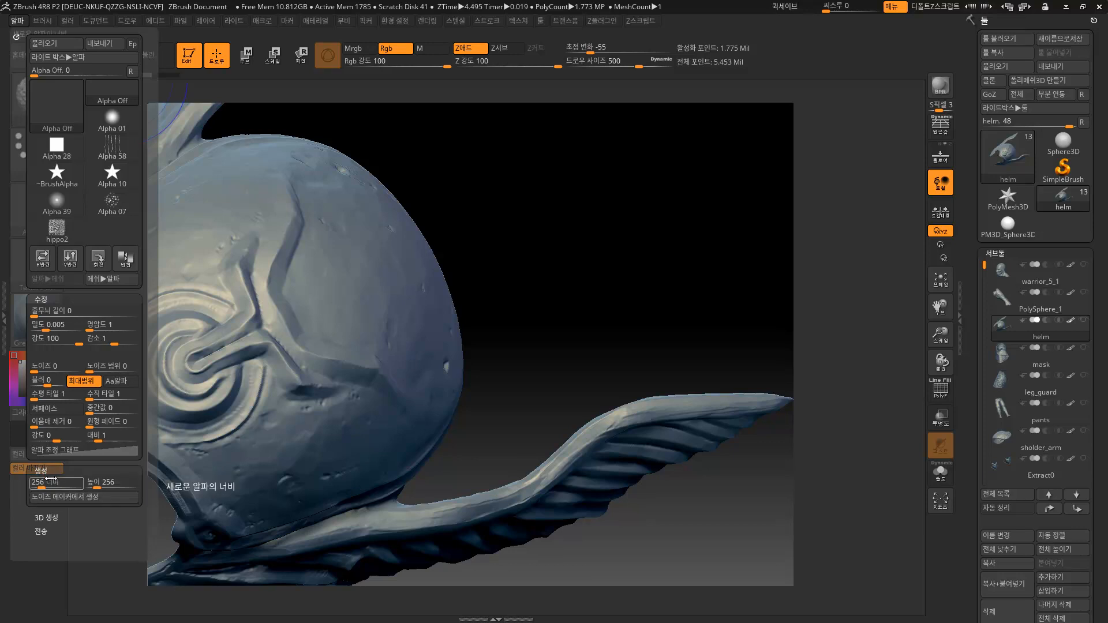
{"action": "left_click", "coordinate": [52, 516]}
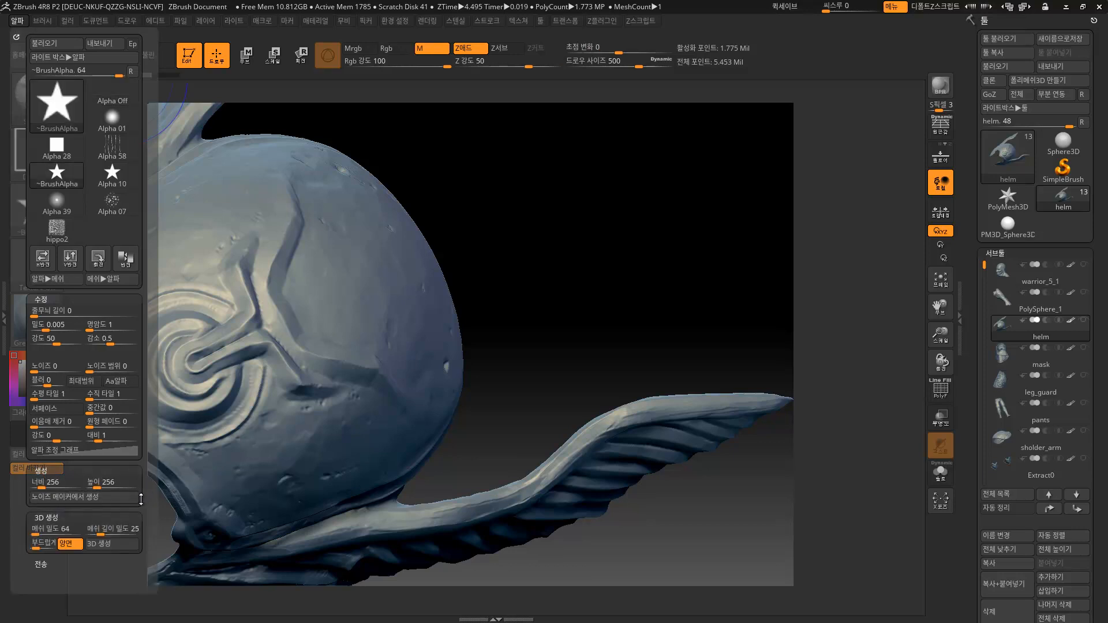
{"action": "left_click", "coordinate": [41, 517]}
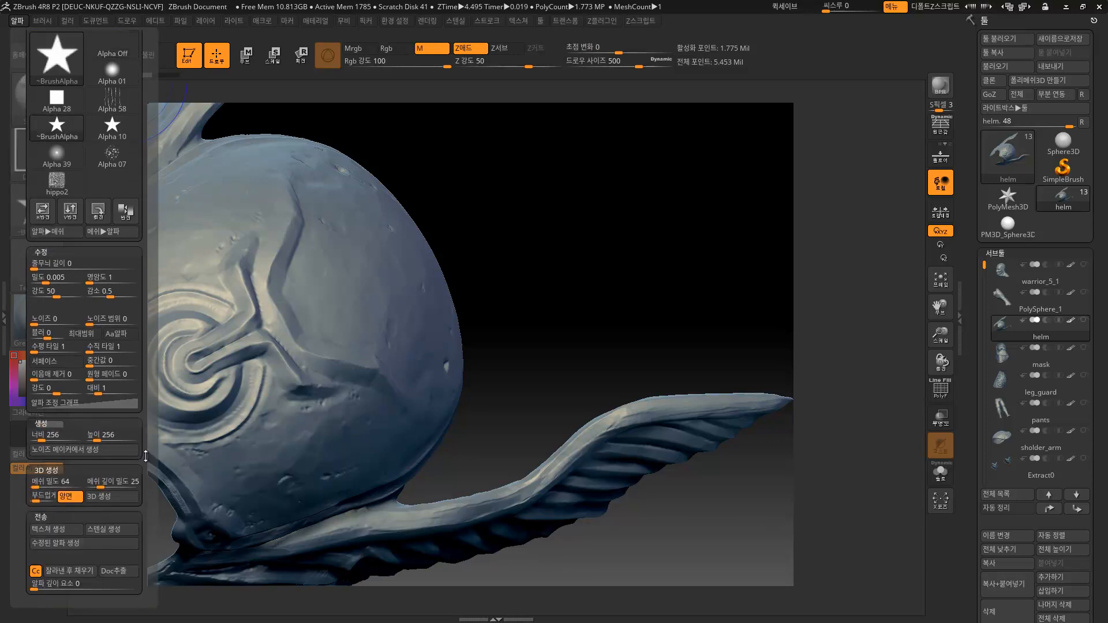
{"action": "scroll", "coordinate": [141, 477], "scroll_direction": "down", "scroll_amount": 2}
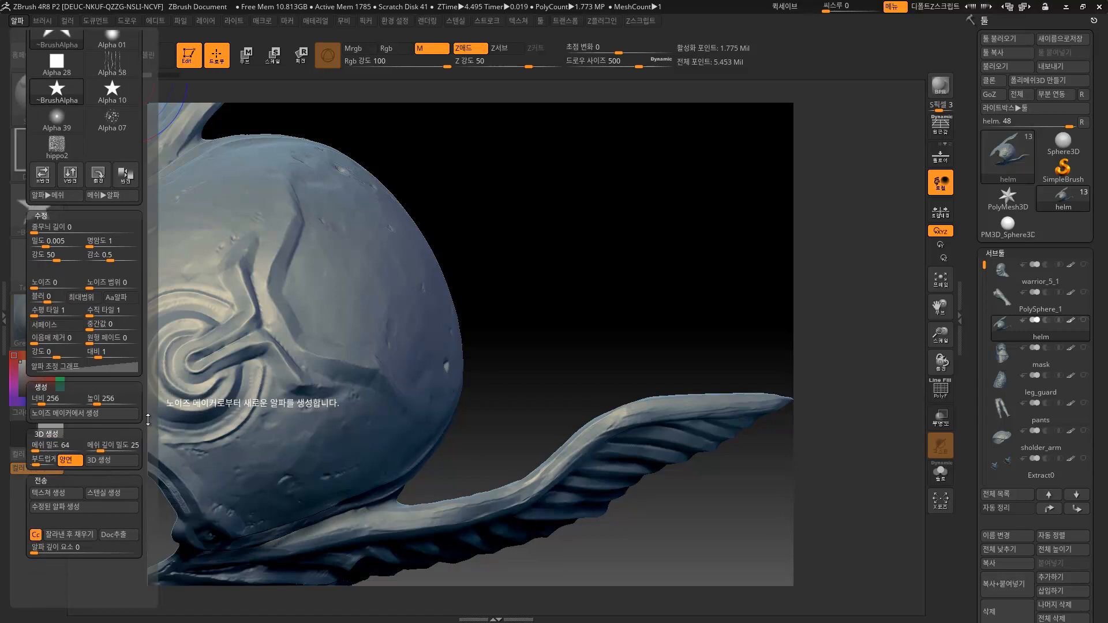
{"action": "scroll", "coordinate": [155, 447], "scroll_direction": "up", "scroll_amount": 5}
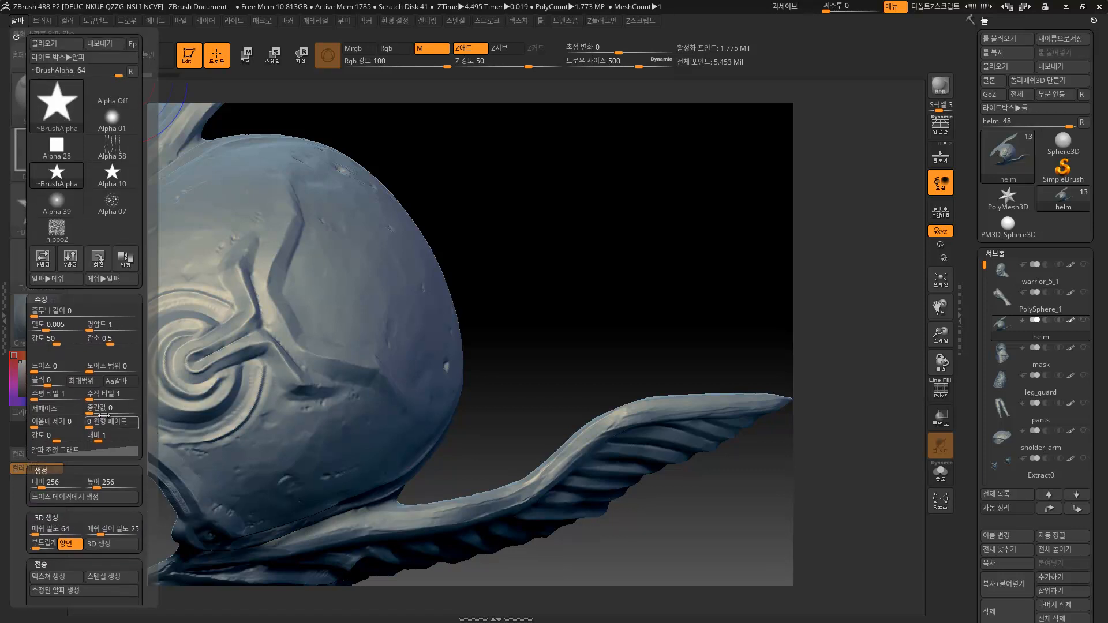
Lower alpha contrast to about 0.38 and stamp two mirrored stars on the dome.
{"action": "left_click_drag", "start_coordinate": [99, 437], "coordinate": [92, 438]}
{"action": "left_click_drag", "start_coordinate": [422, 348], "coordinate": [440, 390]}
{"action": "left_click_drag", "start_coordinate": [623, 193], "coordinate": [551, 208]}
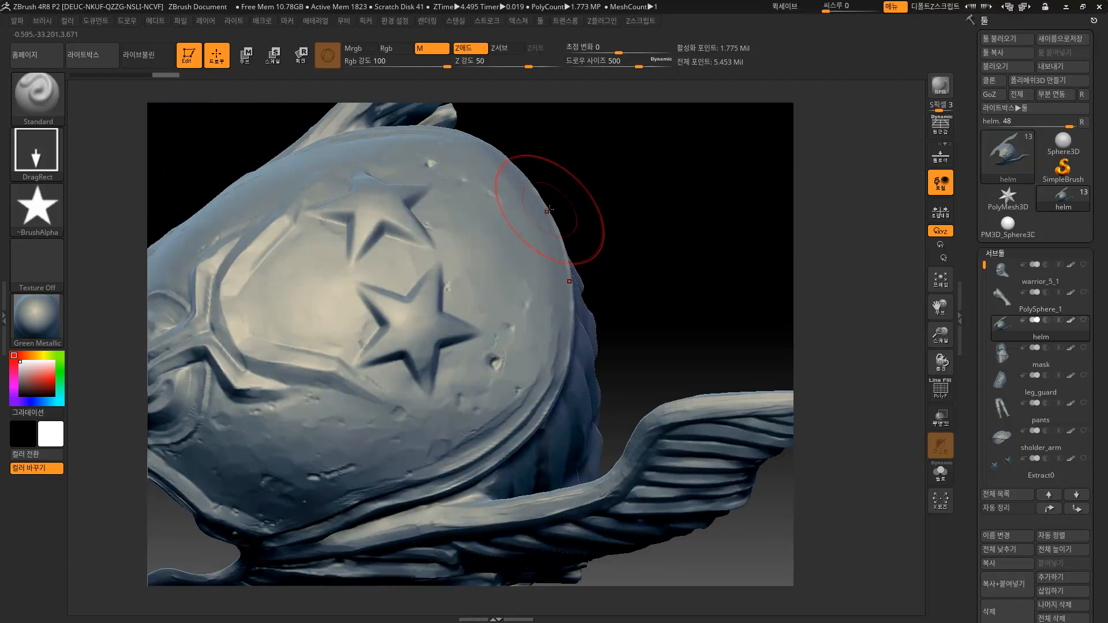
Undo the stars, raise the Alpha Adjust curve's left point to the top, and test-stamp then undo.
{"action": "key", "text": "ctrl+z"}
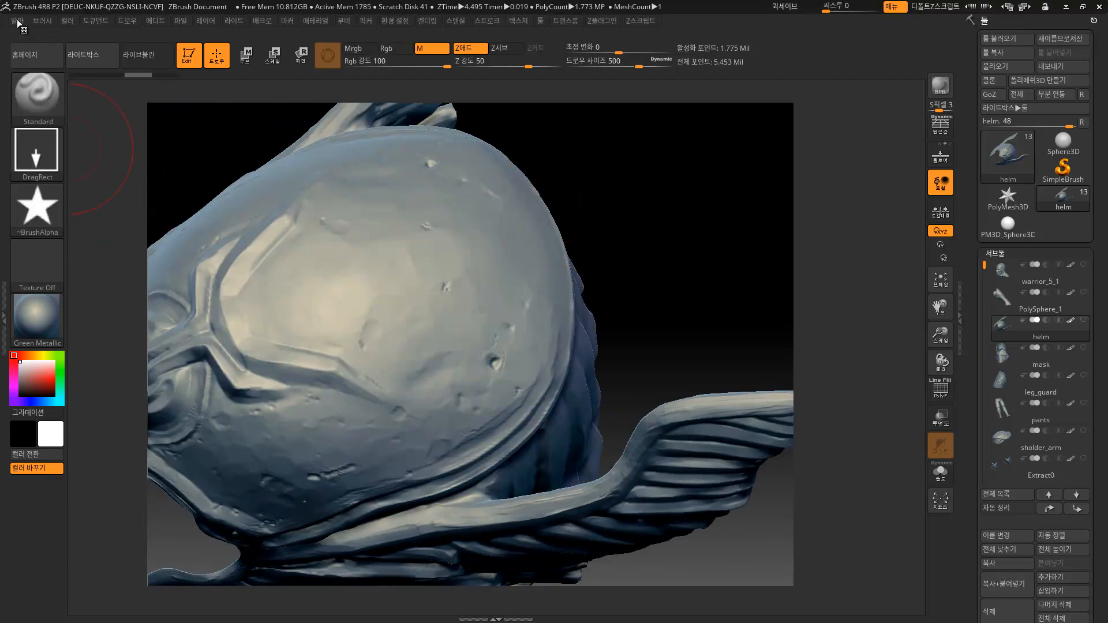
{"action": "left_click", "coordinate": [18, 21]}
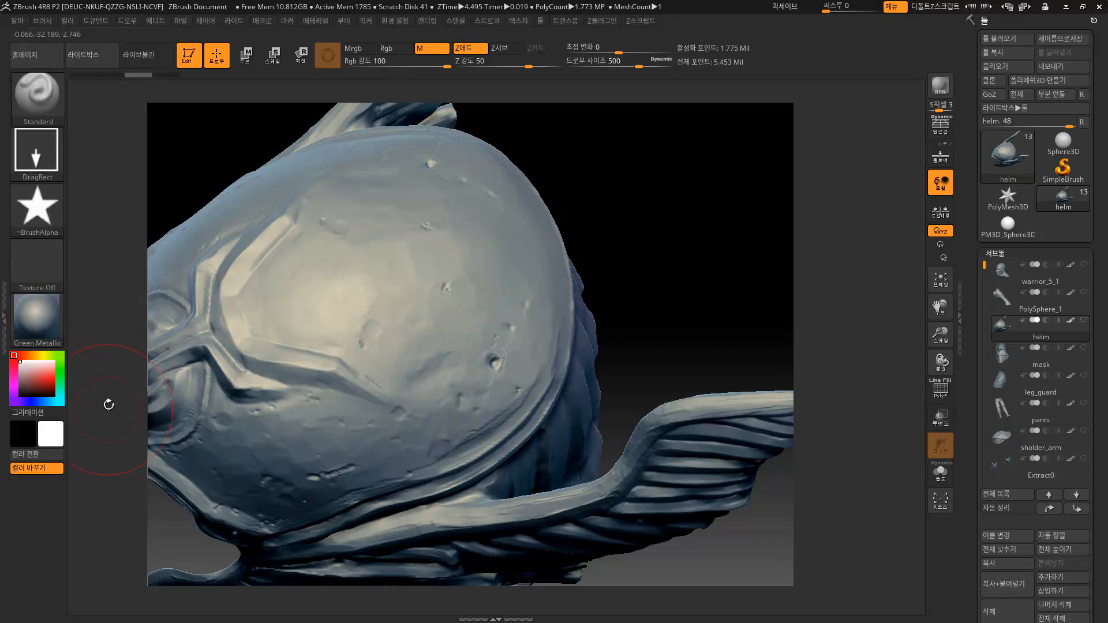
{"action": "left_click", "coordinate": [20, 20]}
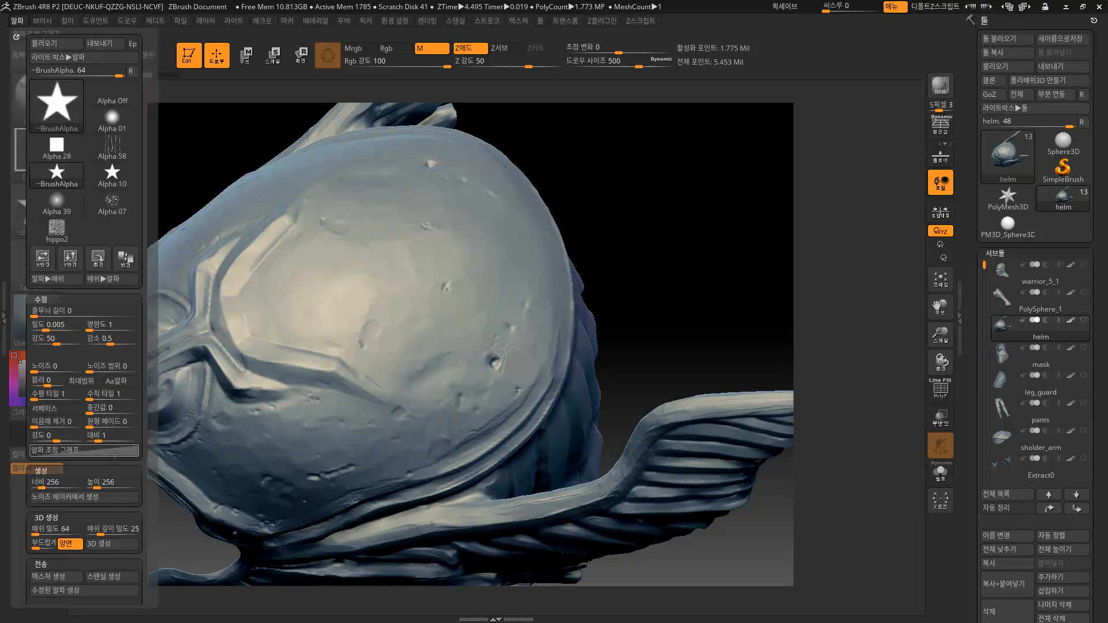
{"action": "left_click", "coordinate": [113, 452]}
{"action": "left_click_drag", "start_coordinate": [30, 551], "coordinate": [29, 441]}
{"action": "left_click_drag", "start_coordinate": [463, 324], "coordinate": [495, 369]}
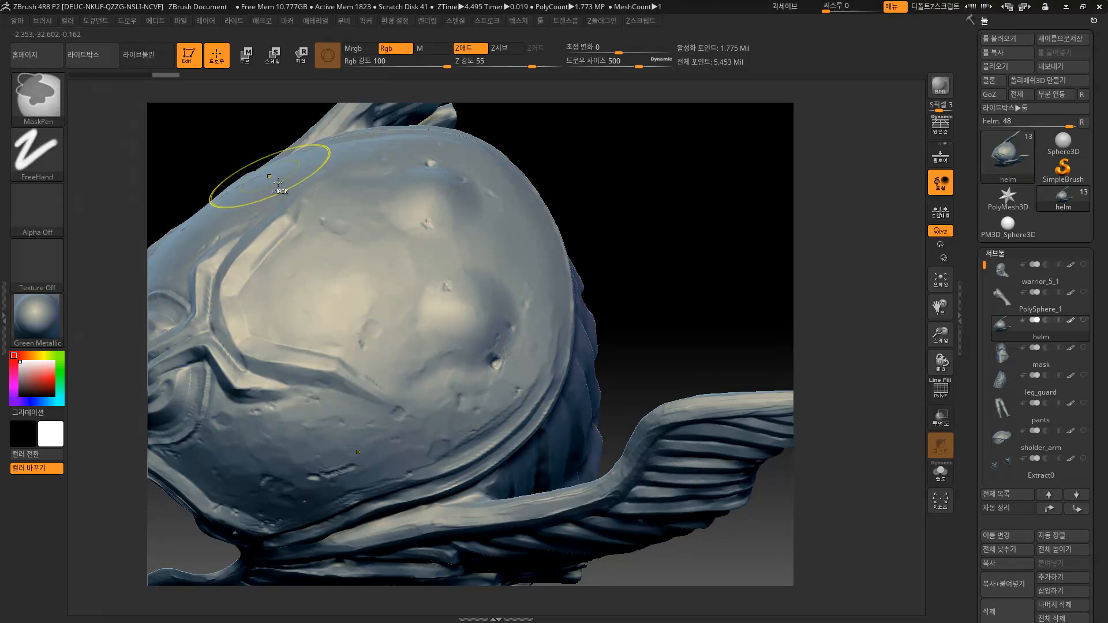
{"action": "key", "text": "ctrl+z"}
{"action": "left_click", "coordinate": [16, 22]}
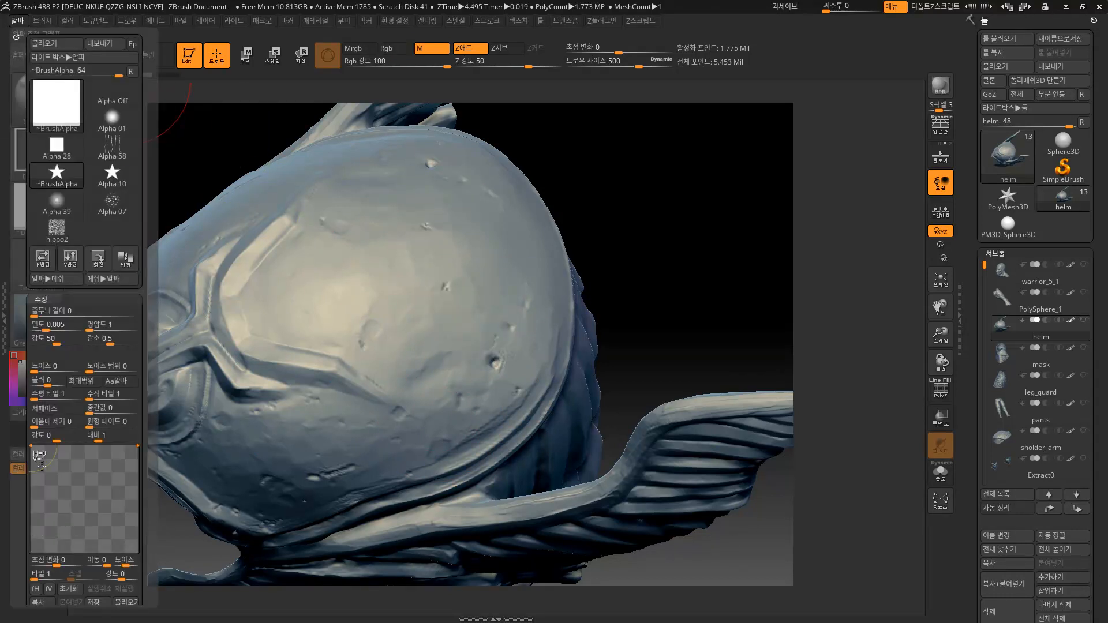
Pull the Alpha Adjust curve point back down for a crisp star, set density to 0.01, and undo a test stamp.
{"action": "left_click_drag", "start_coordinate": [30, 446], "coordinate": [26, 560]}
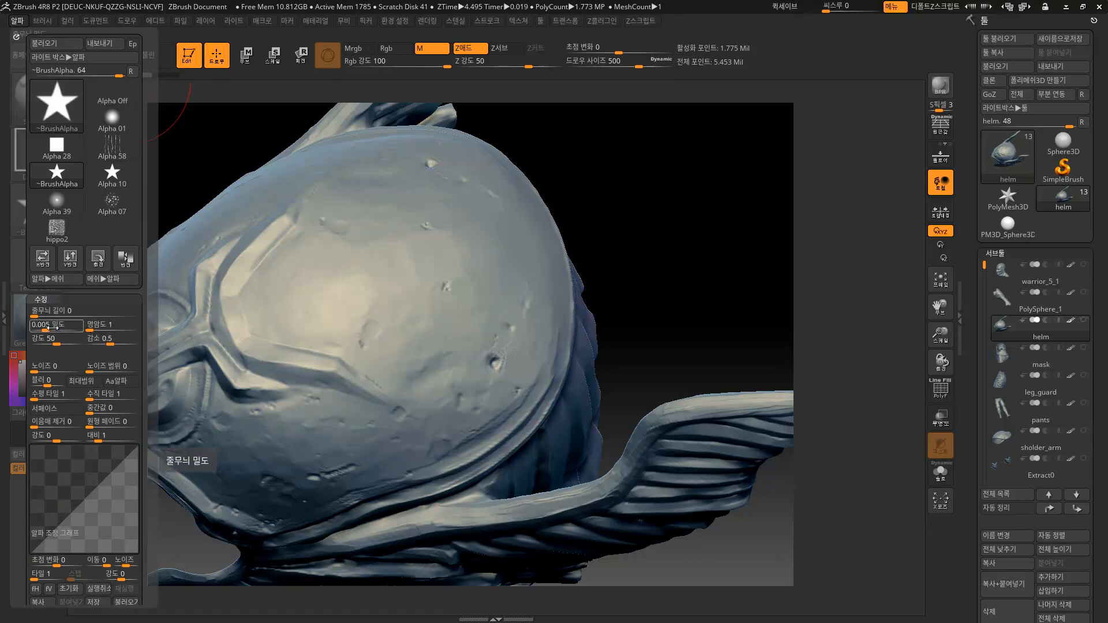
{"action": "left_click_drag", "start_coordinate": [46, 328], "coordinate": [55, 325]}
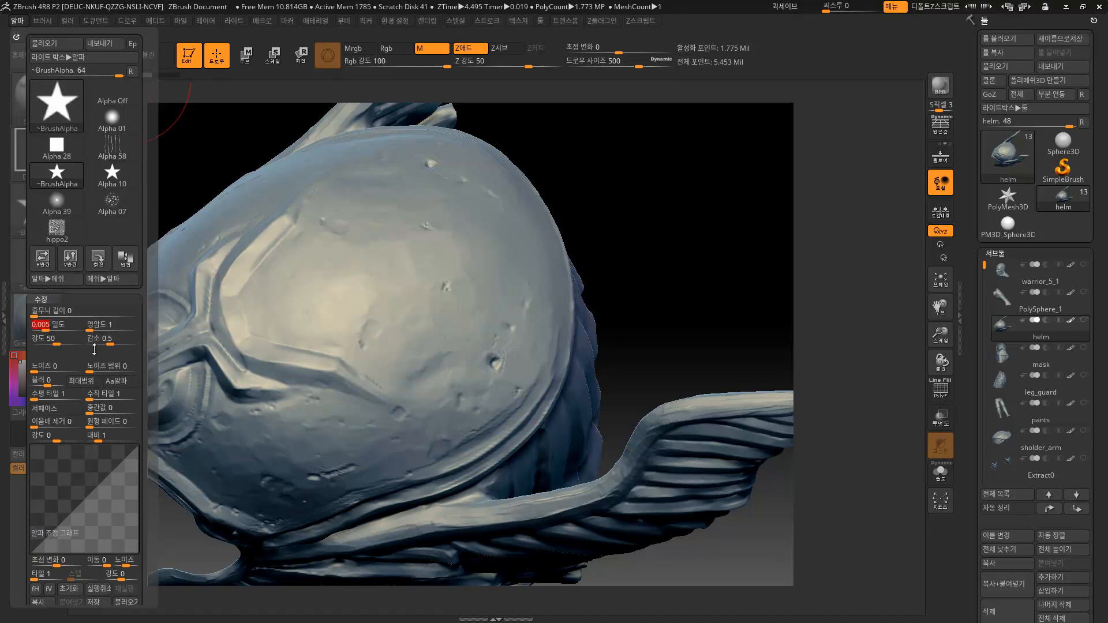
{"action": "left_click_drag", "start_coordinate": [461, 338], "coordinate": [494, 373]}
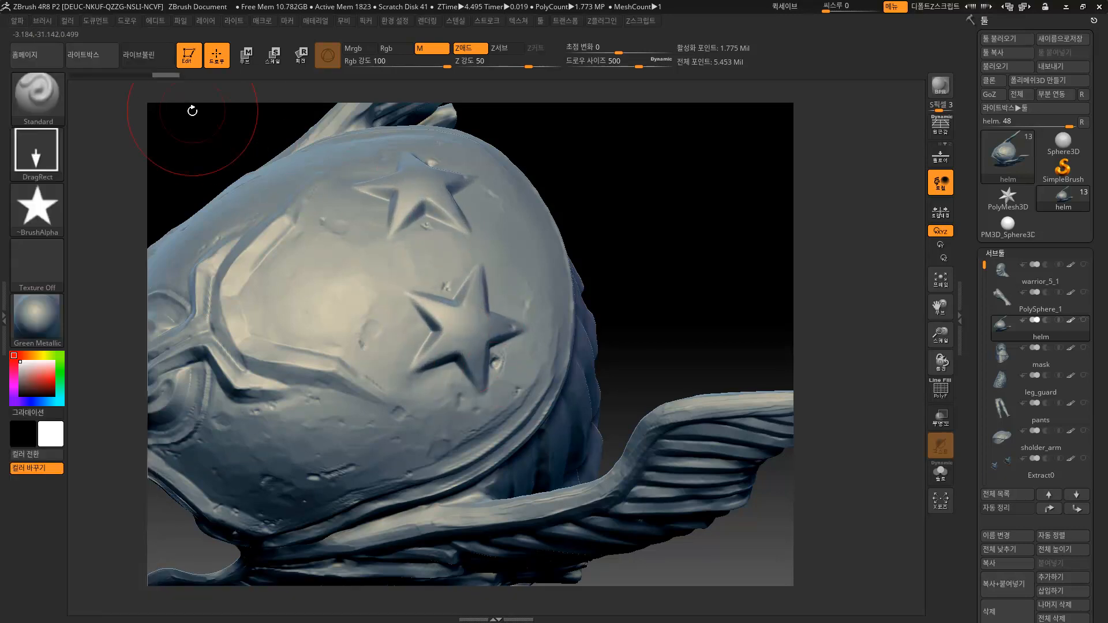
{"action": "left_click", "coordinate": [80, 81]}
{"action": "left_click", "coordinate": [17, 22]}
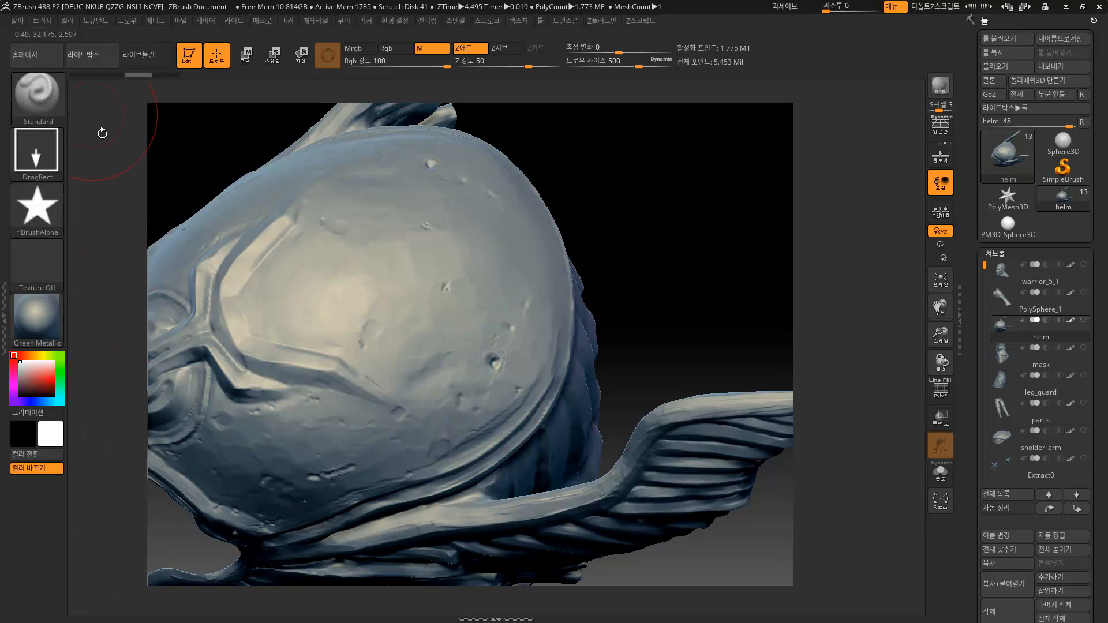
{"action": "left_click", "coordinate": [18, 21]}
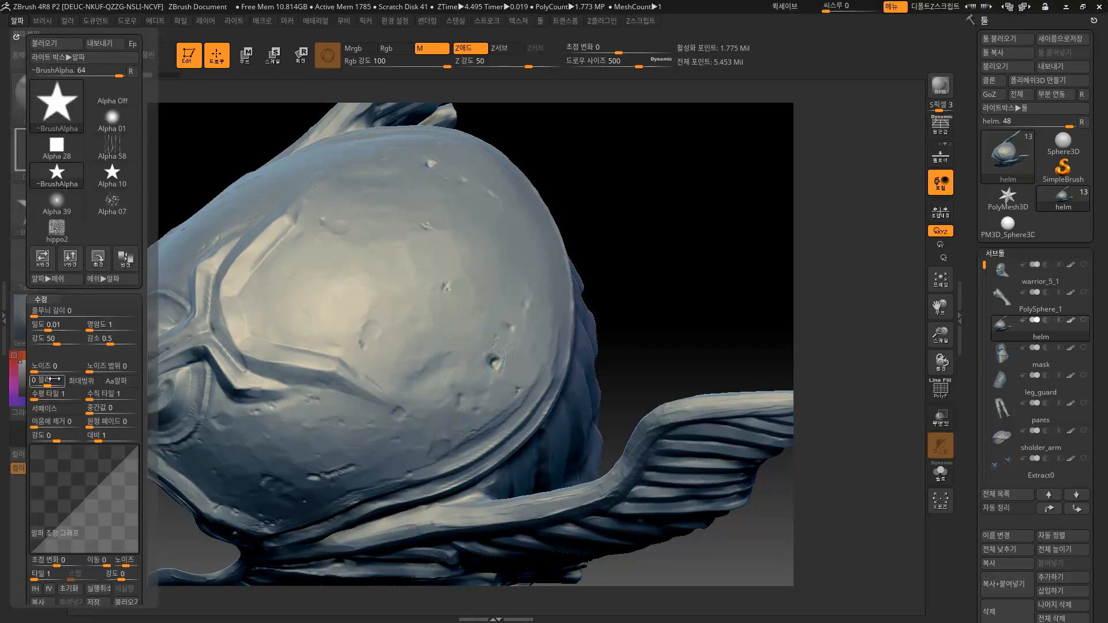
Try different blur amounts on the star alpha with test stamps on the dome, undoing them.
{"action": "left_click_drag", "start_coordinate": [51, 385], "coordinate": [72, 384]}
{"action": "left_click_drag", "start_coordinate": [449, 346], "coordinate": [477, 415]}
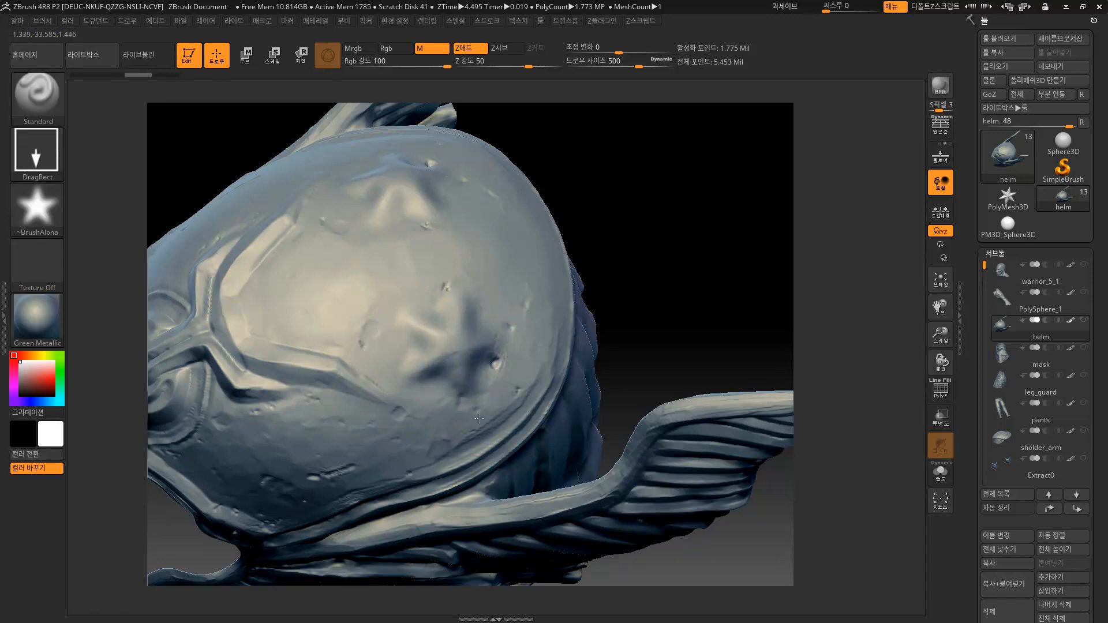
{"action": "key", "text": "ctrl+z"}
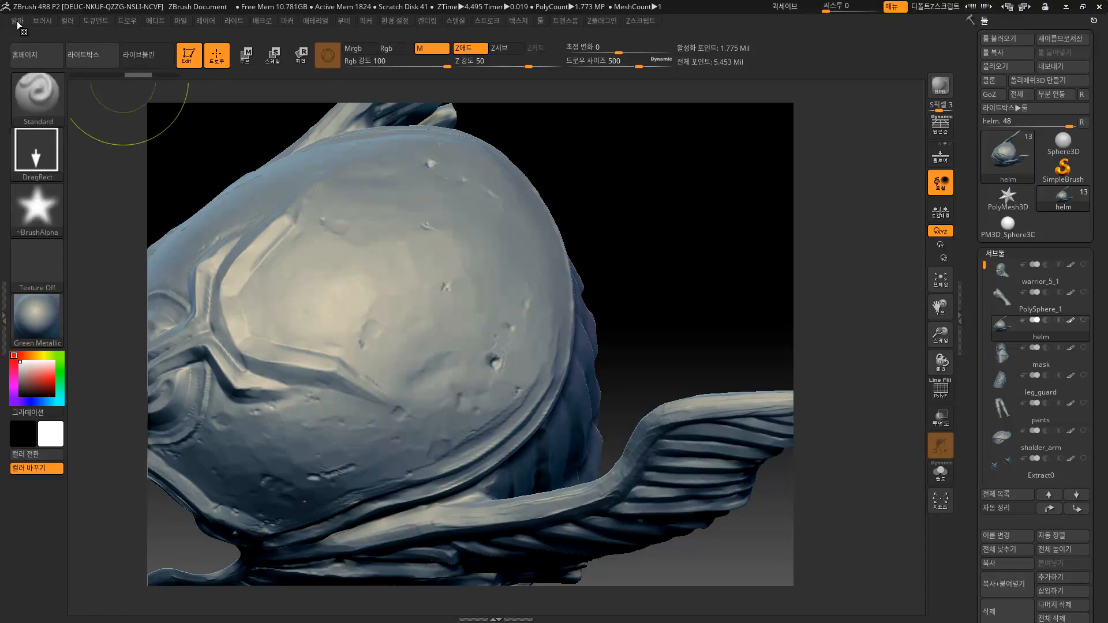
{"action": "left_click", "coordinate": [17, 23]}
{"action": "left_click_drag", "start_coordinate": [53, 383], "coordinate": [26, 382]}
{"action": "left_click_drag", "start_coordinate": [478, 359], "coordinate": [508, 429]}
{"action": "mouse_move", "coordinate": [521, 338]}
{"action": "right_mouse_down"}
{"action": "mouse_move", "coordinate": [704, 286]}
{"action": "mouse_move", "coordinate": [623, 282]}
{"action": "right_mouse_up"}
{"action": "left_click_drag", "start_coordinate": [635, 283], "coordinate": [482, 375]}
{"action": "mouse_move", "coordinate": [694, 252]}
{"action": "left_mouse_down"}
{"action": "mouse_move", "coordinate": [661, 259]}
{"action": "mouse_move", "coordinate": [667, 277]}
{"action": "mouse_move", "coordinate": [458, 322]}
{"action": "left_mouse_up"}
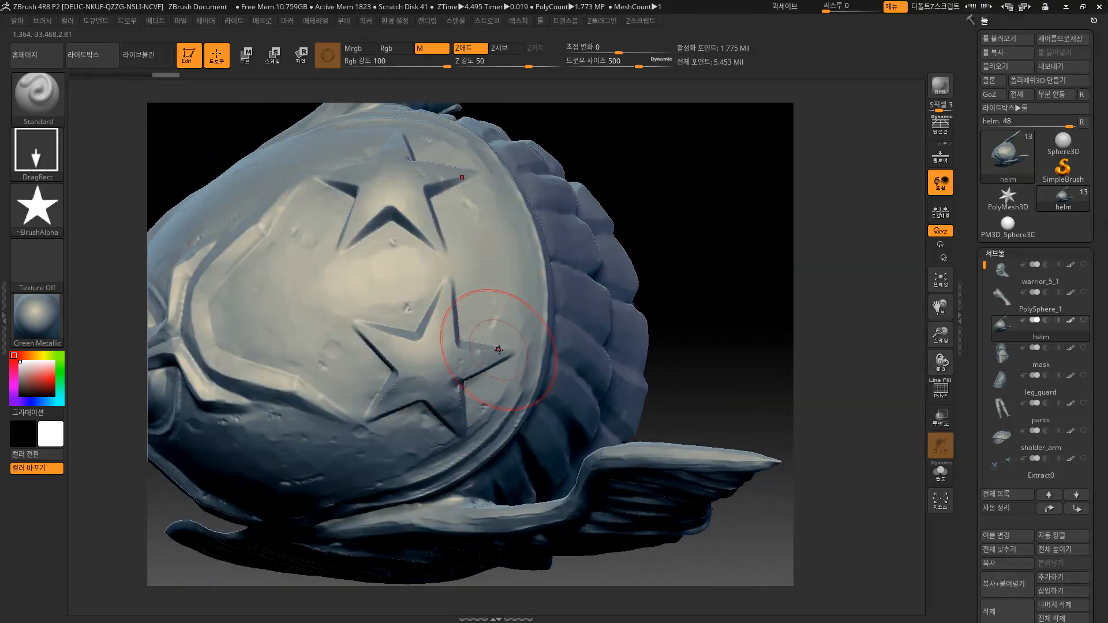
{"action": "key", "text": "ctrl+z"}
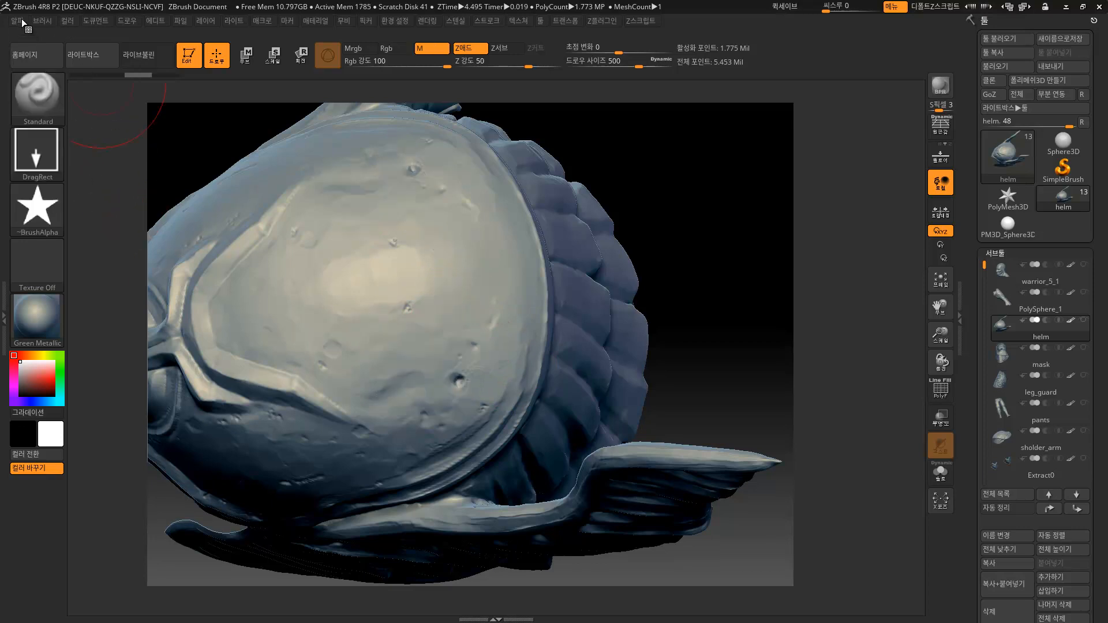
Set alpha Blur to -15 and Radial Fade to 100, test the soft stamps, then undo them.
{"action": "left_click", "coordinate": [23, 20]}
{"action": "left_click_drag", "start_coordinate": [52, 382], "coordinate": [38, 384]}
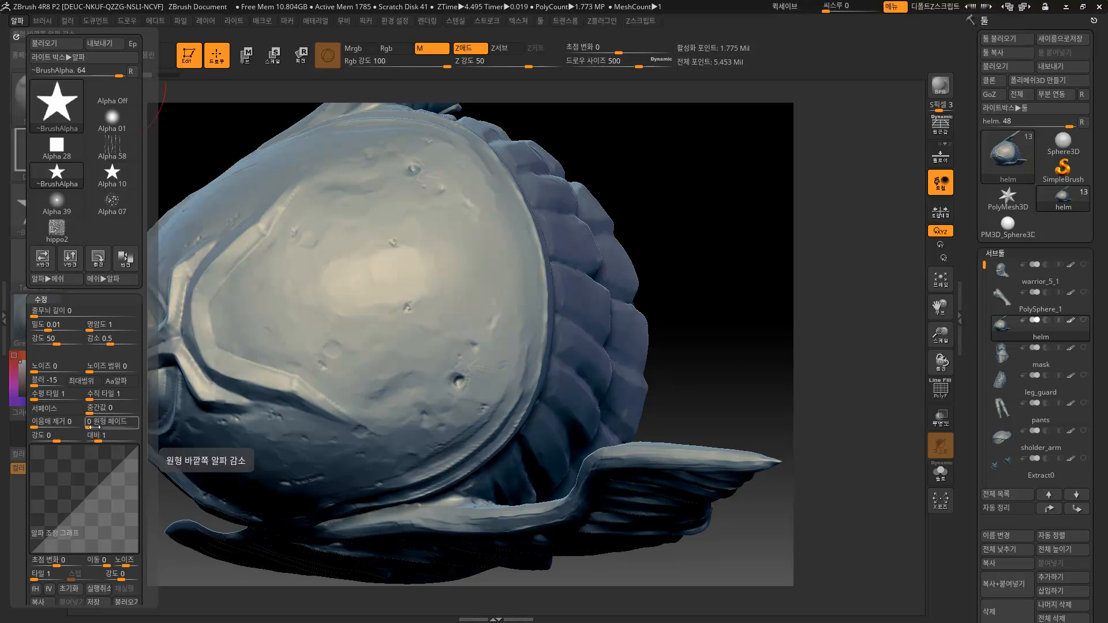
{"action": "left_click_drag", "start_coordinate": [89, 426], "coordinate": [113, 426]}
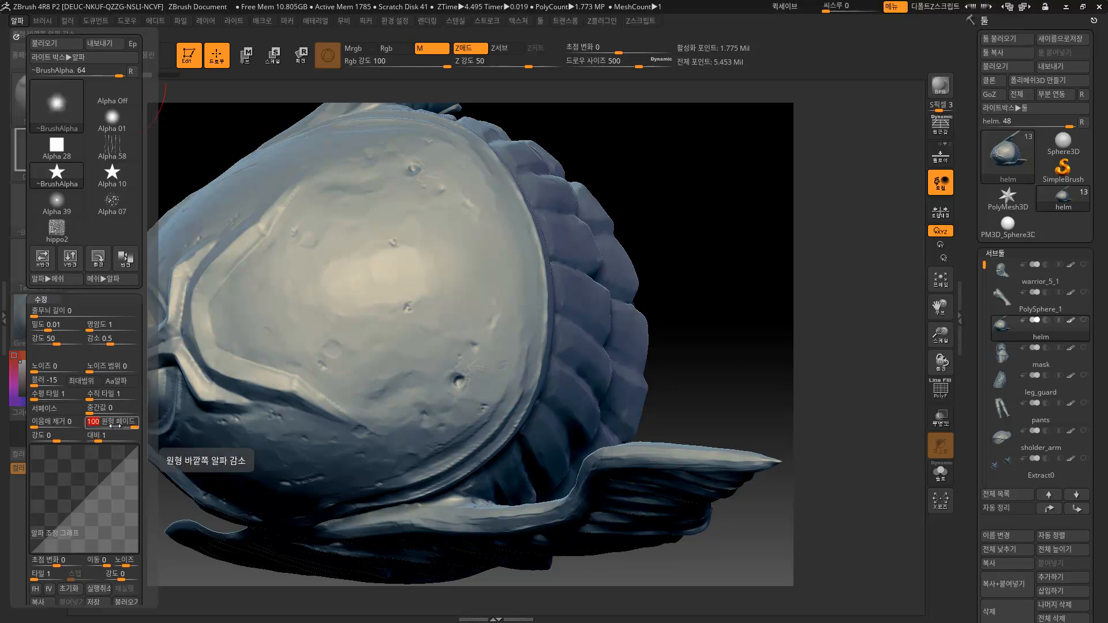
{"action": "left_click_drag", "start_coordinate": [429, 309], "coordinate": [480, 391]}
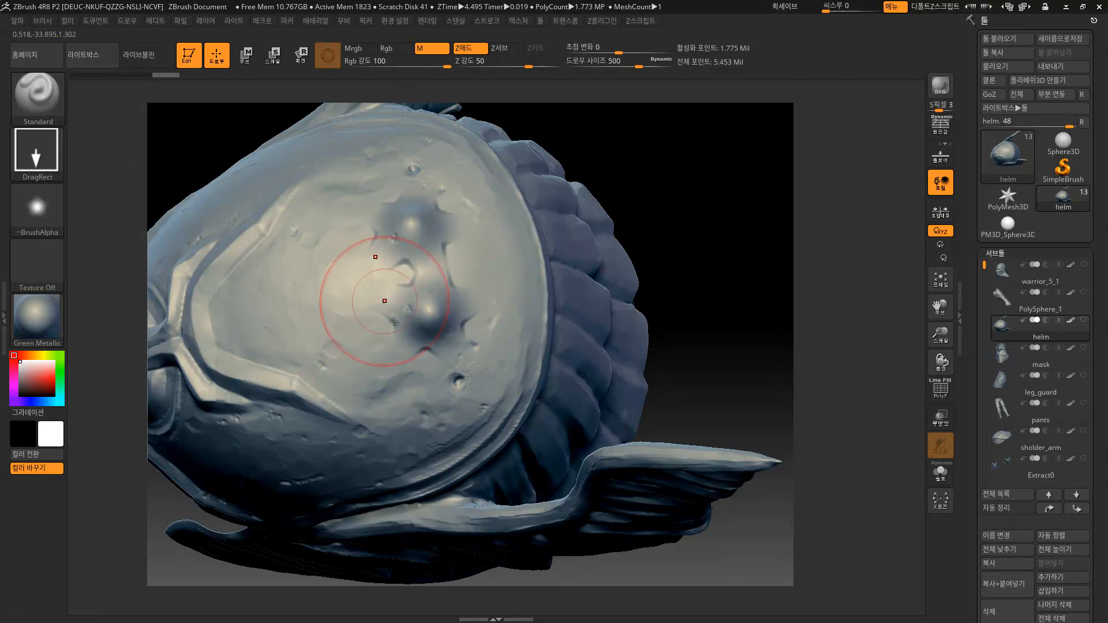
{"action": "key", "text": "ctrl+z"}
{"action": "left_click_drag", "start_coordinate": [419, 364], "coordinate": [510, 485]}
{"action": "mouse_move", "coordinate": [668, 271]}
{"action": "left_mouse_down"}
{"action": "mouse_move", "coordinate": [655, 240]}
{"action": "mouse_move", "coordinate": [600, 289]}
{"action": "left_mouse_up"}
{"action": "key", "text": "ctrl+z"}
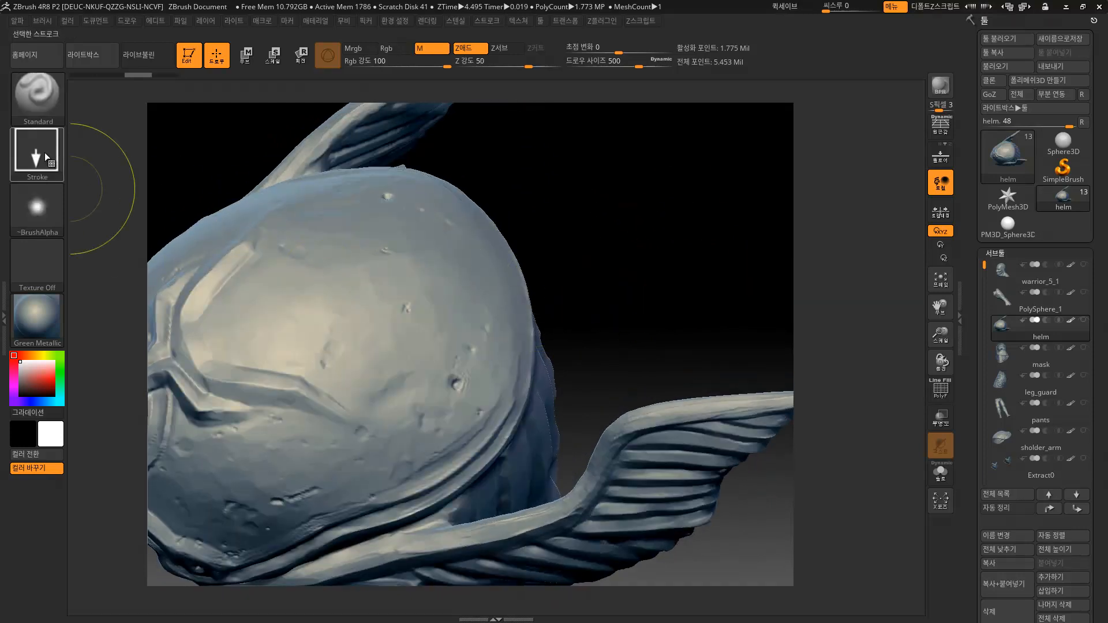
Load the Alpha 10 star, stamp a trial mirrored star on the dome, then undo it.
{"action": "left_click", "coordinate": [49, 210]}
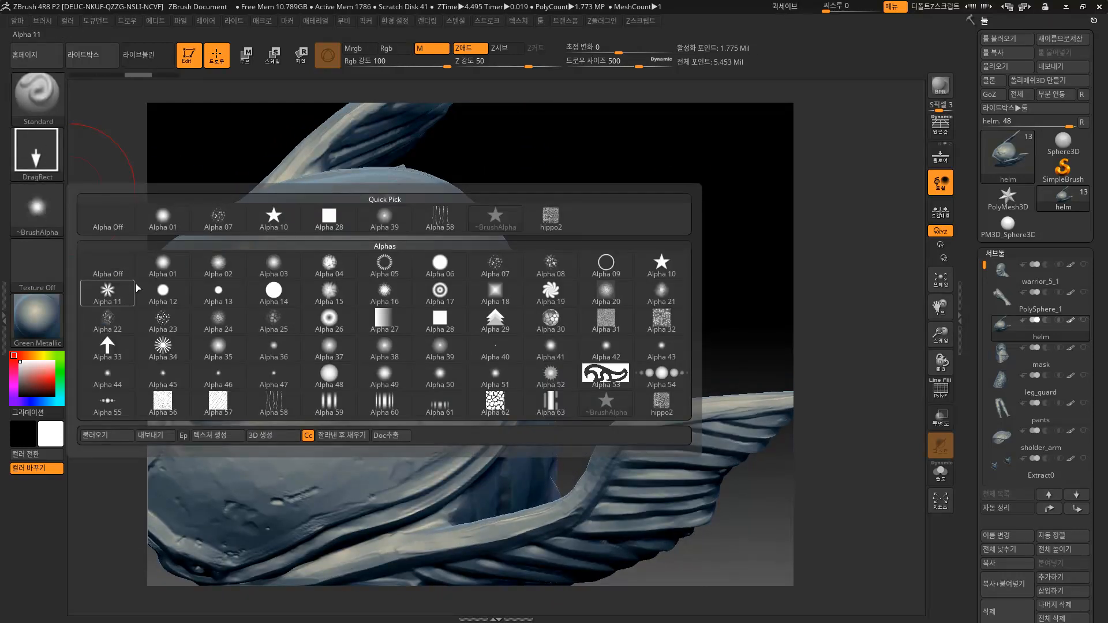
{"action": "left_click", "coordinate": [274, 218]}
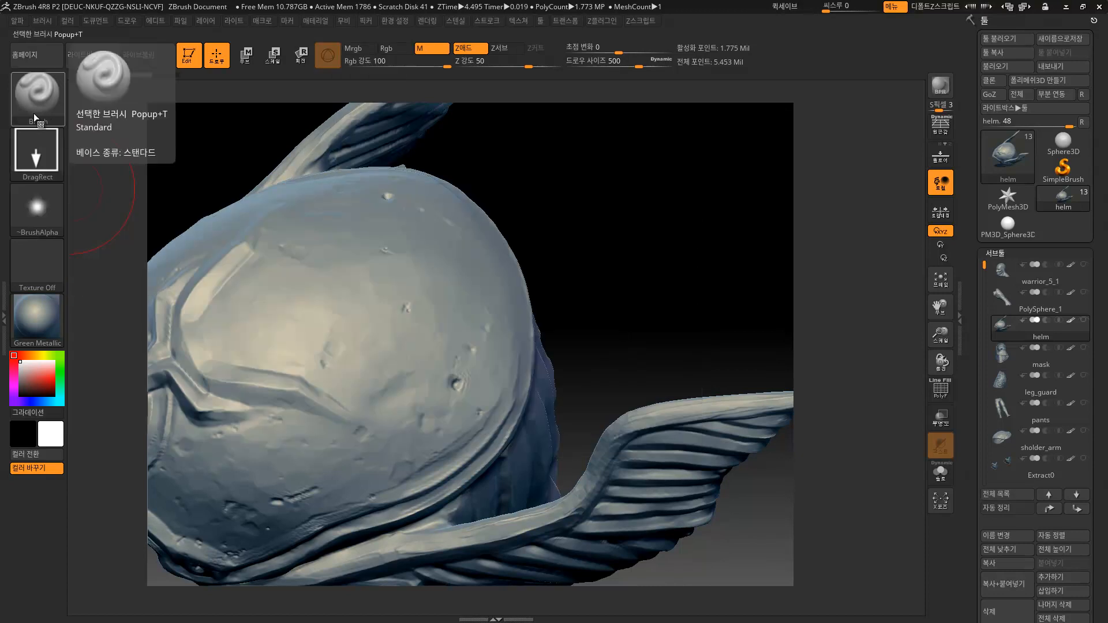
{"action": "left_click", "coordinate": [17, 21]}
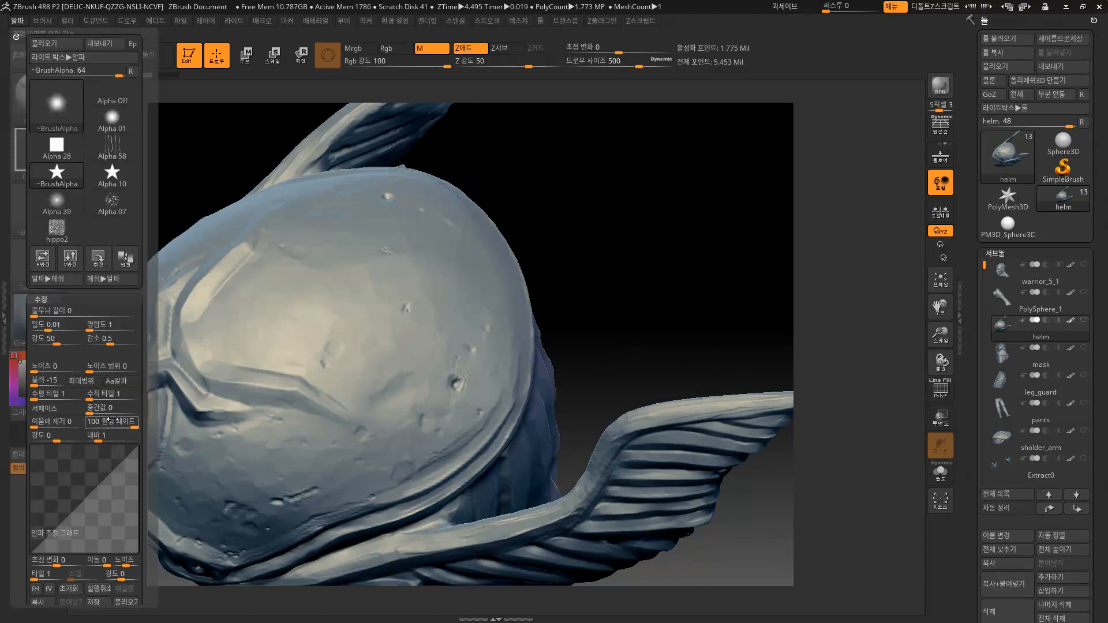
{"action": "left_click_drag", "start_coordinate": [403, 360], "coordinate": [450, 349]}
{"action": "mouse_move", "coordinate": [598, 306]}
{"action": "left_mouse_down"}
{"action": "mouse_move", "coordinate": [670, 317]}
{"action": "mouse_move", "coordinate": [613, 293]}
{"action": "left_mouse_up"}
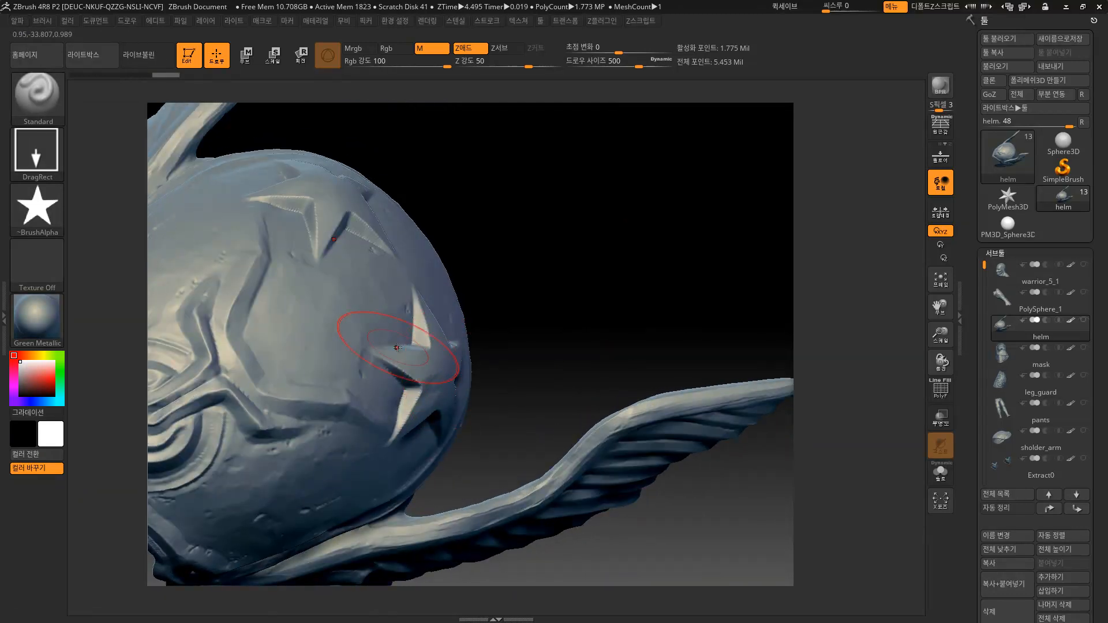
{"action": "key", "text": "ctrl+z"}
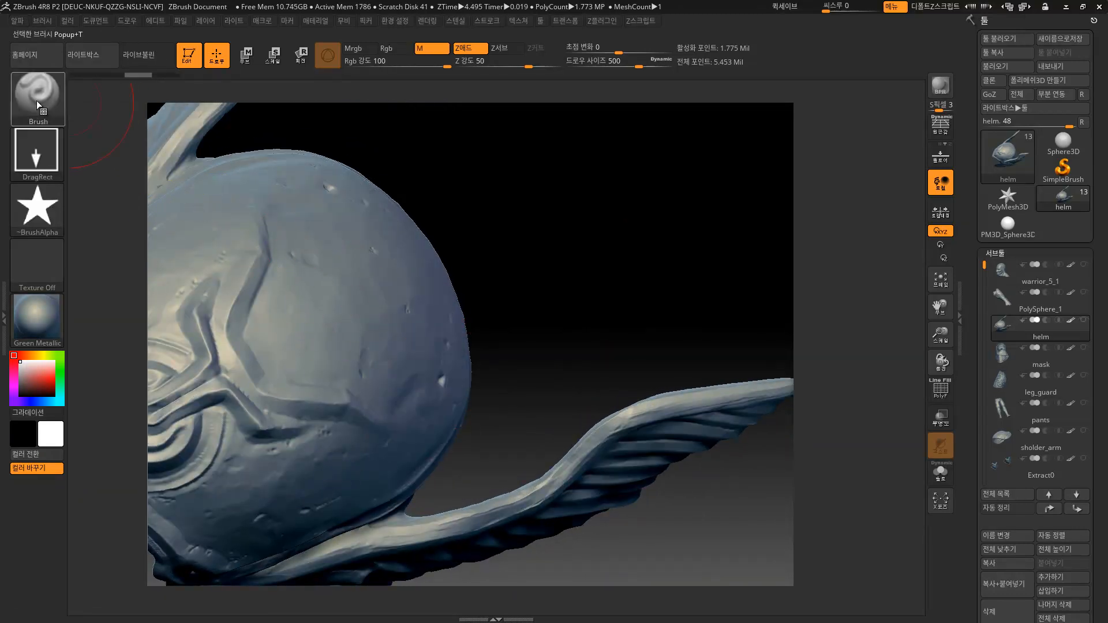
Try mirrored star stamps with the Clay brush, then undo them.
{"action": "left_click", "coordinate": [39, 99]}
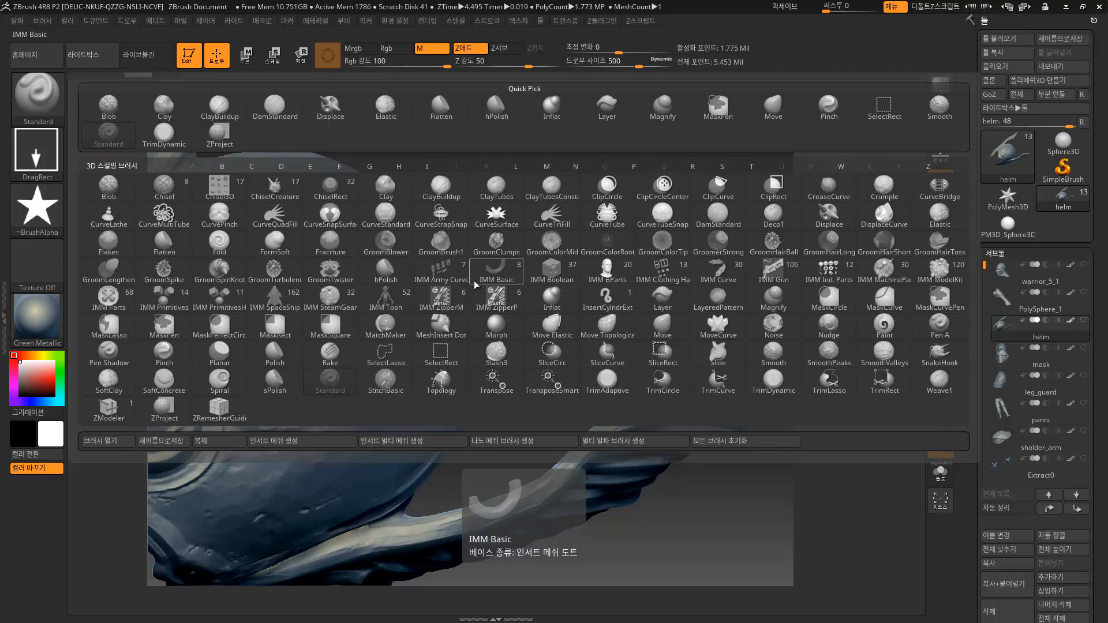
{"action": "left_click", "coordinate": [385, 189]}
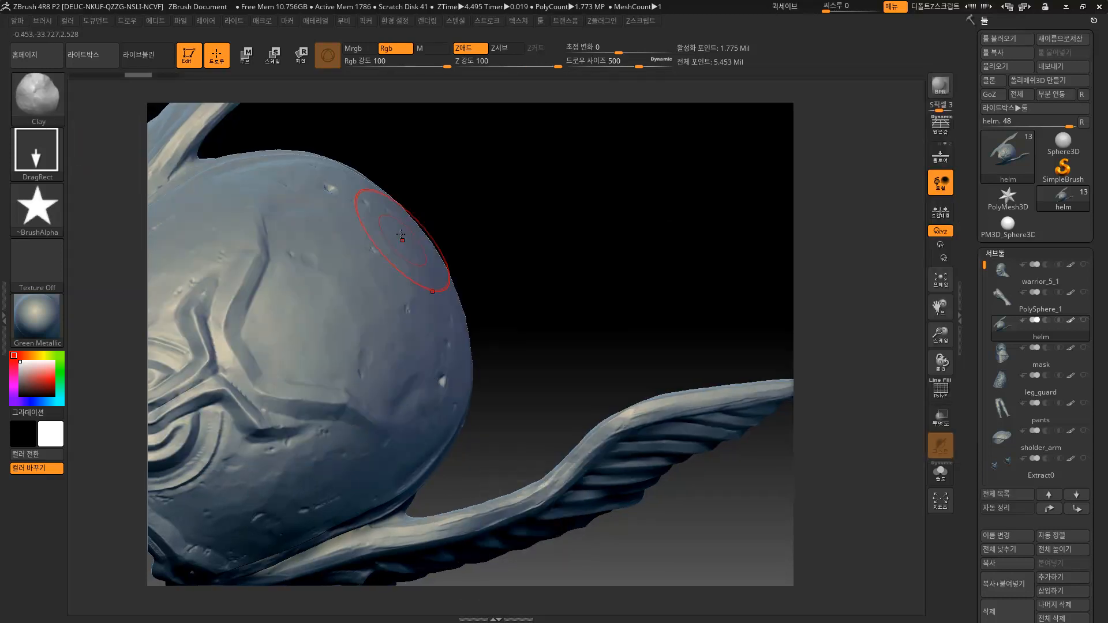
{"action": "left_click_drag", "start_coordinate": [405, 362], "coordinate": [457, 428]}
{"action": "mouse_move", "coordinate": [572, 266]}
{"action": "left_mouse_down"}
{"action": "mouse_move", "coordinate": [548, 285]}
{"action": "mouse_move", "coordinate": [500, 290]}
{"action": "left_mouse_up"}
{"action": "key", "text": "ctrl+z"}
Switch to the Layer brush and test a few dome strokes, undoing each.
{"action": "left_click", "coordinate": [39, 88]}
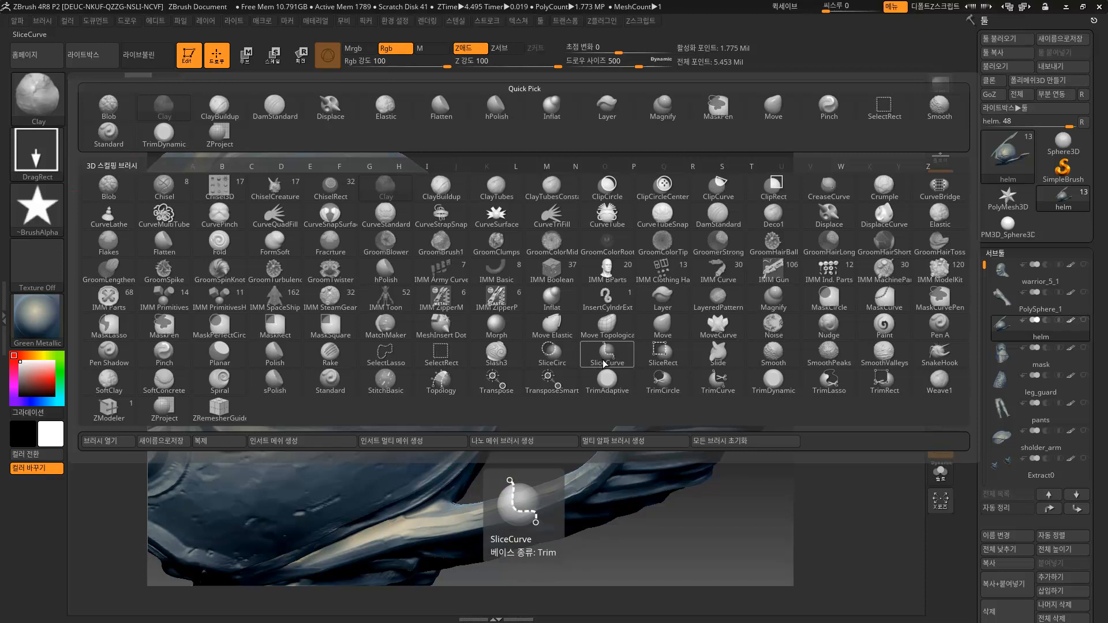
{"action": "left_click", "coordinate": [660, 302]}
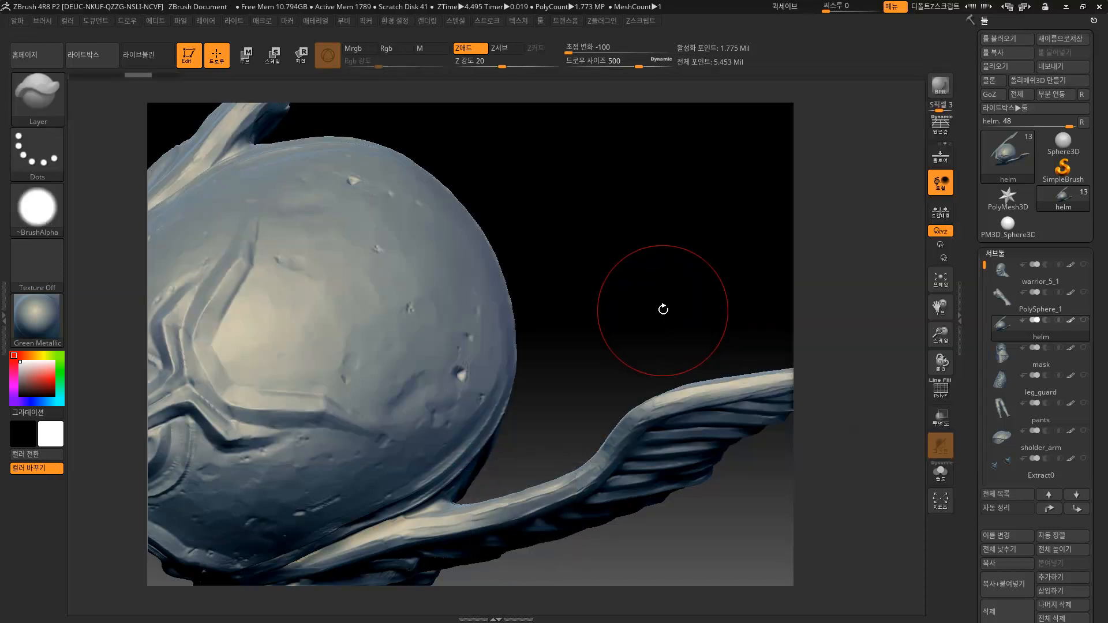
{"action": "left_click_drag", "start_coordinate": [462, 348], "coordinate": [498, 391]}
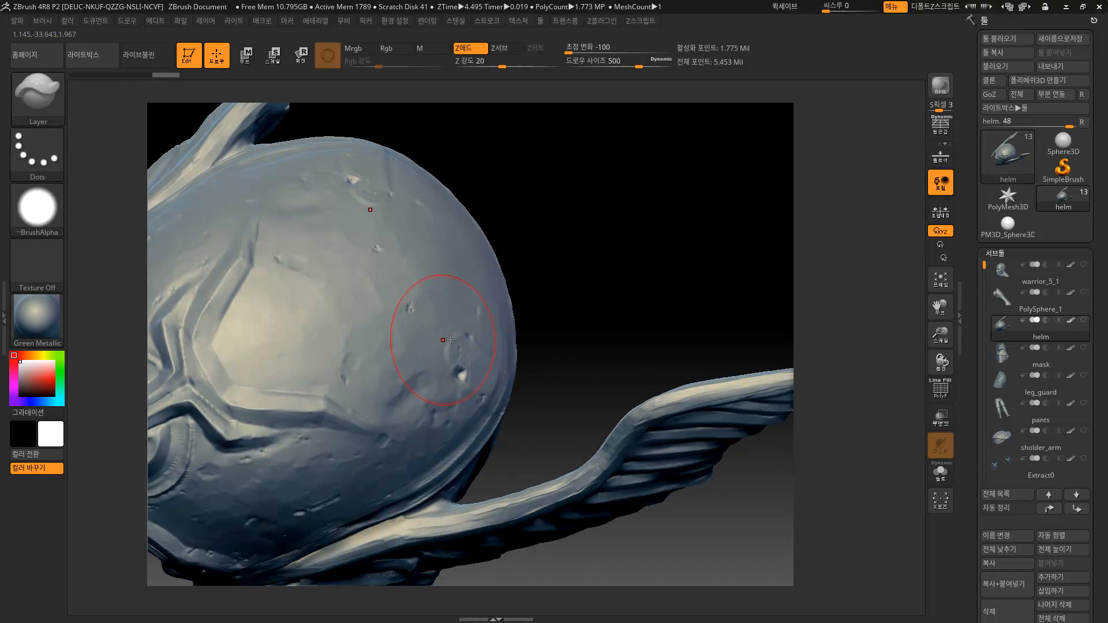
{"action": "key", "text": "ctrl+z"}
{"action": "mouse_move", "coordinate": [404, 340]}
{"action": "left_mouse_down"}
{"action": "mouse_move", "coordinate": [421, 347]}
{"action": "mouse_move", "coordinate": [398, 326]}
{"action": "mouse_move", "coordinate": [423, 356]}
{"action": "mouse_move", "coordinate": [413, 353]}
{"action": "left_mouse_up"}
{"action": "key", "text": "ctrl+z"}
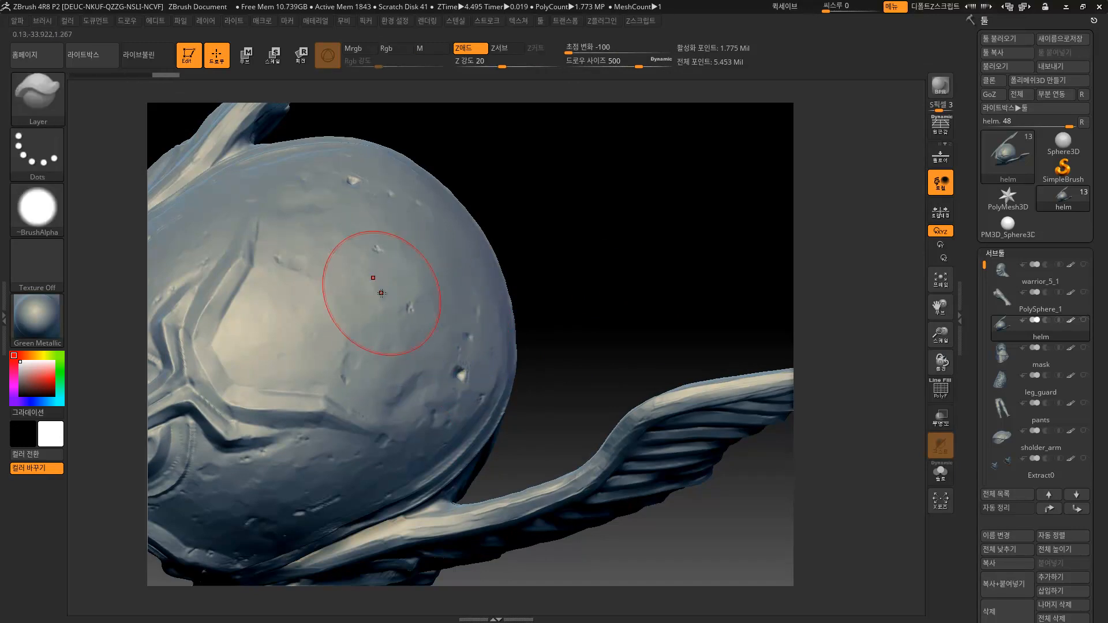
{"action": "key", "text": "ctrl+z"}
Set the stroke to DragRect, test a ring stamp on the dome, and undo it.
{"action": "left_click", "coordinate": [38, 161]}
{"action": "left_click", "coordinate": [168, 164]}
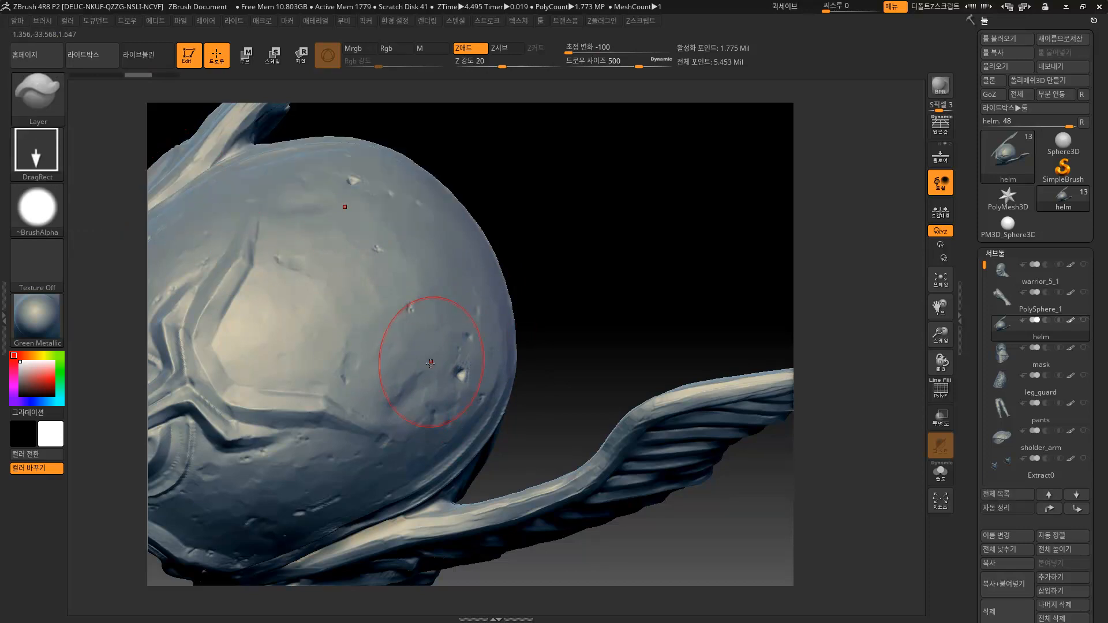
{"action": "left_click_drag", "start_coordinate": [452, 401], "coordinate": [470, 438]}
{"action": "left_click_drag", "start_coordinate": [554, 276], "coordinate": [571, 245]}
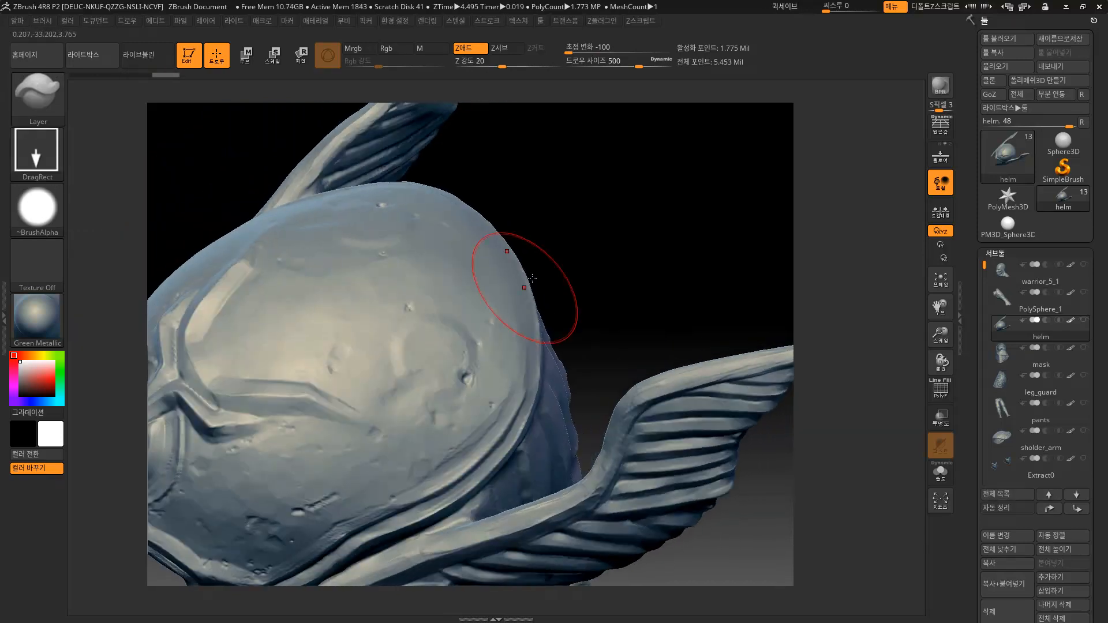
{"action": "key", "text": "ctrl+z"}
{"action": "left_click", "coordinate": [34, 213]}
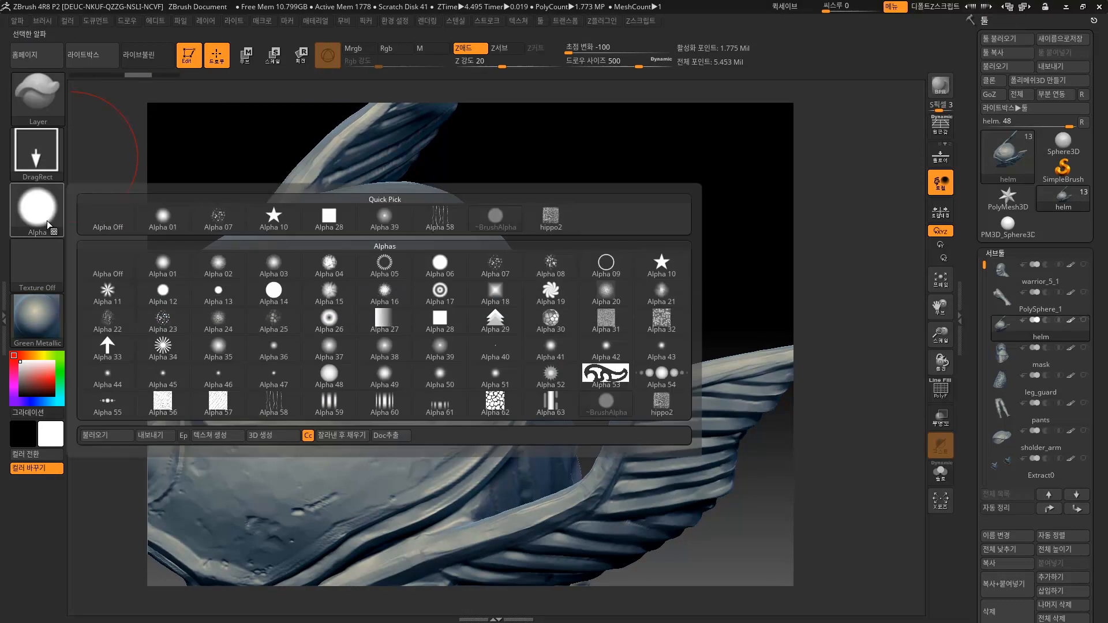
Pick the star alpha, stamp a test star on the helmet, and undo it.
{"action": "left_click", "coordinate": [273, 219]}
{"action": "left_click_drag", "start_coordinate": [421, 370], "coordinate": [466, 461]}
{"action": "mouse_move", "coordinate": [588, 323]}
{"action": "left_mouse_down"}
{"action": "mouse_move", "coordinate": [641, 297]}
{"action": "mouse_move", "coordinate": [625, 289]}
{"action": "mouse_move", "coordinate": [605, 318]}
{"action": "left_mouse_up"}
{"action": "key", "text": "ctrl+z"}
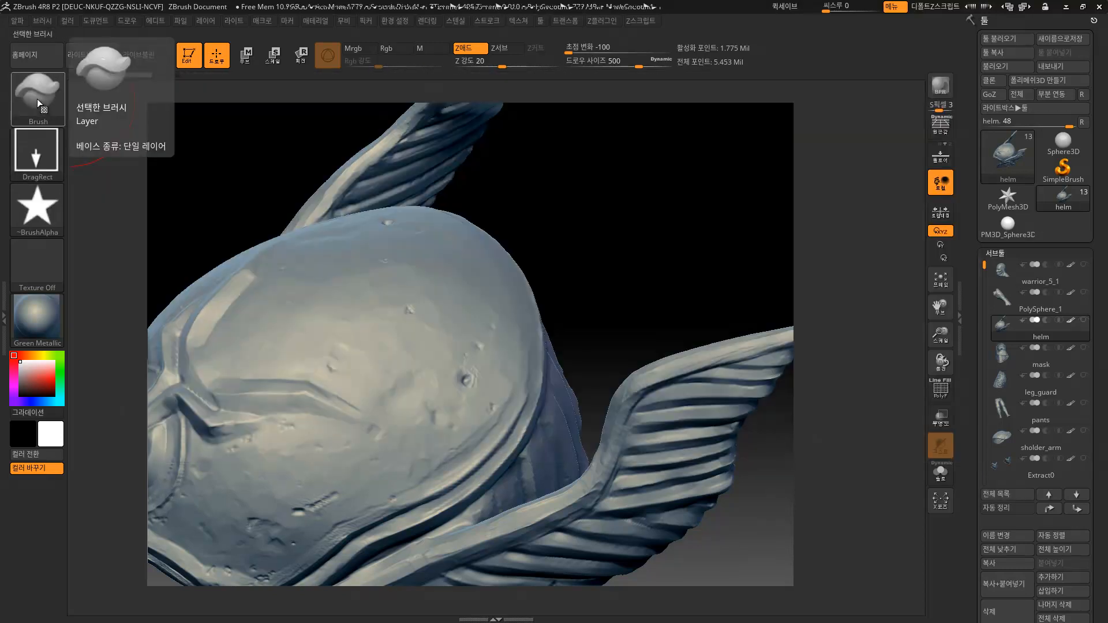
Raise Z intensity from 24 to 44 and stamp mirrored star recesses, reviewing them from several angles.
{"action": "left_click", "coordinate": [37, 99]}
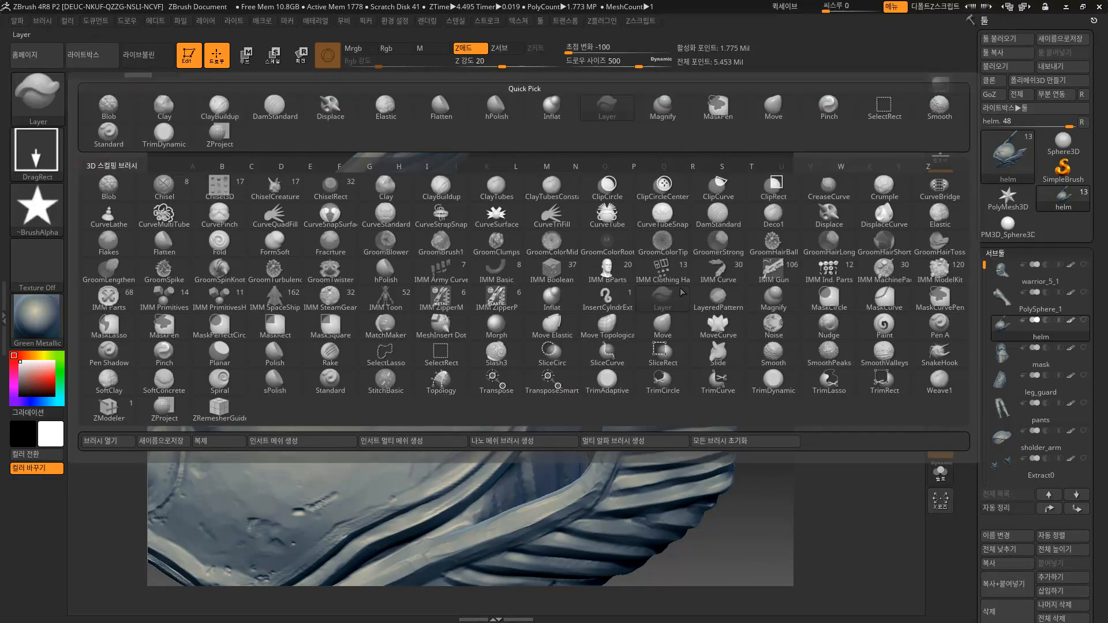
{"action": "mouse_move", "coordinate": [668, 298]}
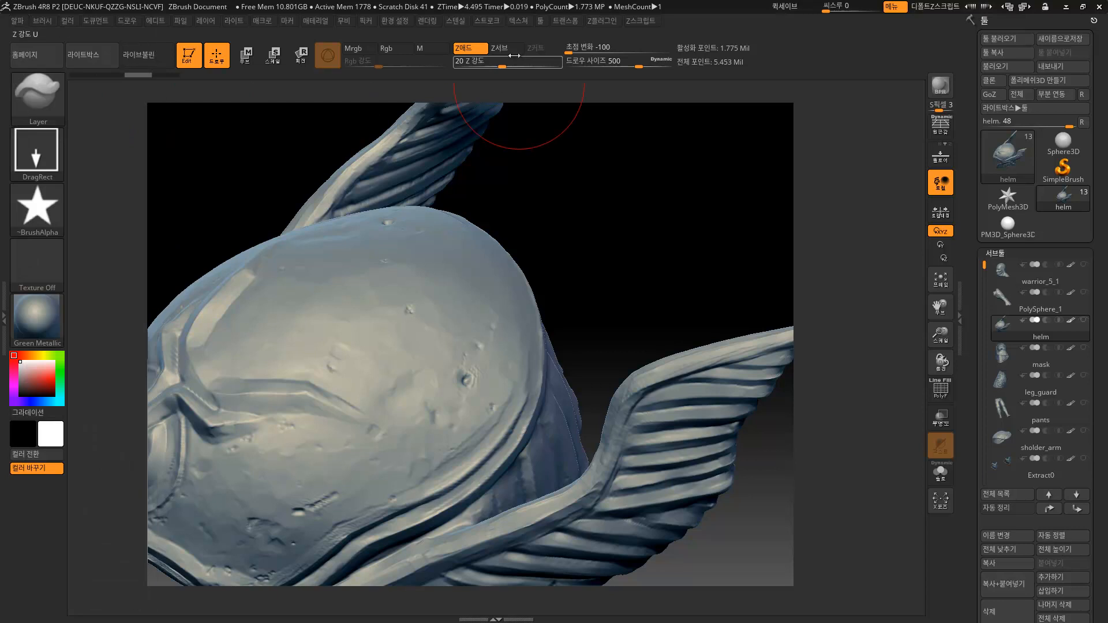
{"action": "left_click_drag", "start_coordinate": [508, 66], "coordinate": [523, 67]}
{"action": "left_click_drag", "start_coordinate": [442, 358], "coordinate": [508, 456]}
{"action": "left_click_drag", "start_coordinate": [642, 260], "coordinate": [566, 299]}
{"action": "left_click_drag", "start_coordinate": [756, 150], "coordinate": [707, 187]}
{"action": "key", "text": "ctrl+z"}
{"action": "key", "text": "ctrl+shift+z"}
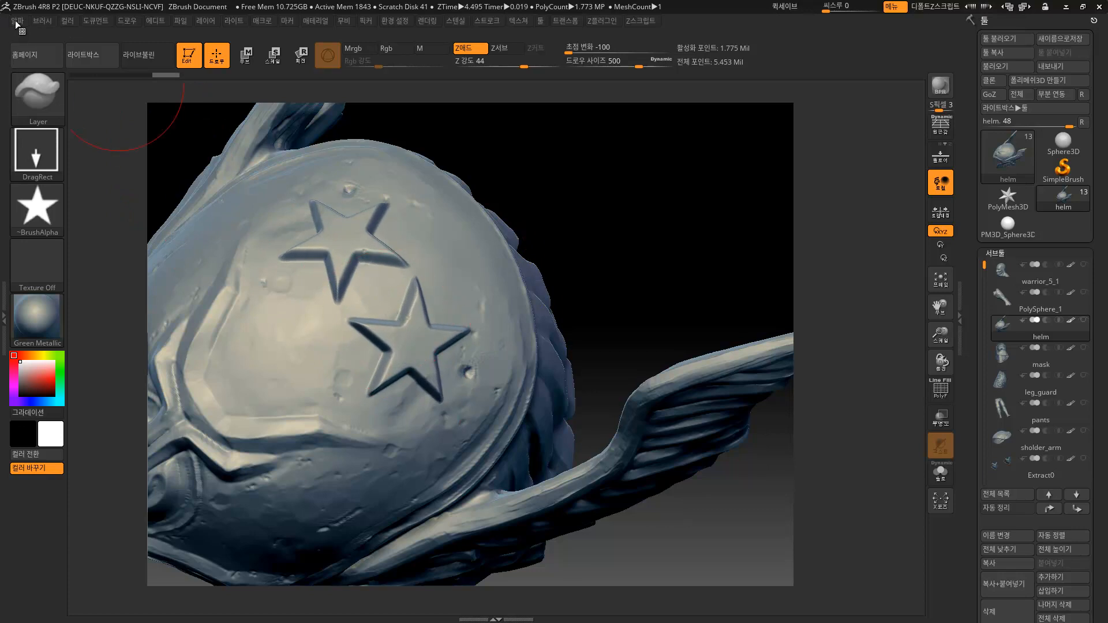
Replace the star pair with a freshly stamped mirrored pair on the dome.
{"action": "left_click", "coordinate": [17, 22]}
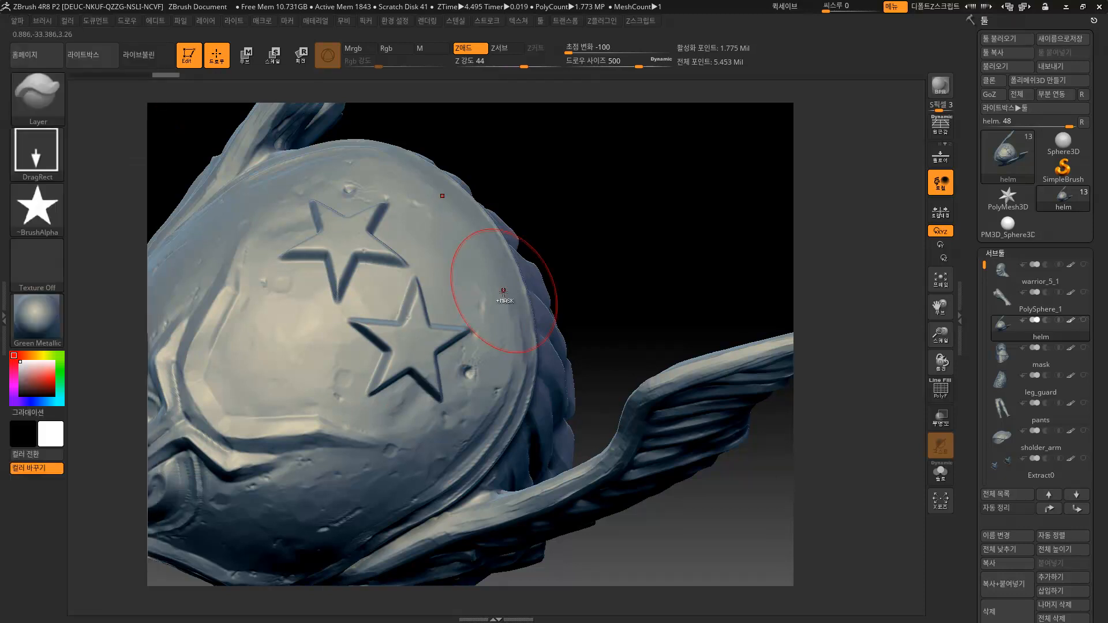
{"action": "key", "text": "ctrl+z"}
{"action": "key", "text": "ctrl+z"}
{"action": "key", "text": "ctrl+shift+z"}
{"action": "key", "text": "ctrl+shift+z"}
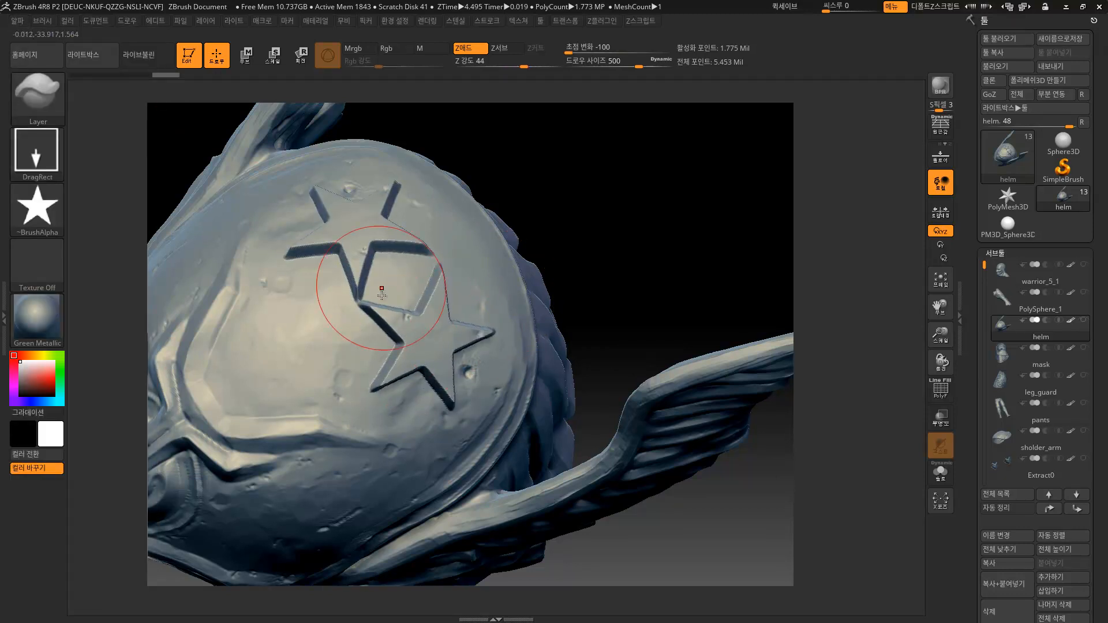
{"action": "mouse_move", "coordinate": [635, 240]}
{"action": "left_mouse_down"}
{"action": "mouse_move", "coordinate": [674, 205]}
{"action": "mouse_move", "coordinate": [623, 237]}
{"action": "left_mouse_up"}
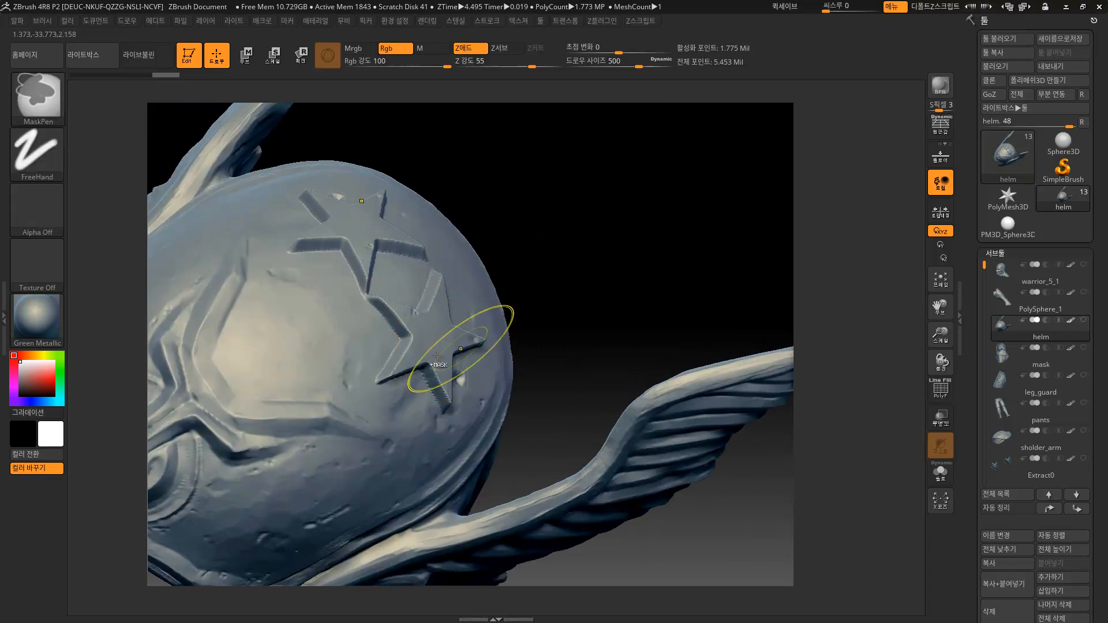
{"action": "key", "text": "ctrl+z"}
{"action": "left_click_drag", "start_coordinate": [428, 362], "coordinate": [489, 444]}
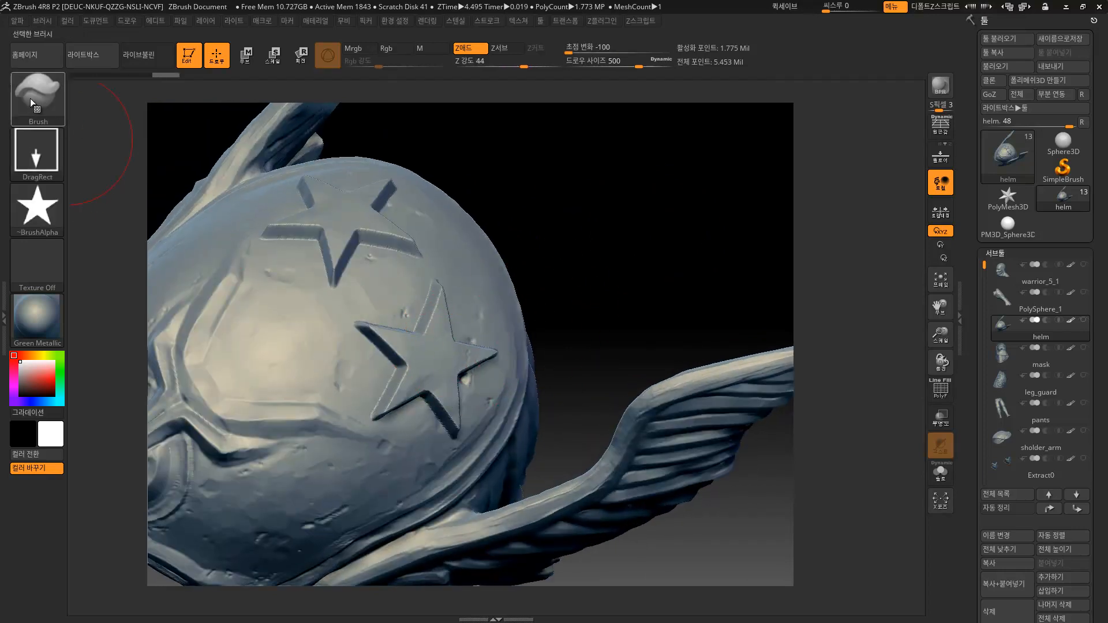
Remove the star stamps from the dome with undo.
{"action": "left_click", "coordinate": [31, 101]}
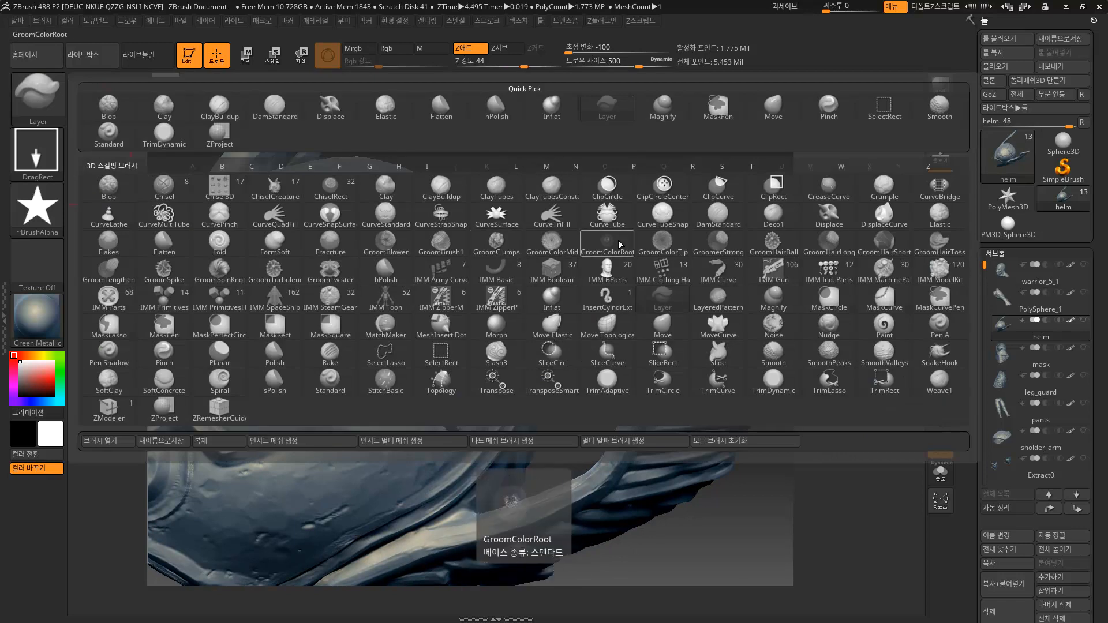
{"action": "left_click", "coordinate": [621, 359]}
{"action": "key", "text": "ctrl"}
{"action": "key", "text": "ctrl+z"}
{"action": "key", "text": "ctrl+z"}
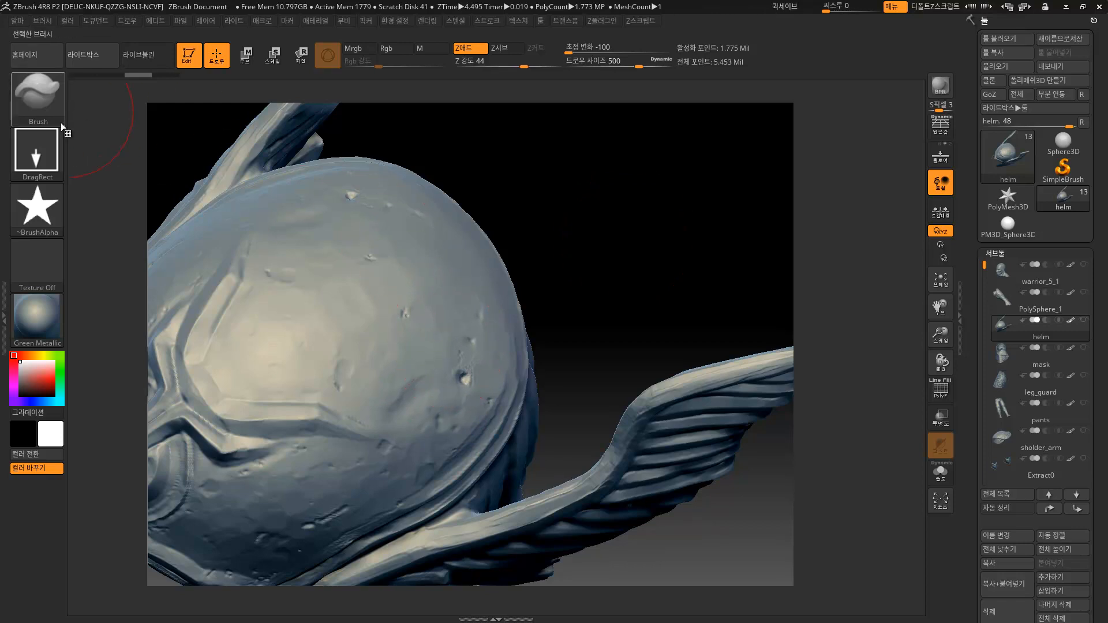
Retry a mirrored star pair with the Layer brush, then undo it.
{"action": "mouse_move", "coordinate": [61, 122]}
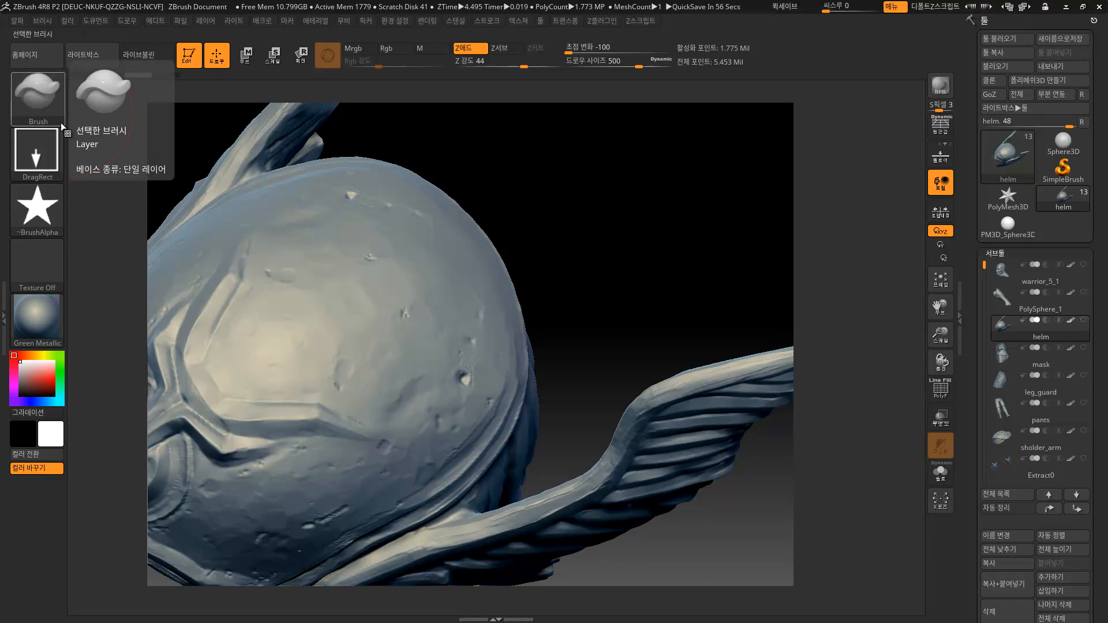
{"action": "mouse_move", "coordinate": [572, 180]}
{"action": "left_mouse_down"}
{"action": "mouse_move", "coordinate": [563, 162]}
{"action": "mouse_move", "coordinate": [541, 178]}
{"action": "mouse_move", "coordinate": [552, 223]}
{"action": "mouse_move", "coordinate": [537, 248]}
{"action": "left_mouse_up"}
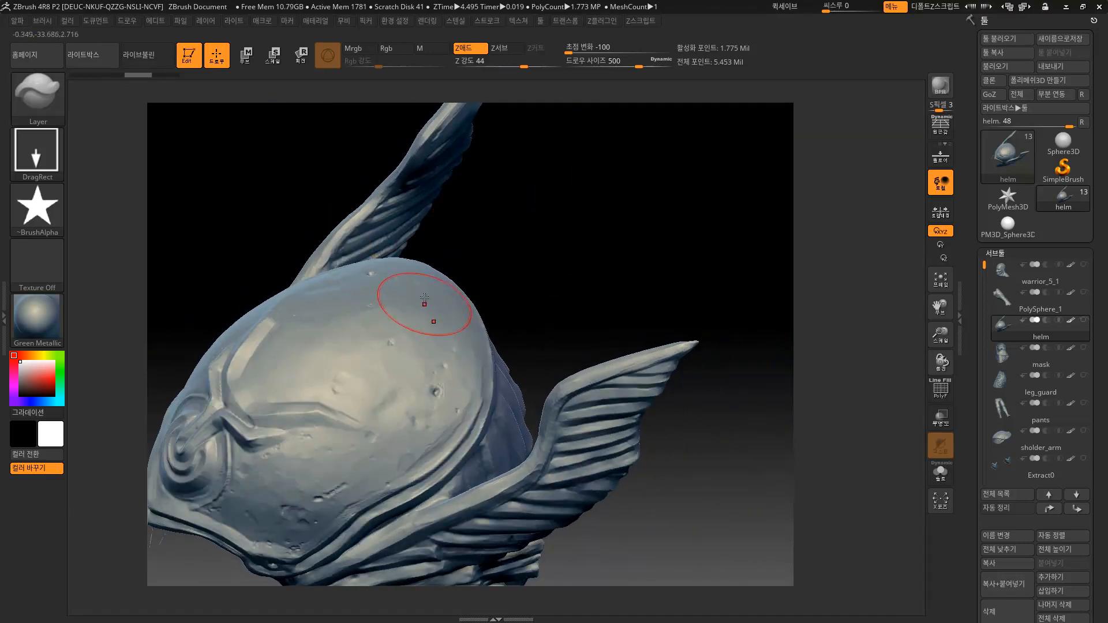
{"action": "left_click_drag", "start_coordinate": [404, 360], "coordinate": [443, 372]}
{"action": "left_click_drag", "start_coordinate": [561, 262], "coordinate": [547, 282]}
{"action": "key", "text": "ctrl+z"}
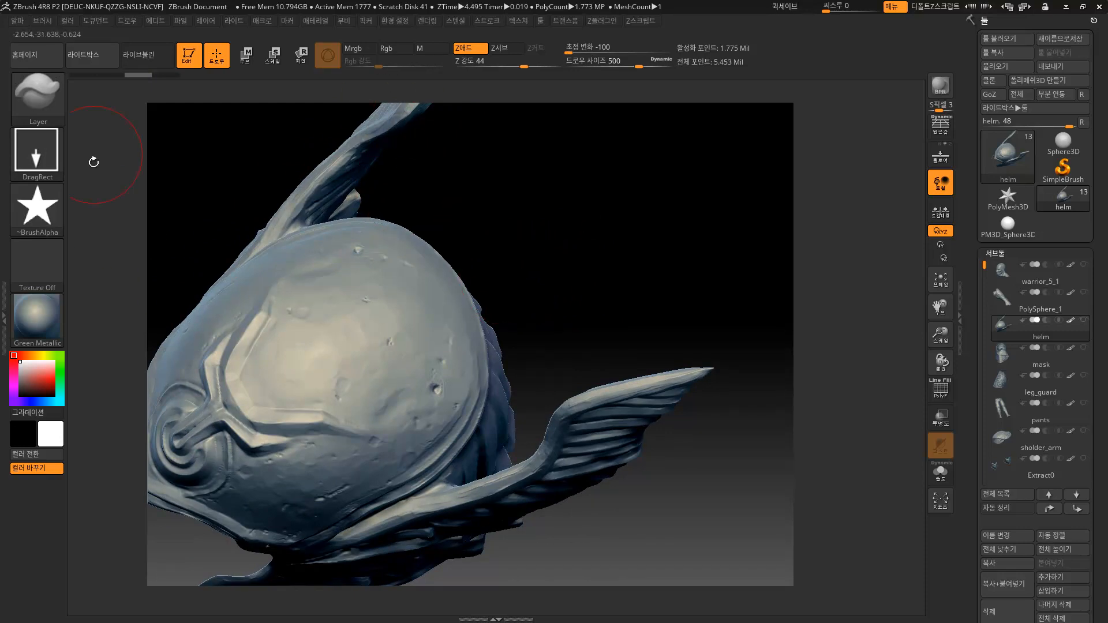
Switch to the Clay brush, stamp a star pair on the dome, and undo it.
{"action": "left_click", "coordinate": [38, 99]}
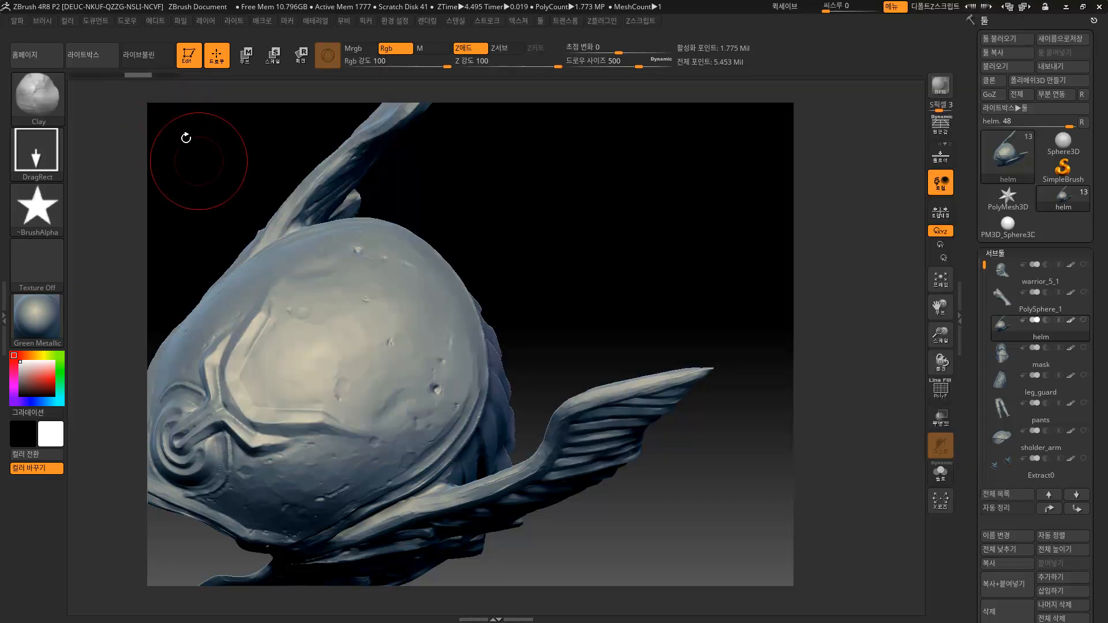
{"action": "left_click", "coordinate": [164, 109]}
{"action": "mouse_move", "coordinate": [449, 417]}
{"action": "left_mouse_down"}
{"action": "mouse_move", "coordinate": [434, 426]}
{"action": "mouse_move", "coordinate": [445, 423]}
{"action": "left_mouse_up"}
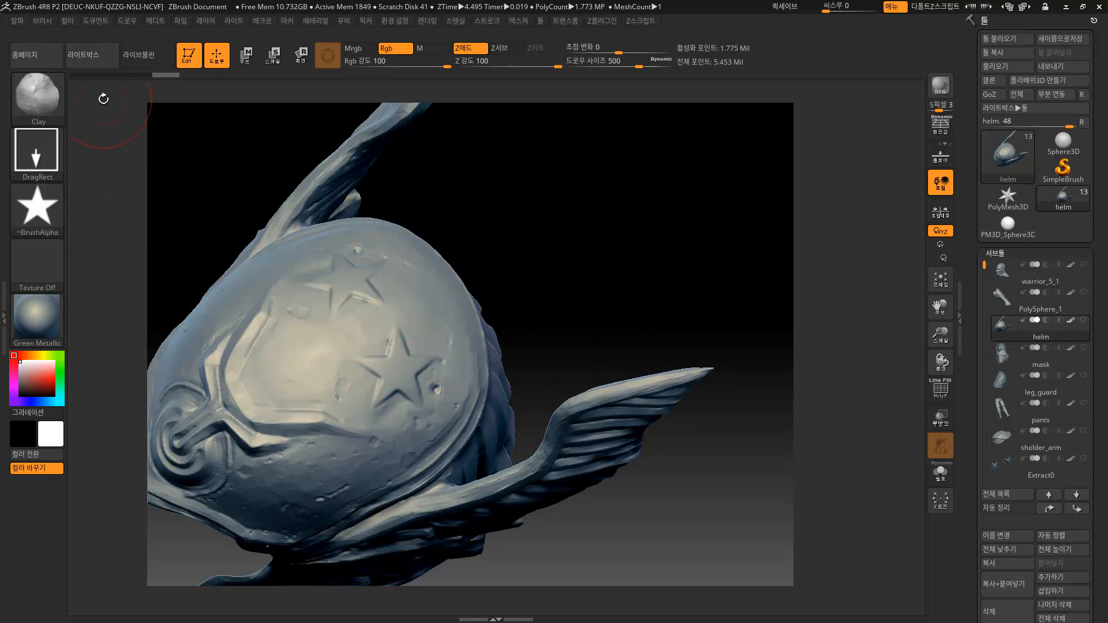
{"action": "key", "text": "ctrl+z"}
Try the hippo2 texture as the brush alpha.
{"action": "left_click", "coordinate": [23, 20]}
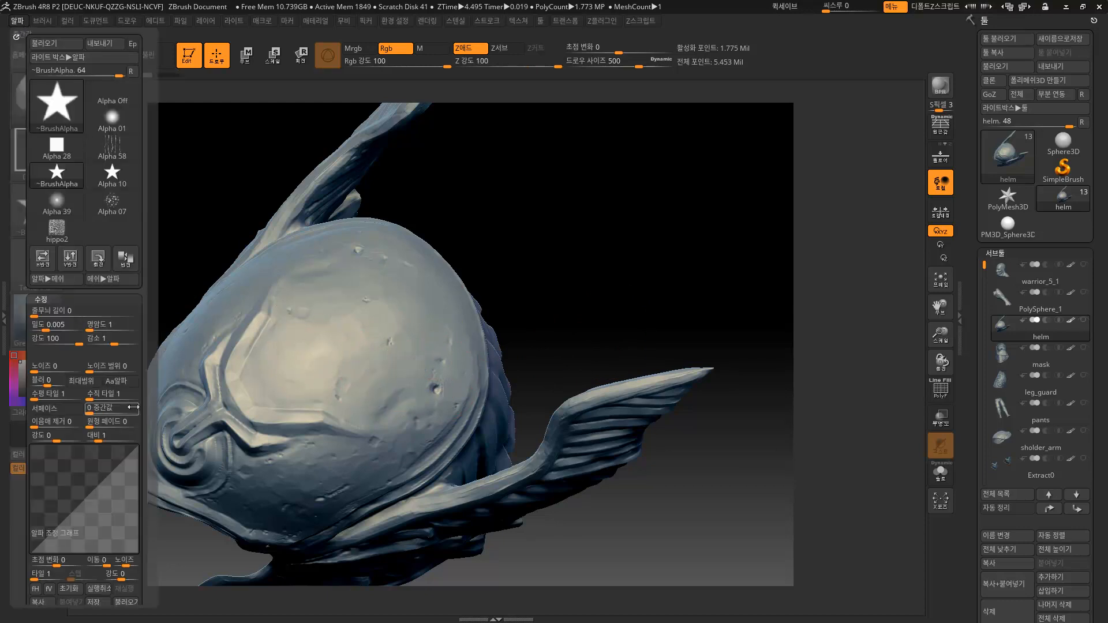
{"action": "scroll", "coordinate": [85, 266], "scroll_direction": "down", "scroll_amount": 5}
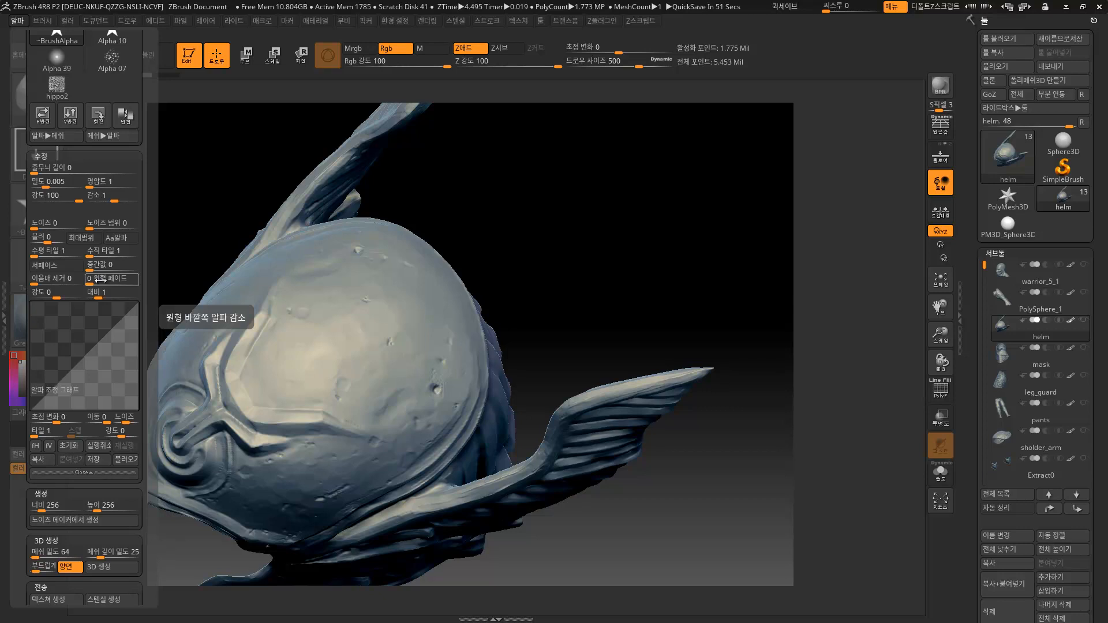
{"action": "left_click", "coordinate": [56, 92]}
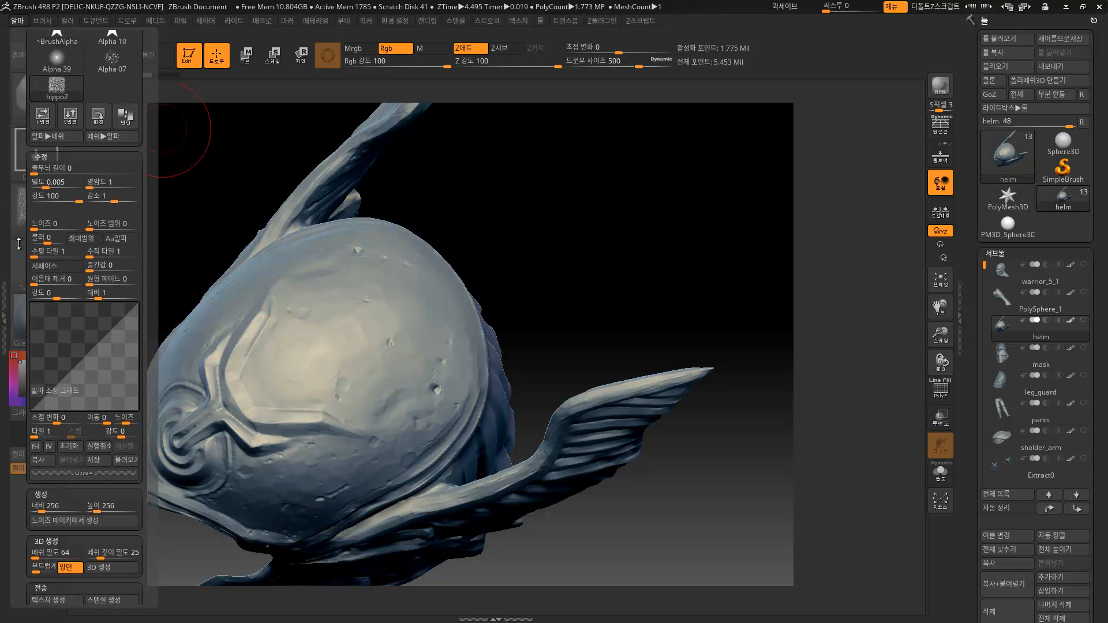
{"action": "left_click", "coordinate": [37, 209]}
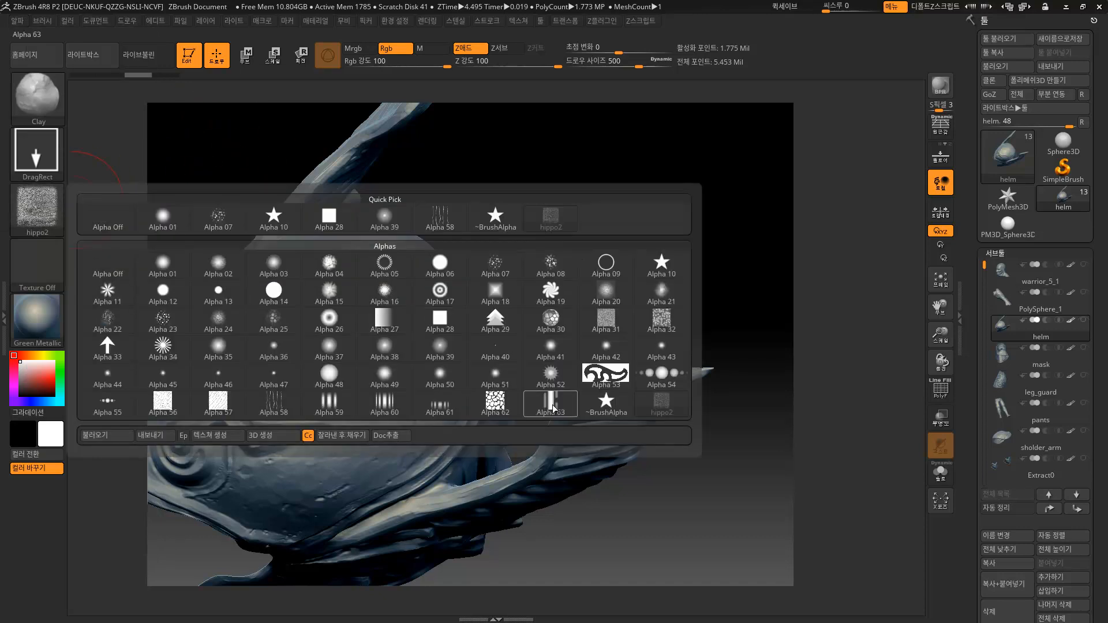
{"action": "mouse_move", "coordinate": [658, 410]}
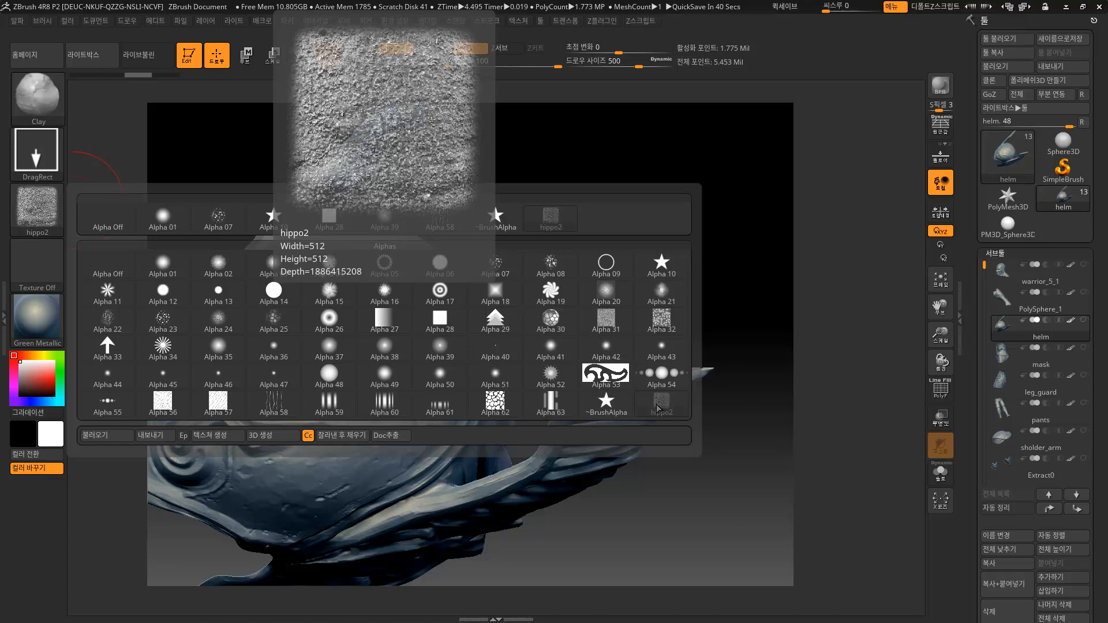
Turn the alpha off and set the stroke to Dots.
{"action": "left_click", "coordinate": [37, 203]}
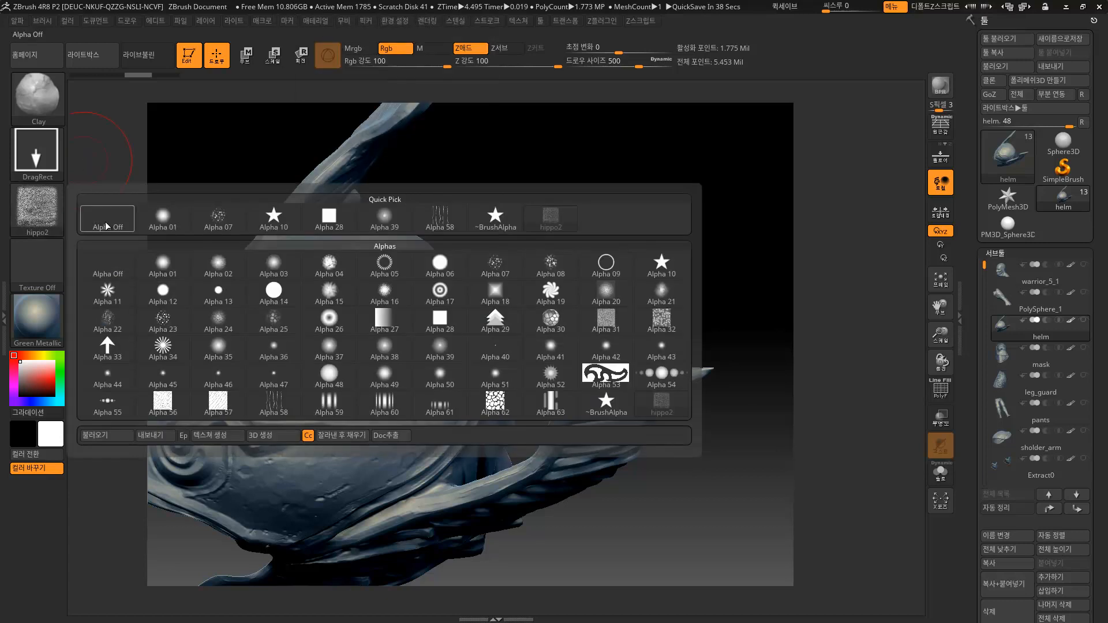
{"action": "left_click", "coordinate": [103, 222]}
{"action": "left_click", "coordinate": [58, 165]}
{"action": "left_click", "coordinate": [108, 161]}
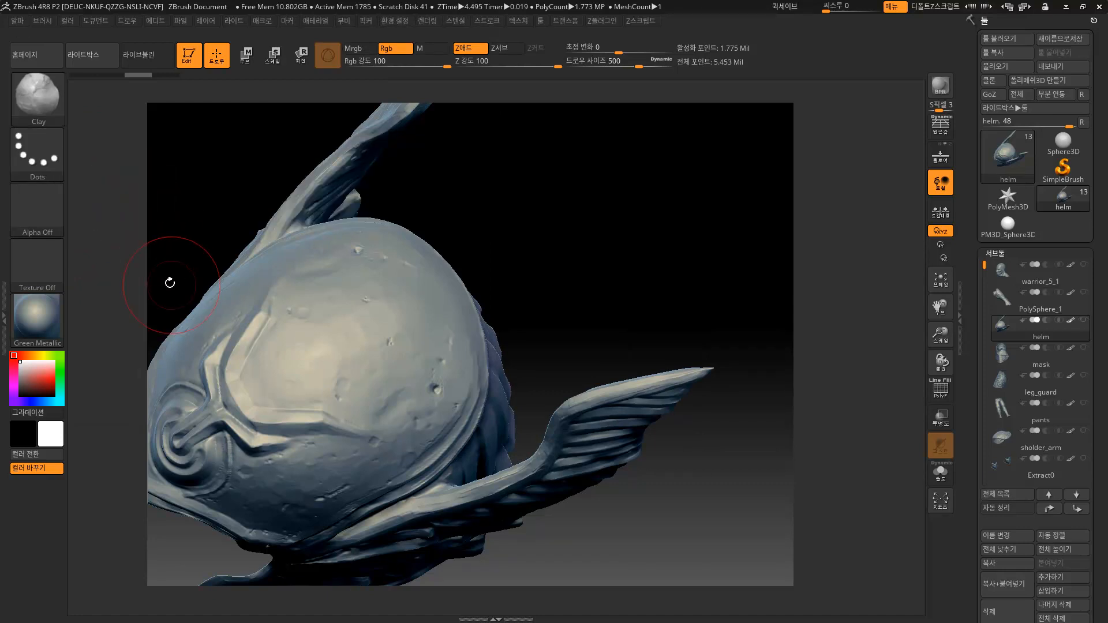
Test and undo a Clay stroke, shrink the brush to 274, and switch to Displace.
{"action": "mouse_move", "coordinate": [365, 346]}
{"action": "left_mouse_down"}
{"action": "mouse_move", "coordinate": [421, 361]}
{"action": "mouse_move", "coordinate": [425, 374]}
{"action": "mouse_move", "coordinate": [368, 345]}
{"action": "left_mouse_up"}
{"action": "key", "text": "ctrl+z"}
{"action": "key", "text": "s"}
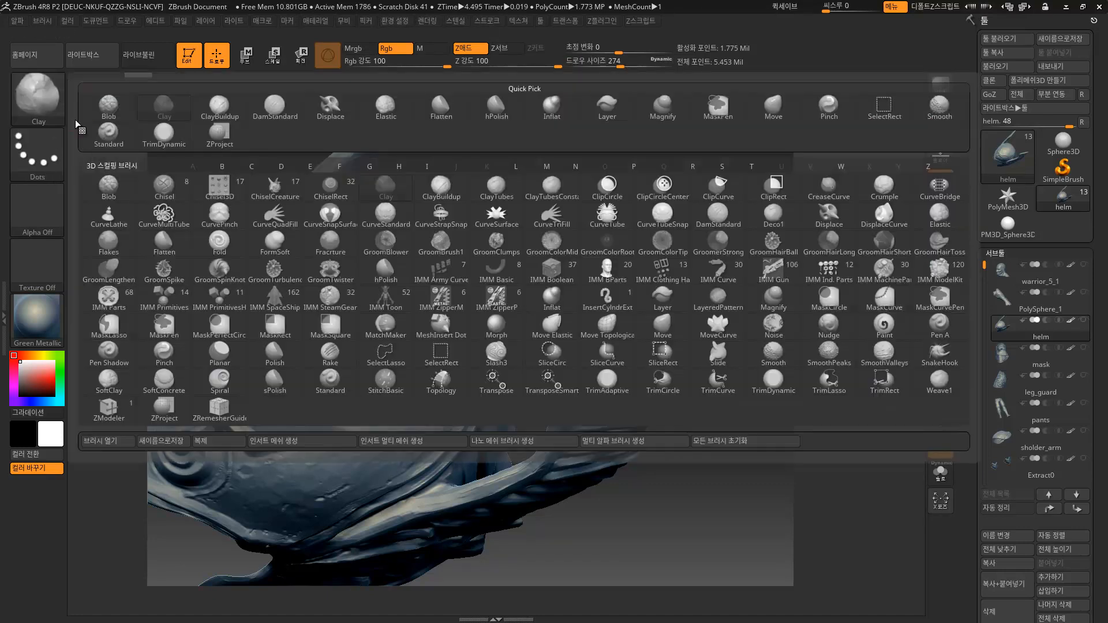
{"action": "left_click", "coordinate": [44, 99]}
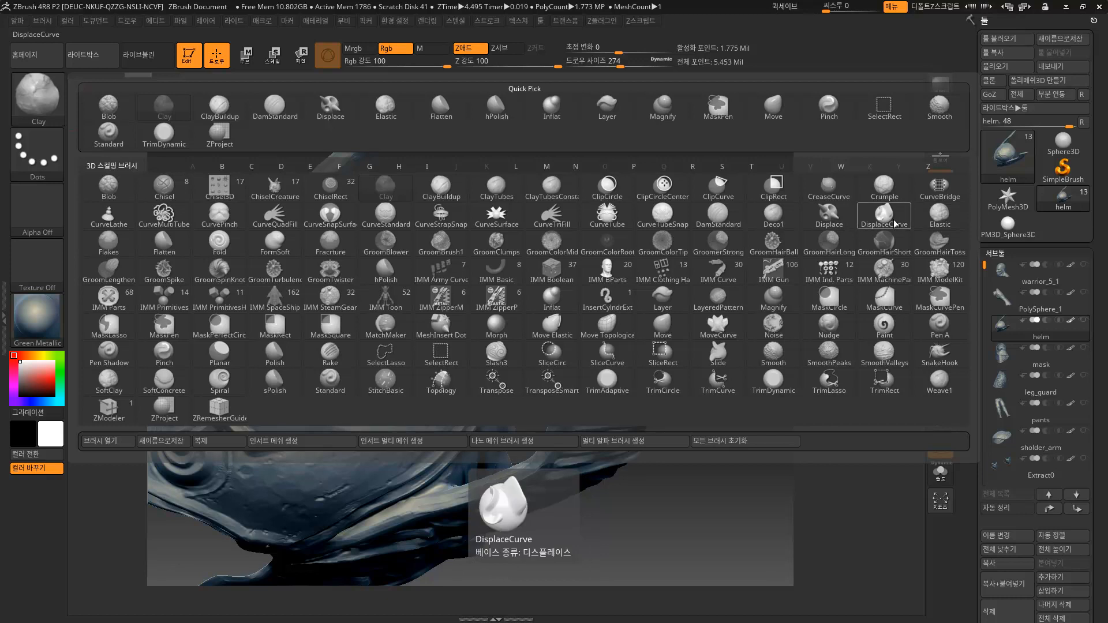
{"action": "left_click", "coordinate": [829, 218]}
Test mirrored Displace bumps on the helmet at sizes up to 576, undoing each.
{"action": "mouse_move", "coordinate": [411, 356]}
{"action": "left_mouse_down"}
{"action": "mouse_move", "coordinate": [433, 387]}
{"action": "mouse_move", "coordinate": [420, 414]}
{"action": "mouse_move", "coordinate": [388, 375]}
{"action": "left_mouse_up"}
{"action": "mouse_move", "coordinate": [568, 312]}
{"action": "left_mouse_down"}
{"action": "mouse_move", "coordinate": [571, 275]}
{"action": "mouse_move", "coordinate": [556, 251]}
{"action": "mouse_move", "coordinate": [531, 259]}
{"action": "left_mouse_up"}
{"action": "mouse_move", "coordinate": [489, 305]}
{"action": "left_mouse_down"}
{"action": "mouse_move", "coordinate": [489, 338]}
{"action": "mouse_move", "coordinate": [473, 338]}
{"action": "left_mouse_up"}
{"action": "key", "text": "ctrl+z"}
{"action": "key", "text": "s"}
{"action": "mouse_move", "coordinate": [402, 364]}
{"action": "left_mouse_down"}
{"action": "mouse_move", "coordinate": [426, 364]}
{"action": "mouse_move", "coordinate": [408, 410]}
{"action": "mouse_move", "coordinate": [412, 453]}
{"action": "mouse_move", "coordinate": [343, 505]}
{"action": "mouse_move", "coordinate": [271, 421]}
{"action": "mouse_move", "coordinate": [314, 343]}
{"action": "left_mouse_up"}
{"action": "mouse_move", "coordinate": [530, 285]}
{"action": "left_mouse_down"}
{"action": "mouse_move", "coordinate": [576, 247]}
{"action": "mouse_move", "coordinate": [519, 305]}
{"action": "left_mouse_up"}
{"action": "key", "text": "ctrl+z"}
Set draw size to 386, the stroke to DragRect, and the alpha to Alpha 10 star.
{"action": "key", "text": "s"}
{"action": "left_click_drag", "start_coordinate": [408, 351], "coordinate": [393, 351]}
{"action": "left_click_drag", "start_coordinate": [556, 277], "coordinate": [536, 292]}
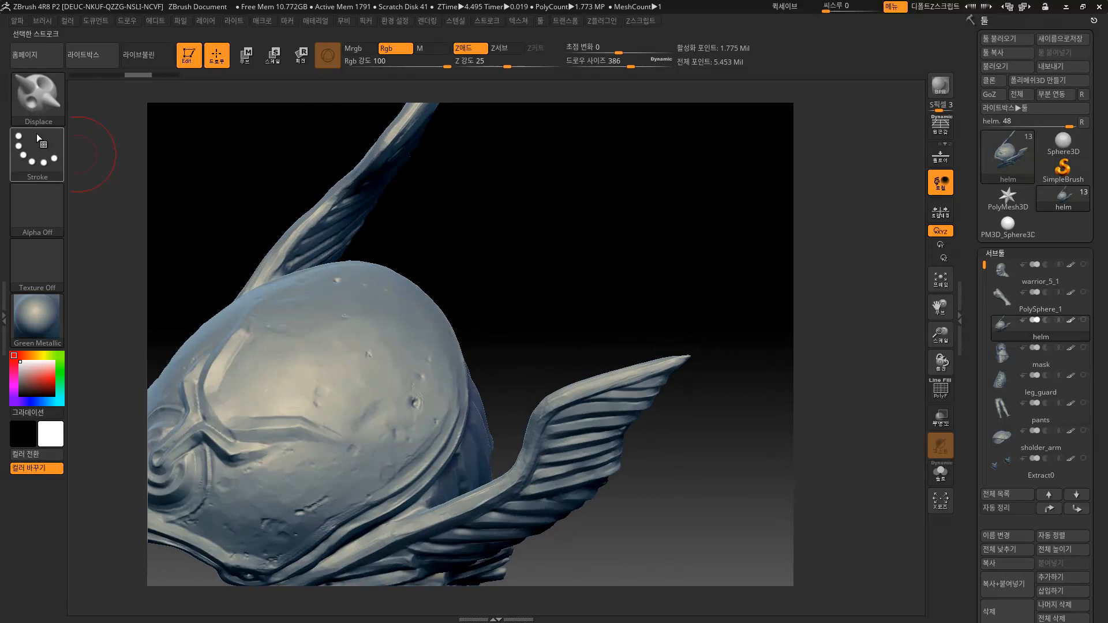
{"action": "left_click", "coordinate": [36, 154]}
{"action": "left_click", "coordinate": [163, 163]}
{"action": "left_click", "coordinate": [30, 203]}
{"action": "left_click", "coordinate": [282, 220]}
Stamp trial stars, raise Z intensity to 100 for a raised star, then undo it.
{"action": "left_click_drag", "start_coordinate": [384, 420], "coordinate": [392, 446]}
{"action": "key", "text": "ctrl+z"}
{"action": "left_click_drag", "start_coordinate": [507, 65], "coordinate": [520, 63]}
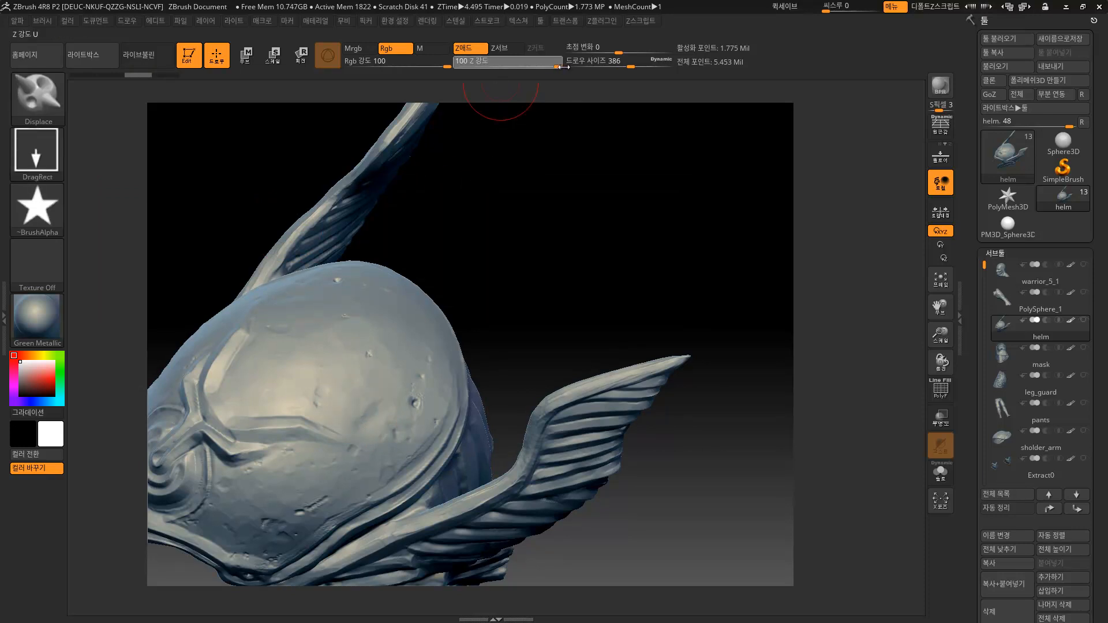
{"action": "left_click_drag", "start_coordinate": [370, 394], "coordinate": [429, 447]}
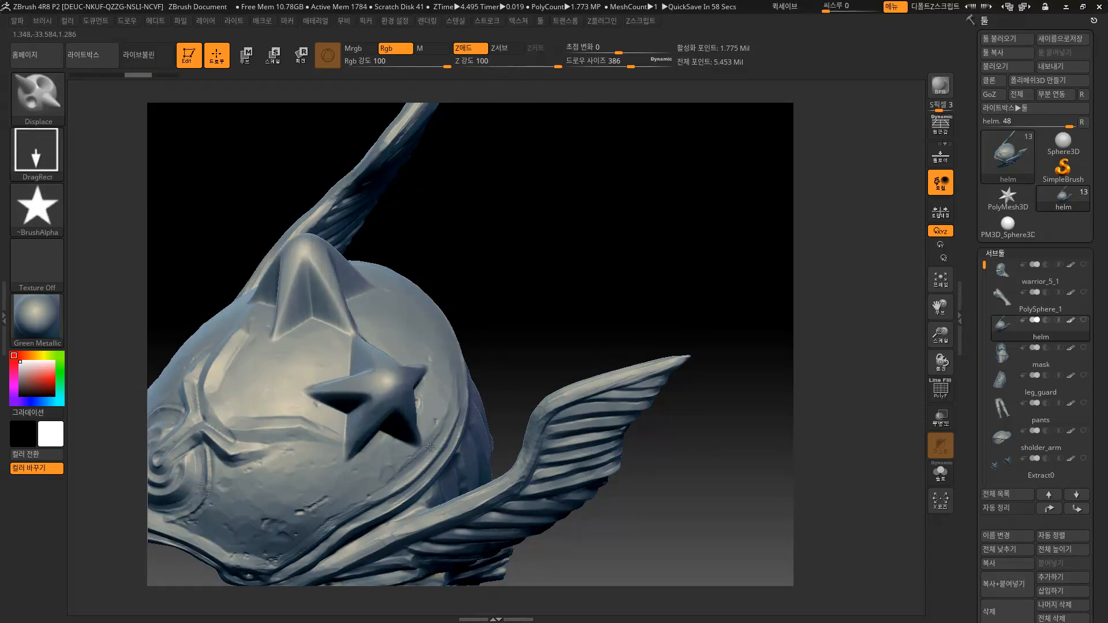
{"action": "left_click_drag", "start_coordinate": [456, 323], "coordinate": [508, 359]}
{"action": "key", "text": "ctrl+z"}
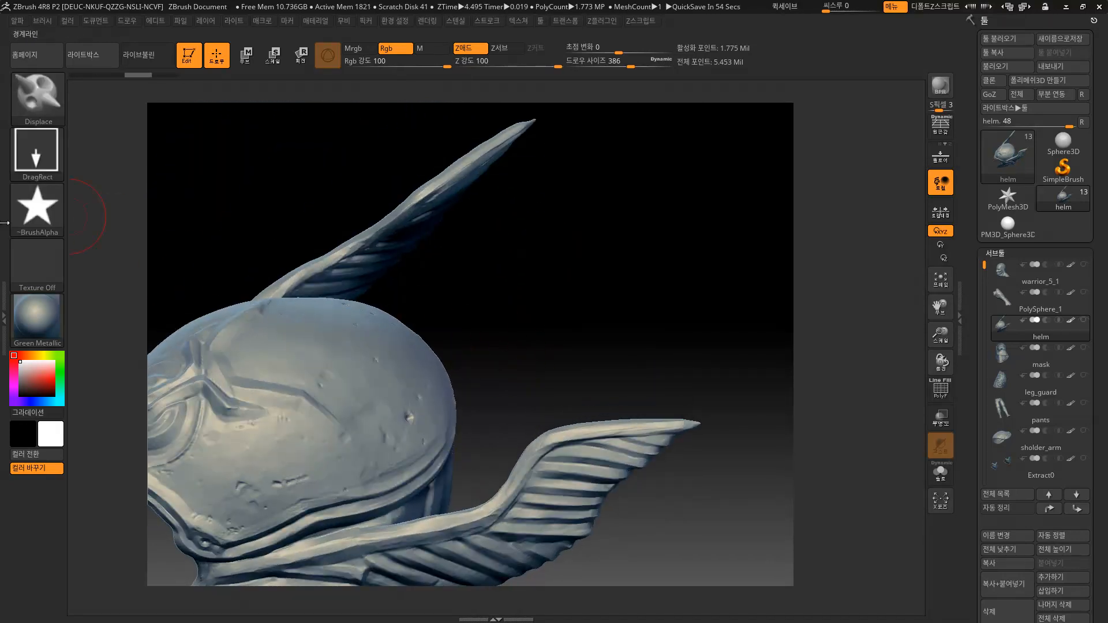
Turn the alpha off and set the stroke to Dots.
{"action": "left_click", "coordinate": [25, 222]}
{"action": "left_click", "coordinate": [93, 219]}
{"action": "left_click", "coordinate": [53, 164]}
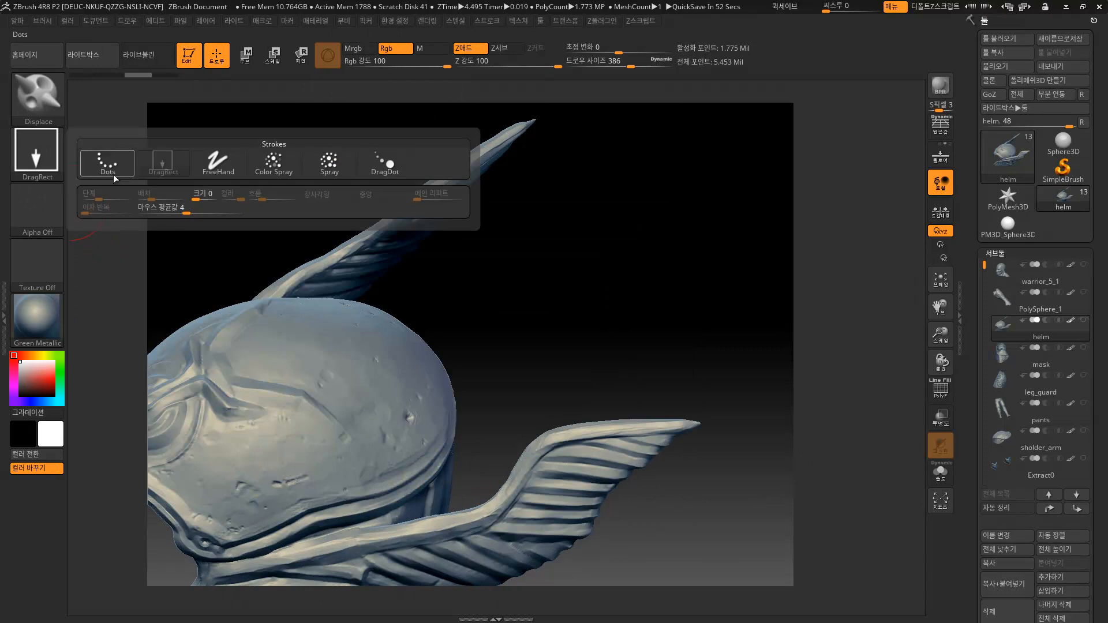
{"action": "left_click", "coordinate": [108, 162]}
{"action": "left_click", "coordinate": [58, 208]}
Browse the brush list and rotate the helmet to a side view.
{"action": "left_click", "coordinate": [59, 107]}
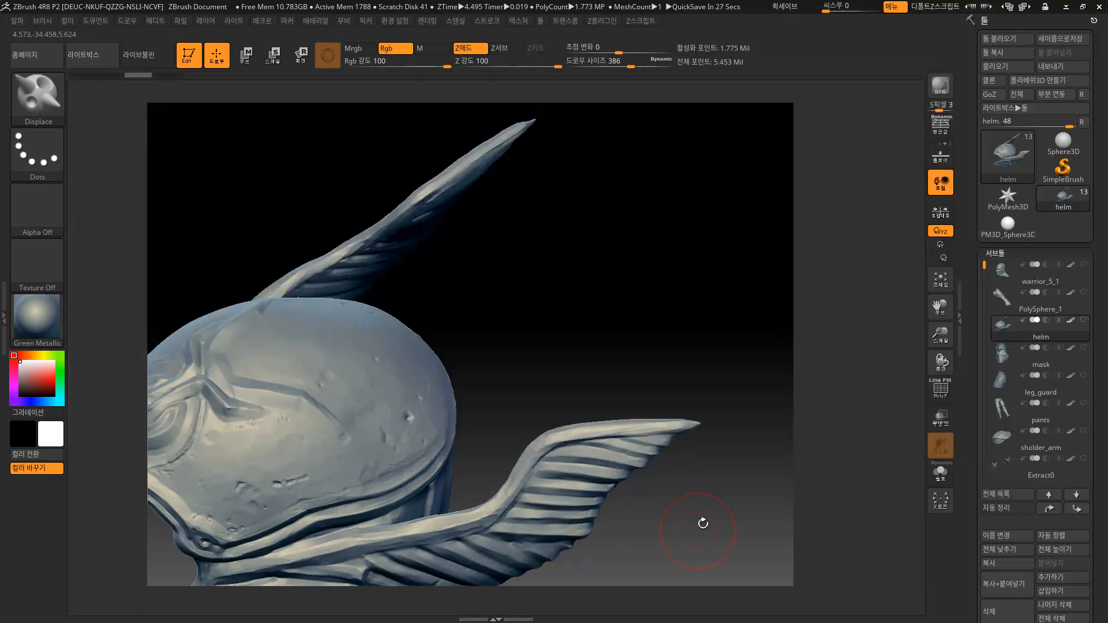
{"action": "key", "text": "super"}
{"action": "left_click", "coordinate": [551, 611]}
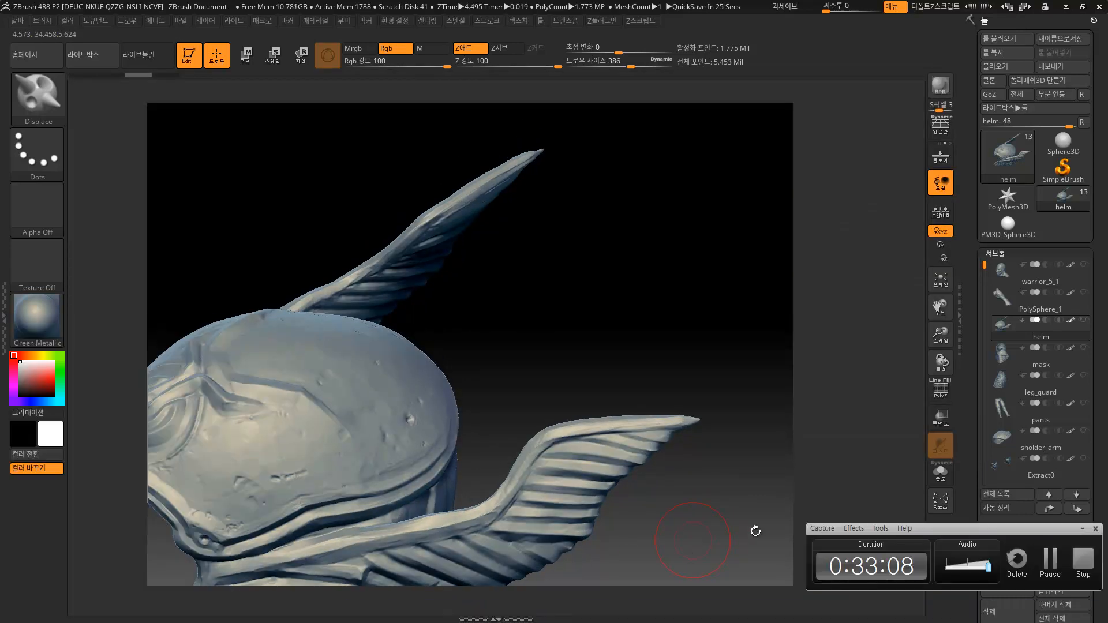
{"action": "mouse_move", "coordinate": [719, 436]}
{"action": "left_mouse_down"}
{"action": "mouse_move", "coordinate": [687, 441]}
{"action": "mouse_move", "coordinate": [697, 425]}
{"action": "mouse_move", "coordinate": [665, 444]}
{"action": "mouse_move", "coordinate": [698, 440]}
{"action": "mouse_move", "coordinate": [710, 391]}
{"action": "mouse_move", "coordinate": [701, 398]}
{"action": "mouse_move", "coordinate": [692, 370]}
{"action": "mouse_move", "coordinate": [697, 395]}
{"action": "mouse_move", "coordinate": [685, 383]}
{"action": "left_mouse_up"}
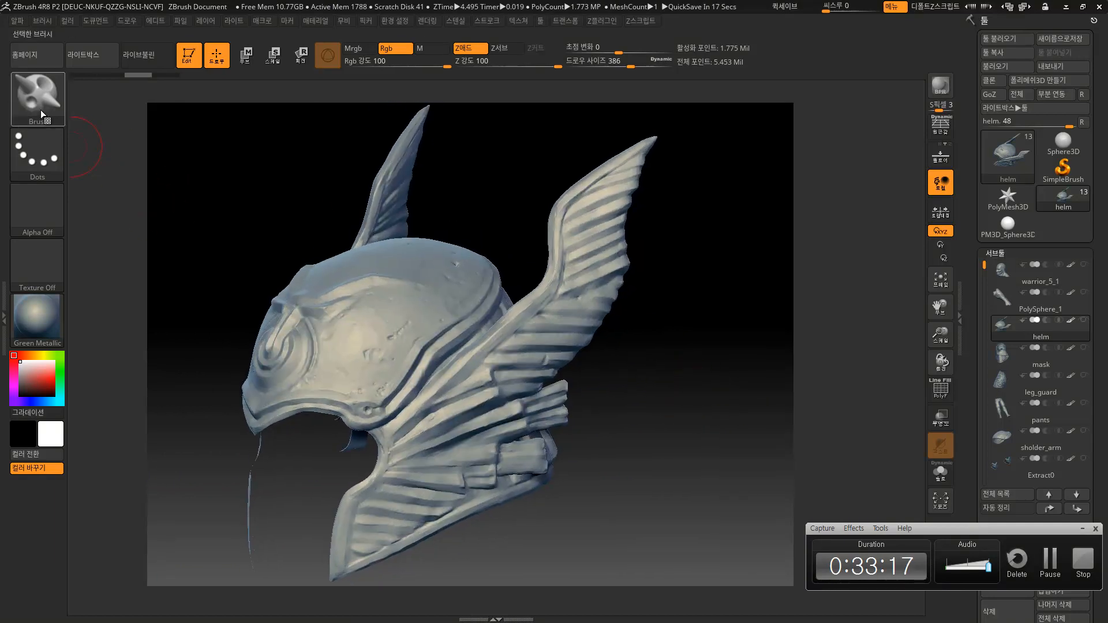
Switch to the Standard brush with a Dots stroke and alpha off.
{"action": "left_click", "coordinate": [26, 90]}
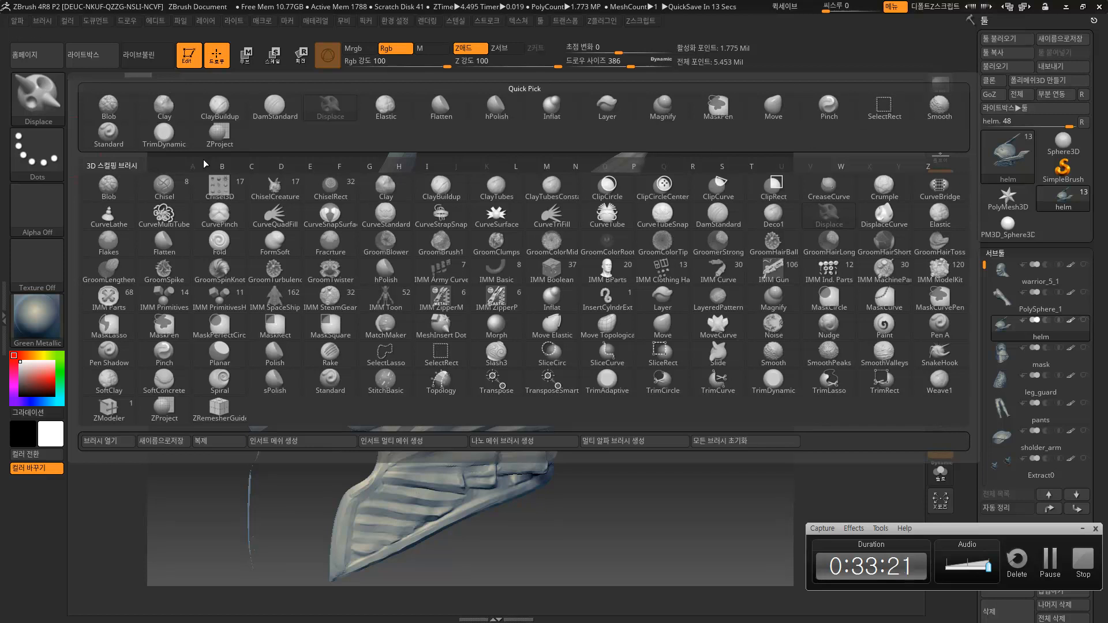
{"action": "left_click", "coordinate": [109, 133]}
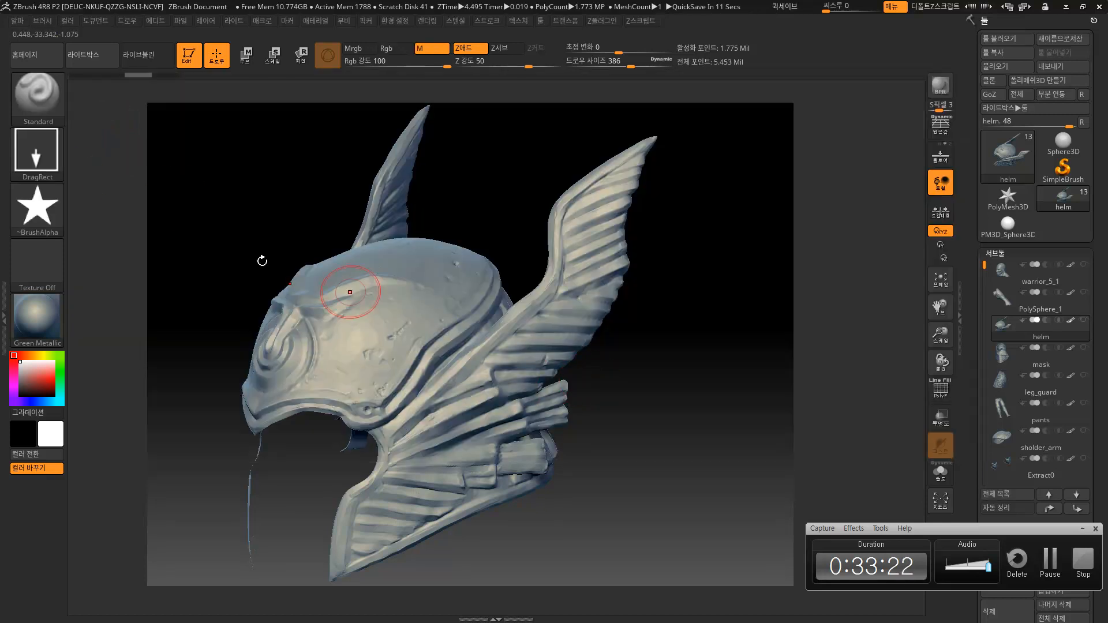
{"action": "left_click", "coordinate": [48, 177]}
{"action": "left_click", "coordinate": [107, 164]}
{"action": "left_click", "coordinate": [37, 209]}
{"action": "left_click", "coordinate": [114, 222]}
{"action": "mouse_move", "coordinate": [670, 332]}
{"action": "left_mouse_down"}
{"action": "mouse_move", "coordinate": [659, 354]}
{"action": "mouse_move", "coordinate": [656, 328]}
{"action": "left_mouse_up"}
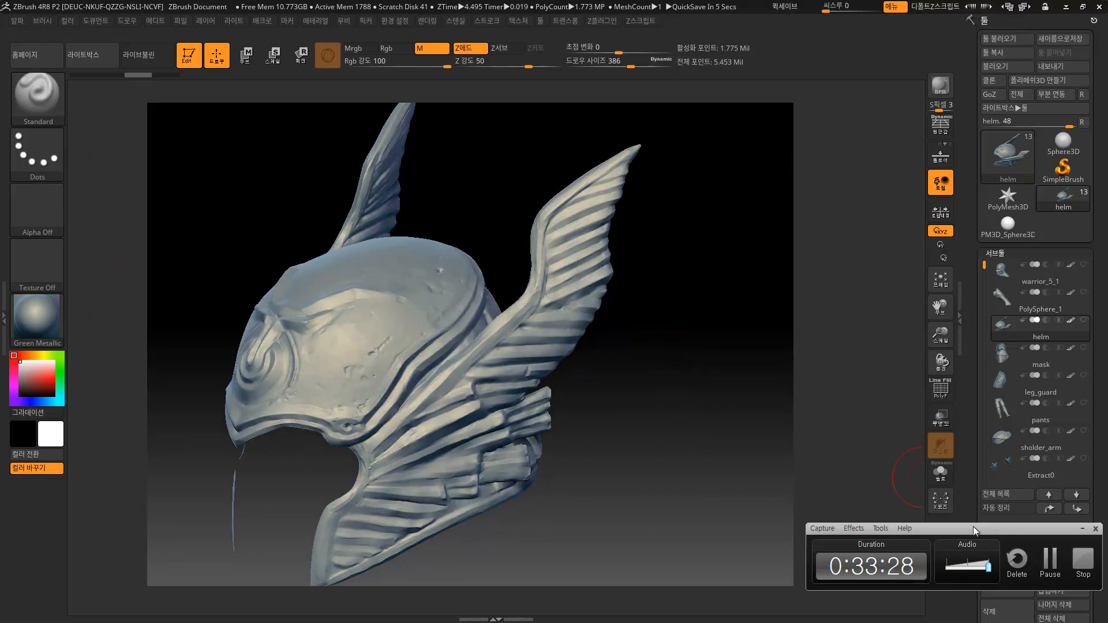